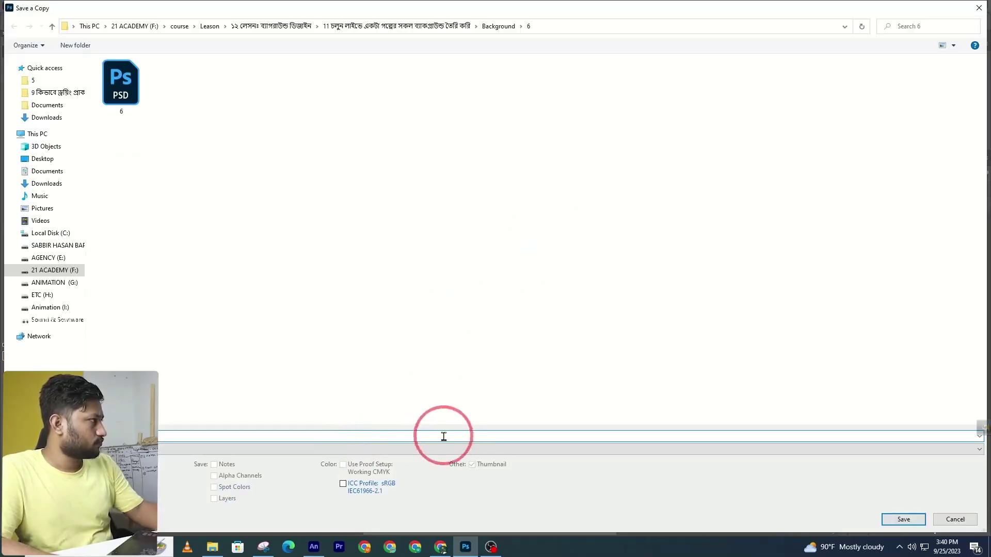
# - Save a copy of the blank document as 8 directly in the Background folder
pyautogui.click(495, 27)
pyautogui.write('9')
pyautogui.press('Return')
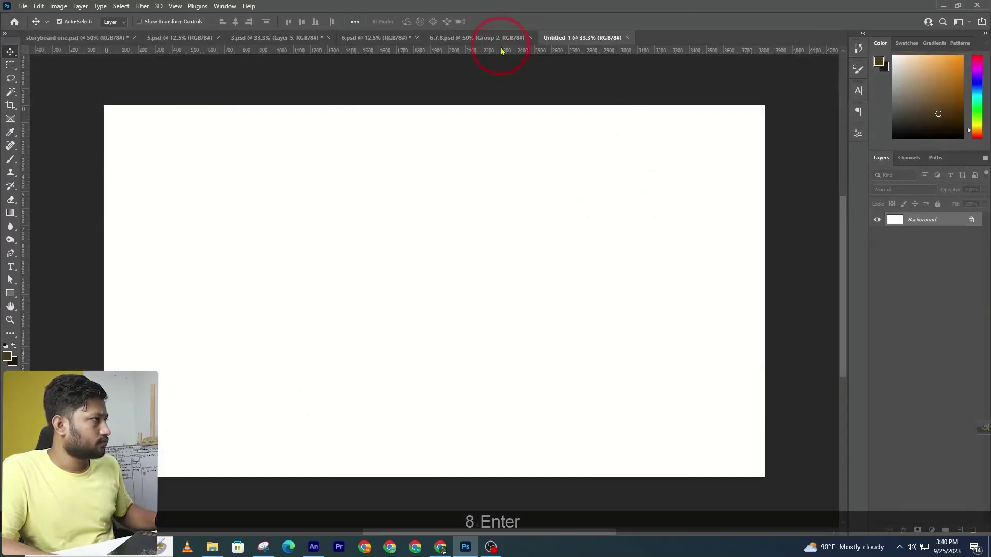
# - Start saving the blank document and delete the misplaced PSD file 8 from the Background folder
pyautogui.click(22, 5)
pyautogui.click(115, 131)
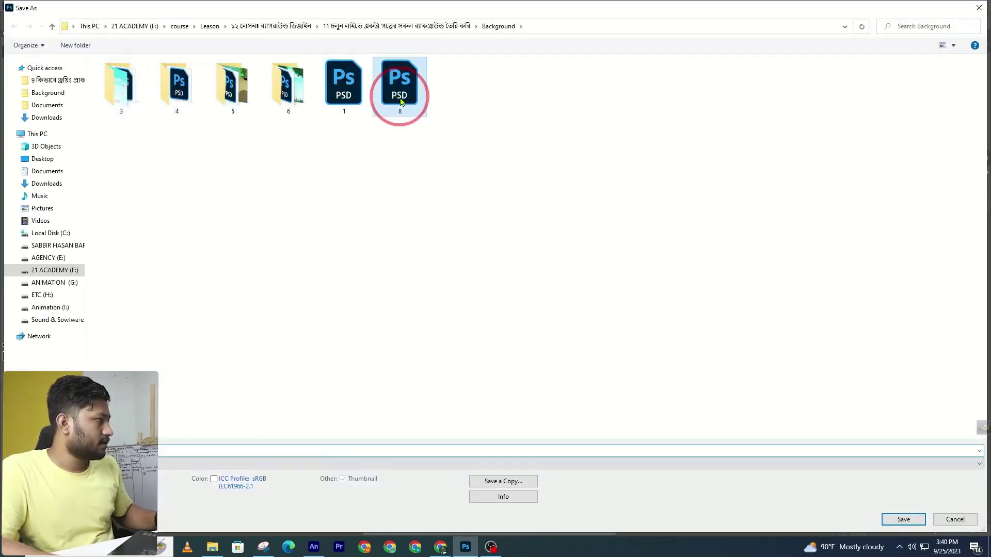
pyautogui.press('Delete')
# - Create a folder named 8 inside the Background folder and save the document there as 8.psd
pyautogui.rightClick(368, 175)
pyautogui.click(404, 284)
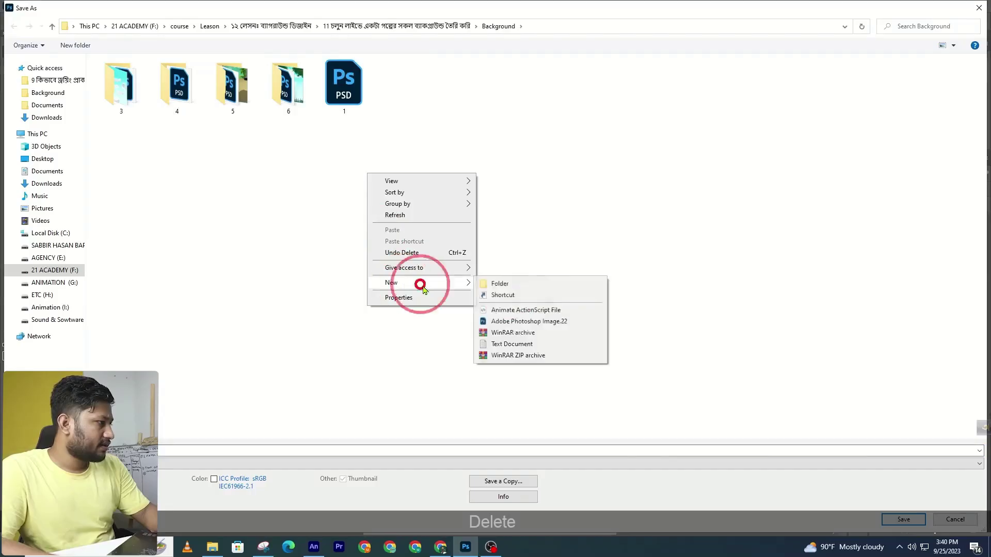
pyautogui.click(539, 283)
pyautogui.write('8')
pyautogui.click(345, 97)
pyautogui.press('Return')
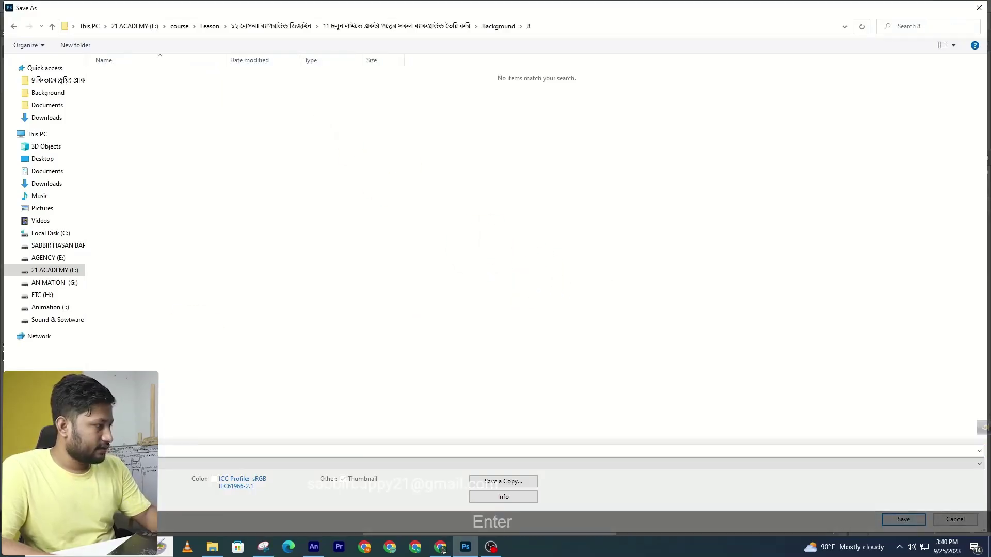
pyautogui.click(904, 522)
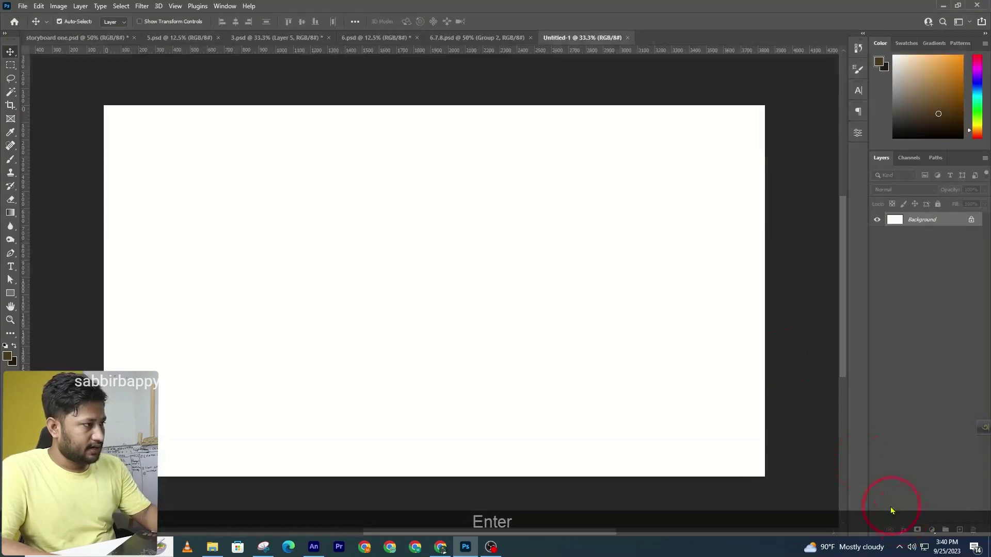
# - Capture the drawing in panel 8 of storyboard one.psd with the Snipping Tool
pyautogui.click(79, 39)
pyautogui.keyDown('ctrl'); pyautogui.click(521, 239); pyautogui.keyUp('ctrl')
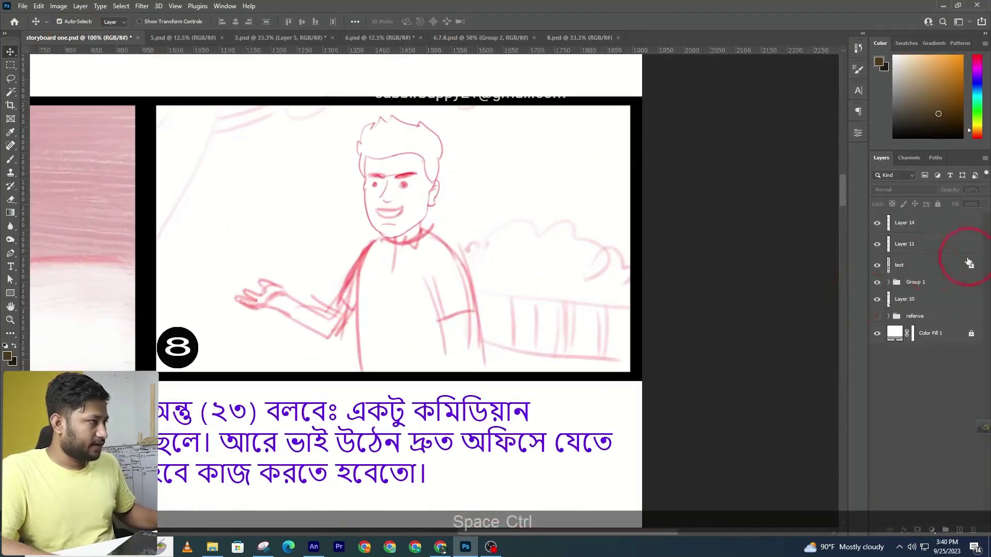
pyautogui.click(263, 548)
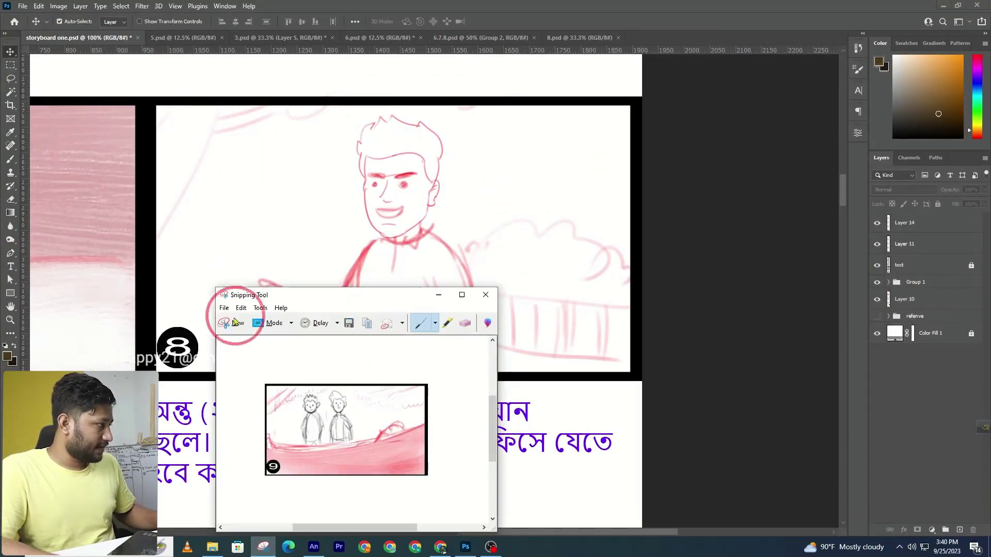
pyautogui.click(232, 320)
pyautogui.moveTo(154, 103); pyautogui.dragTo(632, 376)
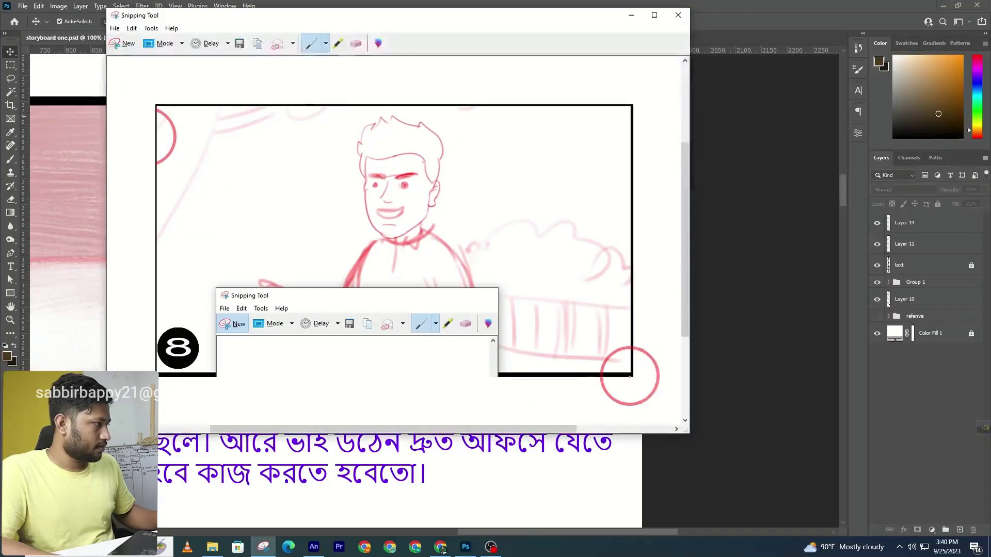
pyautogui.click(122, 43)
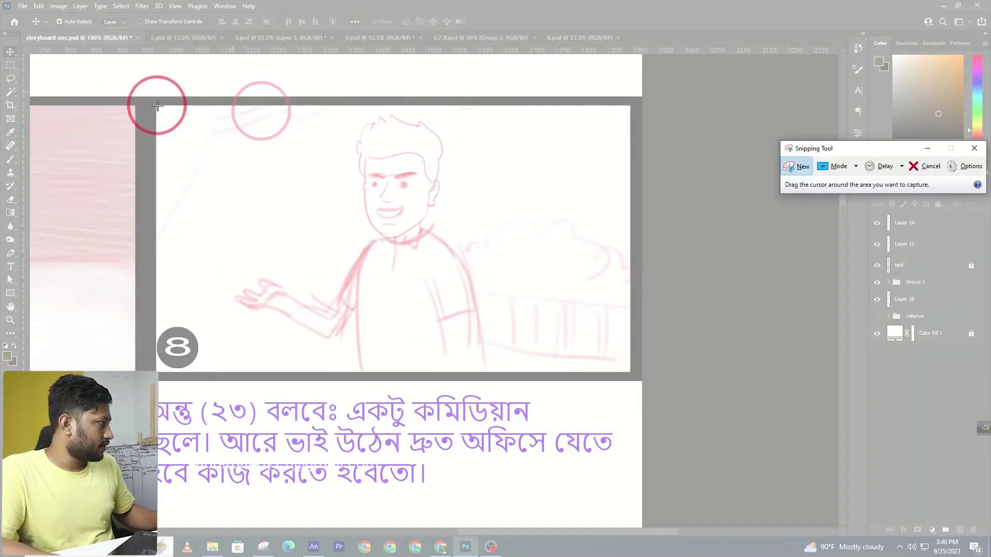
pyautogui.moveTo(155, 104); pyautogui.dragTo(632, 373)
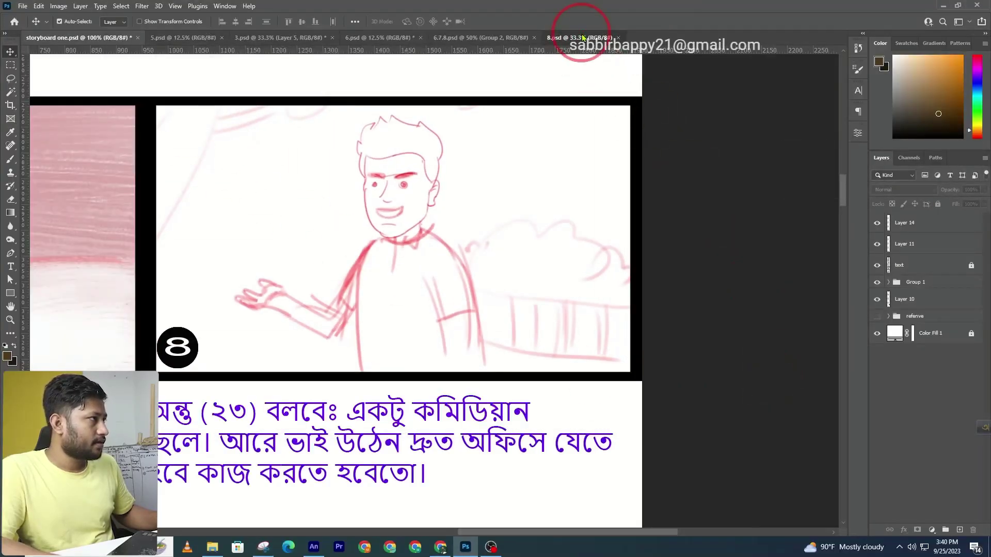
# - Paste the captured panel sketch into 8.psd and scale it up to fill the canvas
pyautogui.click(582, 37)
pyautogui.hotkey('ctrl', 'v')
pyautogui.moveTo(460, 316); pyautogui.dragTo(762, 473)
pyautogui.hotkey('ctrl', 't')
pyautogui.press('Return')
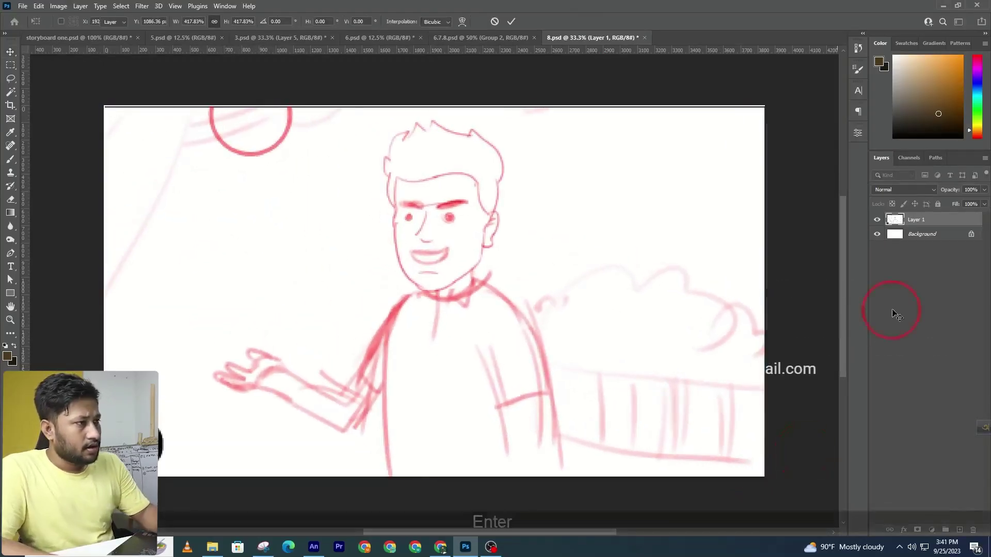
# - Set the pasted sketch layer's blend mode to Multiply and lock it, leaving the Background layer active
pyautogui.click(903, 192)
pyautogui.click(885, 232)
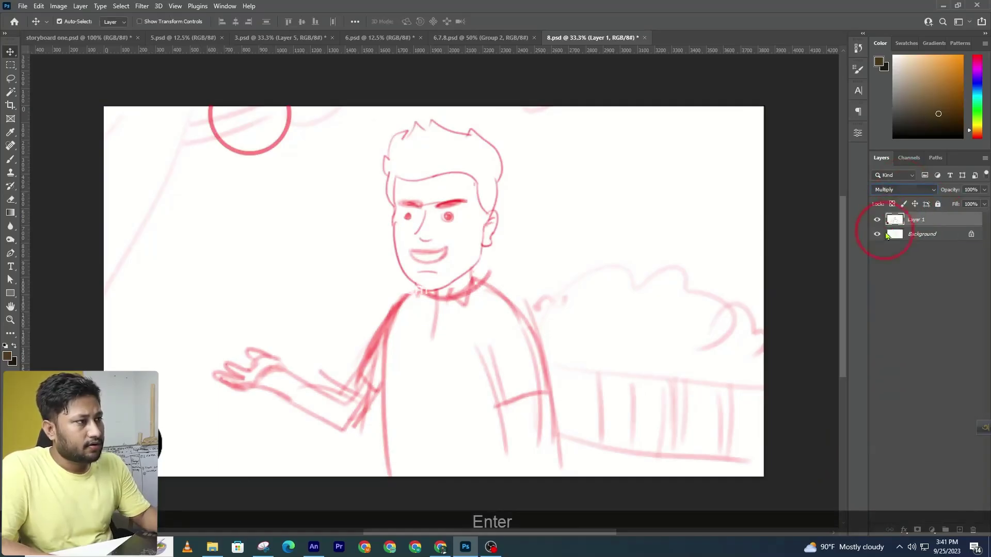
pyautogui.click(931, 242)
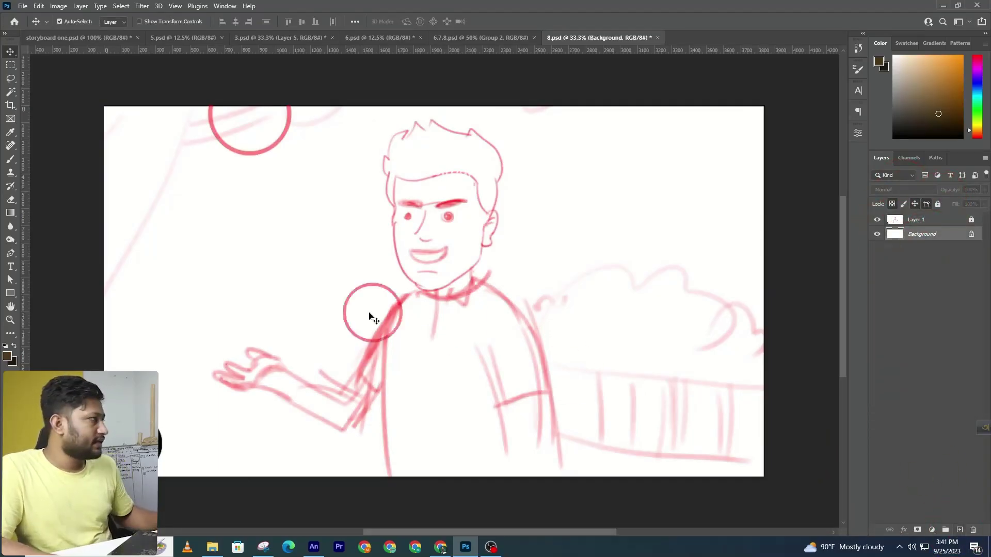
# - Outline the sketched tree trunk at the canvas's upper-left corner with the Pen tool and turn the path into a selection
pyautogui.moveTo(144, 232); pyautogui.dragTo(39, 240)
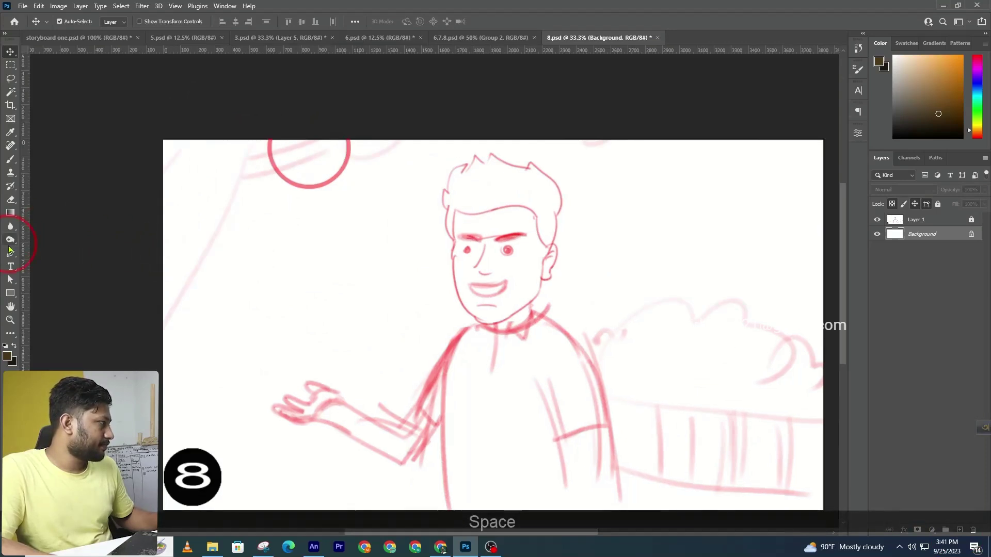
pyautogui.click(10, 252)
pyautogui.click(118, 211)
pyautogui.click(203, 139)
pyautogui.moveTo(207, 112); pyautogui.dragTo(213, 84)
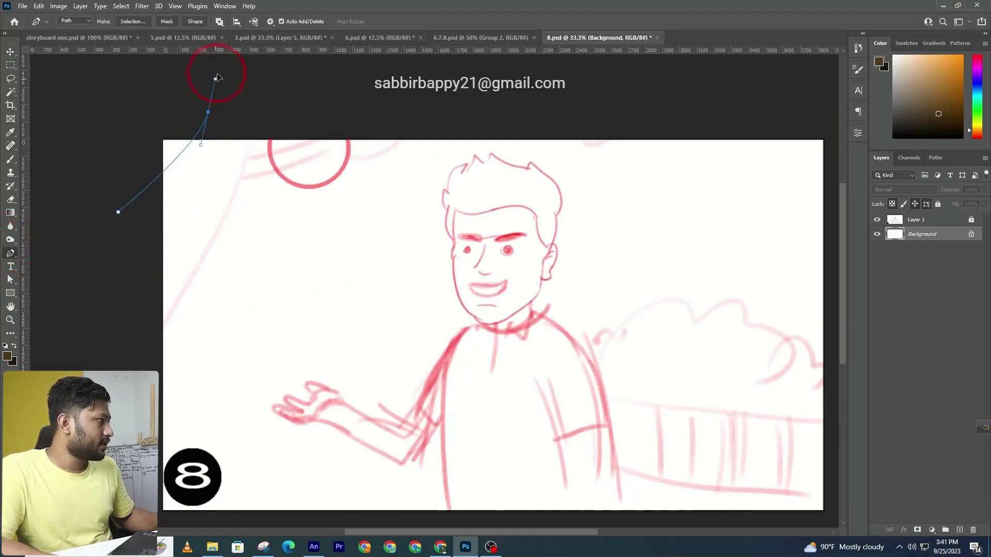
pyautogui.hotkey('ctrl', 'z')
pyautogui.hotkey('ctrl', 'z')
pyautogui.scroll(1, 193, 148)
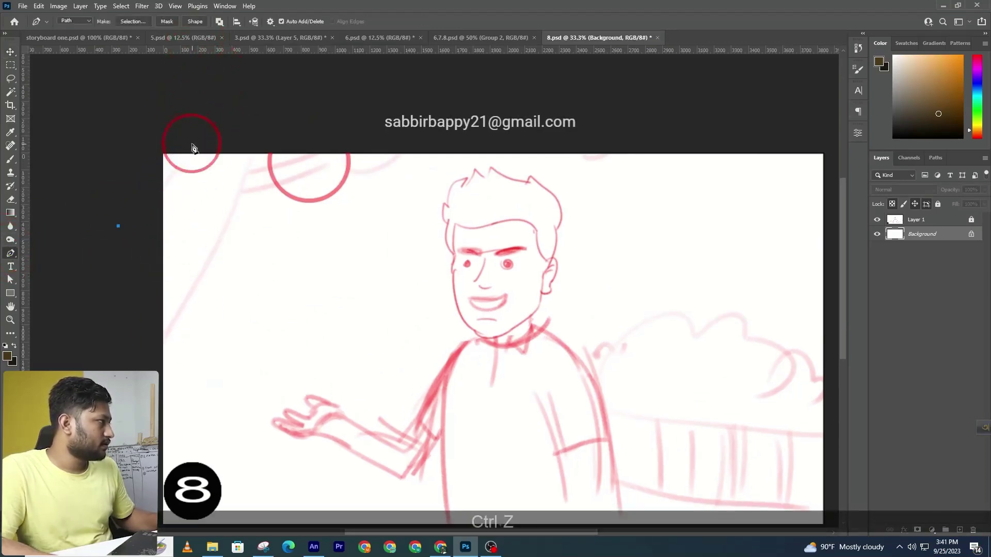
pyautogui.hotkey('ctrl', 'z')
pyautogui.click(256, 143)
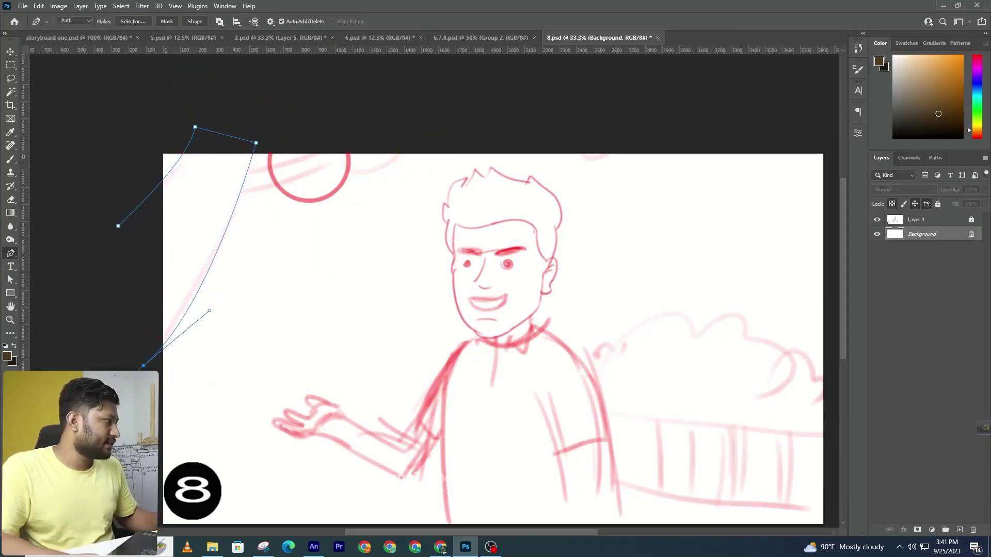
pyautogui.hotkey('ctrl', 'shift', 'Return')
# - Outline the thin branch growing from the trunk with the Pen tool and add it to the selection
pyautogui.keyDown('alt'); pyautogui.click(368, 293); pyautogui.keyUp('alt')
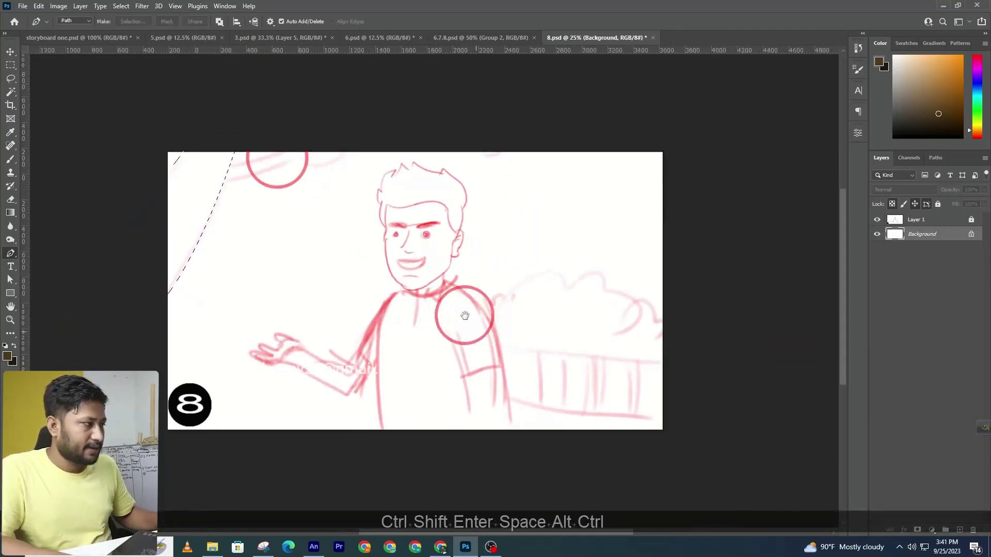
pyautogui.click(224, 158)
pyautogui.moveTo(322, 138)
pyautogui.mouseDown()
pyautogui.moveTo(333, 117)
pyautogui.moveTo(304, 136)
pyautogui.mouseUp()
pyautogui.hotkey('ctrl', 'z')
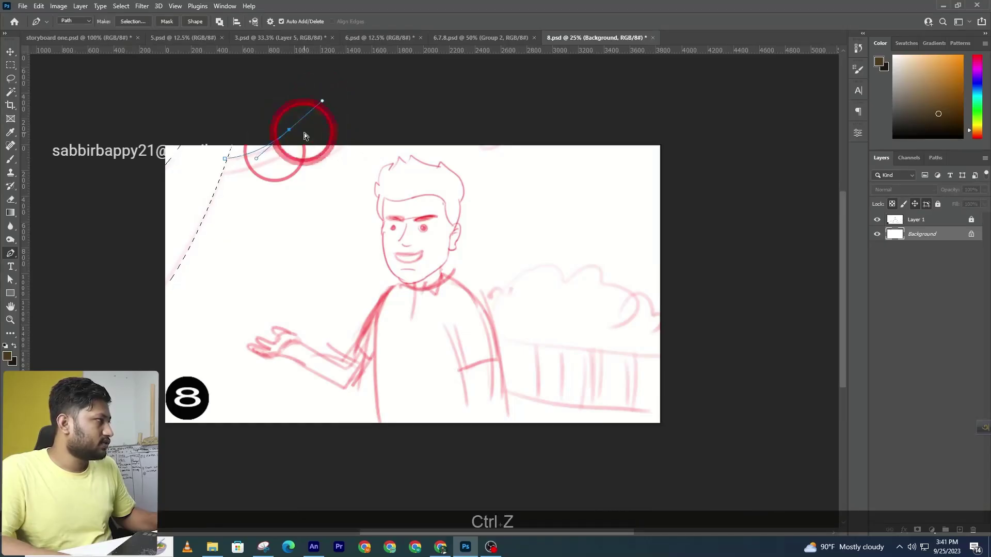
pyautogui.moveTo(287, 171); pyautogui.dragTo(188, 180)
pyautogui.hotkey('ctrl', 'shift', 'Return')
pyautogui.scroll(1, 165, 163)
# - Choose the Brush tool and pick up the brown of the tree trunk in 3.psd for use in 8.psd
pyautogui.click(7, 163)
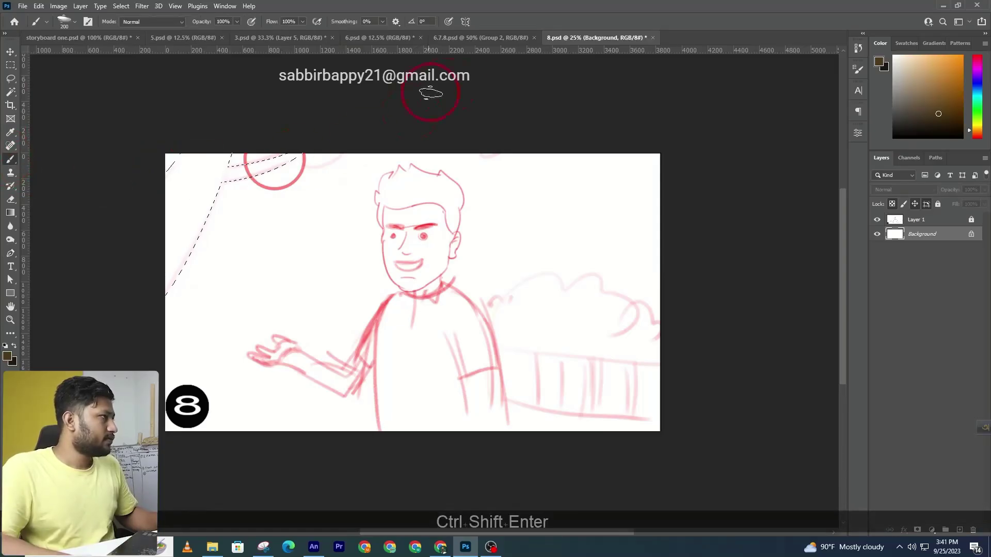
pyautogui.click(453, 38)
pyautogui.click(289, 37)
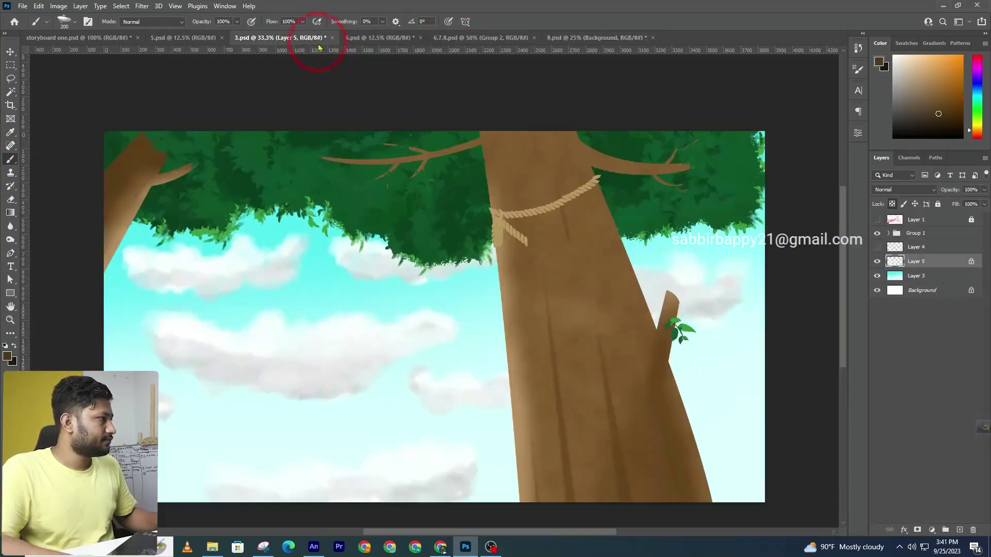
pyautogui.click(563, 38)
# - Add a new layer above the Background and fill the selected trunk and branch with brown using an enlarged brush
pyautogui.moveTo(170, 227)
pyautogui.mouseDown()
pyautogui.moveTo(269, 164)
pyautogui.moveTo(267, 176)
pyautogui.mouseUp()
pyautogui.hotkey('ctrl', 'z')
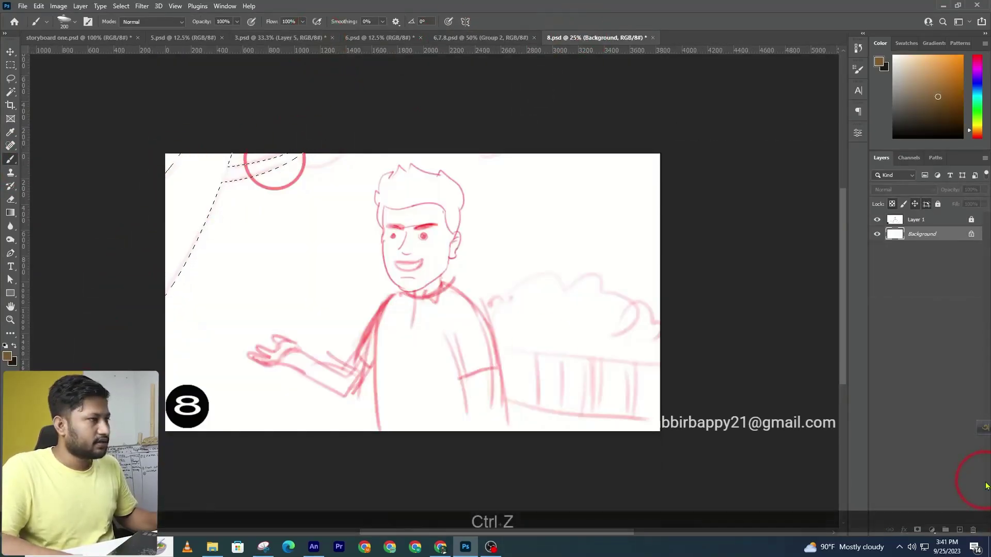
pyautogui.click(959, 530)
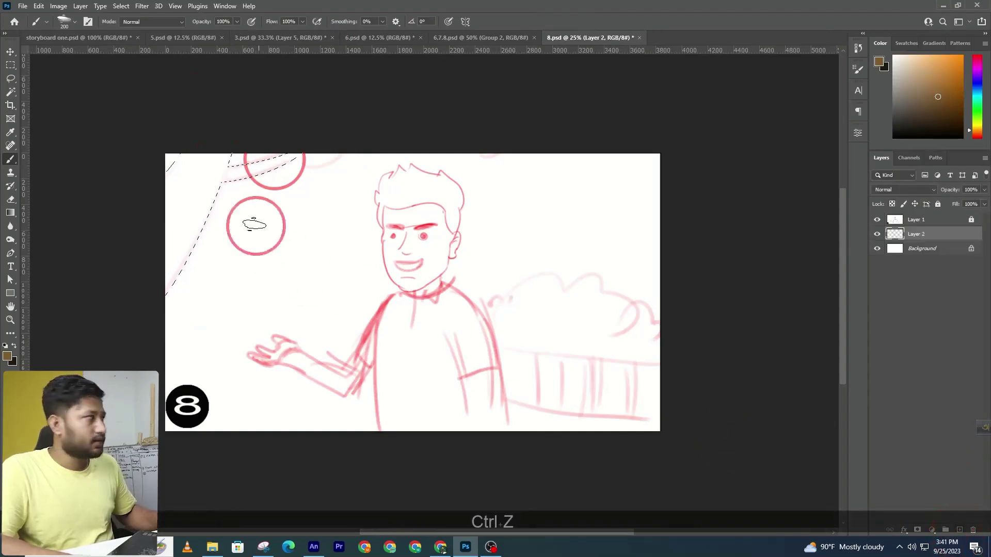
pyautogui.rightClick(188, 111)
pyautogui.press('Escape')
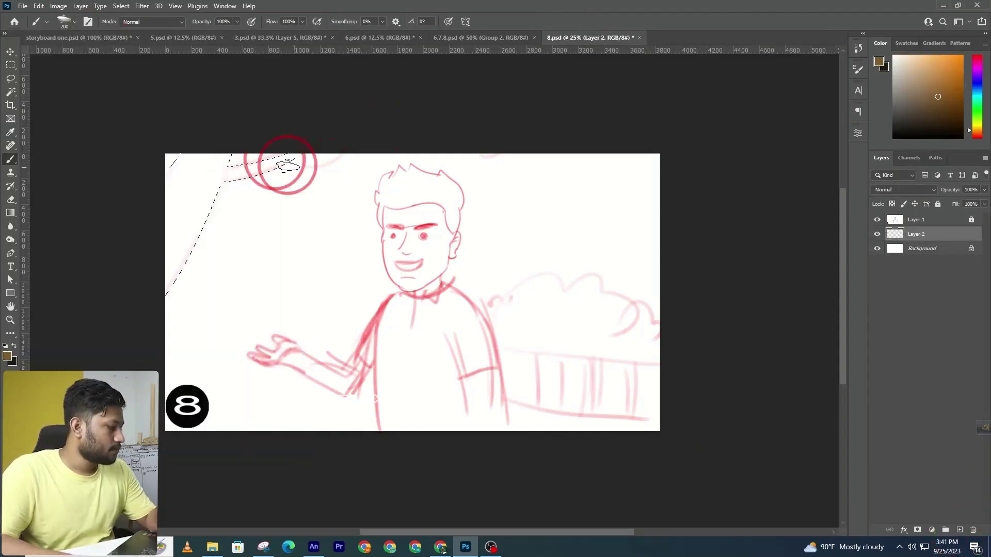
pyautogui.press(']')
pyautogui.press(']')
pyautogui.press(']')
pyautogui.moveTo(296, 157); pyautogui.dragTo(198, 176)
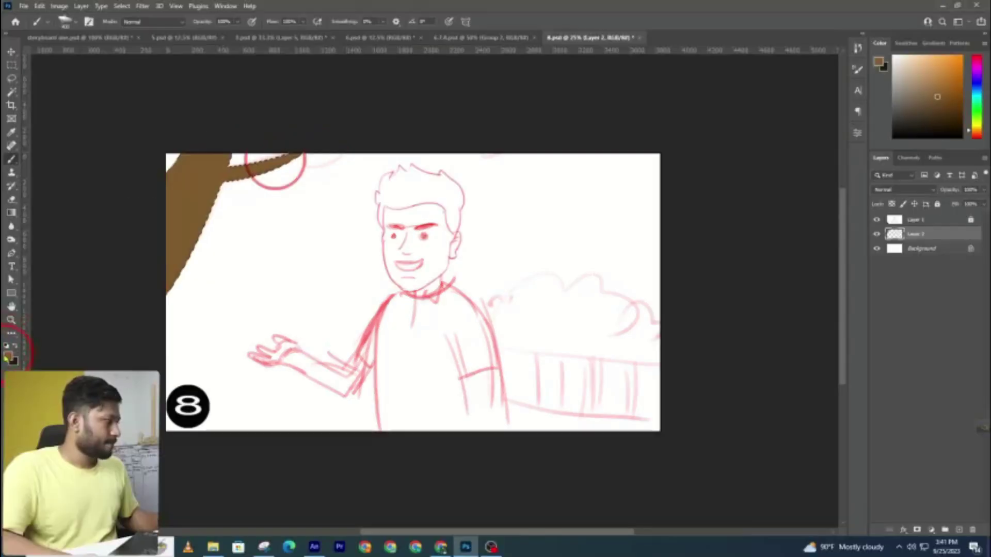
# - Choose a darker brown foreground colour and brush shading onto the trunk and branch
pyautogui.click(7, 357)
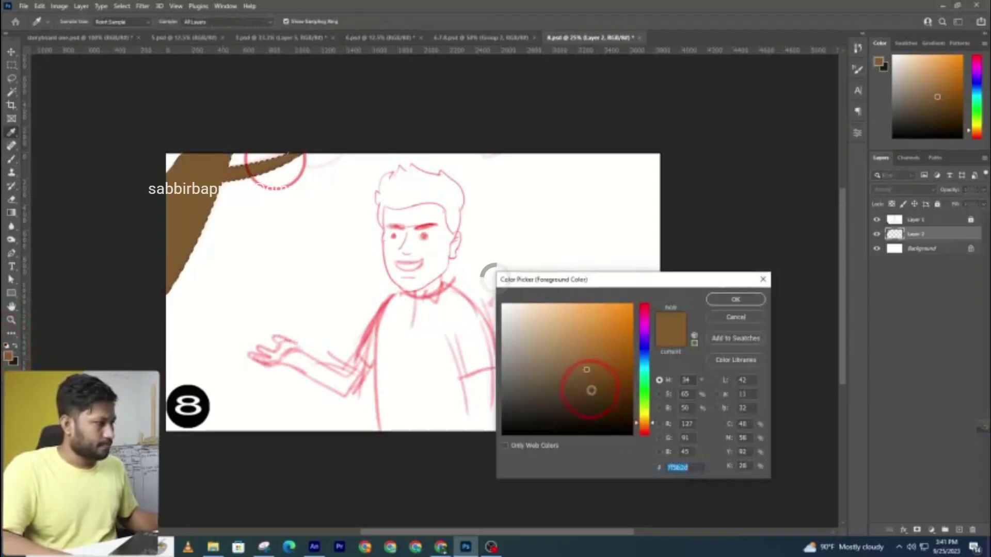
pyautogui.press('Return')
pyautogui.press('b')
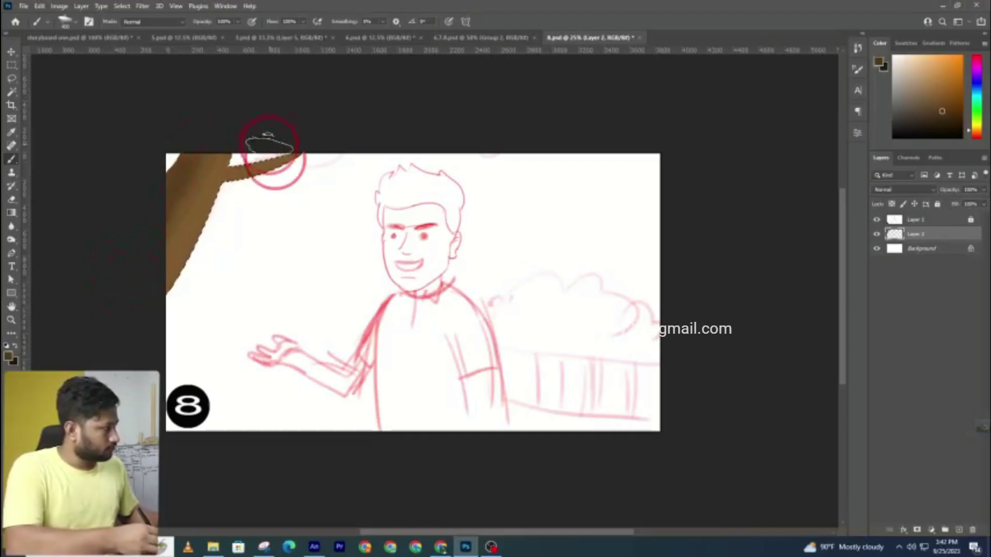
# - Examine the shading and speckled bark texture of the tree trunk in 6.psd up close
pyautogui.click(392, 37)
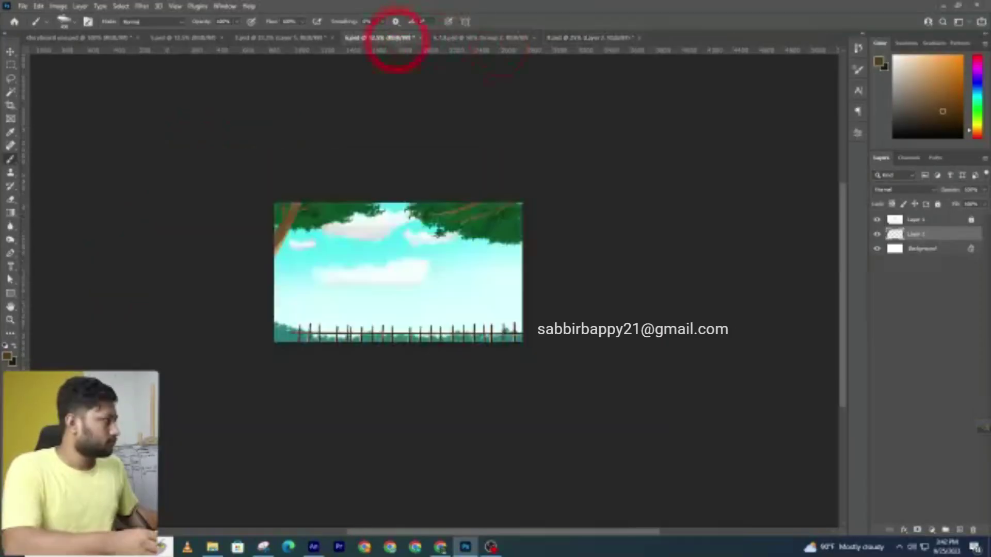
pyautogui.keyDown('ctrl'); pyautogui.click(278, 261); pyautogui.keyUp('ctrl')
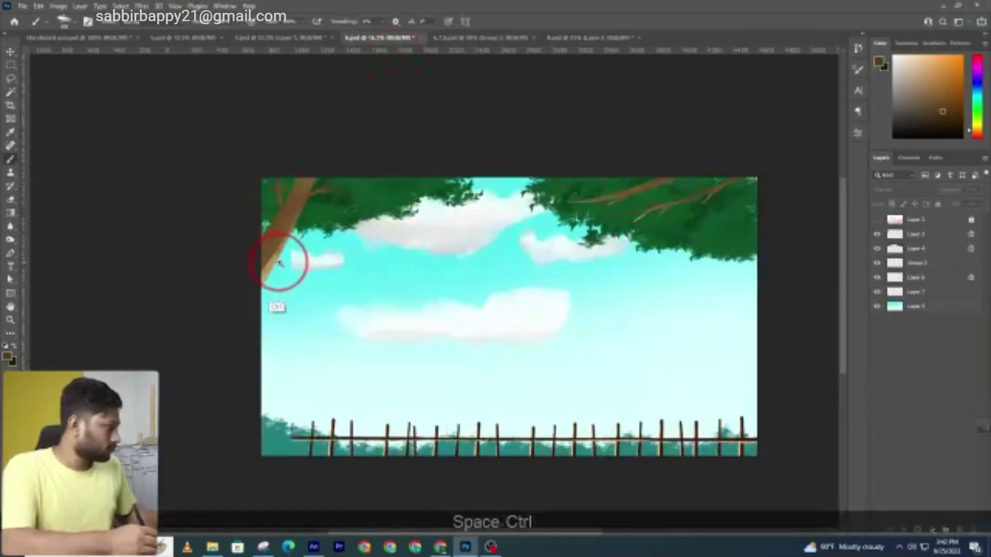
pyautogui.click(276, 264)
pyautogui.click(480, 201)
pyautogui.keyDown('ctrl'); pyautogui.click(299, 259); pyautogui.keyUp('ctrl')
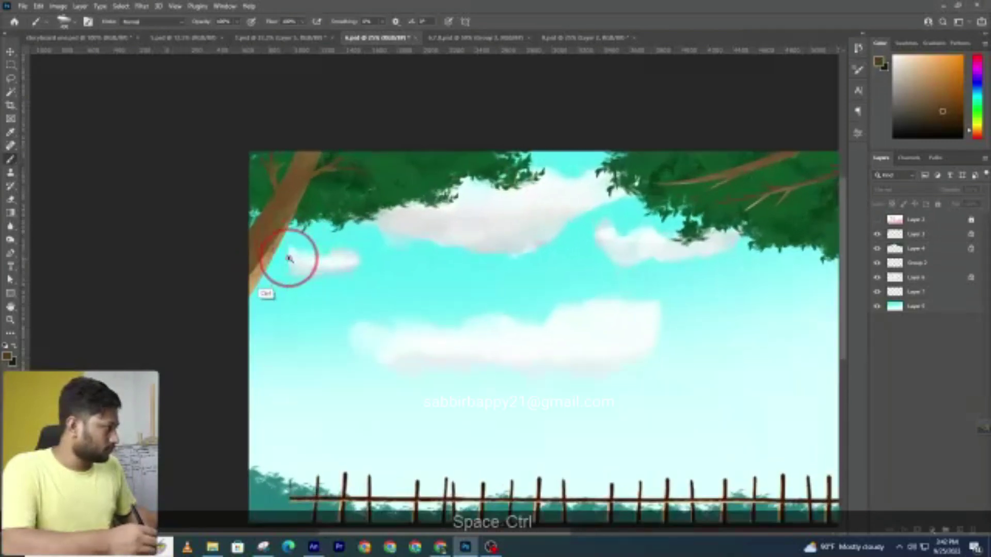
pyautogui.keyDown('ctrl'); pyautogui.click(290, 256); pyautogui.keyUp('ctrl')
pyautogui.keyDown('ctrl'); pyautogui.click(287, 259); pyautogui.keyUp('ctrl')
pyautogui.keyDown('ctrl'); pyautogui.click(254, 276); pyautogui.keyUp('ctrl')
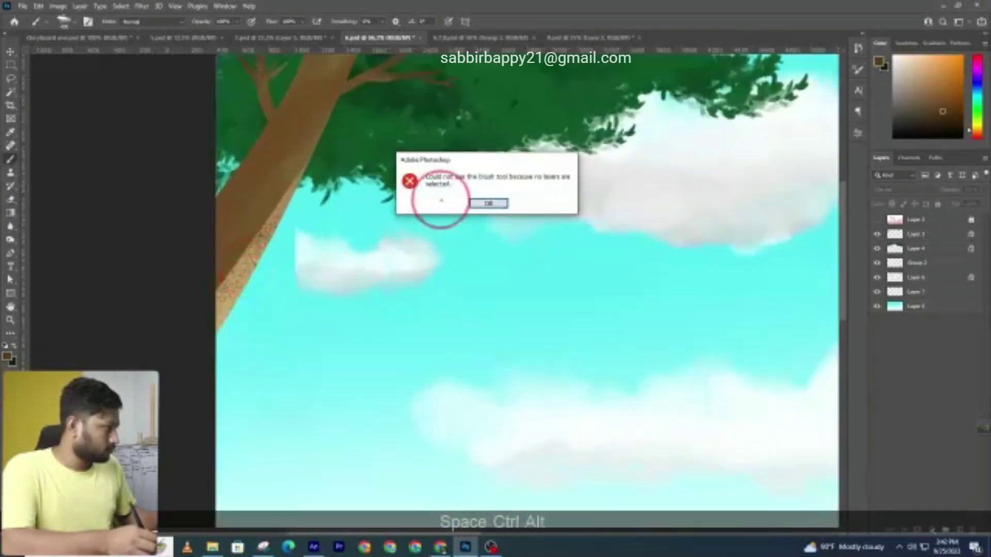
pyautogui.click(470, 203)
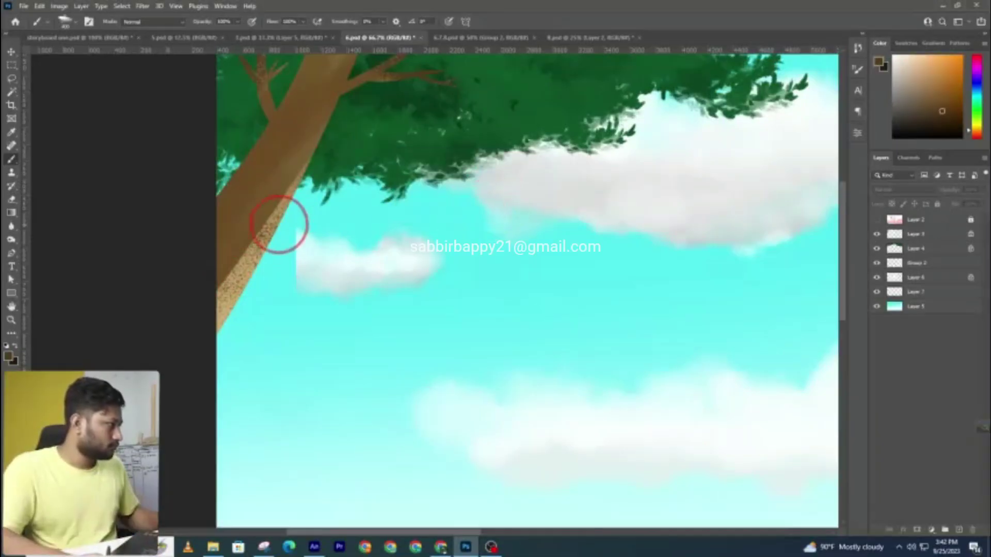
# - Sample a foreground colour near the trunk's edge in 6.psd, and undo the last brush stroke in 8.psd
pyautogui.keyDown('alt'); pyautogui.click(261, 253); pyautogui.keyUp('alt')
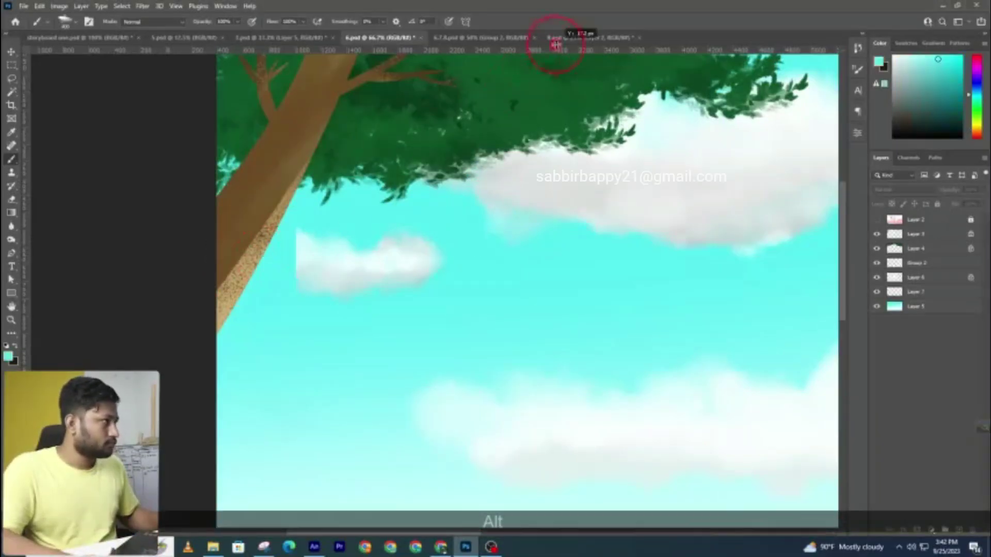
pyautogui.click(555, 41)
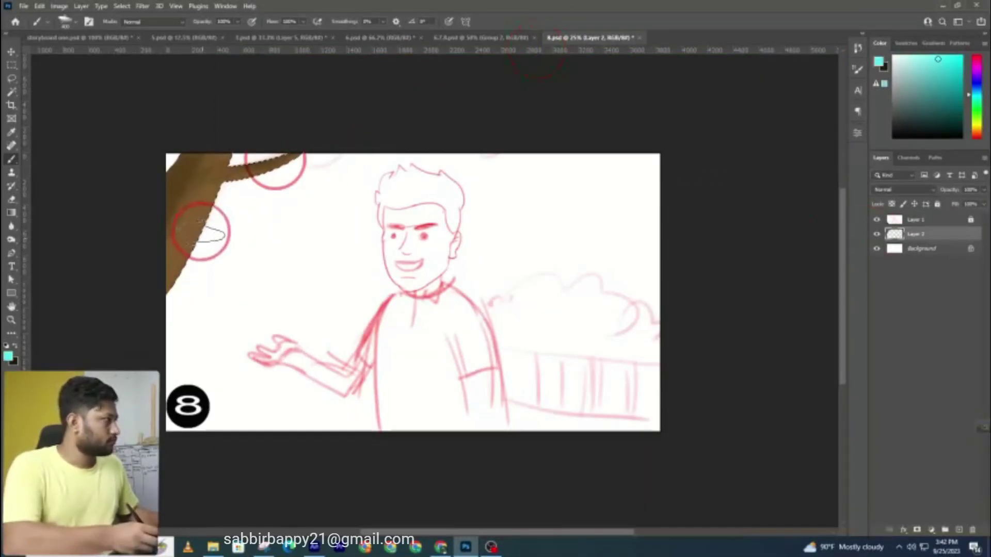
pyautogui.hotkey('ctrl', 'z')
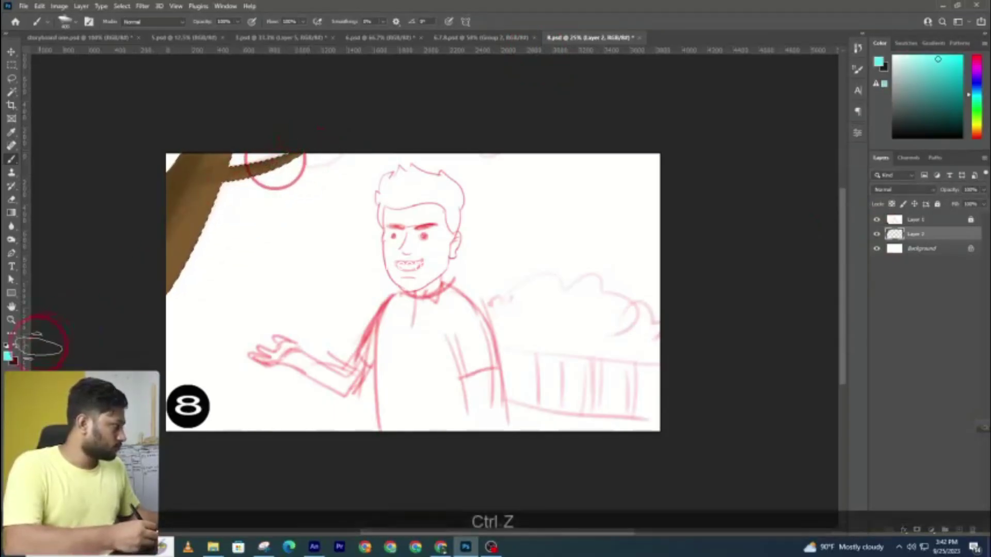
# - Set the foreground colour to light peach #f9ca8e, brush a speckled highlight along the trunk and branch edges, and clear the selection
pyautogui.click(7, 356)
pyautogui.click(178, 258)
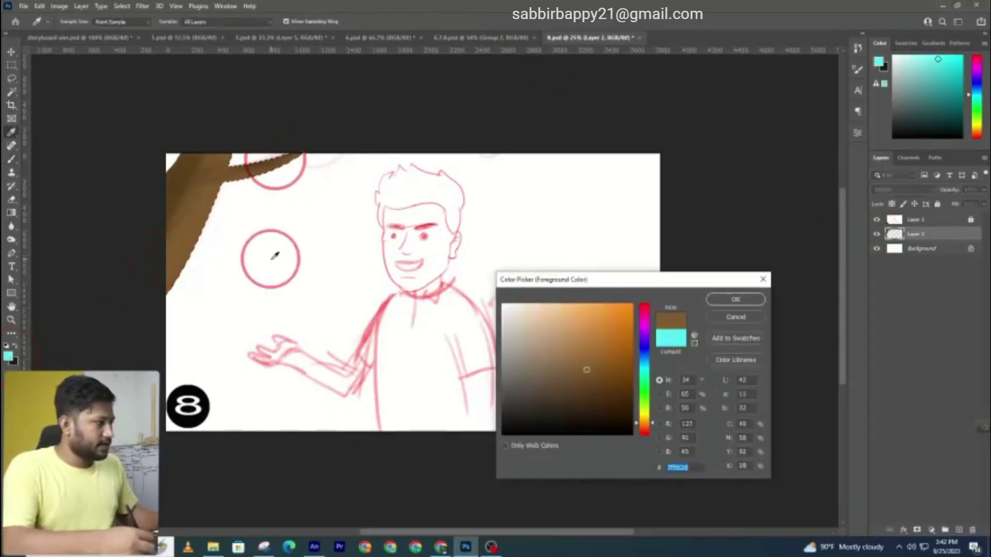
pyautogui.click(559, 305)
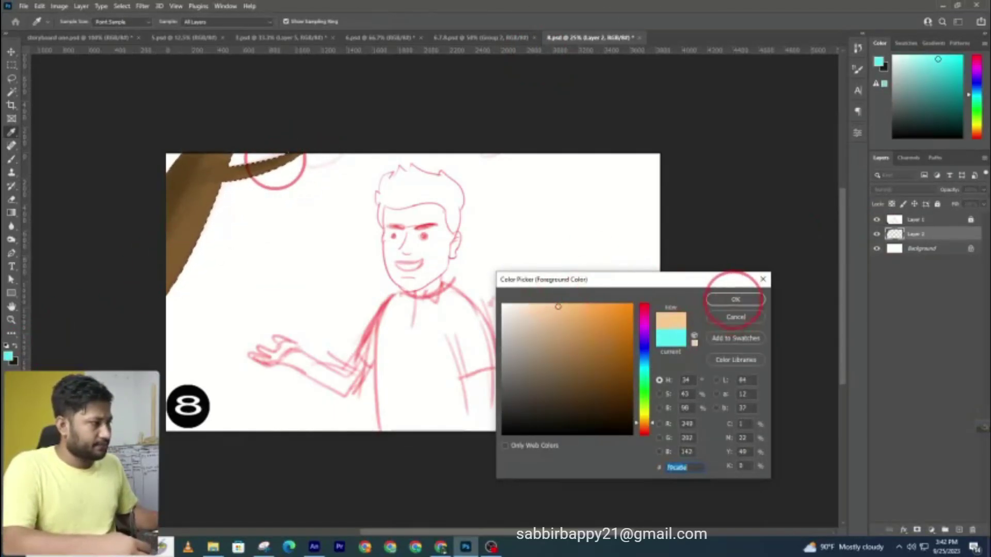
pyautogui.click(734, 299)
pyautogui.press('b')
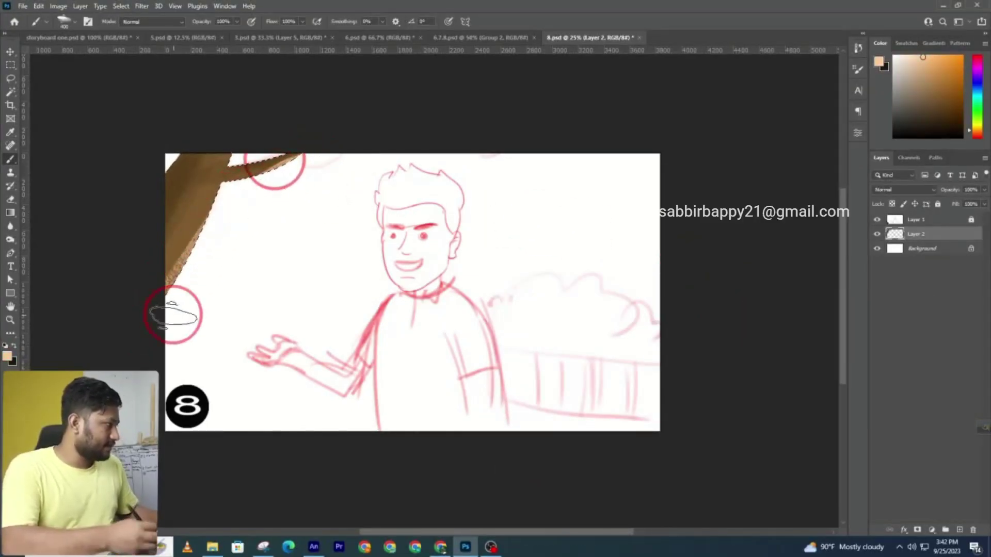
pyautogui.hotkey('ctrl', 'd')
pyautogui.press('v')
pyautogui.click(452, 113)
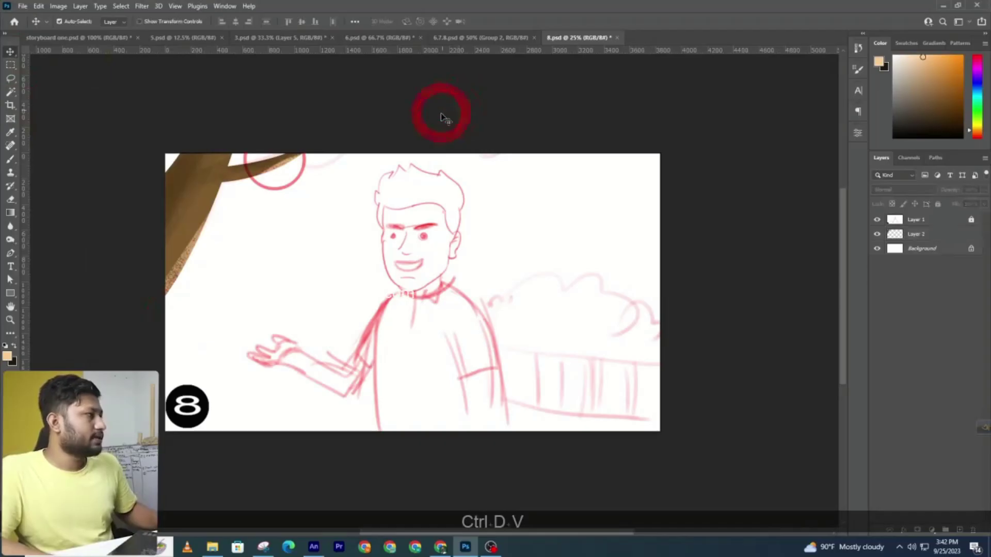
# - Open 6.psd and test-move its tree and foliage elements to find the foliage layer, undoing each move
pyautogui.click(469, 39)
pyautogui.click(364, 38)
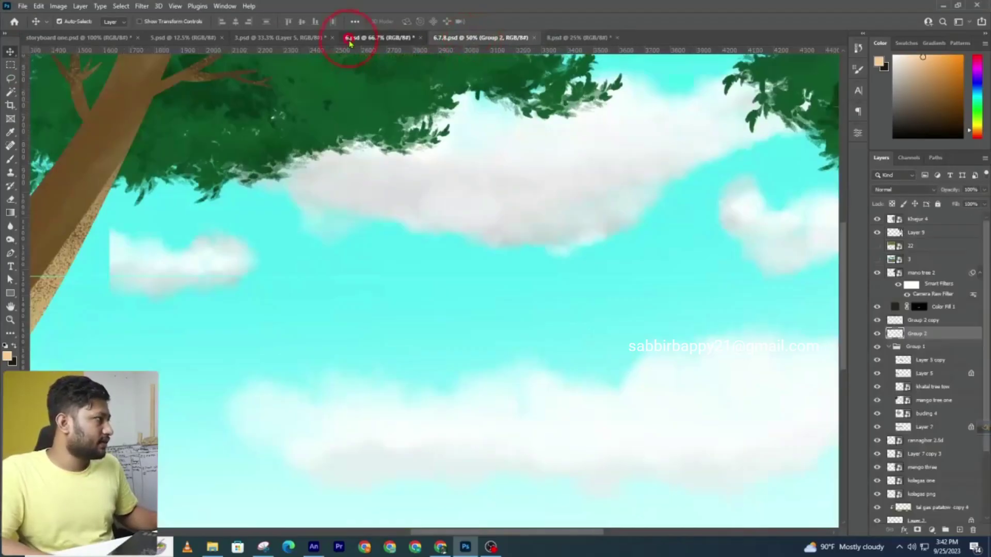
pyautogui.keyDown('ctrl'); pyautogui.keyDown('alt'); pyautogui.click(353, 98); pyautogui.keyUp('alt'); pyautogui.keyUp('ctrl')
pyautogui.keyDown('ctrl'); pyautogui.keyDown('alt'); pyautogui.click(353, 98); pyautogui.keyUp('alt'); pyautogui.keyUp('ctrl')
pyautogui.moveTo(386, 91); pyautogui.dragTo(386, 130)
pyautogui.hotkey('ctrl', 'z')
pyautogui.press('space')
pyautogui.moveTo(333, 98); pyautogui.dragTo(401, 148)
pyautogui.hotkey('ctrl', 'z')
pyautogui.moveTo(505, 170); pyautogui.dragTo(547, 152)
pyautogui.hotkey('ctrl', 'z')
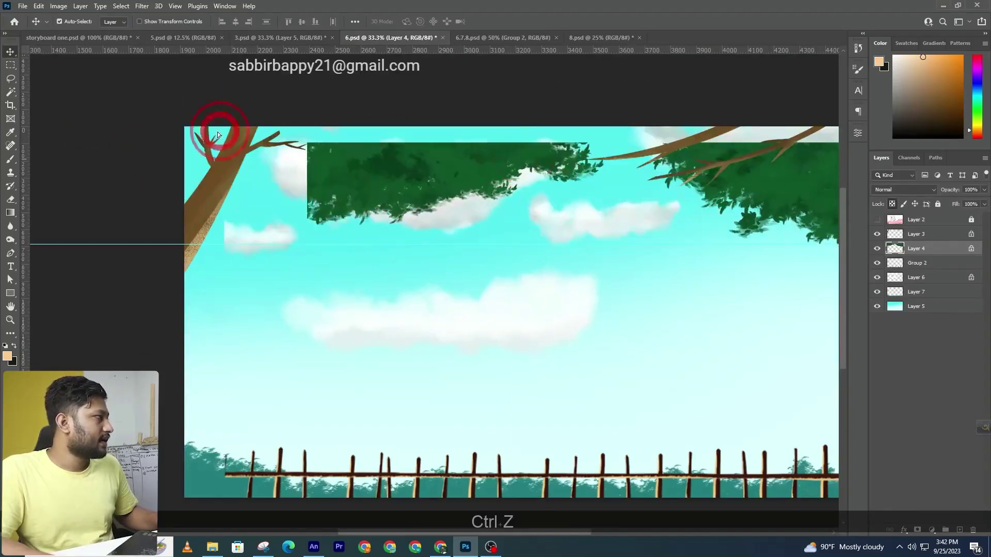
# - Lasso the green foliage clump in 6.psd, copy it into 8.psd, and place its layer beneath the trunk layer
pyautogui.press('l')
pyautogui.moveTo(498, 239)
pyautogui.mouseDown()
pyautogui.moveTo(398, 89)
pyautogui.moveTo(287, 151)
pyautogui.moveTo(556, 105)
pyautogui.moveTo(588, 38)
pyautogui.moveTo(274, 173)
pyautogui.moveTo(280, 182)
pyautogui.moveTo(303, 167)
pyautogui.moveTo(287, 149)
pyautogui.mouseUp()
pyautogui.press('v')
pyautogui.moveTo(917, 219); pyautogui.dragTo(912, 252)
# - Transform the foliage by stretching and skewing its free end away from the trunk, towards the character's head
pyautogui.hotkey('ctrl', 't')
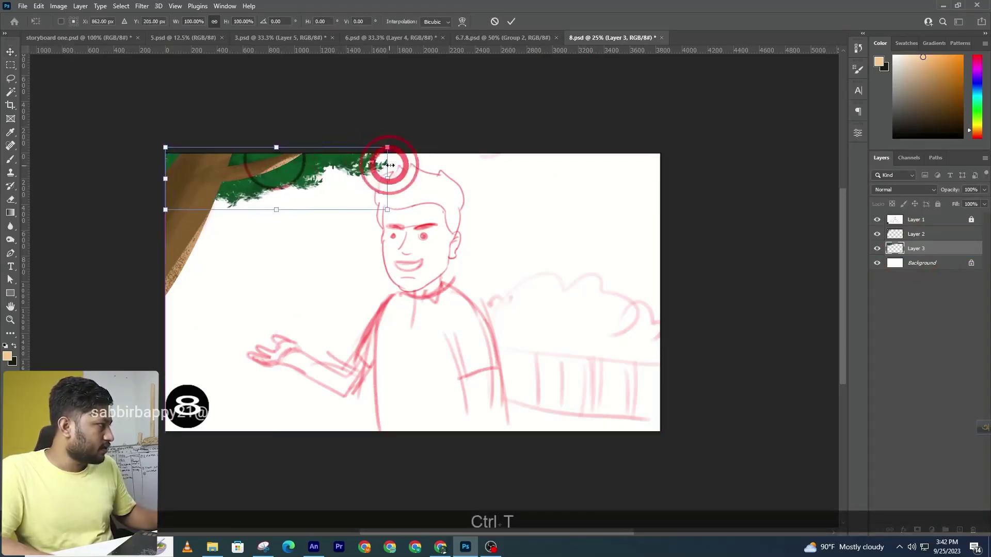
pyautogui.moveTo(392, 154); pyautogui.dragTo(451, 145)
pyautogui.moveTo(386, 207); pyautogui.dragTo(419, 210)
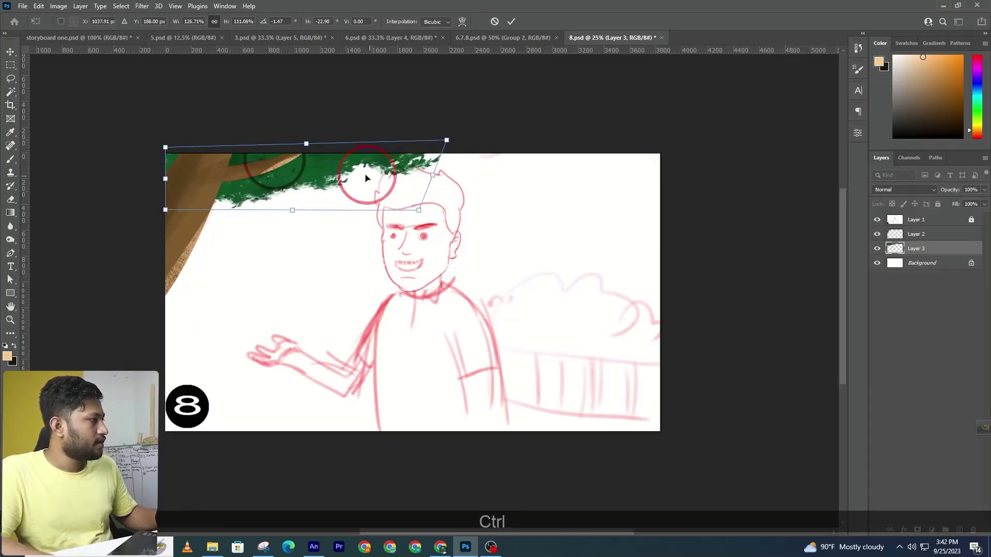
pyautogui.moveTo(298, 208); pyautogui.dragTo(322, 165)
pyautogui.hotkey('ctrl', 'z')
pyautogui.press('Return')
# - Nudge the foliage upward so it hangs from the canvas's upper edge, and deselect the layer
pyautogui.press('Up')
pyautogui.press('Up')
pyautogui.press('Up')
pyautogui.press('Up')
pyautogui.press('Up')
pyautogui.press('Up')
pyautogui.press('Up')
pyautogui.press('Up')
pyautogui.press('Up')
pyautogui.press('Up')
pyautogui.click(575, 453)
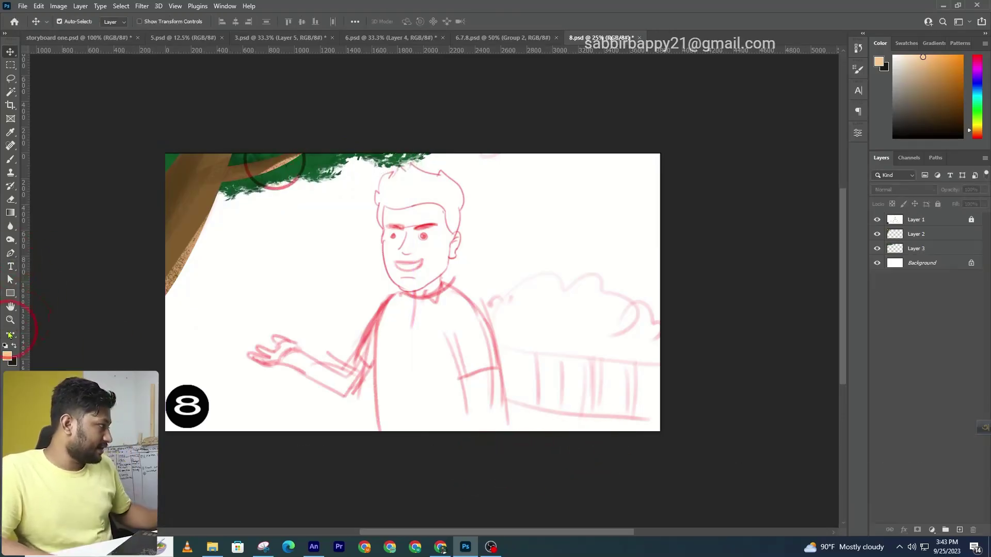
# - Outline the ground area below a nearly horizontal horizon at the character's chest with the Pen tool and convert the path to a selection
pyautogui.click(6, 255)
pyautogui.click(173, 318)
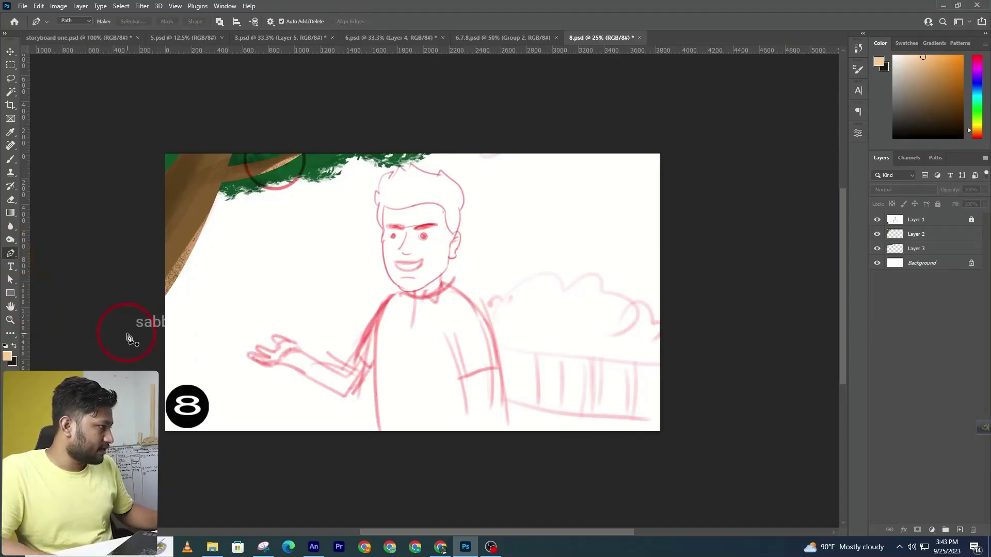
pyautogui.moveTo(778, 309); pyautogui.dragTo(809, 325)
pyautogui.hotkey('ctrl', 'z')
pyautogui.moveTo(739, 334); pyautogui.dragTo(812, 343)
pyautogui.click(781, 411)
pyautogui.moveTo(660, 458); pyautogui.dragTo(548, 454)
pyautogui.click(409, 450)
pyautogui.click(164, 439)
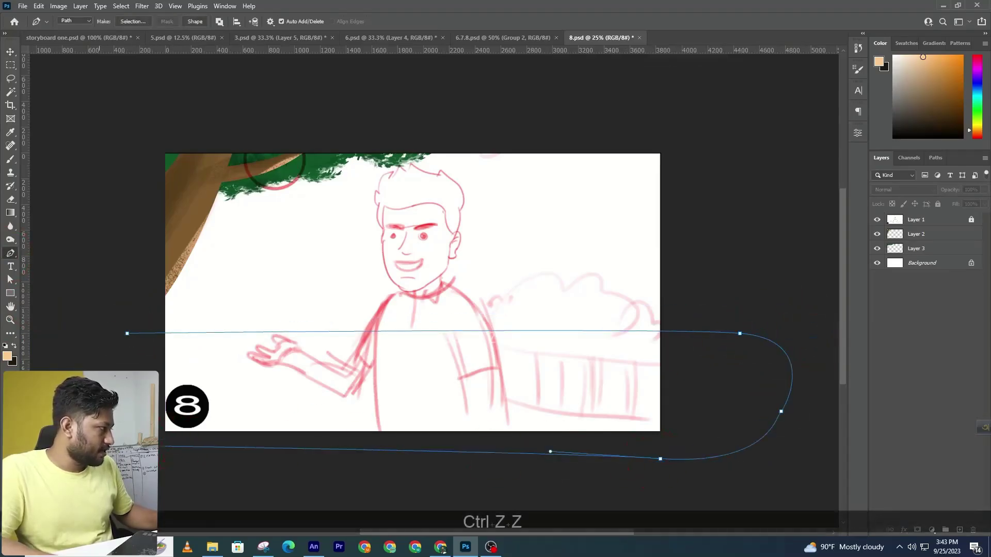
pyautogui.hotkey('ctrl', 'shift', 'Return')
# - Set the brush's foreground colour to green #367939
pyautogui.click(7, 211)
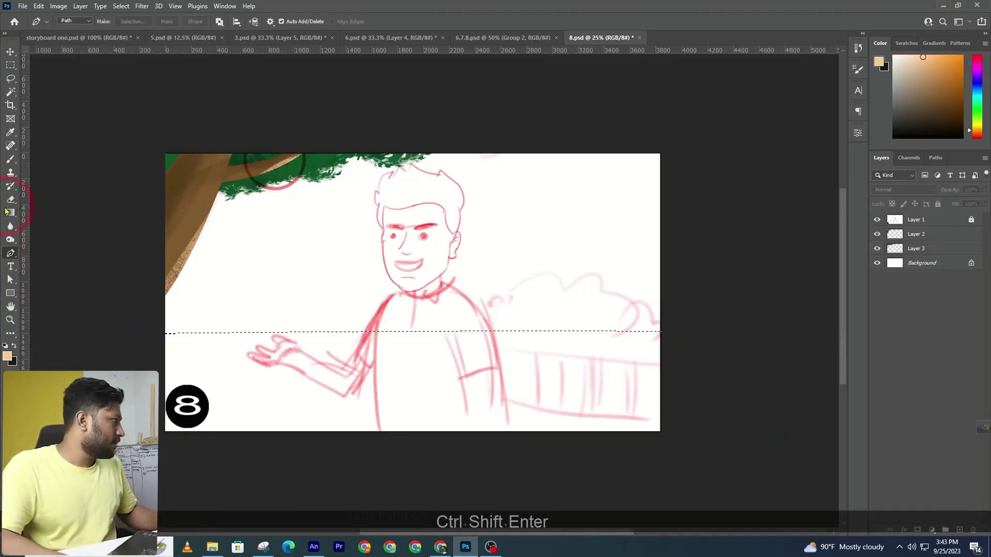
pyautogui.click(10, 159)
pyautogui.click(7, 356)
pyautogui.click(429, 371)
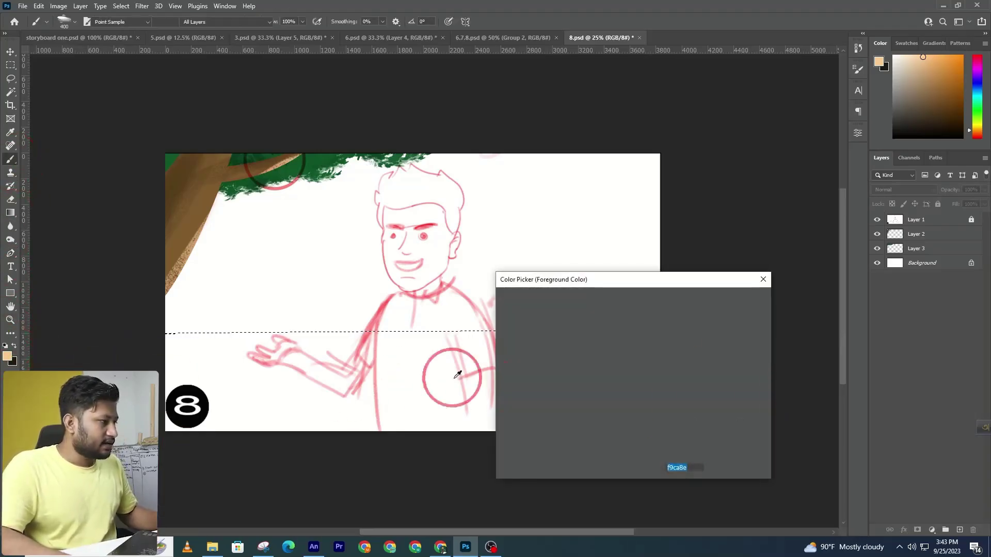
pyautogui.click(643, 378)
pyautogui.click(575, 381)
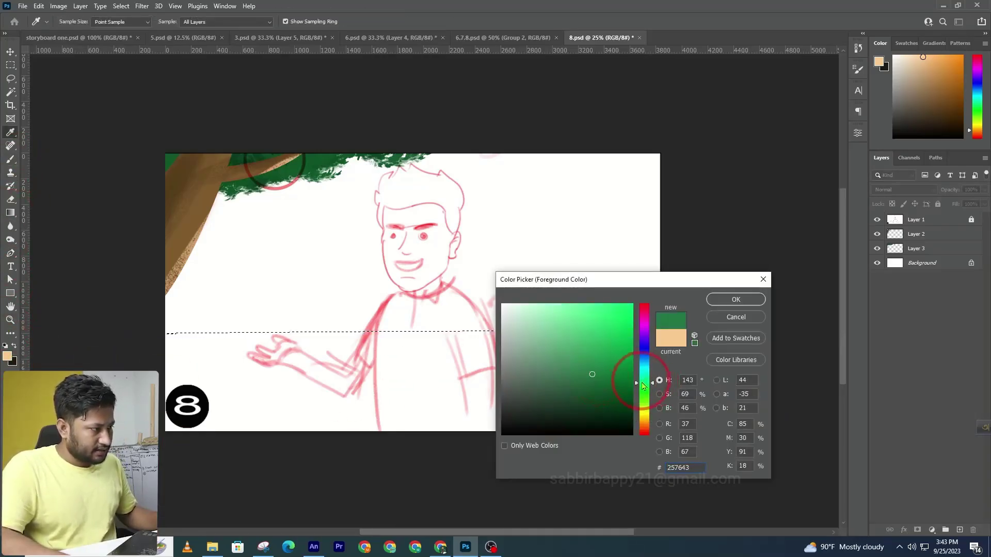
pyautogui.moveTo(644, 392); pyautogui.dragTo(640, 385)
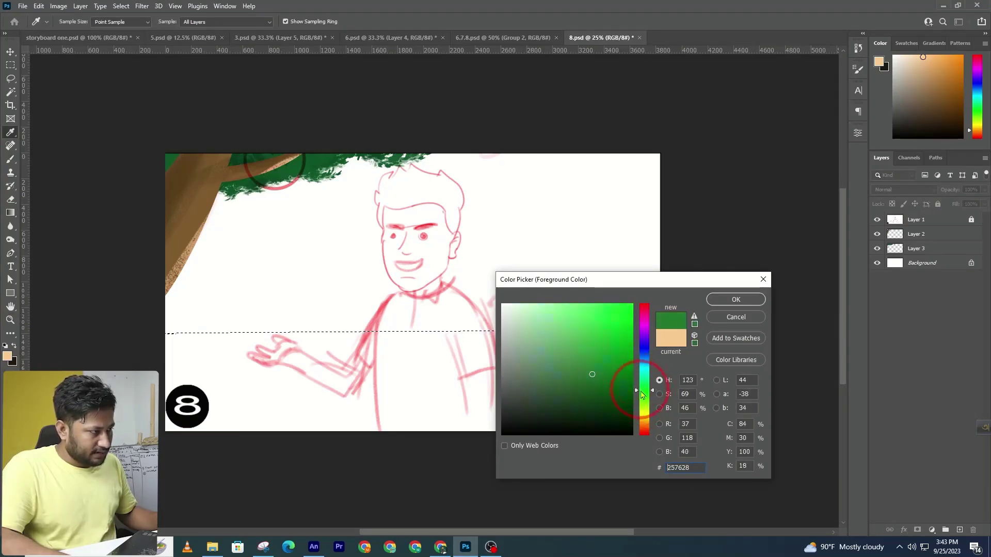
pyautogui.click(736, 300)
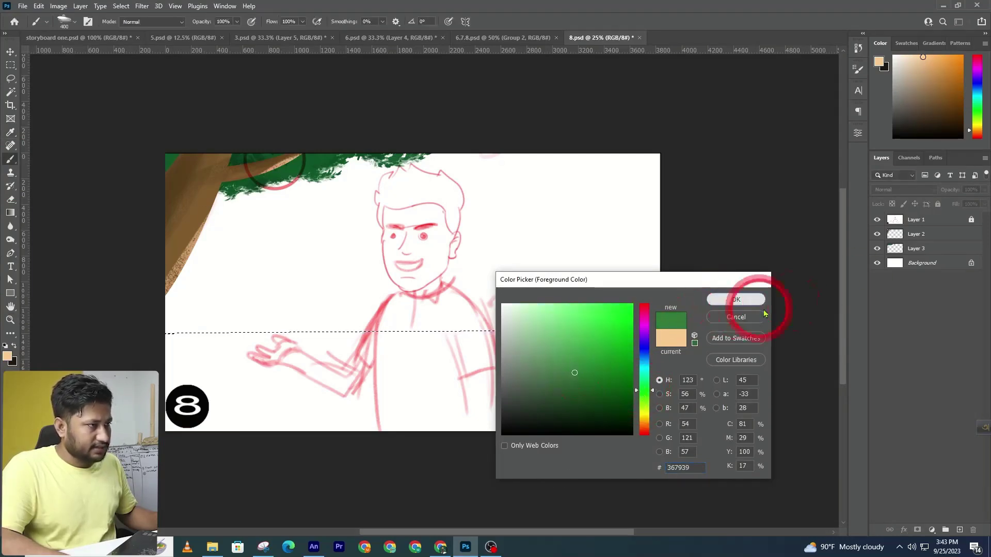
pyautogui.press('b')
# - Add a new layer and place it directly below the foliage layer
pyautogui.click(911, 249)
pyautogui.click(948, 530)
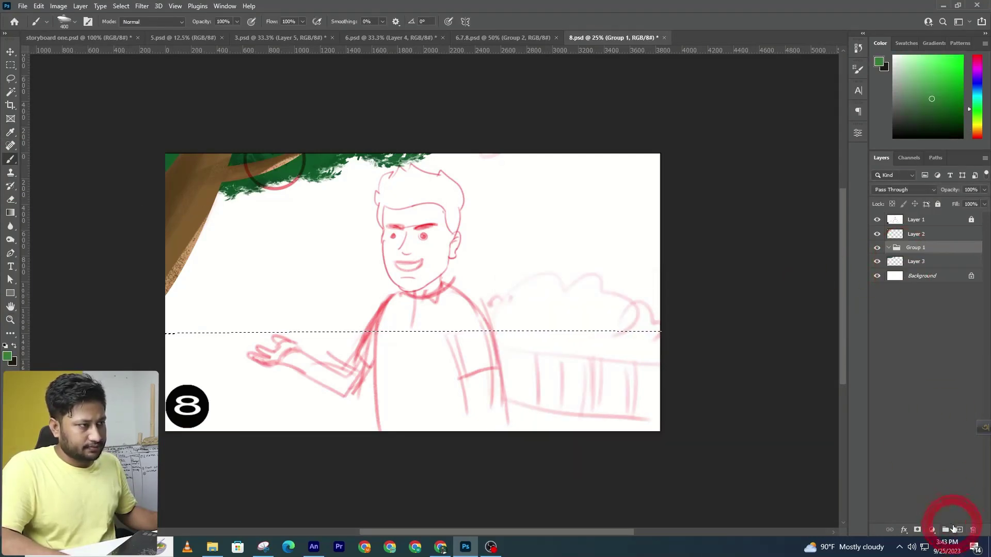
pyautogui.hotkey('ctrl', 'z')
pyautogui.click(926, 310)
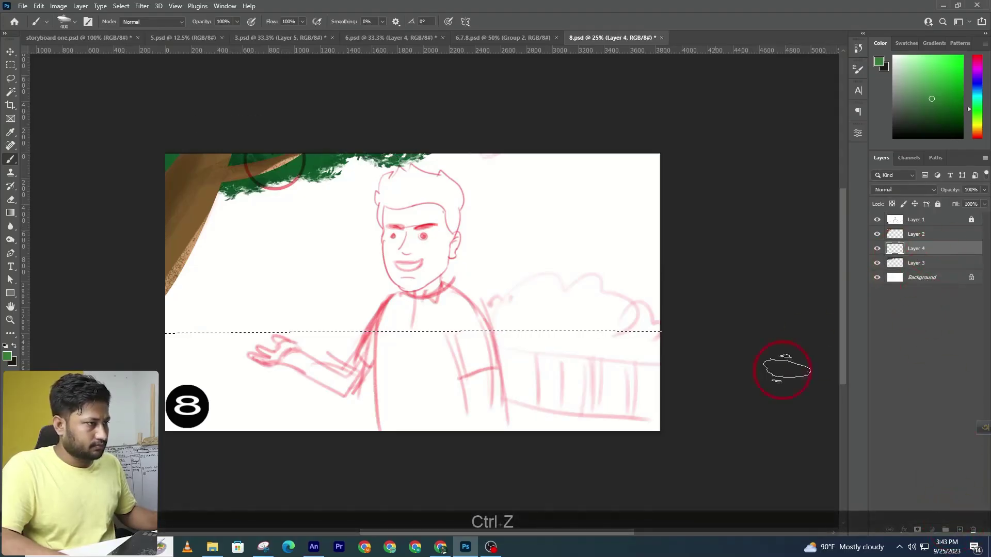
pyautogui.moveTo(946, 249); pyautogui.dragTo(946, 269)
# - Brush the entire selected ground area solid green and clear the selection
pyautogui.moveTo(650, 371); pyautogui.dragTo(259, 343)
pyautogui.moveTo(541, 346)
pyautogui.mouseDown()
pyautogui.moveTo(192, 371)
pyautogui.moveTo(504, 394)
pyautogui.moveTo(671, 390)
pyautogui.mouseUp()
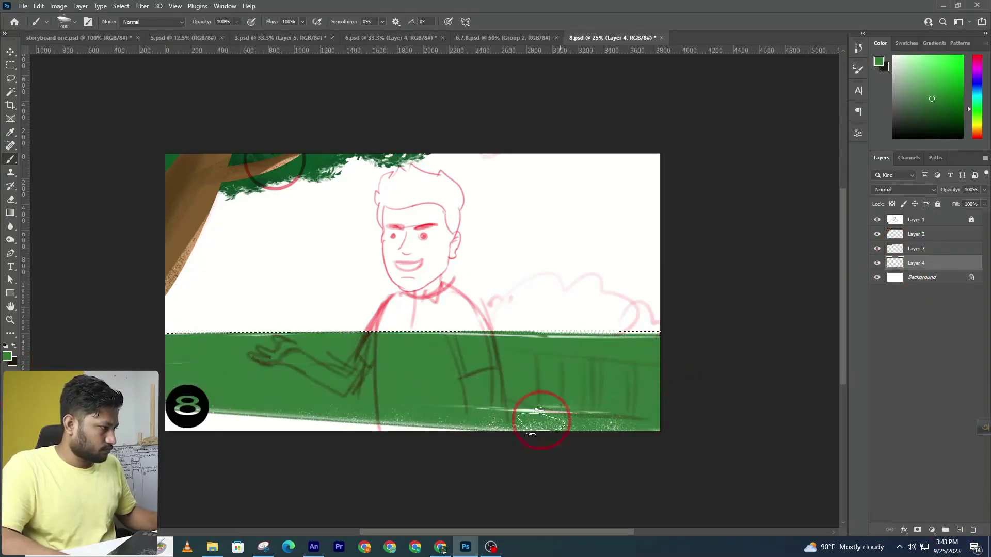
pyautogui.moveTo(541, 420); pyautogui.dragTo(176, 426)
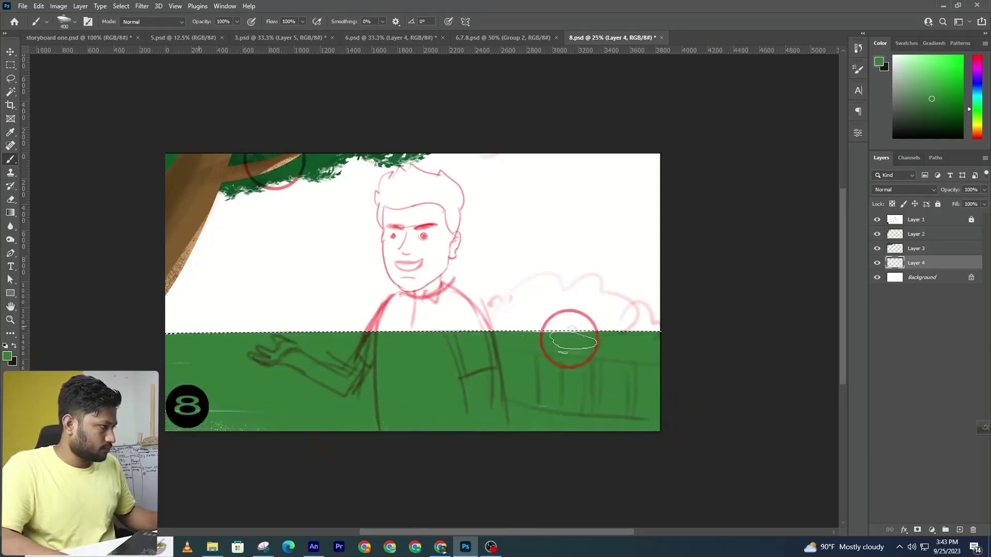
pyautogui.hotkey('ctrl', 'd')
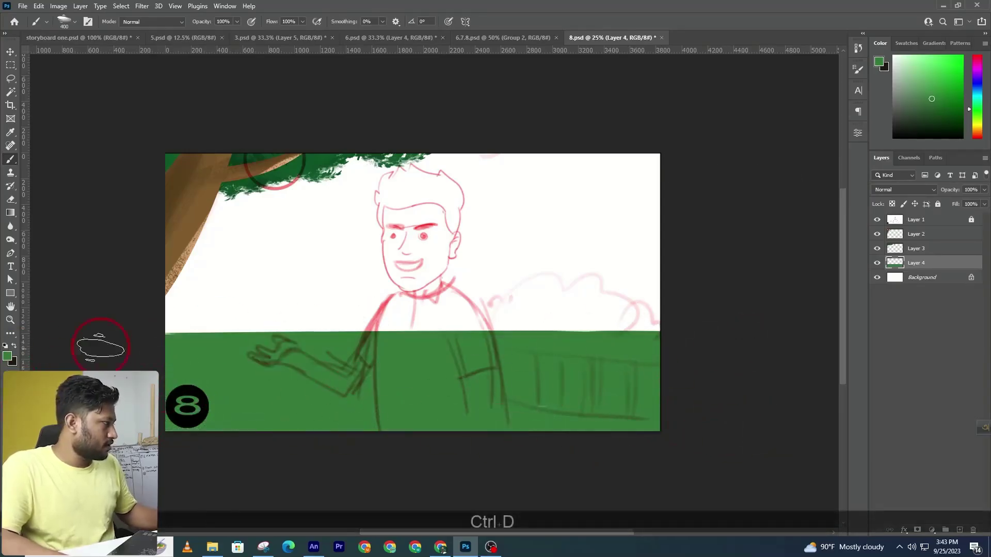
pyautogui.hotkey('ctrl', 'z')
pyautogui.hotkey('ctrl', 'd')
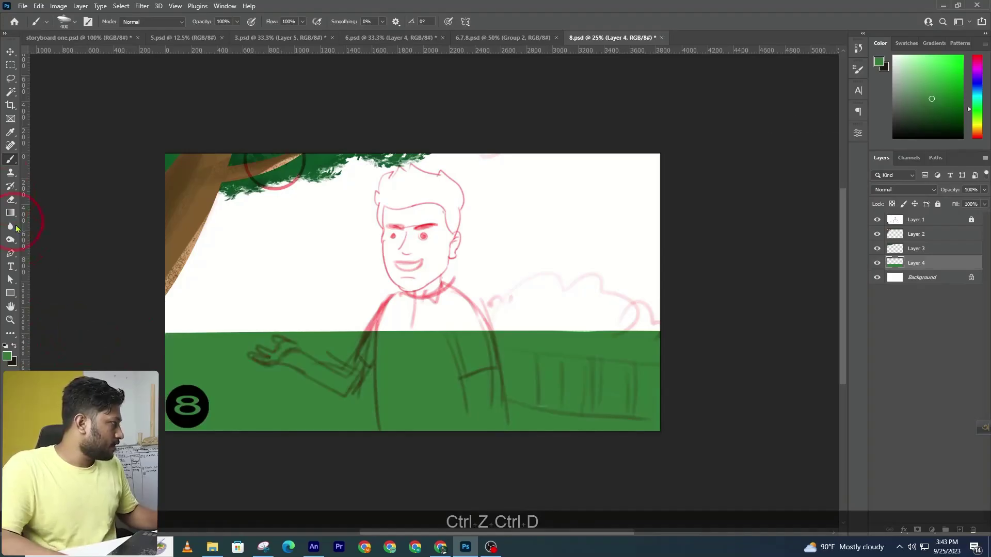
# - Outline a strip sloping down across the green ground with the Pen tool and convert the path to a selection
pyautogui.click(10, 254)
pyautogui.click(153, 346)
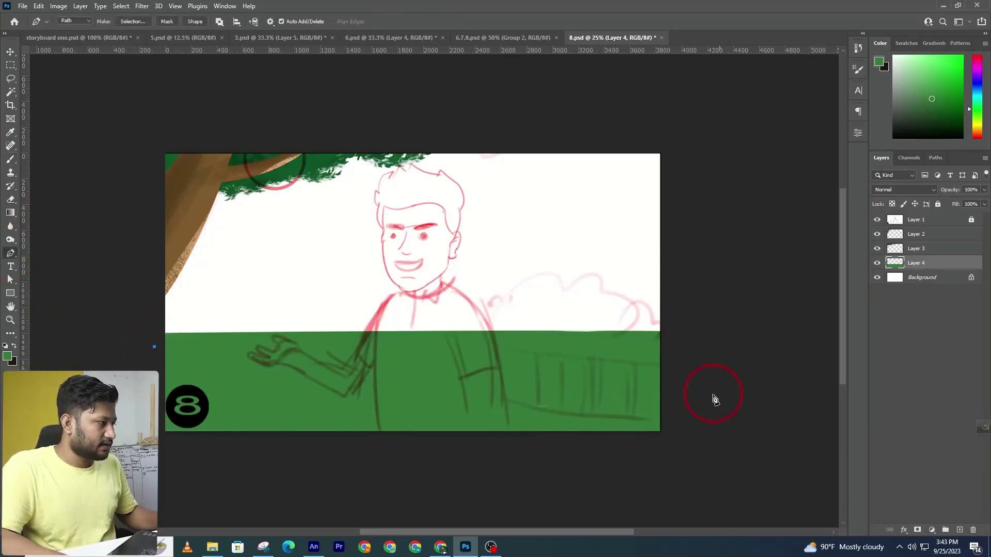
pyautogui.hotkey('ctrl', 'z')
pyautogui.hotkey('ctrl', 'z')
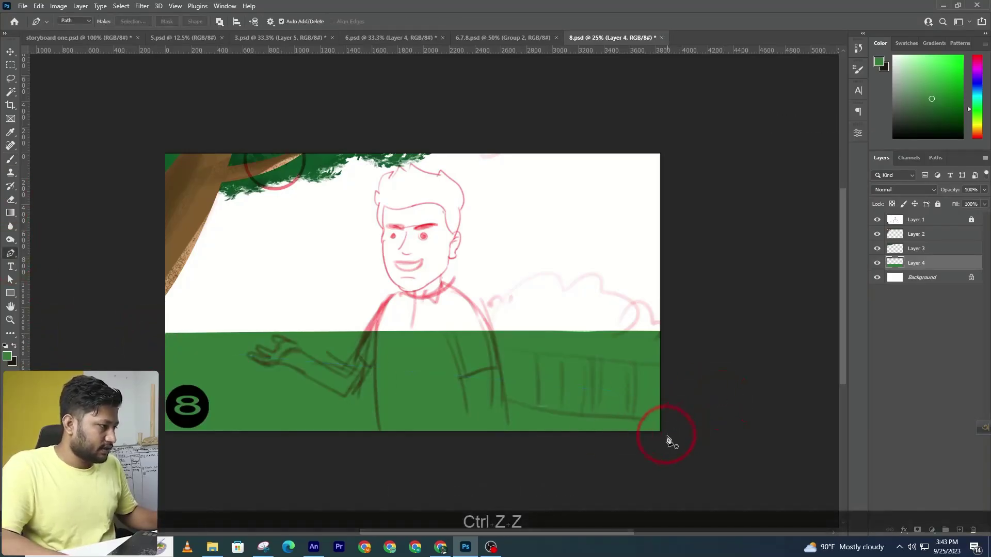
pyautogui.click(666, 436)
pyautogui.click(137, 367)
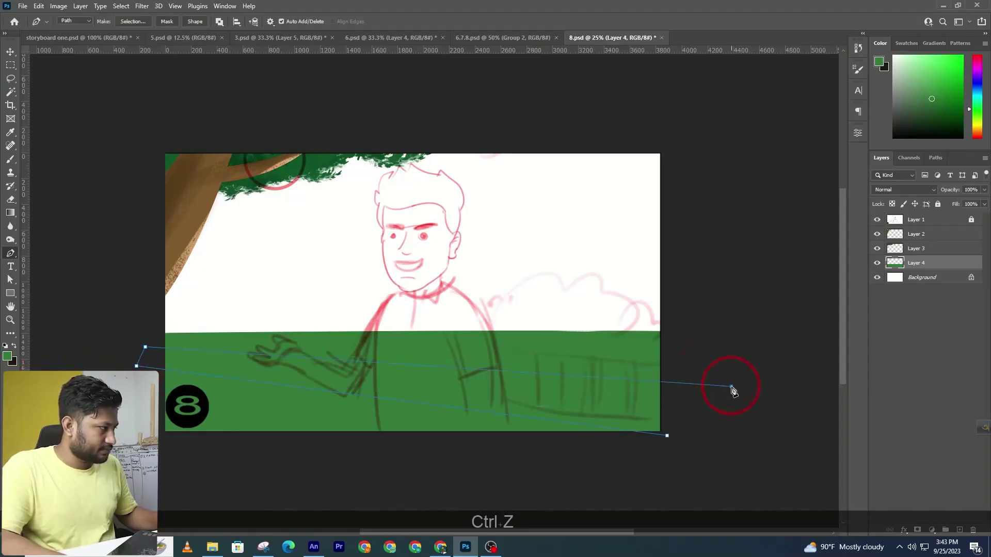
pyautogui.hotkey('ctrl', 'shift', 'Return')
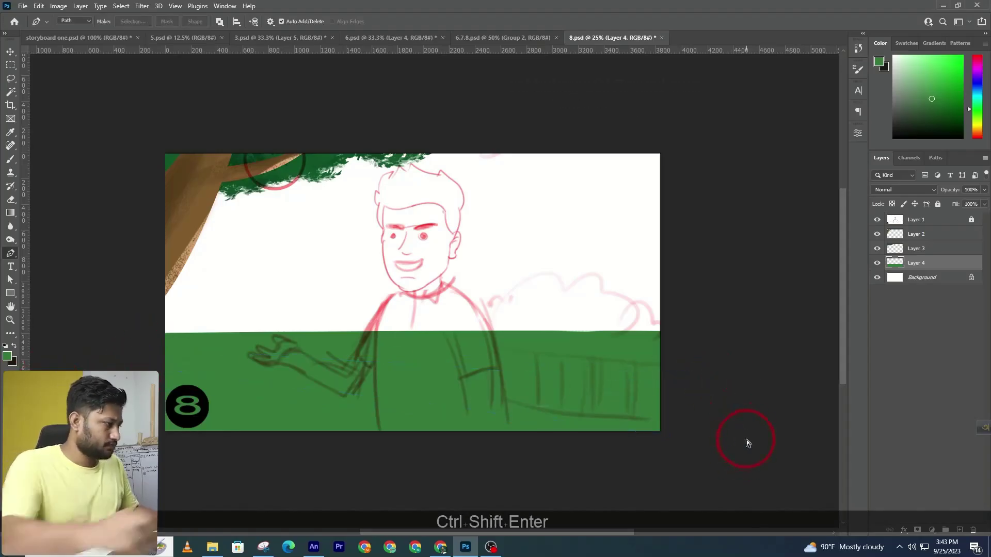
# - Choose a muted greyish-blue foreground colour for the brush
pyautogui.click(10, 159)
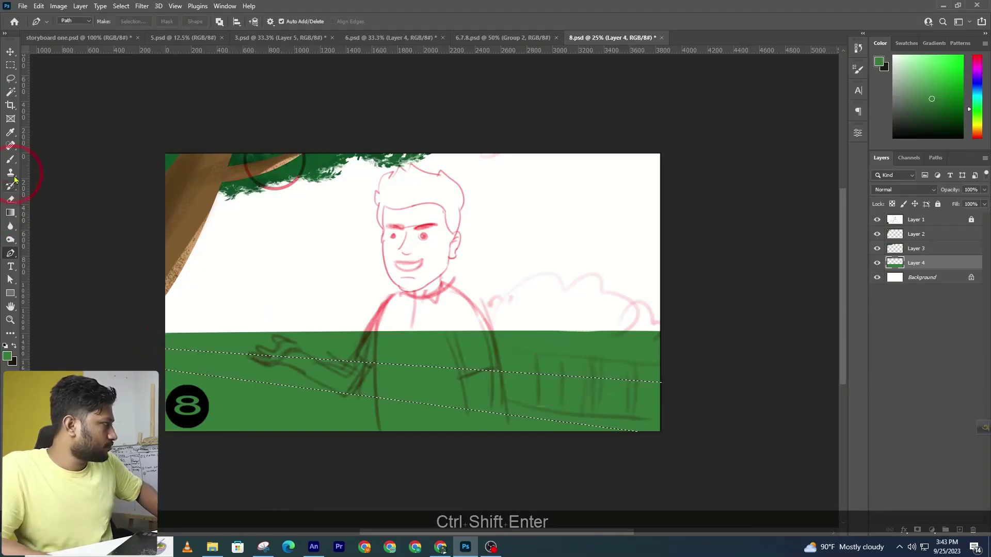
pyautogui.click(8, 356)
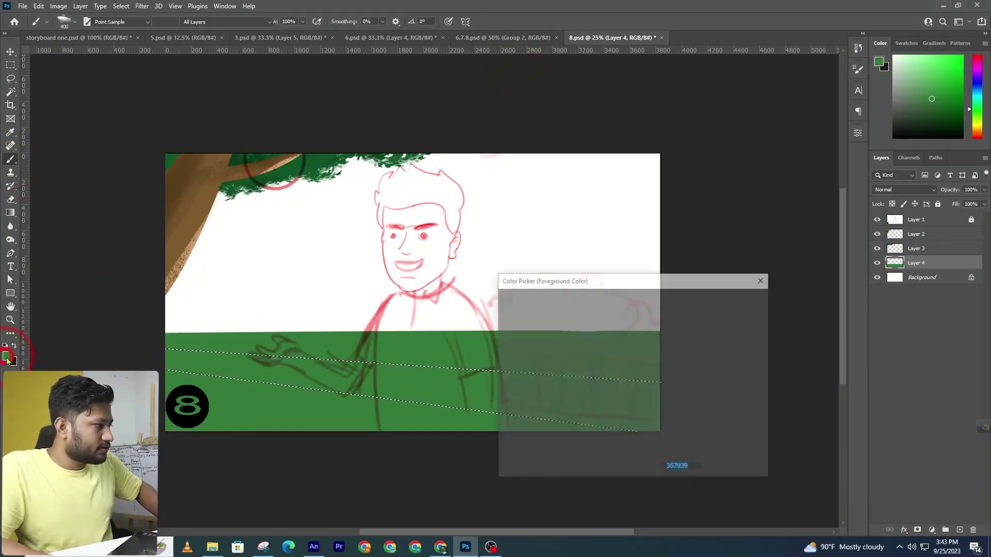
pyautogui.click(642, 357)
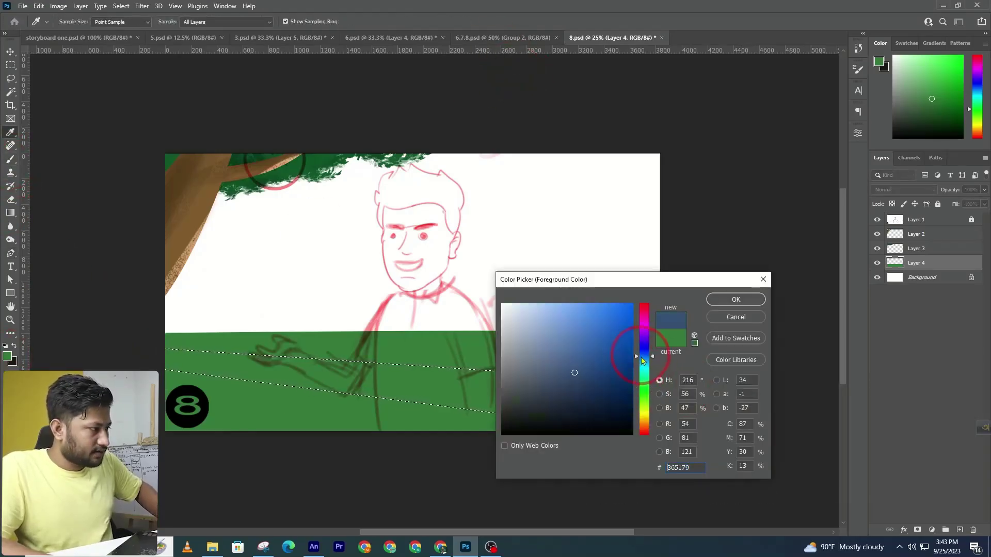
pyautogui.click(733, 298)
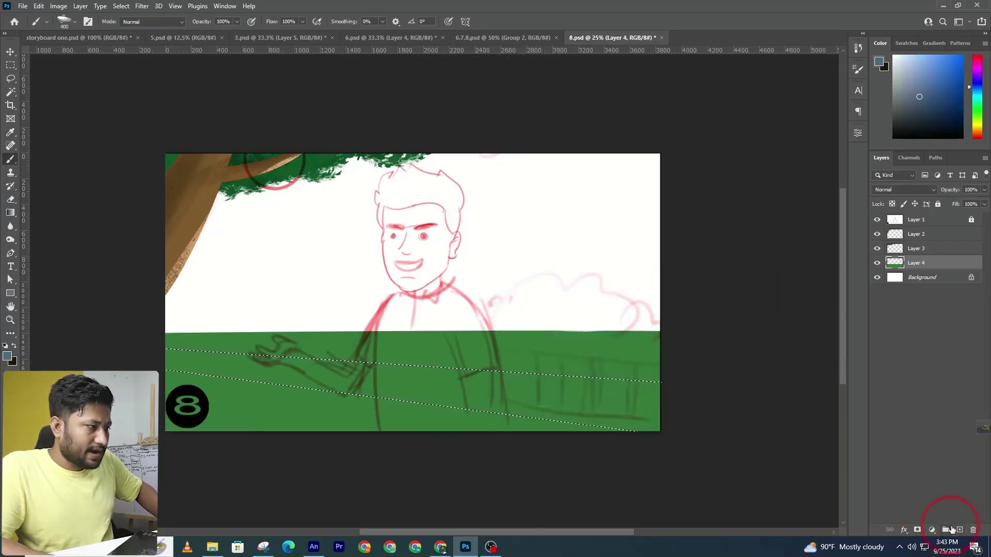
# - Add a new layer above the green ground, brush the selected strip greyish blue, and clear the selection
pyautogui.click(951, 529)
pyautogui.hotkey('ctrl', 'z')
pyautogui.moveTo(702, 472); pyautogui.dragTo(412, 380)
pyautogui.moveTo(599, 377)
pyautogui.mouseDown()
pyautogui.moveTo(414, 376)
pyautogui.moveTo(668, 442)
pyautogui.moveTo(436, 397)
pyautogui.mouseUp()
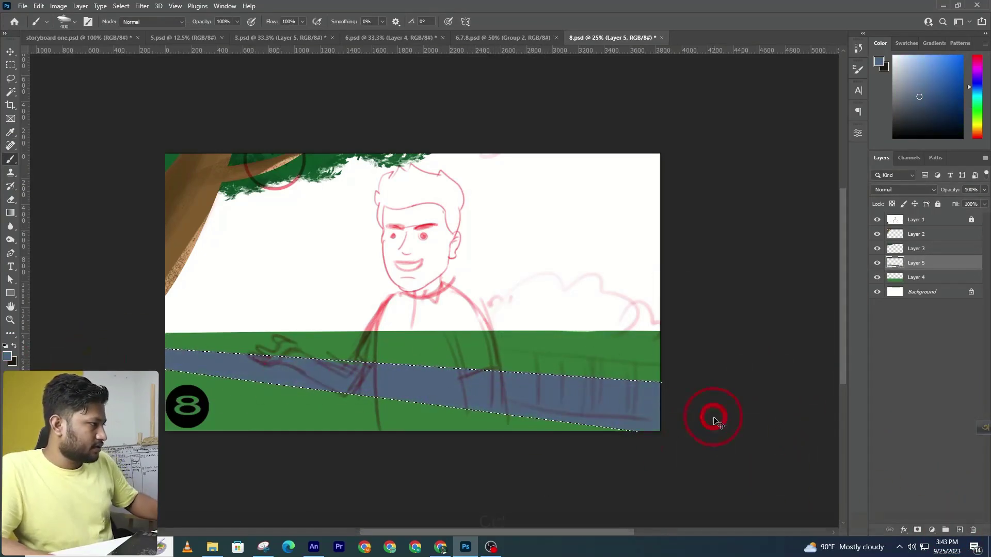
pyautogui.hotkey('ctrl', 'd')
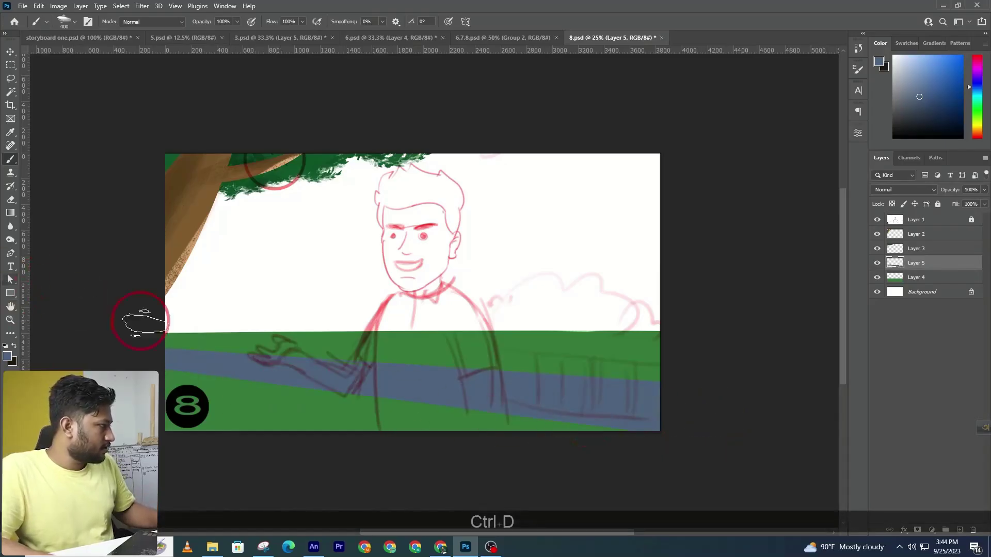
# - Copy the wooden fence from 6.psd into 8.psd and place it over the blue strip at the sketched fence
pyautogui.click(9, 52)
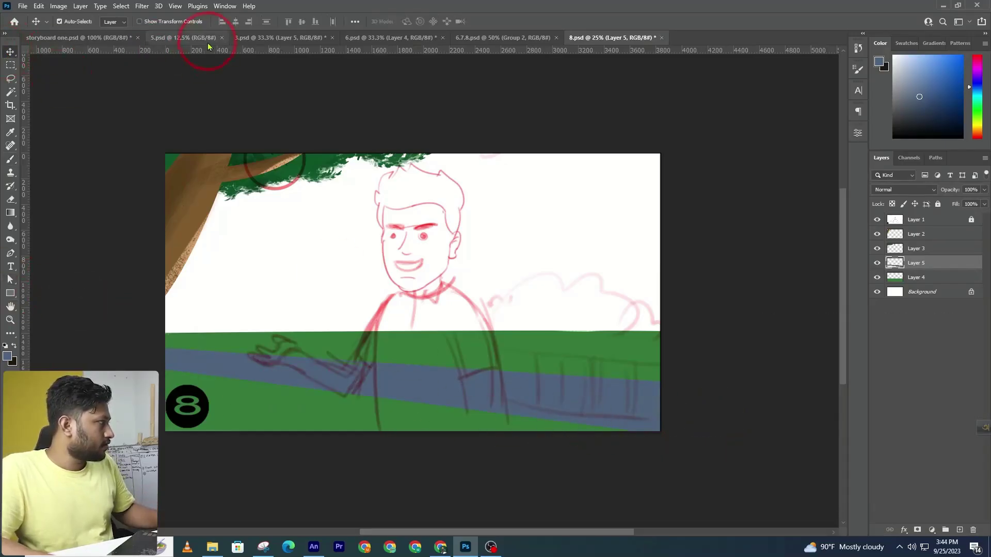
pyautogui.click(183, 38)
pyautogui.click(317, 45)
pyautogui.click(390, 38)
pyautogui.keyDown('ctrl'); pyautogui.click(316, 467); pyautogui.keyUp('ctrl')
pyautogui.hotkey('ctrl', 'd')
pyautogui.moveTo(265, 471); pyautogui.dragTo(411, 320)
pyautogui.keyDown('ctrl'); pyautogui.keyDown('alt'); pyautogui.click(508, 344); pyautogui.keyUp('alt'); pyautogui.keyUp('ctrl')
pyautogui.keyDown('ctrl'); pyautogui.keyDown('alt'); pyautogui.click(488, 332); pyautogui.keyUp('alt'); pyautogui.keyUp('ctrl')
pyautogui.moveTo(535, 344); pyautogui.dragTo(715, 382)
# - Transform the copied fence so it extends along the blue strip and tapers towards its far end
pyautogui.hotkey('ctrl', 't')
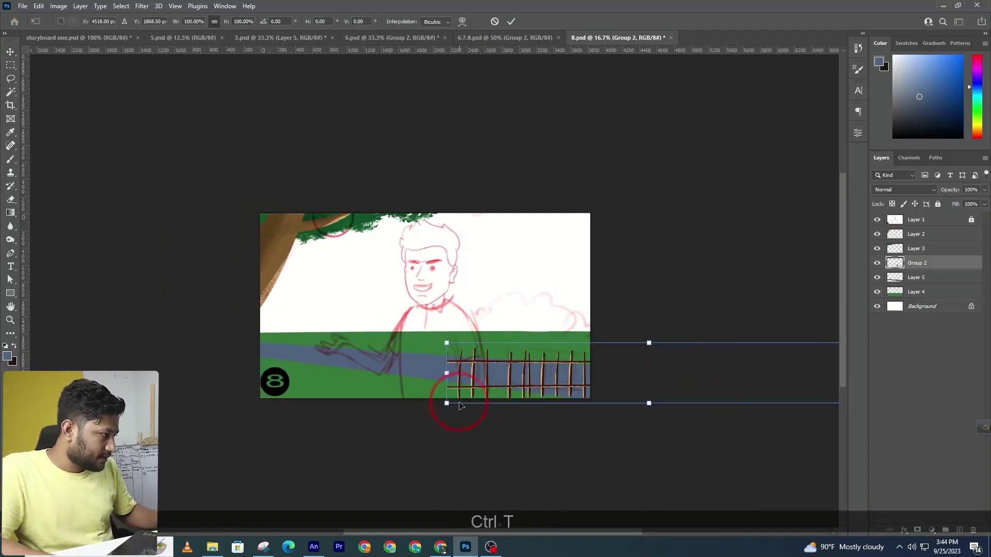
pyautogui.moveTo(447, 403); pyautogui.dragTo(442, 399)
pyautogui.moveTo(648, 402); pyautogui.dragTo(646, 403)
pyautogui.moveTo(449, 346); pyautogui.dragTo(334, 352)
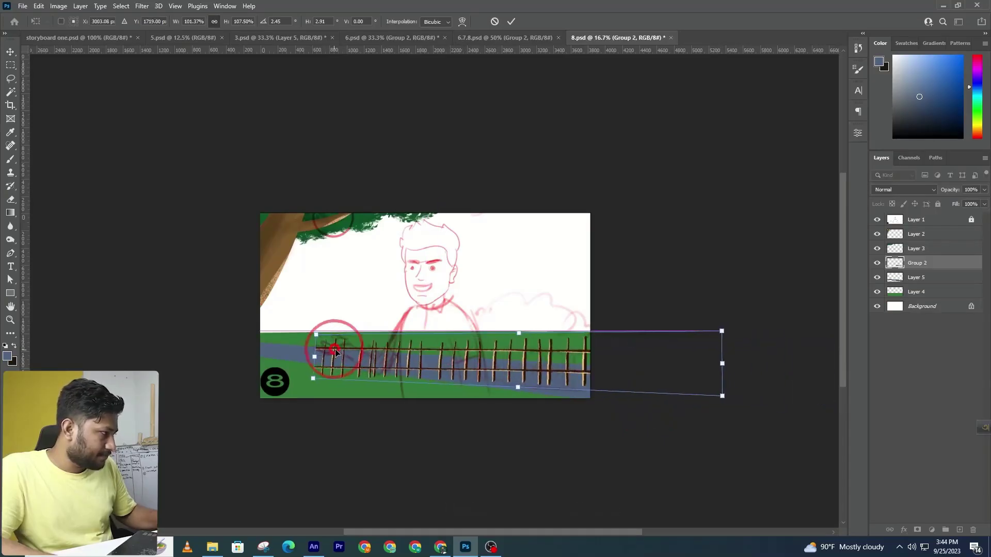
pyautogui.keyDown('ctrl'); pyautogui.keyDown('alt'); pyautogui.click(435, 357); pyautogui.keyUp('alt'); pyautogui.keyUp('ctrl')
pyautogui.press('Return')
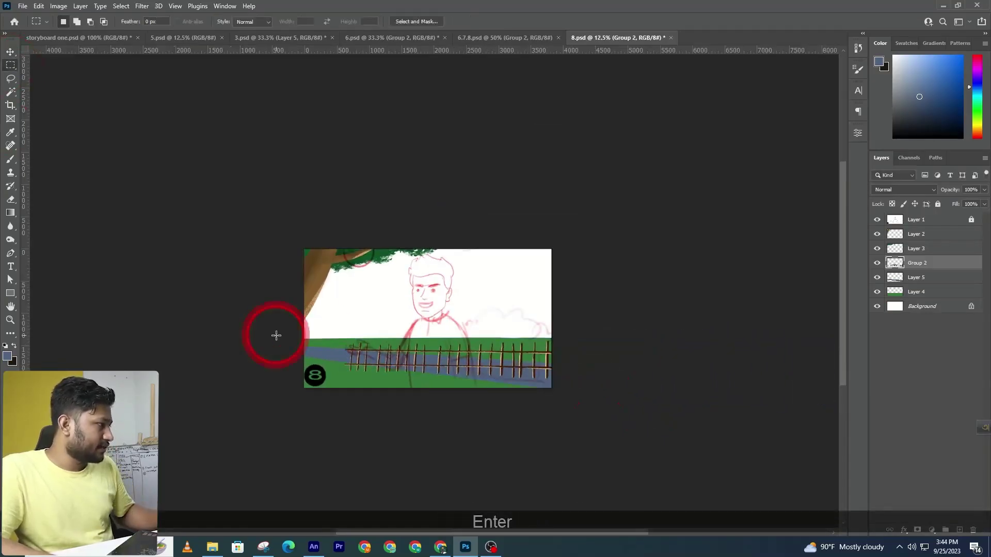
# - Copy the far portion of the fence onto its own layer and delete the full fence layer
pyautogui.click(477, 374)
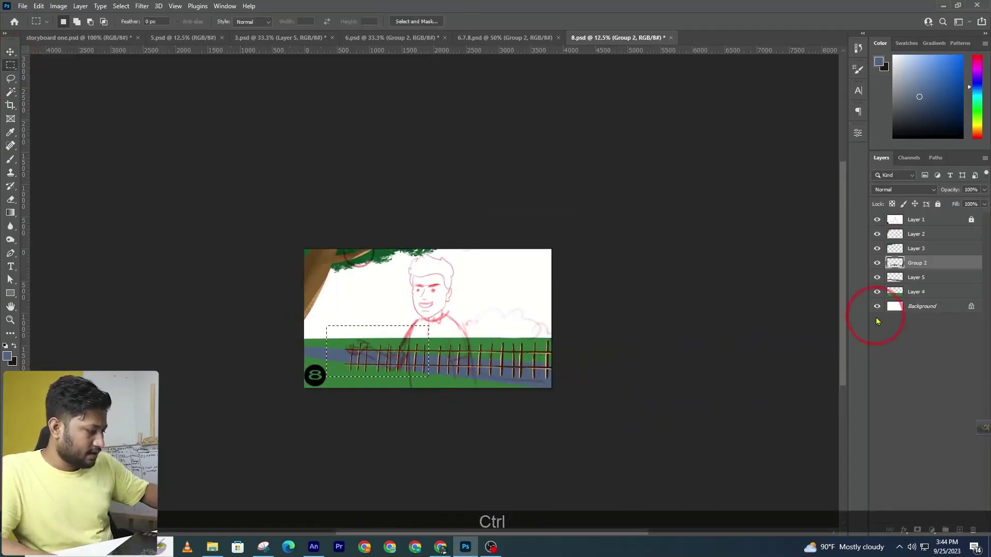
pyautogui.hotkey('ctrl', 'j')
pyautogui.click(906, 278)
pyautogui.press('Delete')
pyautogui.click(547, 378)
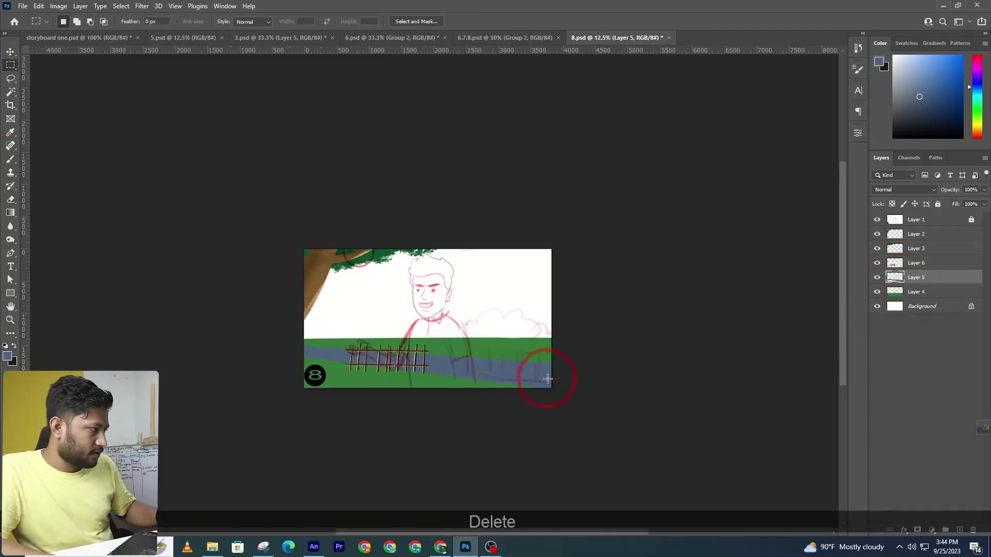
pyautogui.hotkey('ctrl', 't')
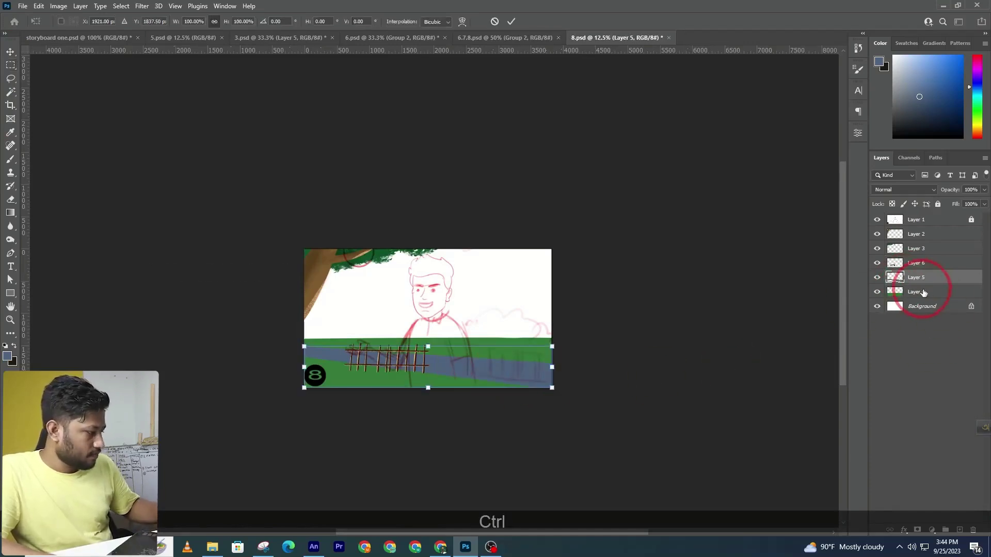
pyautogui.hotkey('ctrl', 'd')
# - Stretch and distort the fence section in perspective along the strip, from the character's hand to the canvas's right edge
pyautogui.click(913, 263)
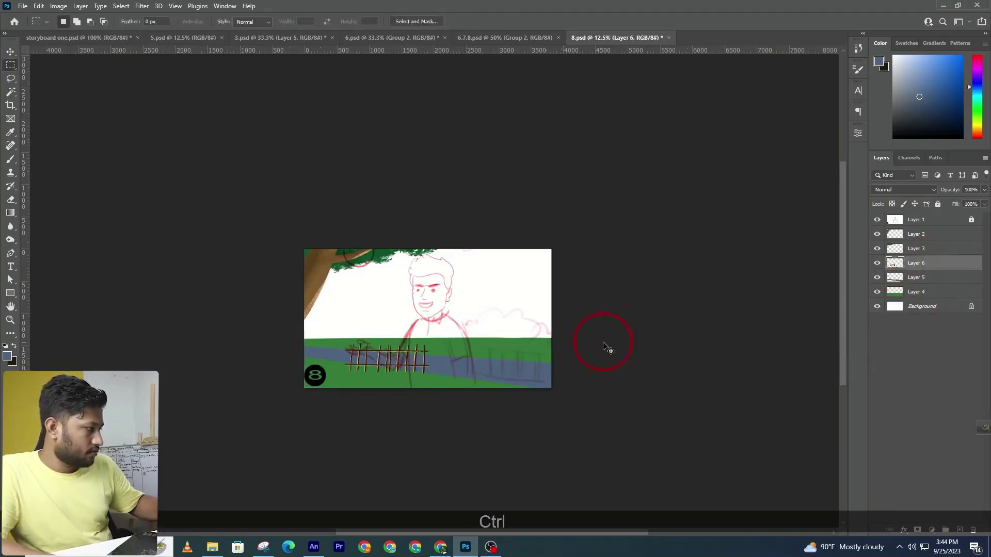
pyautogui.hotkey('ctrl', 'r')
pyautogui.hotkey('ctrl', 't')
pyautogui.moveTo(435, 336); pyautogui.dragTo(534, 326)
pyautogui.moveTo(351, 372); pyautogui.dragTo(351, 331)
pyautogui.moveTo(354, 285); pyautogui.dragTo(364, 324)
pyautogui.moveTo(579, 366); pyautogui.dragTo(575, 357)
pyautogui.moveTo(578, 281); pyautogui.dragTo(569, 300)
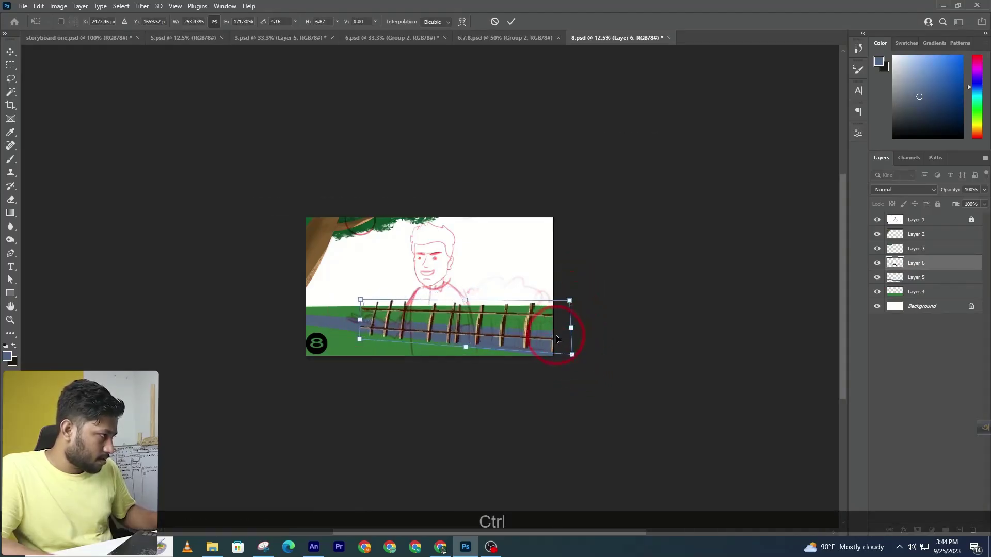
pyautogui.moveTo(556, 339); pyautogui.dragTo(556, 342)
pyautogui.moveTo(364, 328)
pyautogui.mouseDown()
pyautogui.moveTo(368, 310)
pyautogui.moveTo(373, 331)
pyautogui.mouseUp()
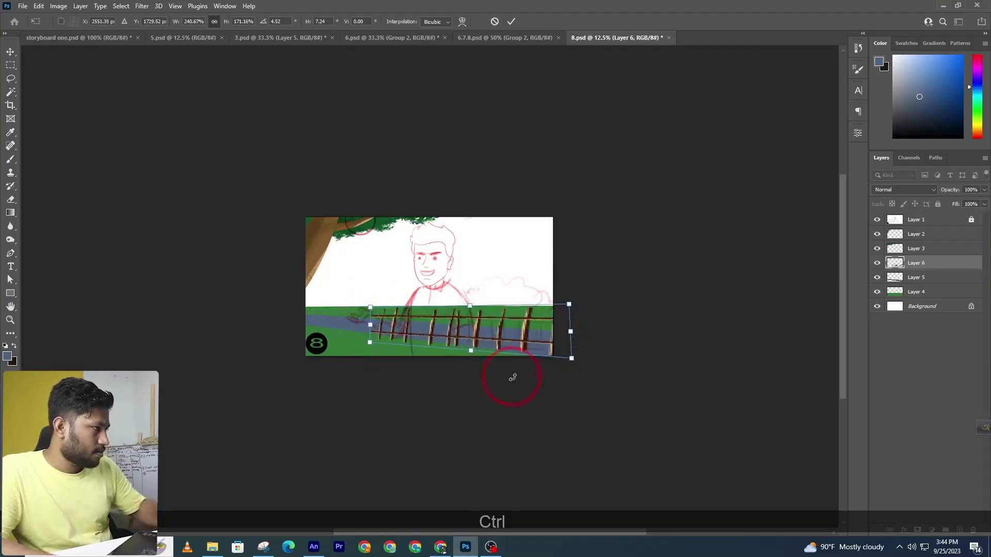
pyautogui.press('Return')
# - Nudge the stretched fence section slightly downward on the strip
pyautogui.press('Down')
pyautogui.press('Down')
pyautogui.press('Down')
pyautogui.press('Down')
pyautogui.press('Down')
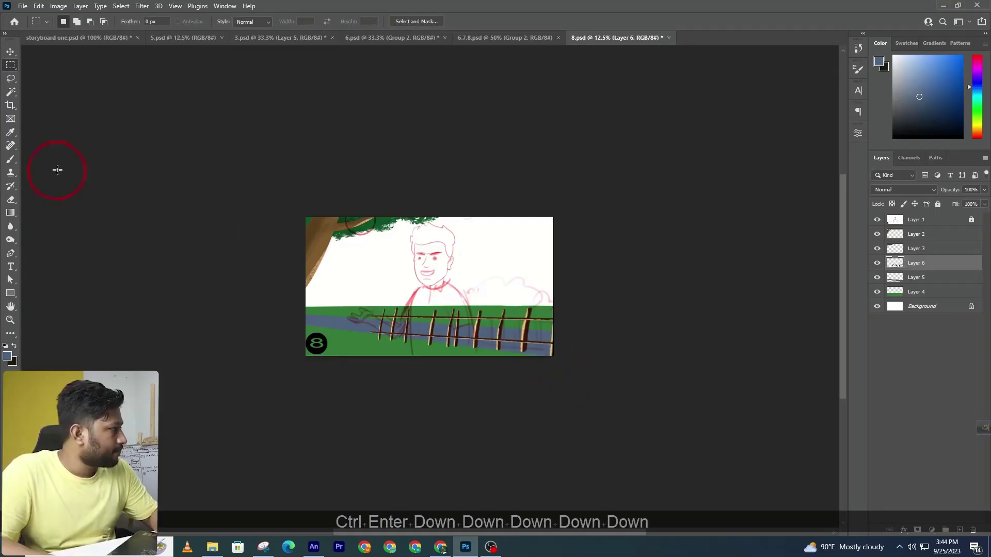
pyautogui.press('Down')
pyautogui.press('Down')
pyautogui.press('Down')
pyautogui.press('Down')
pyautogui.press('Down')
# - Narrow the fence section to about 62% width and taper its far end
pyautogui.press('ctrl')
pyautogui.hotkey('ctrl', 't')
pyautogui.moveTo(570, 334); pyautogui.dragTo(493, 333)
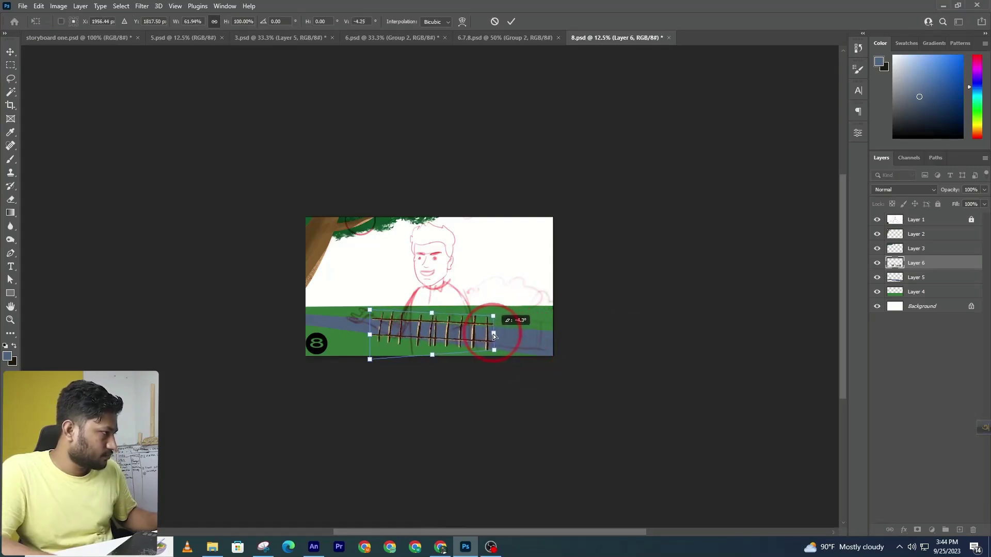
pyautogui.press('Return')
pyautogui.hotkey('ctrl', 't')
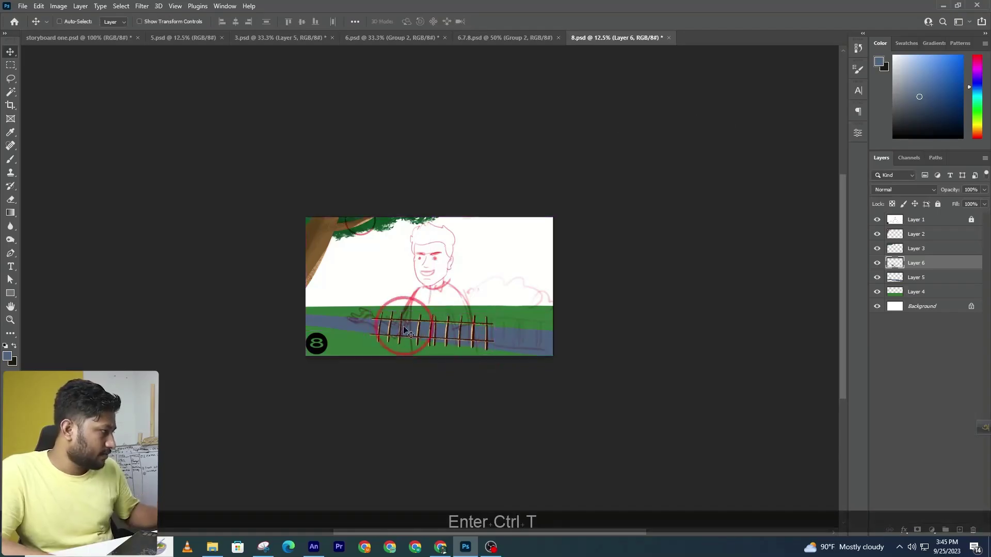
pyautogui.moveTo(370, 311); pyautogui.dragTo(389, 338)
pyautogui.press('Return')
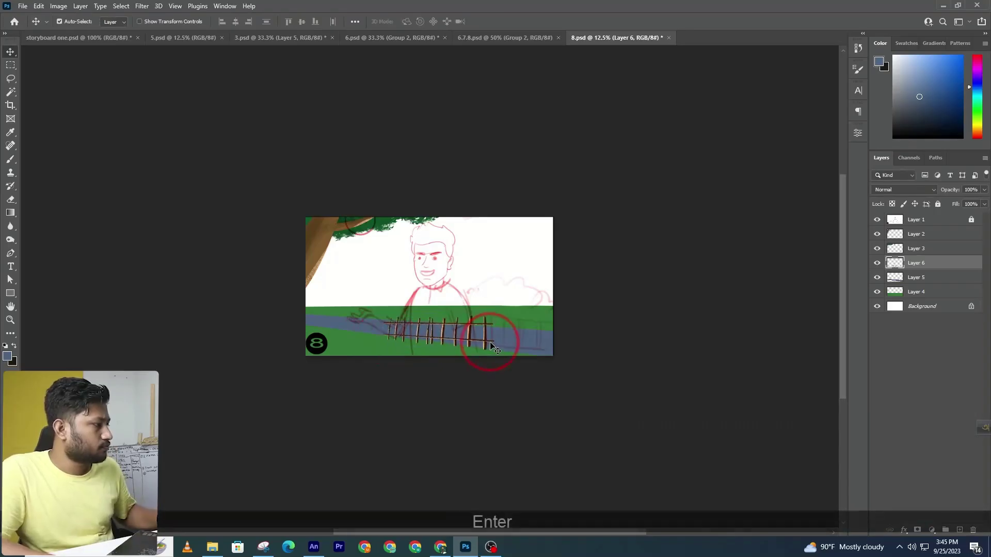
# - Delete the distorted fence section from the scene
pyautogui.keyDown('ctrl'); pyautogui.keyDown('space'); pyautogui.click(484, 325); pyautogui.keyUp('space'); pyautogui.keyUp('ctrl')
pyautogui.keyDown('ctrl'); pyautogui.keyDown('space'); pyautogui.click(487, 326); pyautogui.keyUp('space'); pyautogui.keyUp('ctrl')
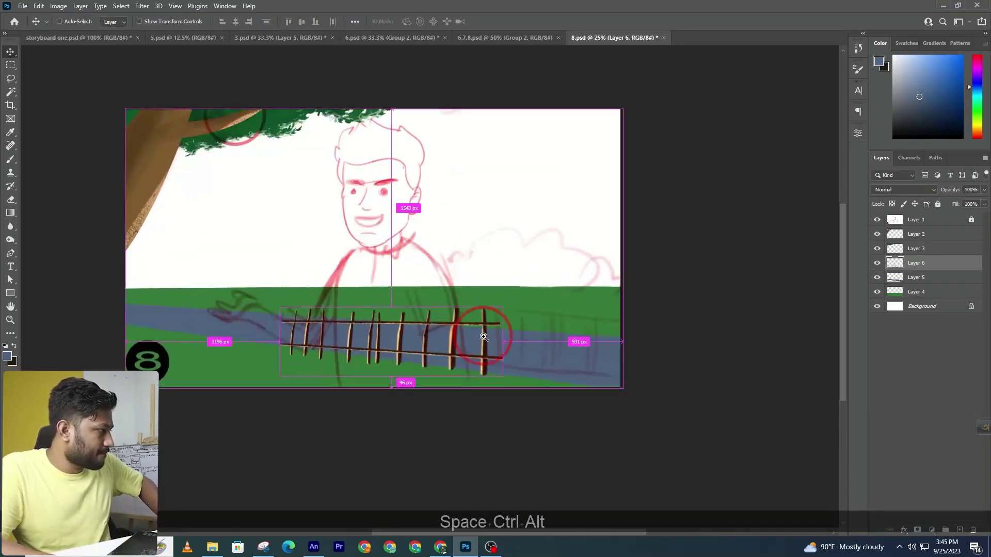
pyautogui.moveTo(485, 338); pyautogui.dragTo(637, 331)
pyautogui.hotkey('ctrl', 'alt', 'z')
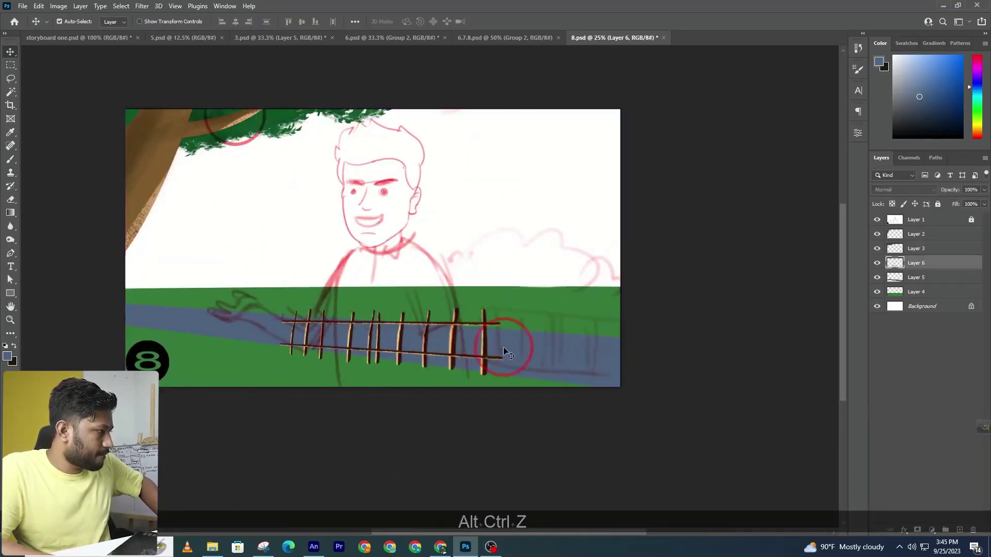
pyautogui.click(487, 338)
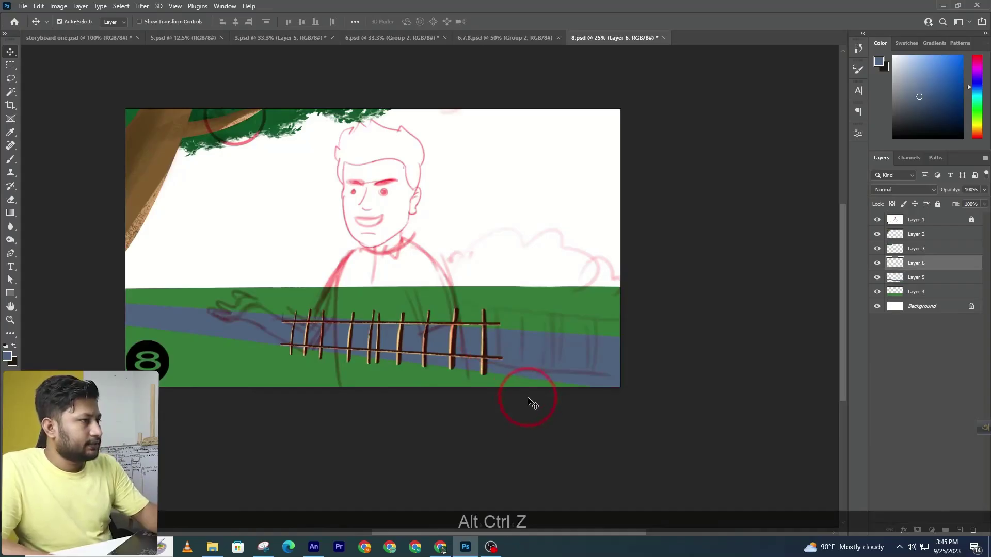
pyautogui.press('Delete')
# - Copy the long wooden fence from 6.7.8.psd into 8.psd and enlarge it to about 245%
pyautogui.click(508, 38)
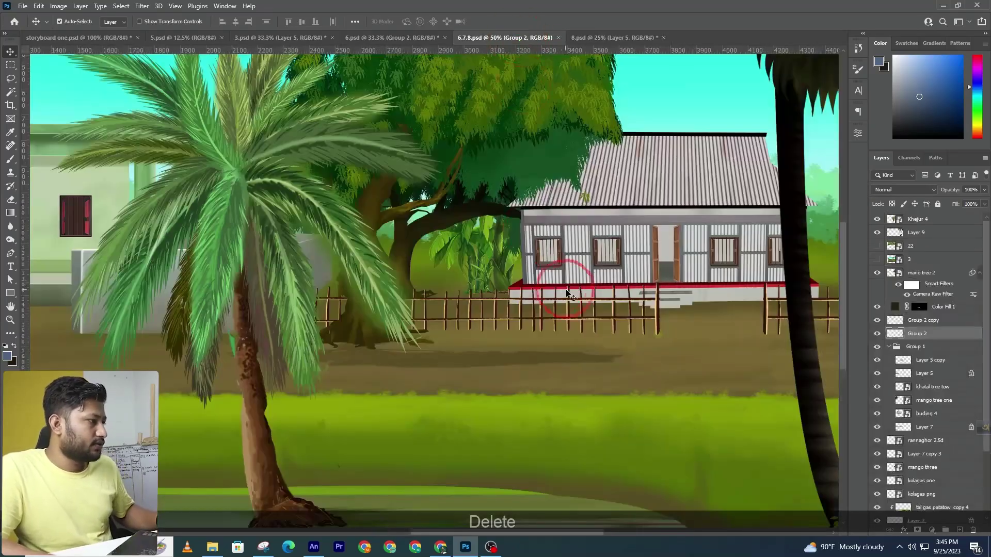
pyautogui.moveTo(573, 298); pyautogui.dragTo(565, 327)
pyautogui.hotkey('ctrl', 't')
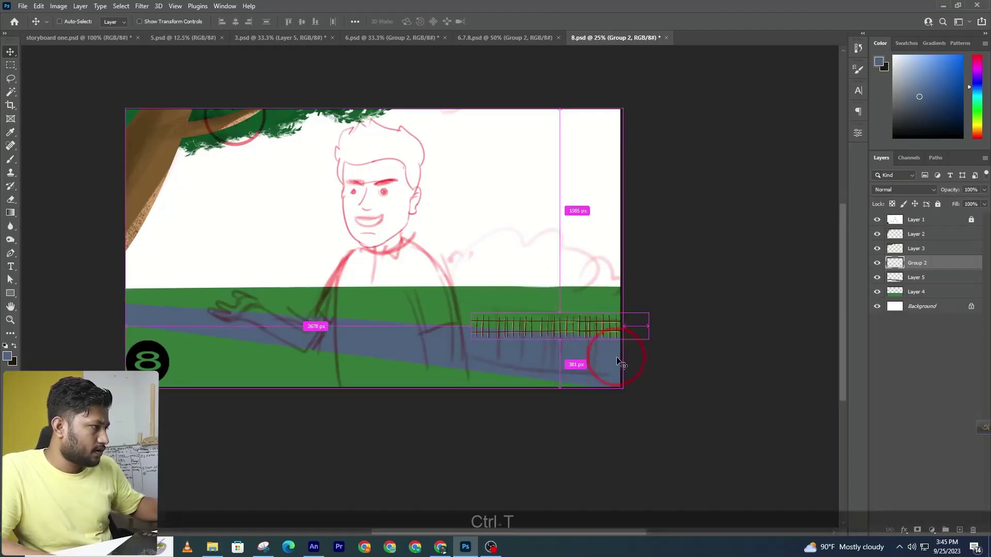
pyautogui.moveTo(660, 344); pyautogui.dragTo(526, 353)
pyautogui.keyDown('ctrl'); pyautogui.keyDown('alt'); pyautogui.click(608, 364); pyautogui.keyUp('alt'); pyautogui.keyUp('ctrl')
pyautogui.moveTo(646, 365); pyautogui.dragTo(716, 376)
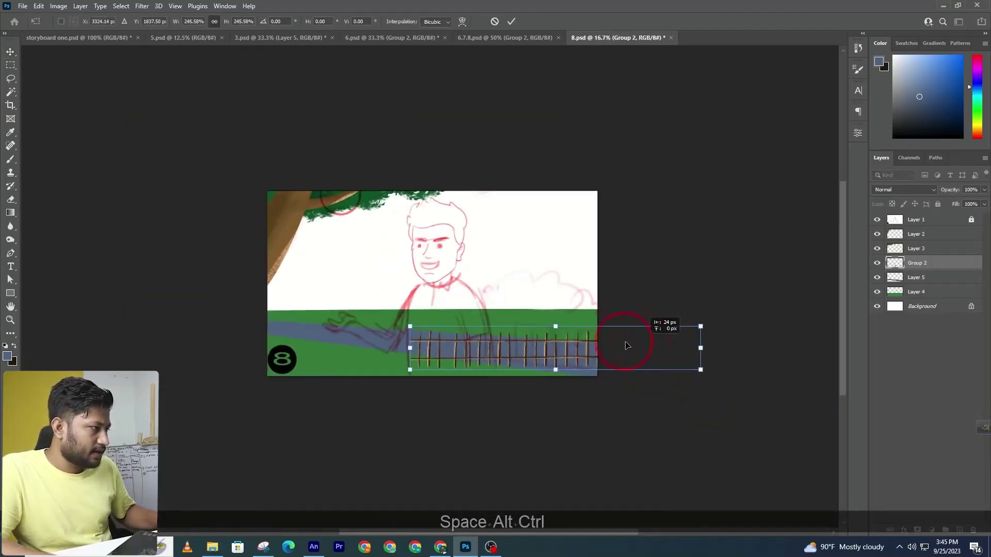
# - Distort the enlarged fence in perspective along the blue strip, tapering its far end, and nudge it down
pyautogui.moveTo(630, 343); pyautogui.dragTo(572, 345)
pyautogui.moveTo(327, 376); pyautogui.dragTo(360, 328)
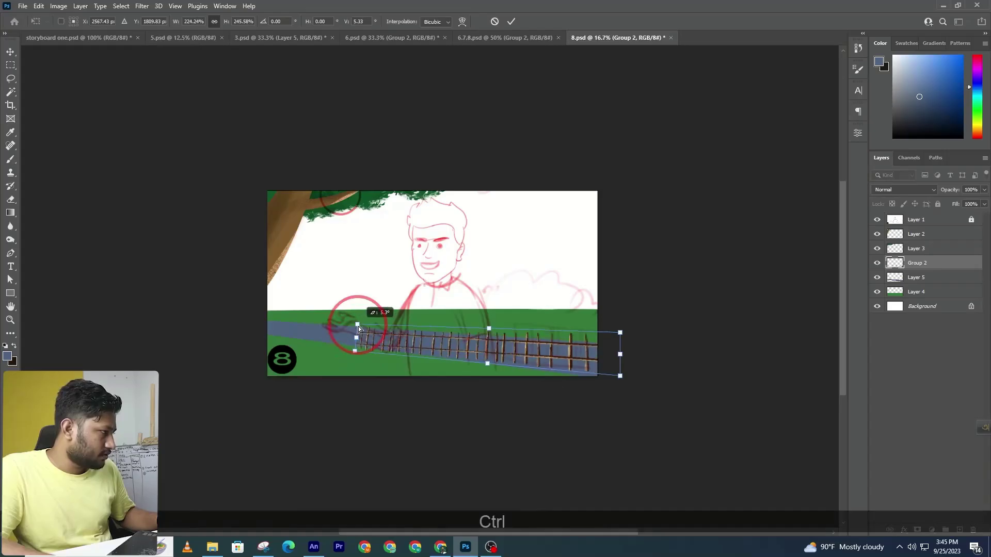
pyautogui.moveTo(624, 381); pyautogui.dragTo(623, 387)
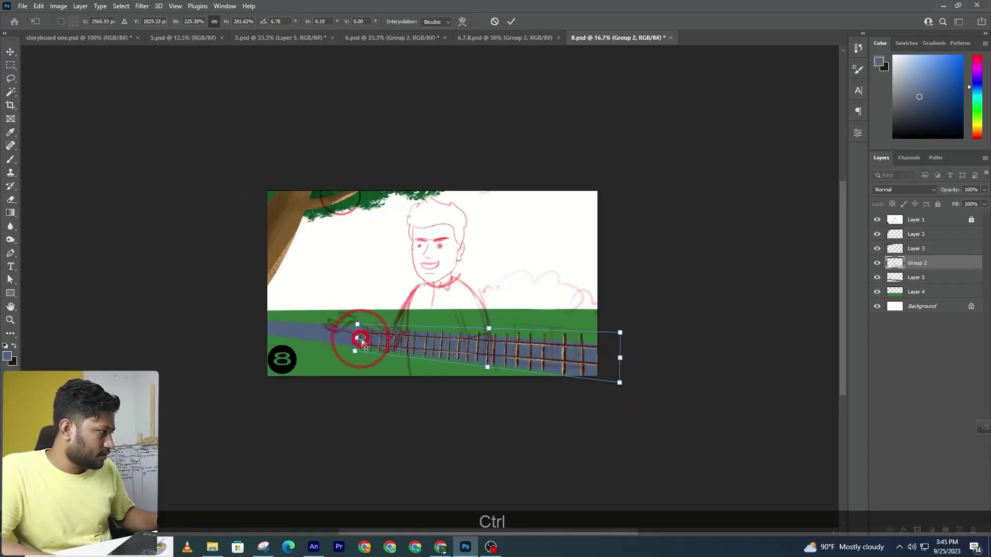
pyautogui.moveTo(357, 339); pyautogui.dragTo(360, 340)
pyautogui.hotkey('ctrl', 'Return')
pyautogui.press('Down')
pyautogui.press('Down')
pyautogui.press('Down')
pyautogui.press('Down')
pyautogui.press('Down')
pyautogui.press('Down')
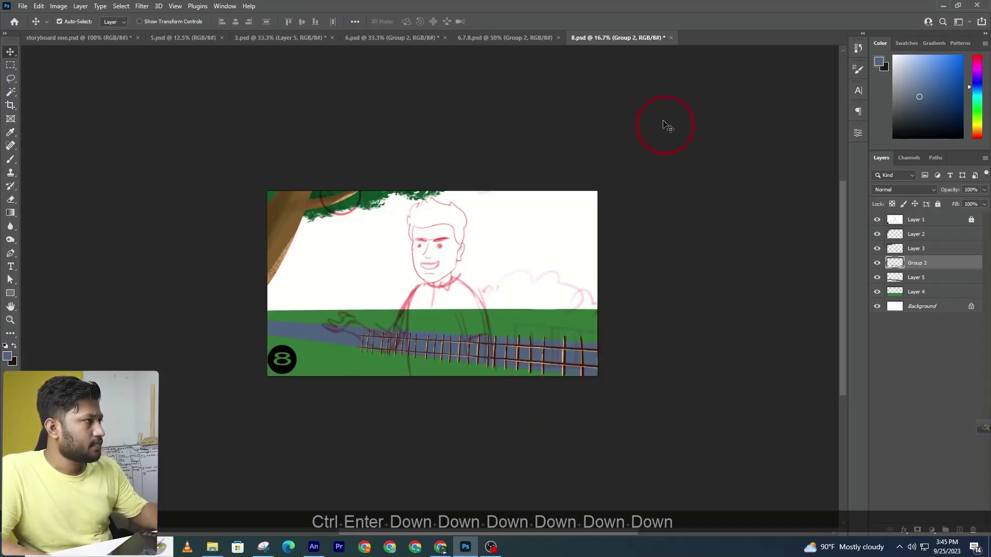
# - Copy the second fence piece from 6.7.8.psd into 8.psd and taper it along the left end of the strip
pyautogui.click(511, 37)
pyautogui.moveTo(761, 326); pyautogui.dragTo(334, 324)
pyautogui.hotkey('ctrl', 't')
pyautogui.keyDown('ctrl'); pyautogui.click(338, 344); pyautogui.keyUp('ctrl')
pyautogui.keyDown('ctrl'); pyautogui.click(338, 344); pyautogui.keyUp('ctrl')
pyautogui.moveTo(336, 358); pyautogui.dragTo(328, 379)
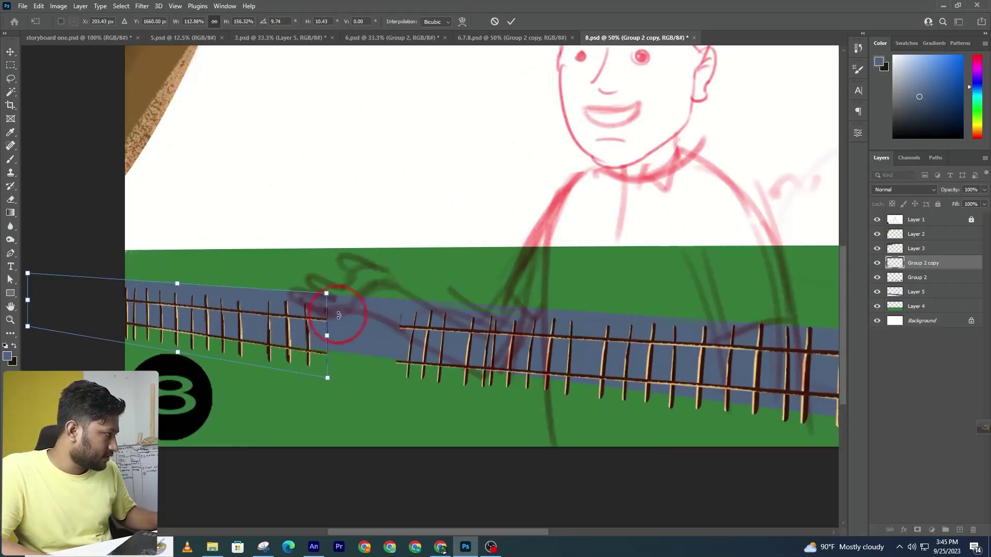
pyautogui.keyDown('alt'); pyautogui.click(216, 300); pyautogui.keyUp('alt')
pyautogui.moveTo(91, 282); pyautogui.dragTo(109, 303)
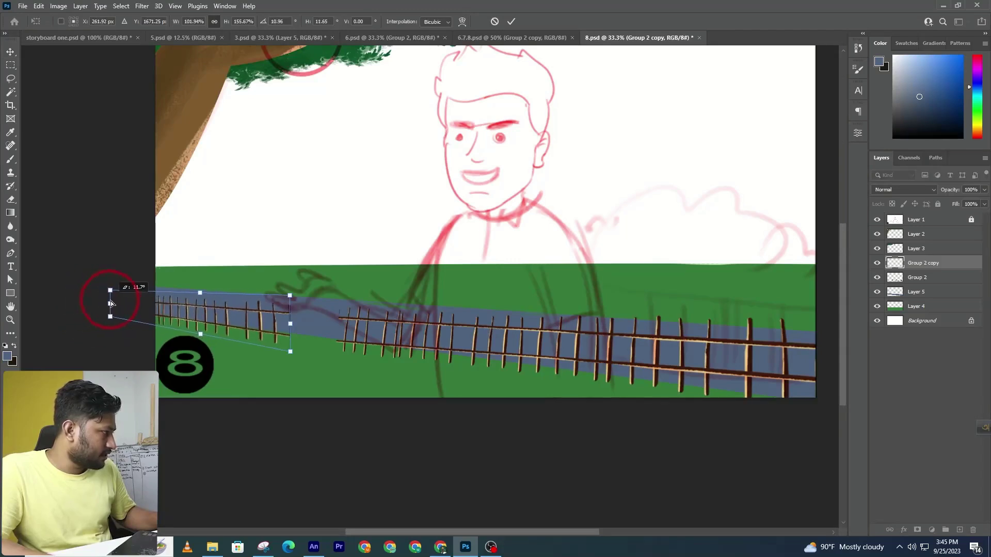
pyautogui.press('Return')
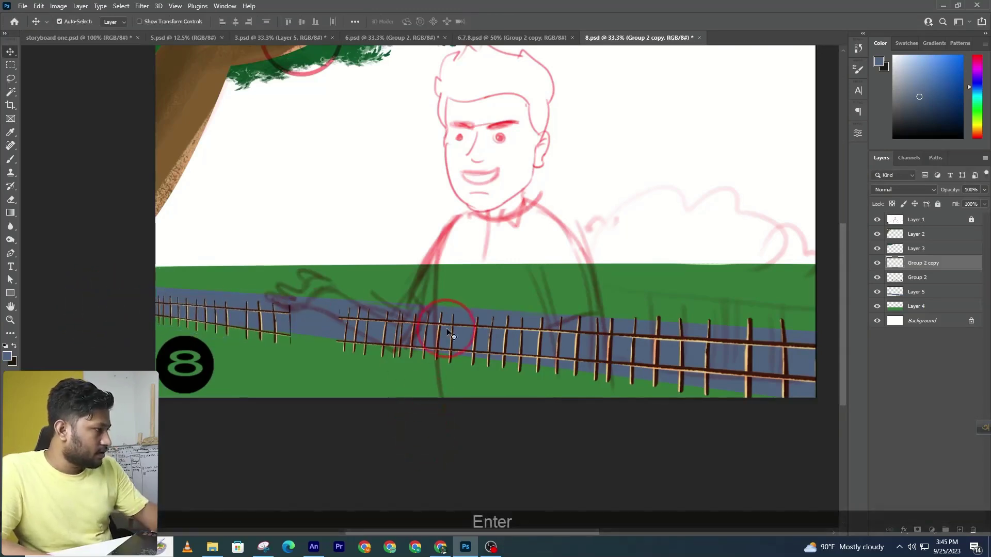
# - Nudge the longer fence down to line up with the strip's lower edge
pyautogui.click(453, 331)
pyautogui.press('Down')
pyautogui.press('Down')
pyautogui.press('Down')
pyautogui.press('Down')
pyautogui.press('Down')
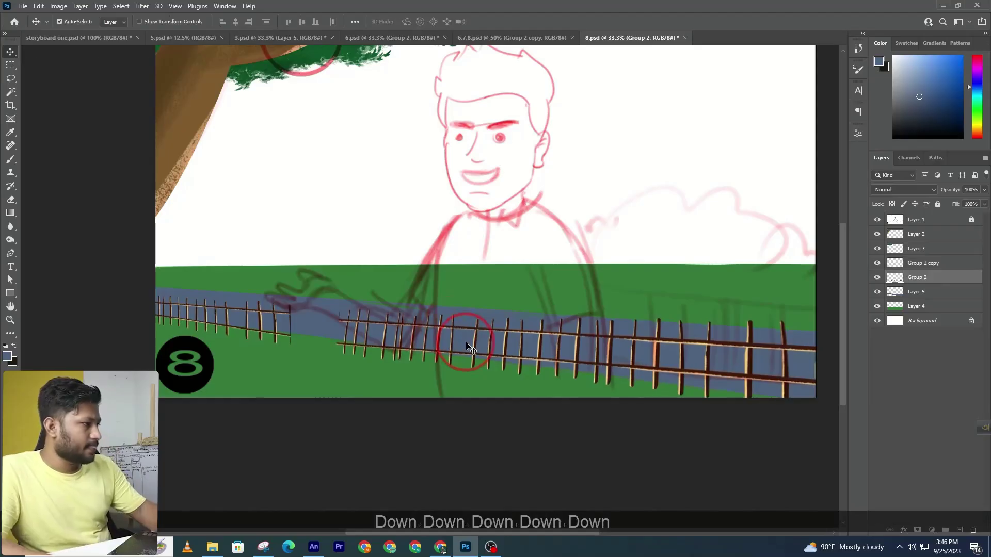
# - Switch to the Brush tool and sample the sandy beige ground colour from 5.psd
pyautogui.hotkey('ctrl', 'alt', 'space')
pyautogui.moveTo(465, 339); pyautogui.dragTo(375, 359)
pyautogui.hotkey('ctrl', 'space')
pyautogui.moveTo(551, 394); pyautogui.dragTo(475, 412)
pyautogui.click(10, 159)
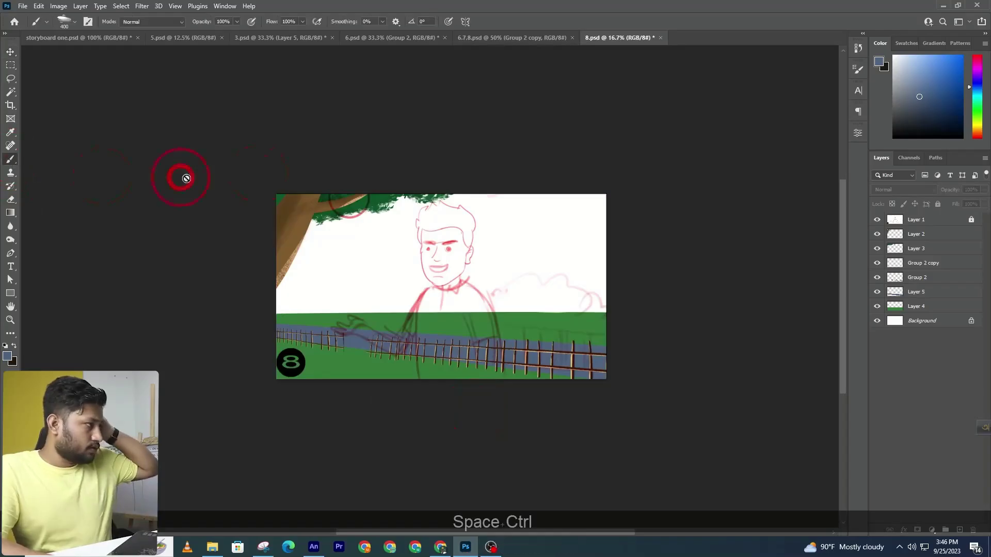
pyautogui.click(380, 37)
pyautogui.click(236, 39)
pyautogui.click(181, 37)
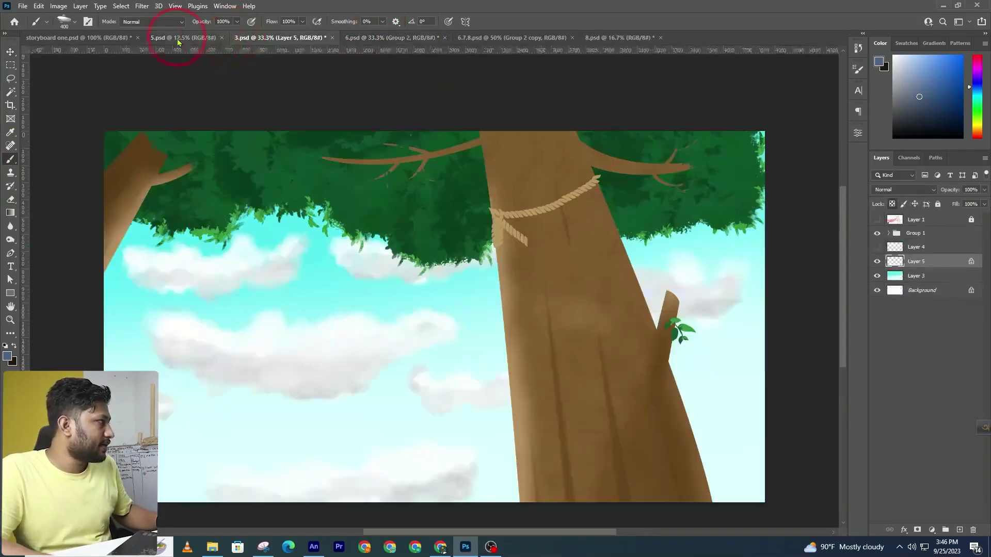
pyautogui.moveTo(482, 305); pyautogui.dragTo(524, 299)
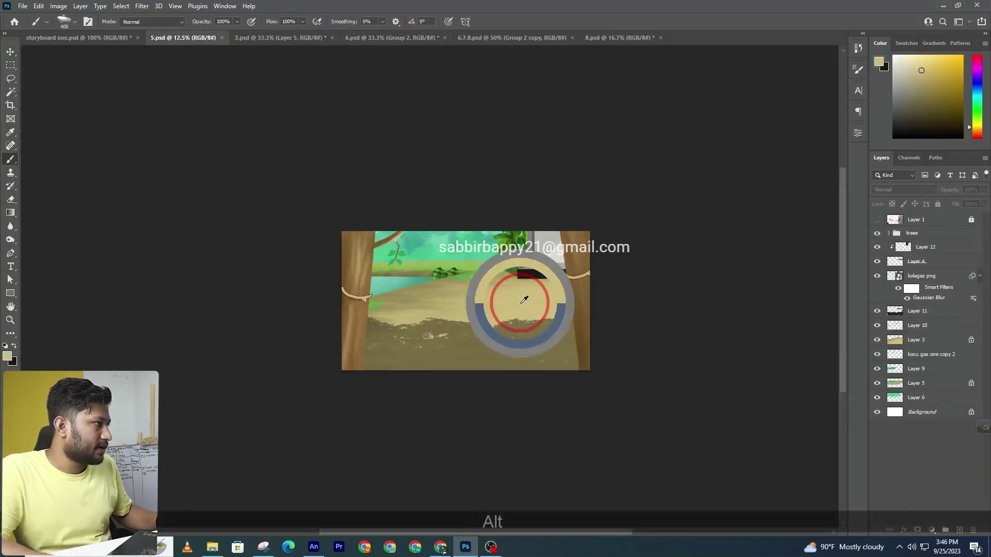
# - In 8.psd, paint the green foreground below the blue strip sandy beige on the ground layer
pyautogui.click(593, 37)
pyautogui.keyDown('ctrl'); pyautogui.click(347, 377); pyautogui.keyUp('ctrl')
pyautogui.moveTo(347, 377)
pyautogui.mouseDown()
pyautogui.moveTo(354, 368)
pyautogui.moveTo(370, 378)
pyautogui.moveTo(309, 363)
pyautogui.mouseUp()
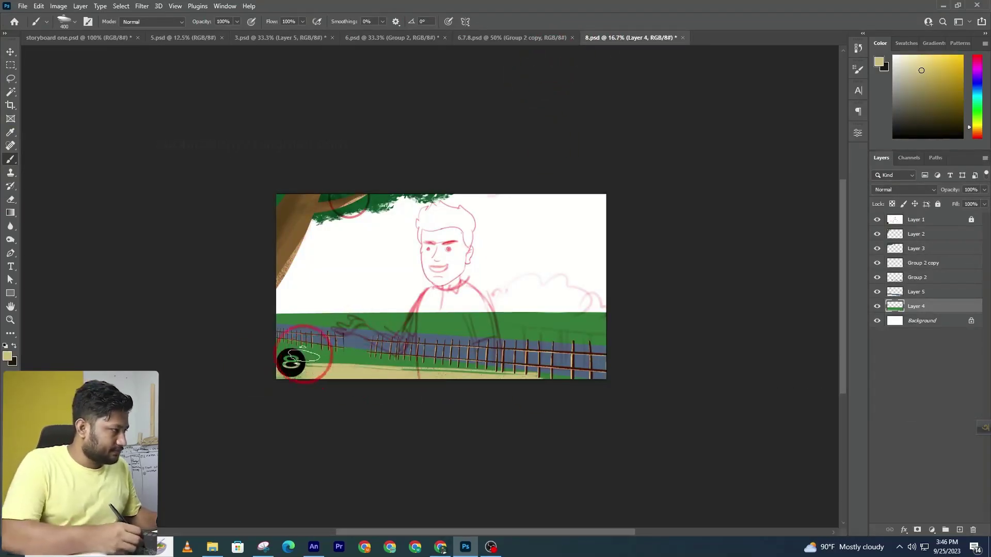
pyautogui.moveTo(388, 380)
pyautogui.mouseDown()
pyautogui.moveTo(305, 348)
pyautogui.moveTo(275, 354)
pyautogui.moveTo(356, 368)
pyautogui.mouseUp()
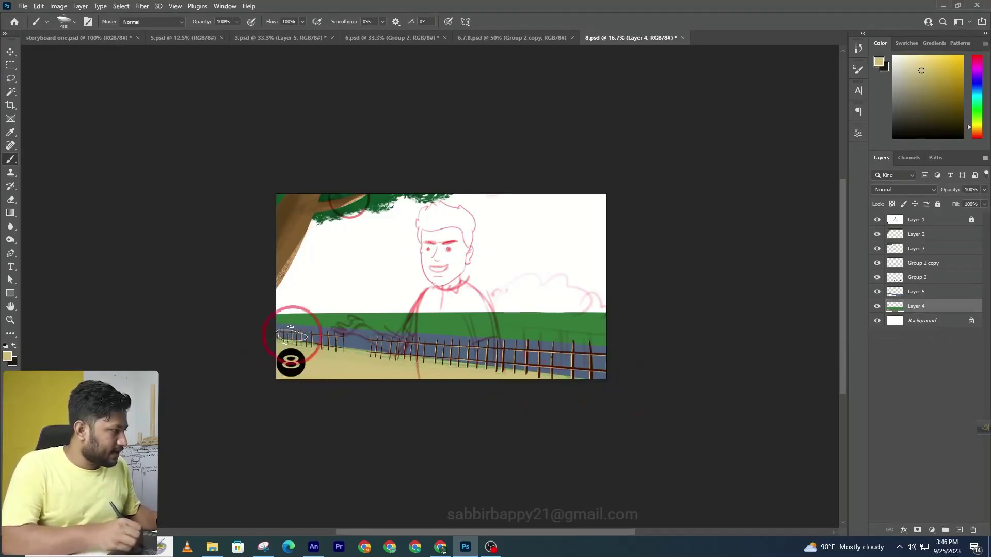
# - Set the foreground colour to dark olive brown 5c5128 for the brush
pyautogui.click(7, 355)
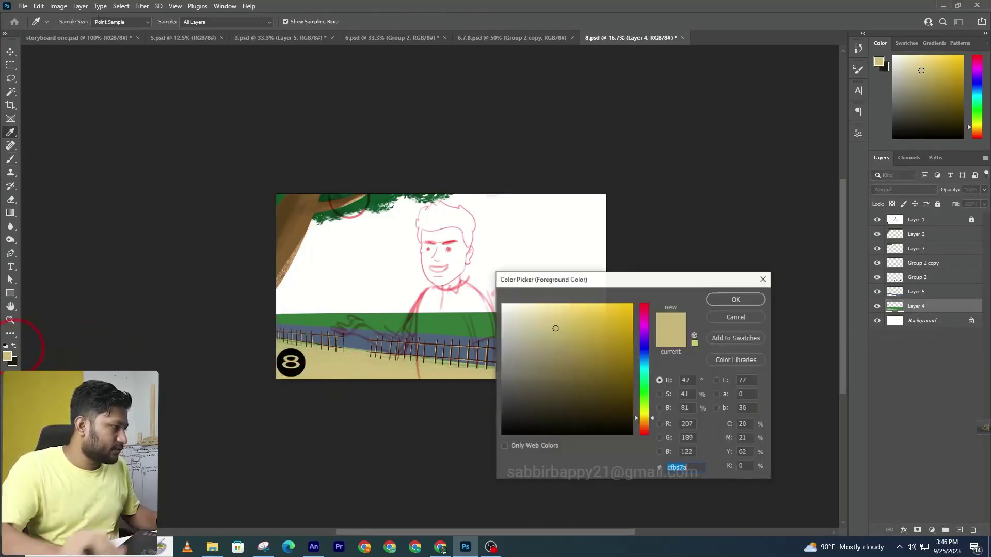
pyautogui.click(576, 388)
pyautogui.click(713, 298)
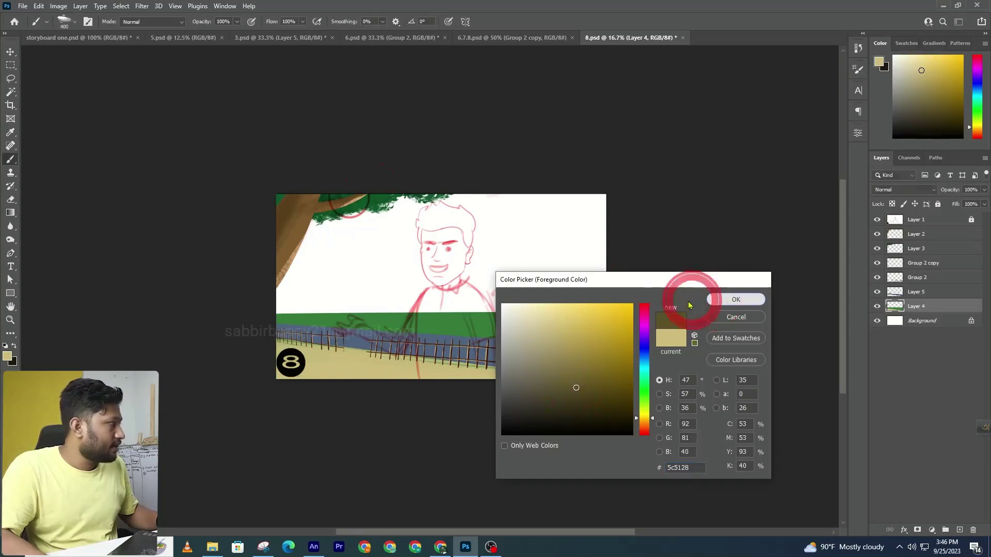
pyautogui.press('b')
# - Choose a brush preset from the texture brush folder for shading the sandy ground
pyautogui.click(65, 21)
pyautogui.click(200, 324)
pyautogui.click(176, 240)
pyautogui.click(172, 209)
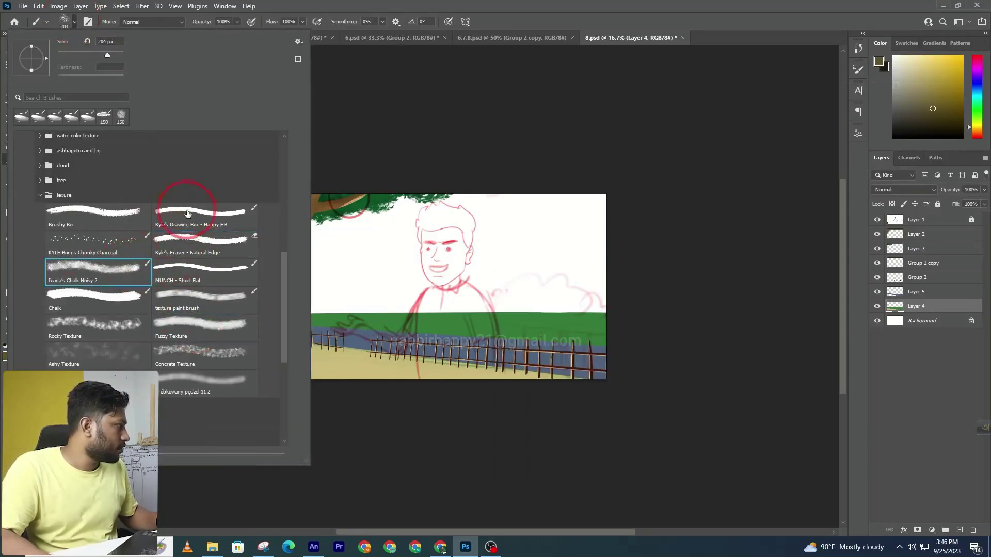
pyautogui.keyDown('ctrl'); pyautogui.click(409, 351); pyautogui.keyUp('ctrl')
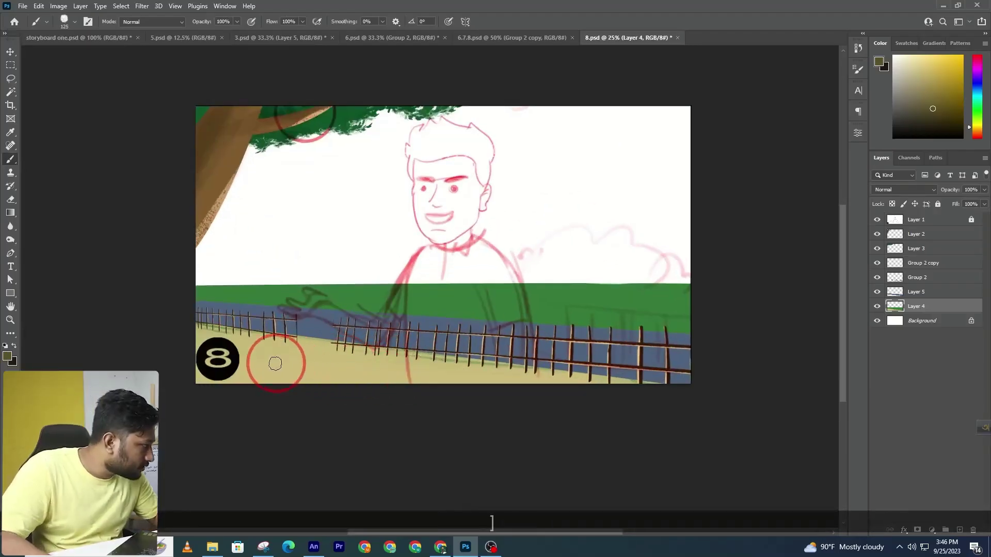
# - Try a dark olive shading stroke on the sandy ground with the Kyle's Drawing Box - Happy HB brush, enlarged to 300 px
pyautogui.moveTo(261, 358); pyautogui.dragTo(385, 376)
pyautogui.press(']')
pyautogui.press(']')
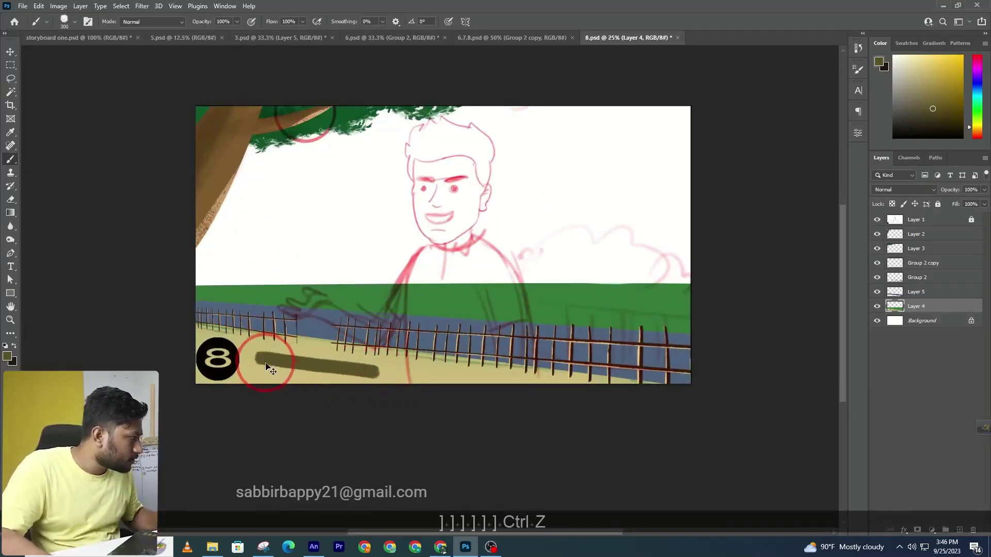
pyautogui.hotkey('ctrl', 'z')
# - Choose the 409 px ground texture brush from the bg land brush folder and test it on the sandy foreground
pyautogui.click(65, 21)
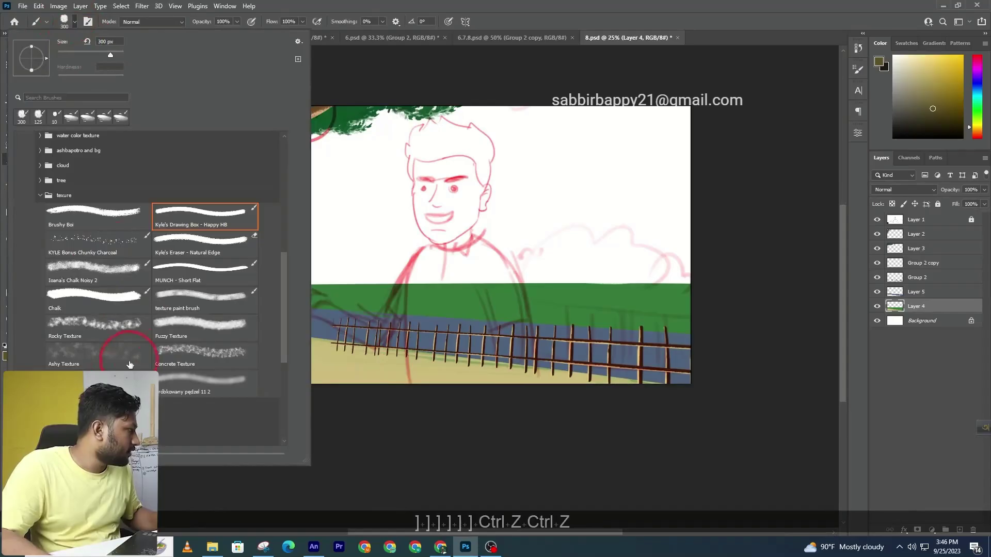
pyautogui.click(65, 200)
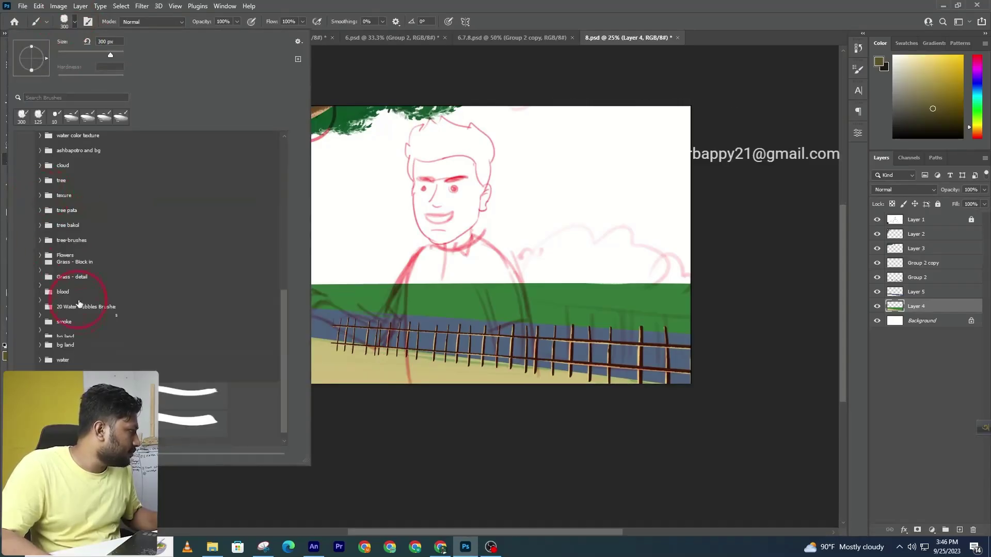
pyautogui.click(40, 337)
pyautogui.moveTo(434, 389); pyautogui.dragTo(449, 374)
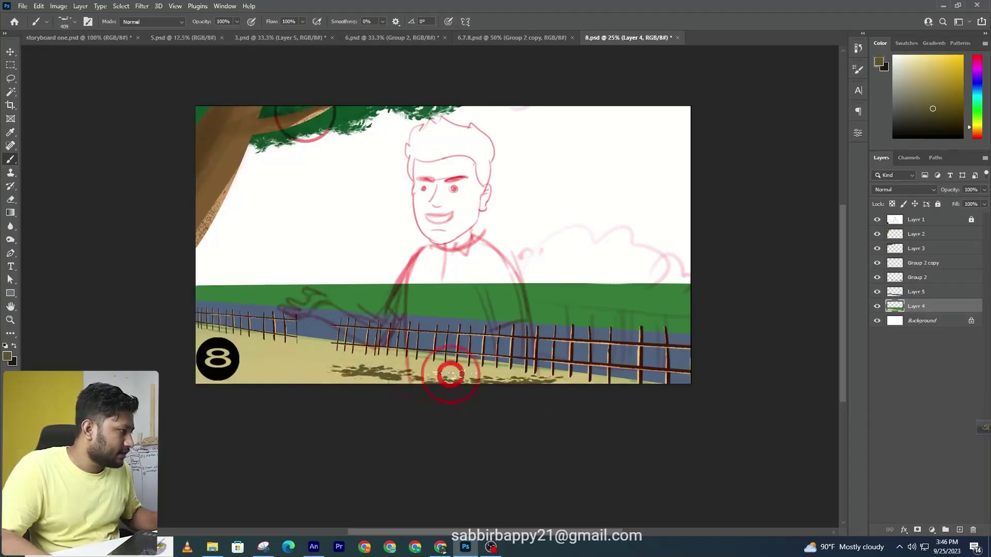
pyautogui.hotkey('ctrl', 'z')
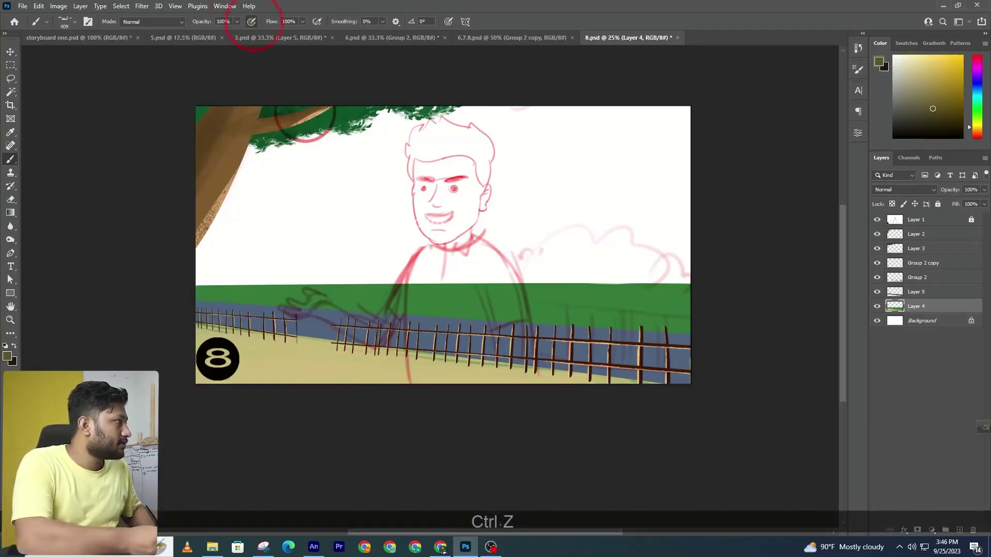
# - Paint dark olive texture over the sandy ground below the fence and break it up with strokes of sampled sandy beige
pyautogui.moveTo(221, 354)
pyautogui.mouseDown()
pyautogui.moveTo(574, 374)
pyautogui.moveTo(483, 370)
pyautogui.moveTo(585, 387)
pyautogui.moveTo(528, 386)
pyautogui.mouseUp()
pyautogui.moveTo(589, 395)
pyautogui.mouseDown()
pyautogui.moveTo(341, 349)
pyautogui.moveTo(152, 344)
pyautogui.moveTo(265, 325)
pyautogui.moveTo(314, 337)
pyautogui.moveTo(252, 338)
pyautogui.moveTo(413, 357)
pyautogui.mouseUp()
pyautogui.moveTo(613, 390); pyautogui.dragTo(631, 380)
pyautogui.moveTo(385, 368)
pyautogui.mouseDown()
pyautogui.moveTo(289, 350)
pyautogui.moveTo(336, 360)
pyautogui.moveTo(309, 369)
pyautogui.mouseUp()
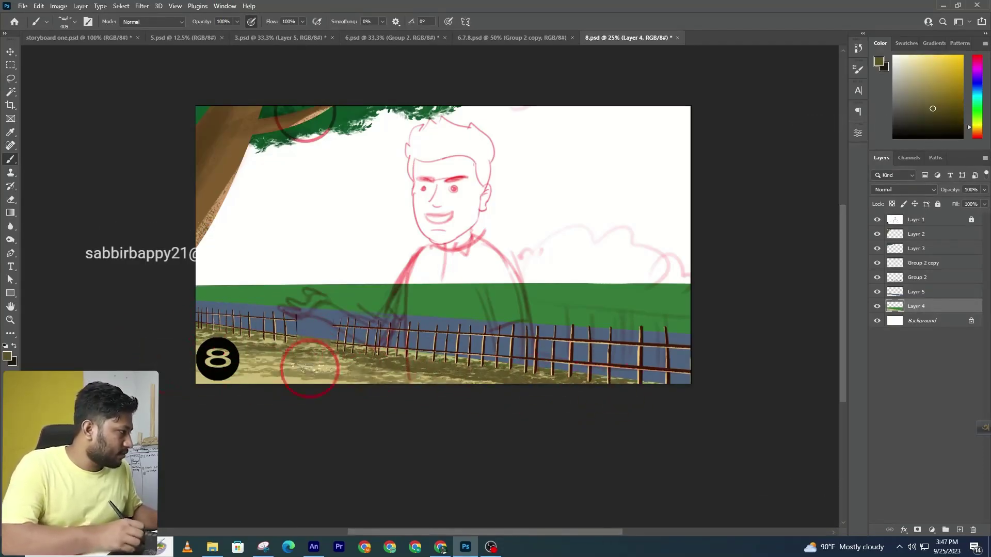
pyautogui.keyDown('alt'); pyautogui.click(255, 376); pyautogui.keyUp('alt')
pyautogui.moveTo(380, 376)
pyautogui.mouseDown()
pyautogui.moveTo(400, 384)
pyautogui.moveTo(341, 374)
pyautogui.moveTo(380, 369)
pyautogui.moveTo(549, 395)
pyautogui.mouseUp()
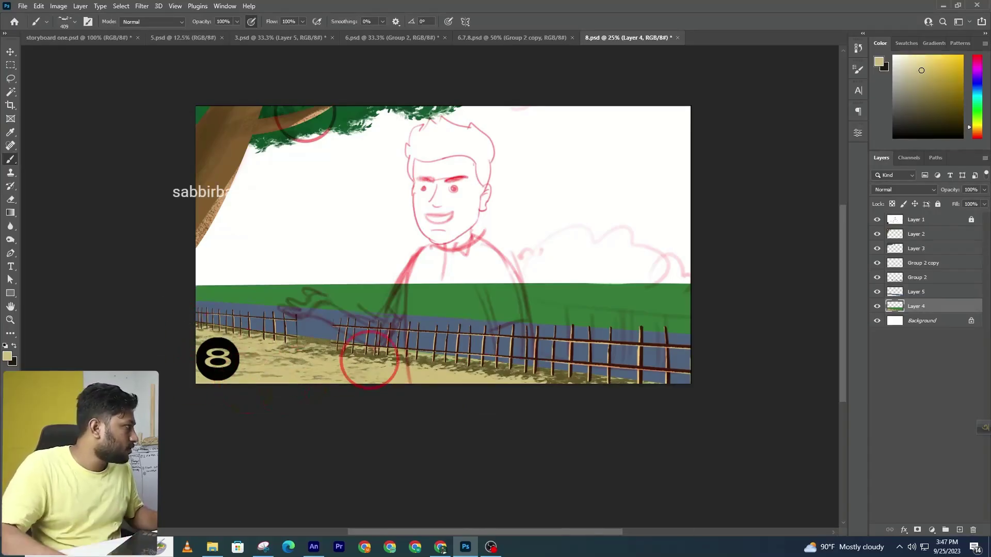
# - Try the Brushy Boi preset from the texure brush folder on the sandy ground
pyautogui.click(64, 25)
pyautogui.scroll(-5, 161, 215)
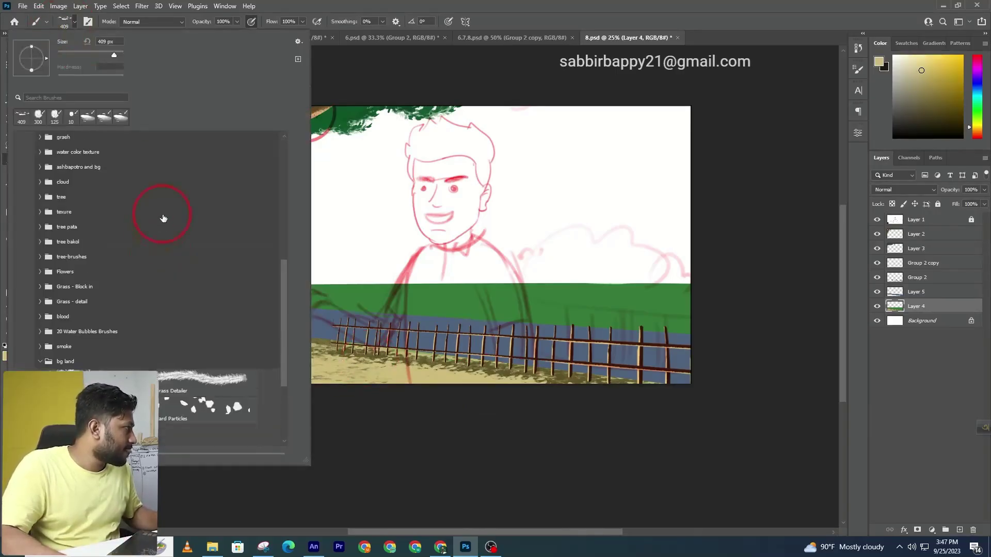
pyautogui.click(44, 322)
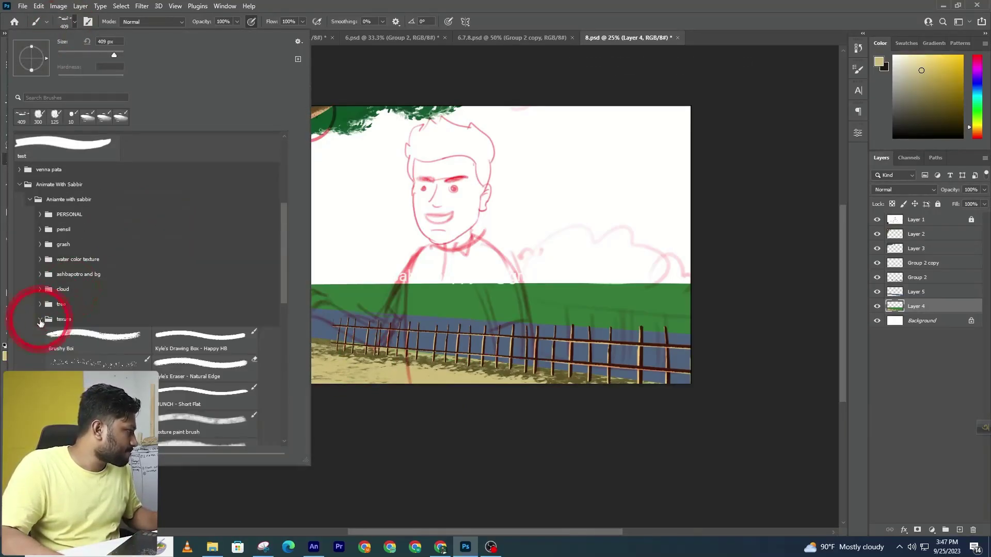
pyautogui.scroll(-2, 123, 307)
pyautogui.click(453, 373)
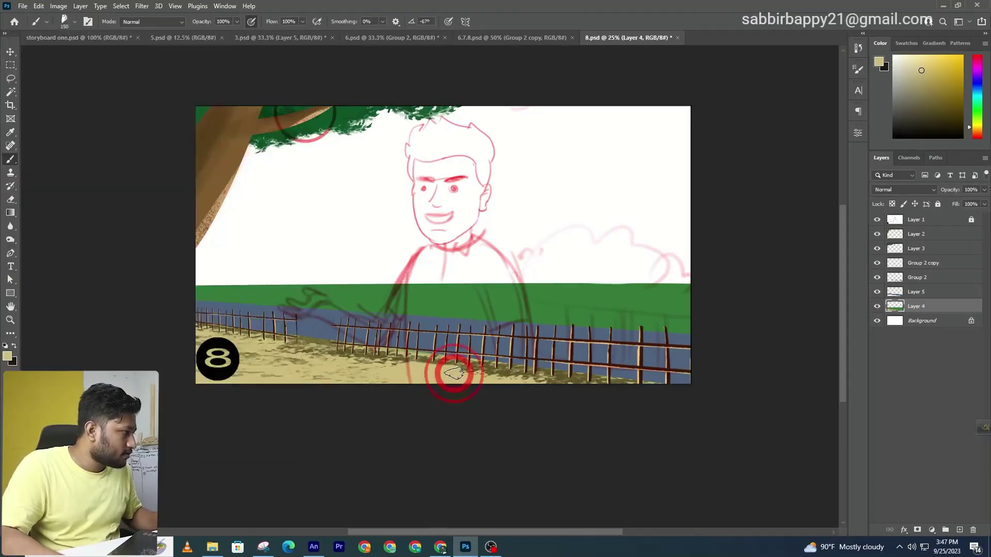
pyautogui.hotkey('ctrl', 'z')
# - Try the MUNCH - Medium Flat preset from the PERSONAL brush folder on the sandy ground
pyautogui.click(75, 21)
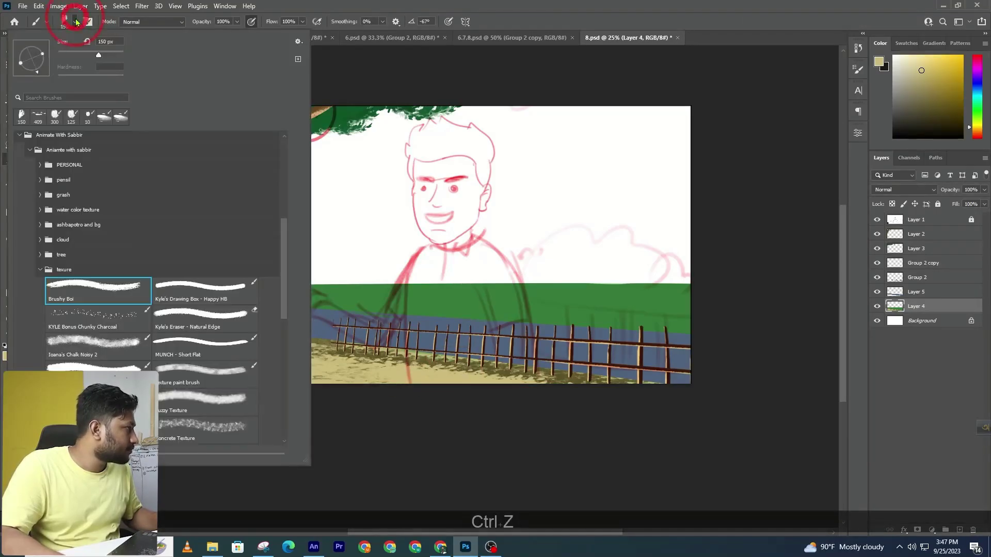
pyautogui.click(179, 366)
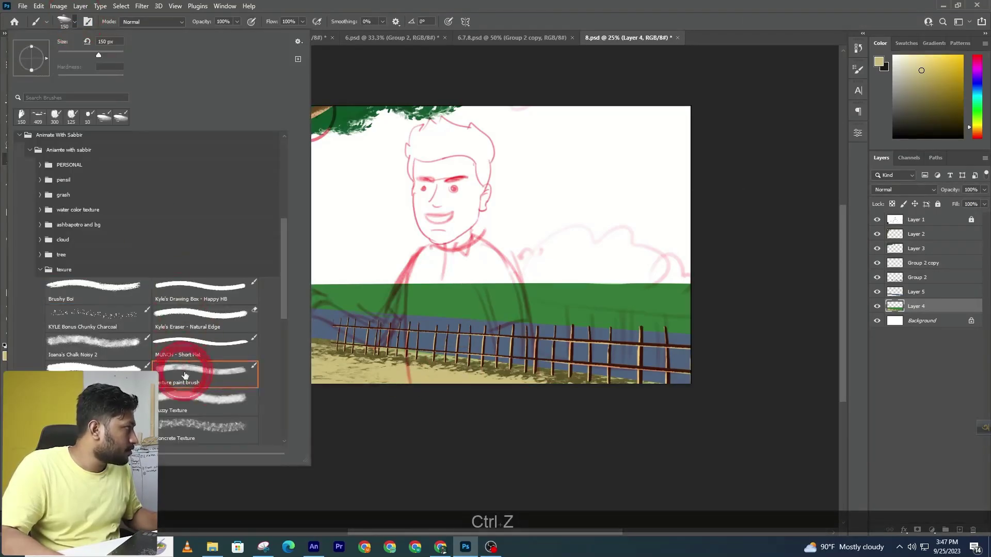
pyautogui.click(40, 165)
pyautogui.click(90, 268)
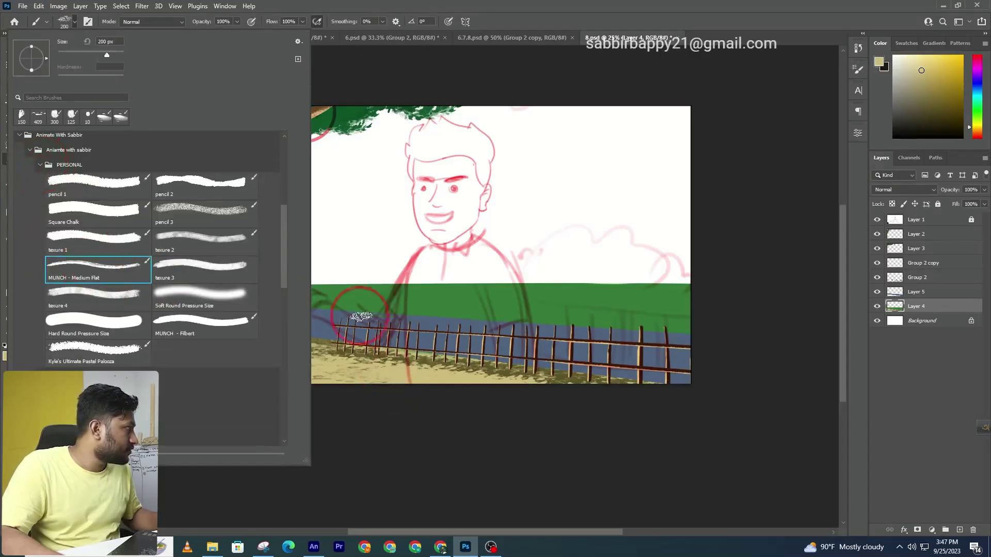
pyautogui.click(407, 349)
pyautogui.hotkey('ctrl', 'z')
pyautogui.hotkey('ctrl', 'z')
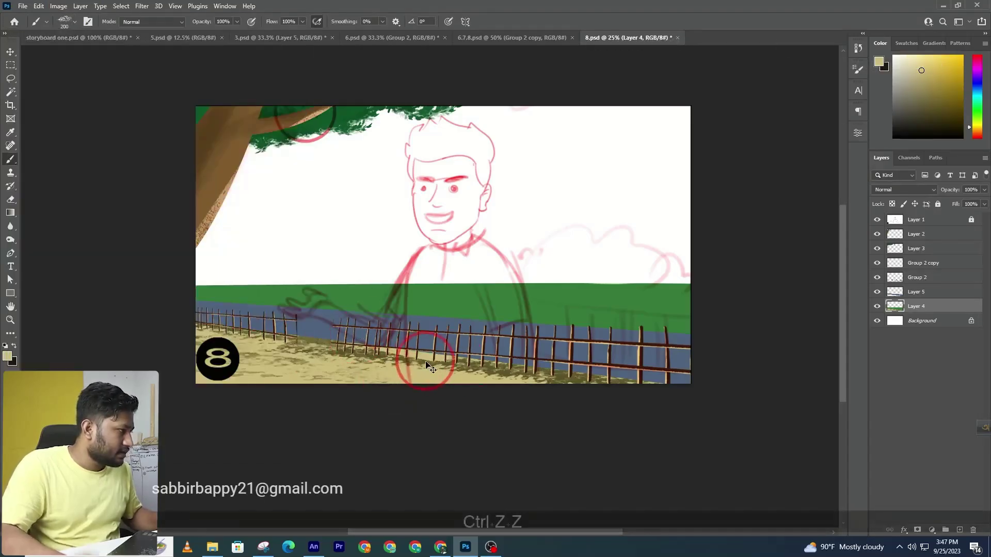
# - Enlarge the brush to 500 px, sample a muted olive from the ground's shaded edge and try shading along the fence base
pyautogui.press(']')
pyautogui.press(']')
pyautogui.press(']')
pyautogui.press(']')
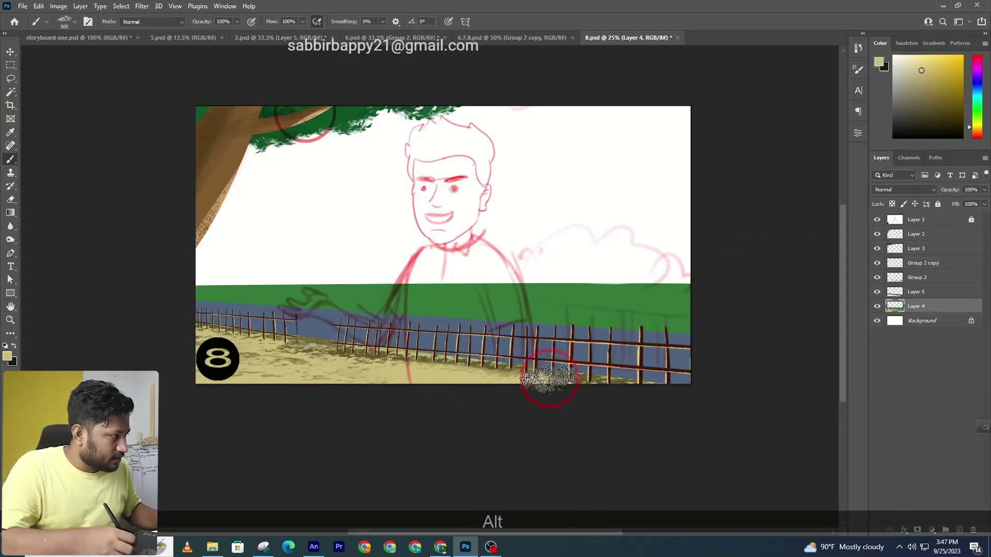
pyautogui.keyDown('alt'); pyautogui.click(562, 384); pyautogui.keyUp('alt')
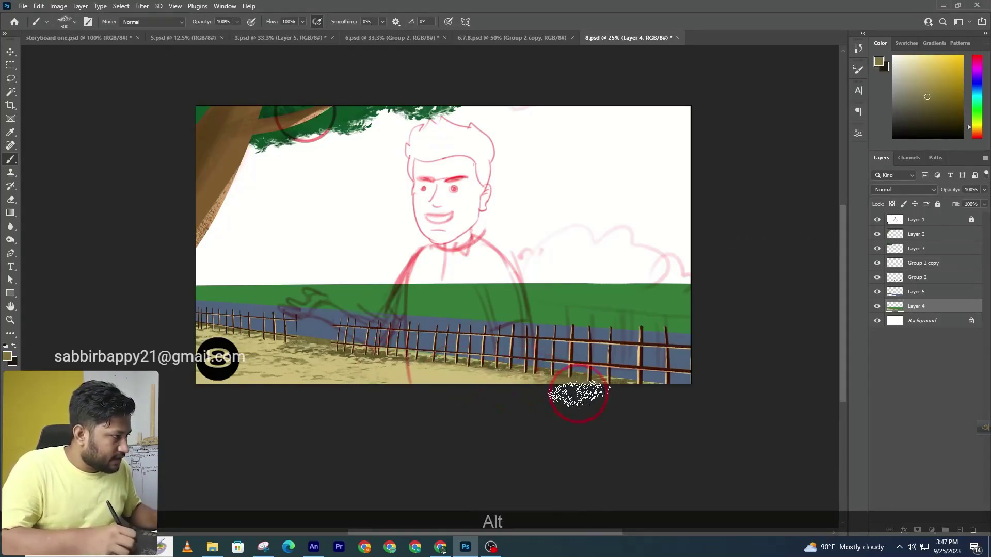
pyautogui.moveTo(398, 354); pyautogui.dragTo(547, 382)
pyautogui.hotkey('ctrl', 'z')
pyautogui.hotkey('ctrl', 'z')
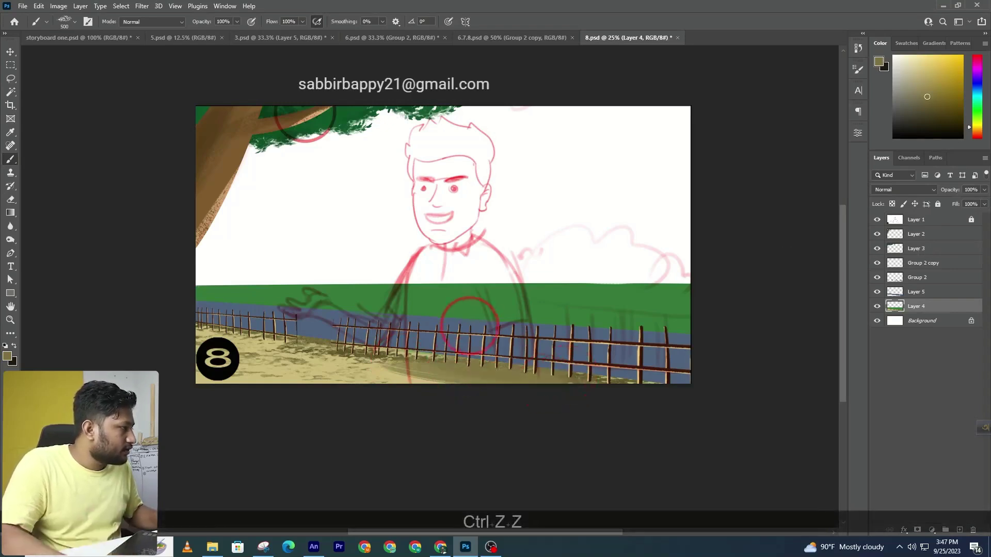
pyautogui.hotkey('ctrl', 'z')
pyautogui.hotkey('ctrl', 'z')
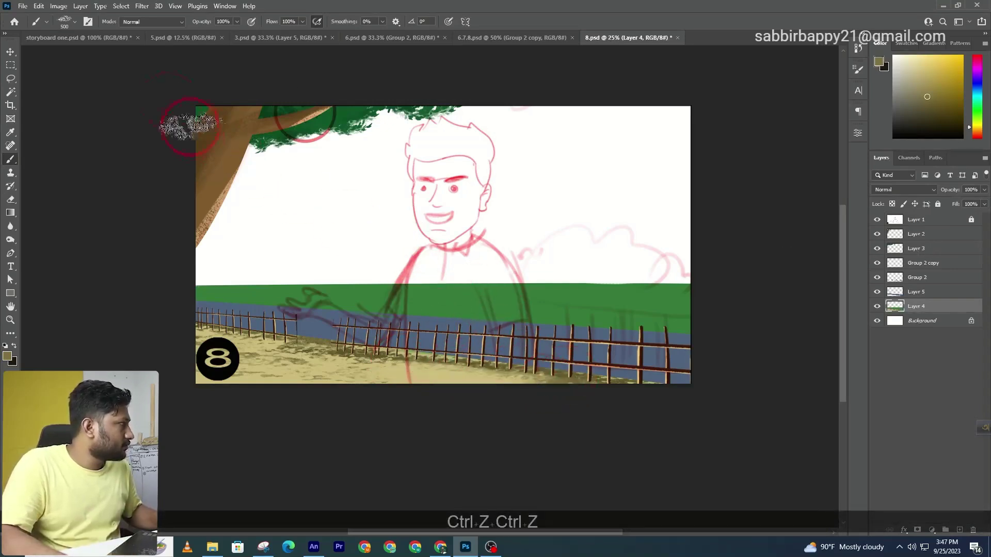
# - Choose the texure 3 preset from the PERSONAL brush folder for blending the ground shading
pyautogui.click(63, 22)
pyautogui.click(82, 292)
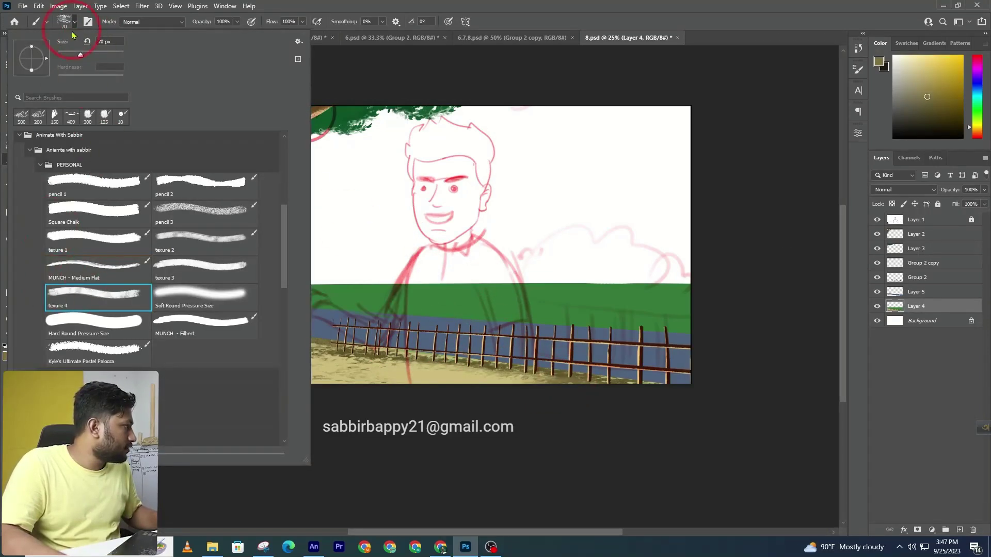
pyautogui.click(182, 238)
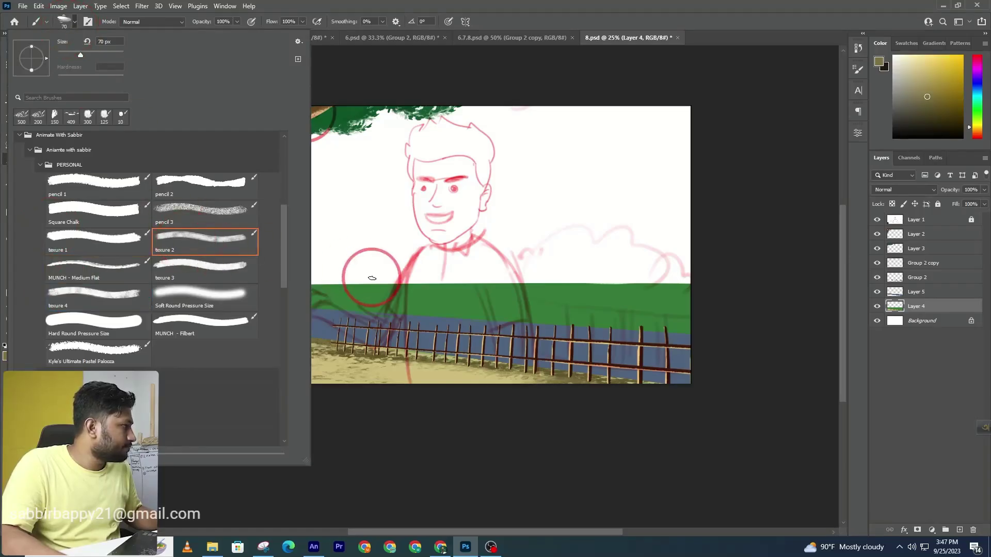
pyautogui.click(222, 212)
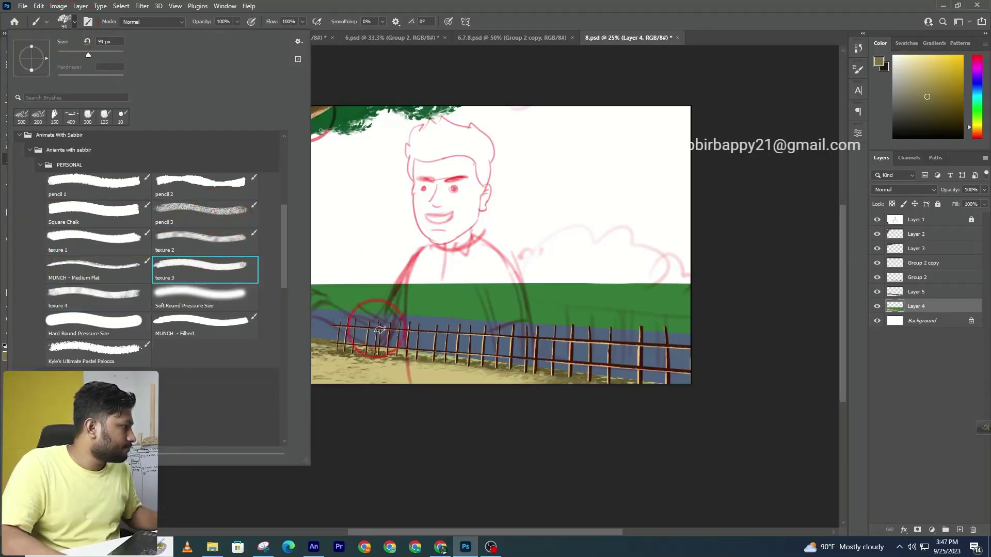
pyautogui.click(419, 346)
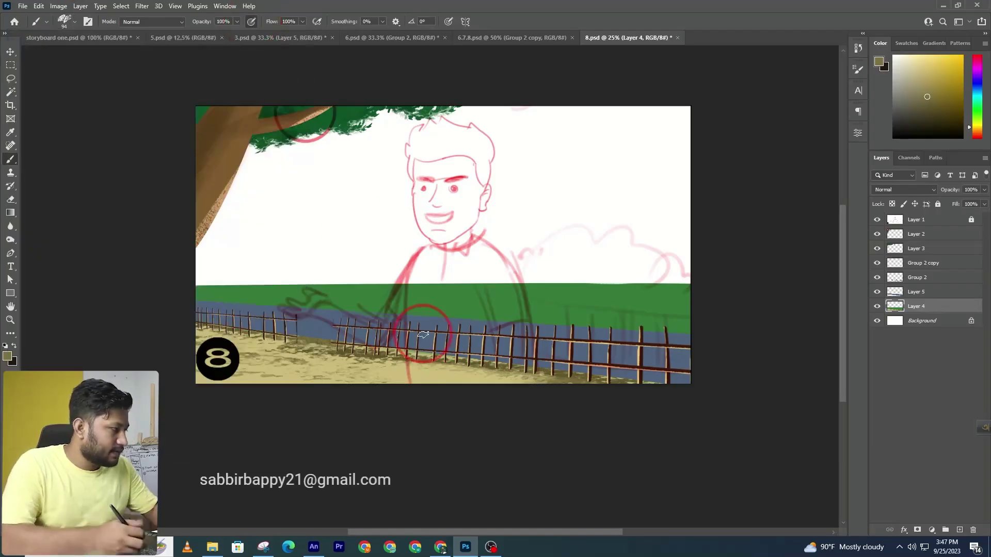
# - Enlarge the brush to 300 px and paint soft muted olive shading on the ground along the fence
pyautogui.press(']')
pyautogui.press(']')
pyautogui.press(']')
pyautogui.press(']')
pyautogui.press(']')
pyautogui.press(']')
pyautogui.press(']')
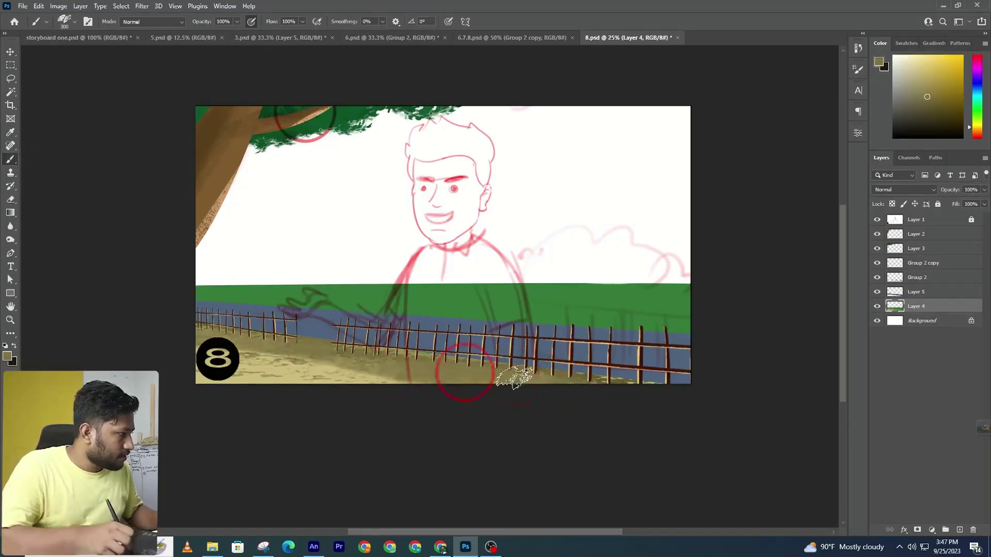
# - Blend the foreground with alternating strokes of sandy beige and olive sampled from the ground
pyautogui.keyDown('alt'); pyautogui.click(307, 380); pyautogui.keyUp('alt')
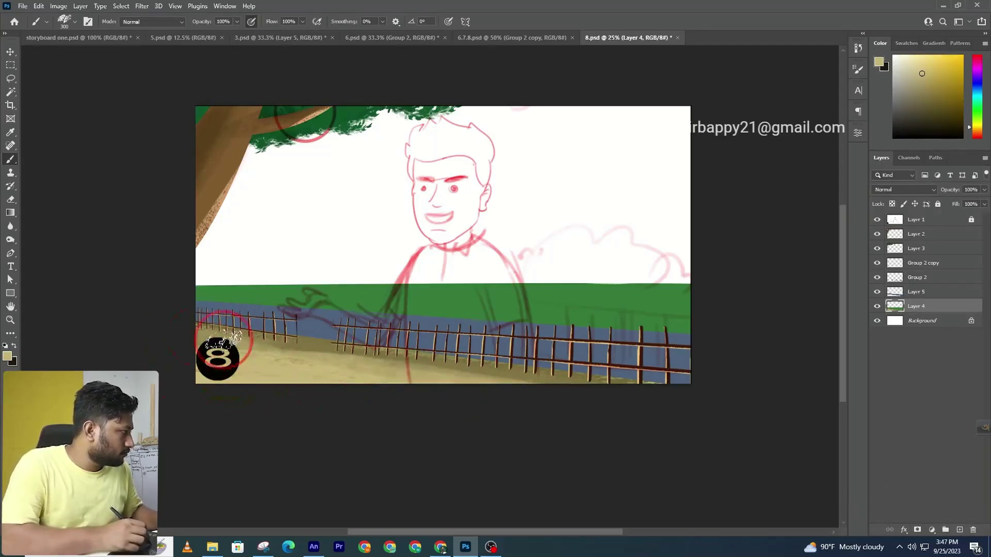
pyautogui.keyDown('alt'); pyautogui.click(286, 335); pyautogui.keyUp('alt')
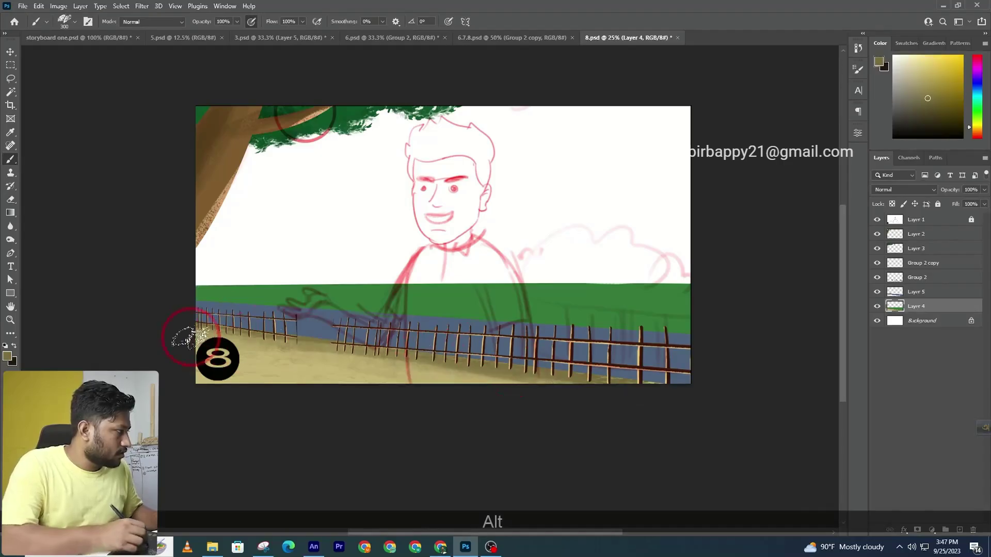
pyautogui.keyDown('alt'); pyautogui.click(270, 376); pyautogui.keyUp('alt')
pyautogui.hotkey('ctrl', 'z')
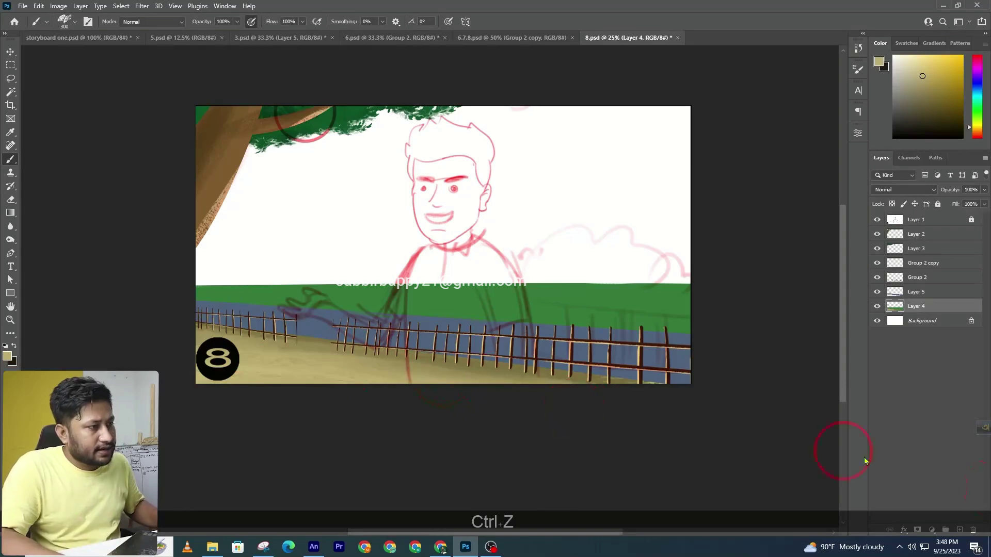
# - Set the foreground colour to bright green and add a new layer above the ground layer for painting grass
pyautogui.click(7, 356)
pyautogui.moveTo(644, 413); pyautogui.dragTo(644, 389)
pyautogui.moveTo(579, 342); pyautogui.dragTo(597, 340)
pyautogui.click(736, 300)
pyautogui.press('b')
# - Choose the grass brush preset 6 from the grash brush folder
pyautogui.click(67, 22)
pyautogui.click(50, 165)
pyautogui.click(41, 269)
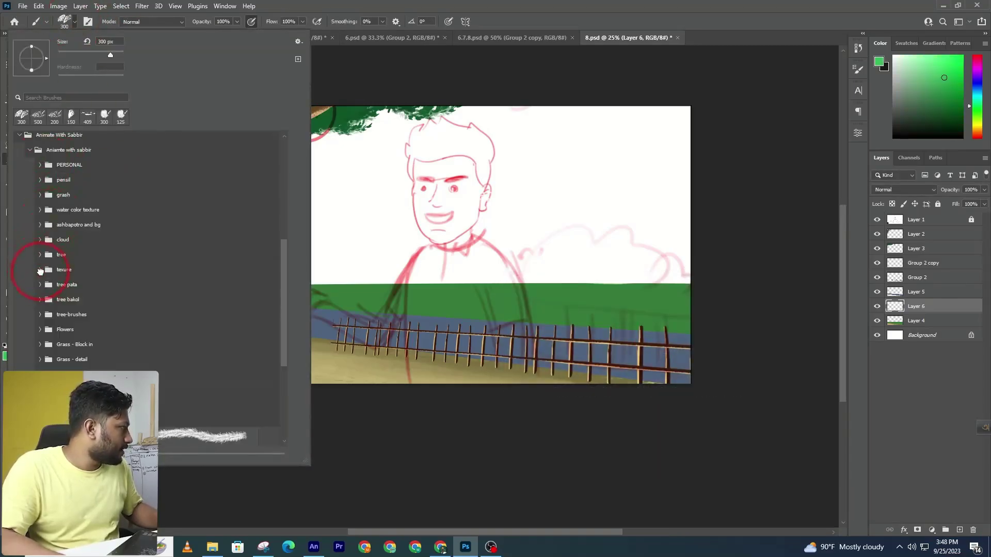
pyautogui.click(41, 196)
pyautogui.scroll(-5, 201, 284)
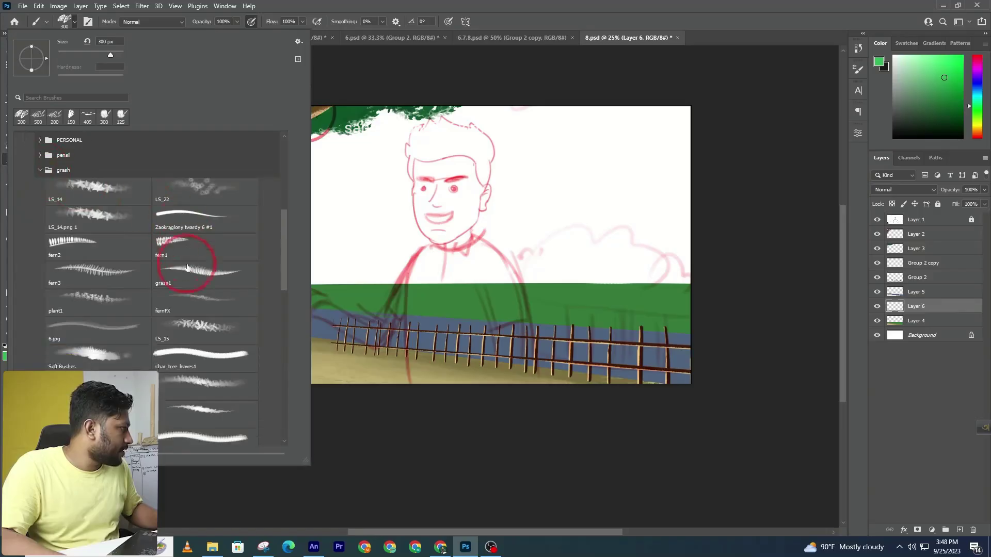
pyautogui.scroll(-2, 222, 312)
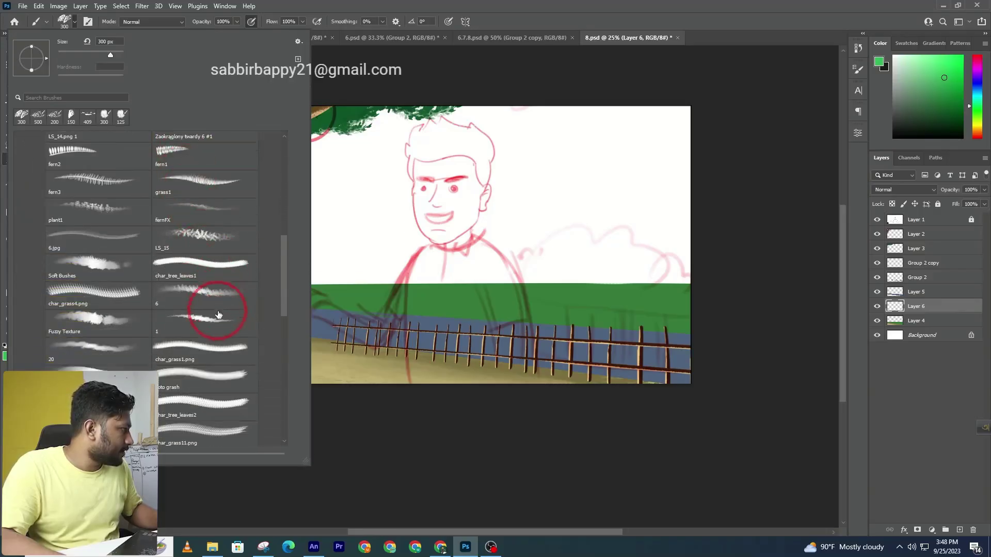
pyautogui.click(215, 284)
# - Try green grass strokes on the ground near the fence, and undo them together with the new layer
pyautogui.click(461, 387)
pyautogui.hotkey('ctrl', 'z')
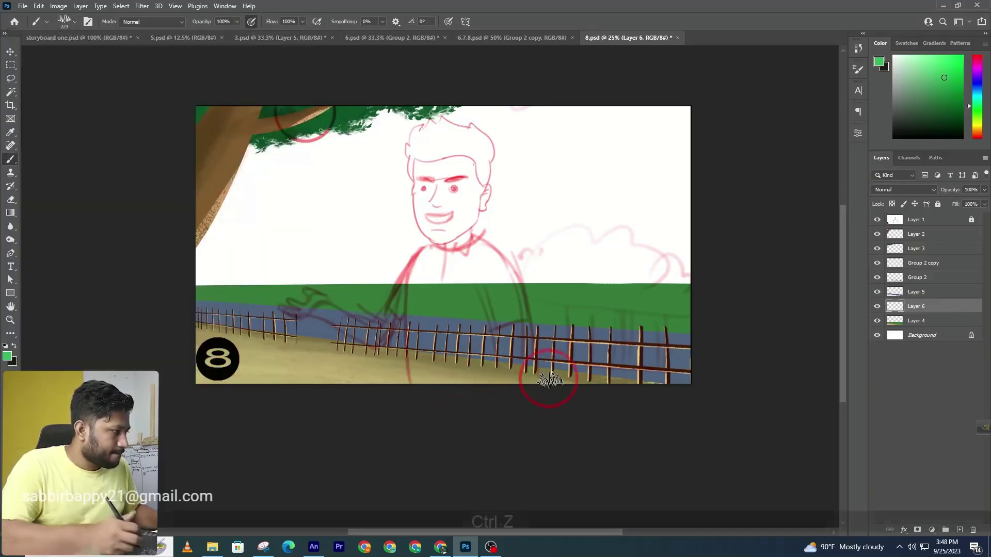
pyautogui.hotkey('ctrl', 'z')
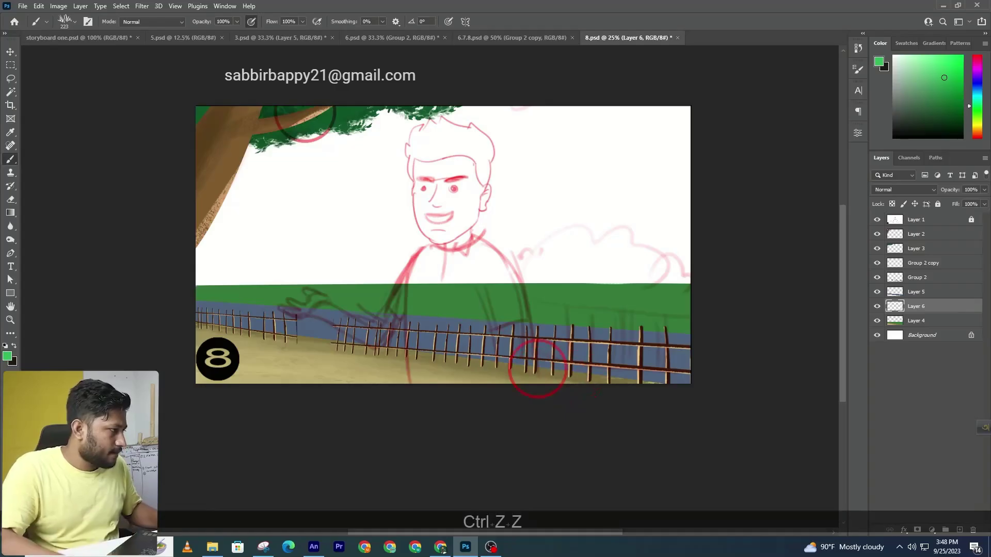
pyautogui.hotkey('ctrl', 'z')
pyautogui.hotkey('ctrl', 'z')
pyautogui.hotkey('ctrl', 'z')
pyautogui.hotkey('ctrl', 'z')
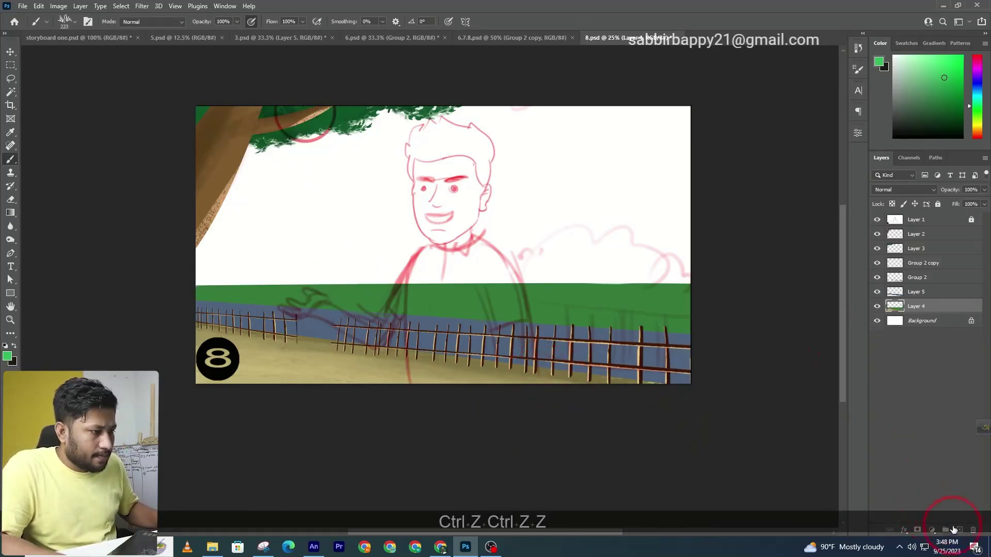
# - Choose brush preset 20 from the grash brush folder and reduce its size to 250 px
pyautogui.click(64, 21)
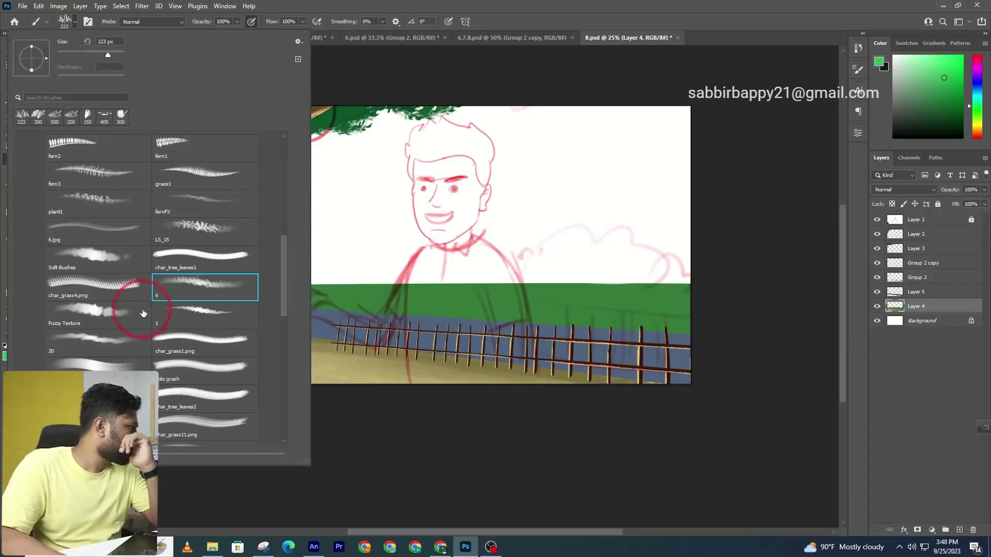
pyautogui.scroll(-1, 151, 303)
pyautogui.click(118, 321)
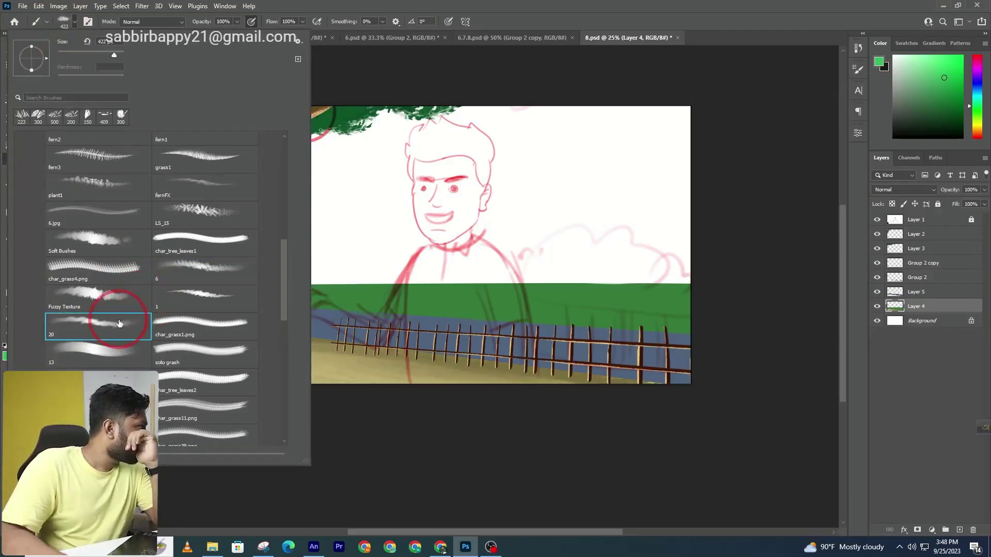
pyautogui.scroll(6, 111, 320)
pyautogui.click(50, 179)
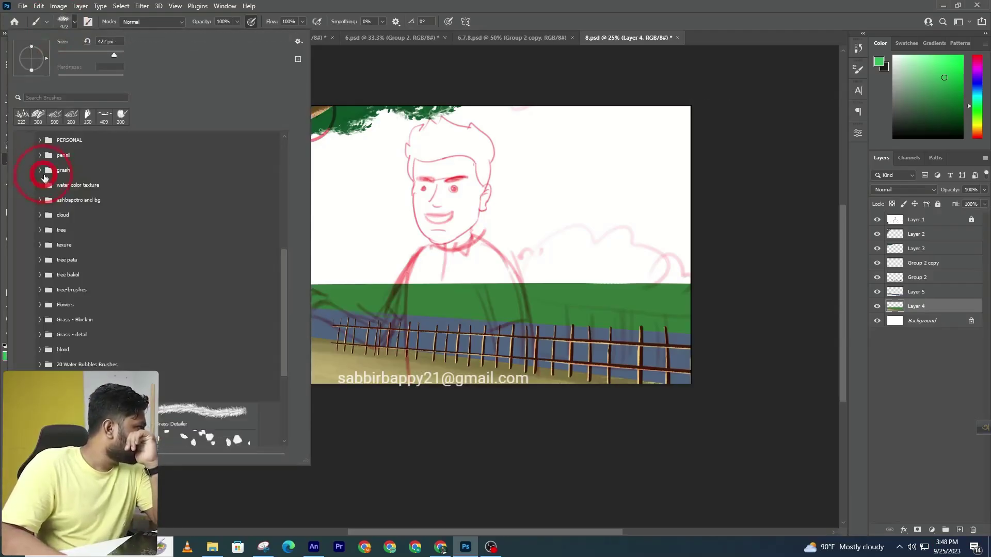
pyautogui.click(41, 283)
pyautogui.click(41, 283)
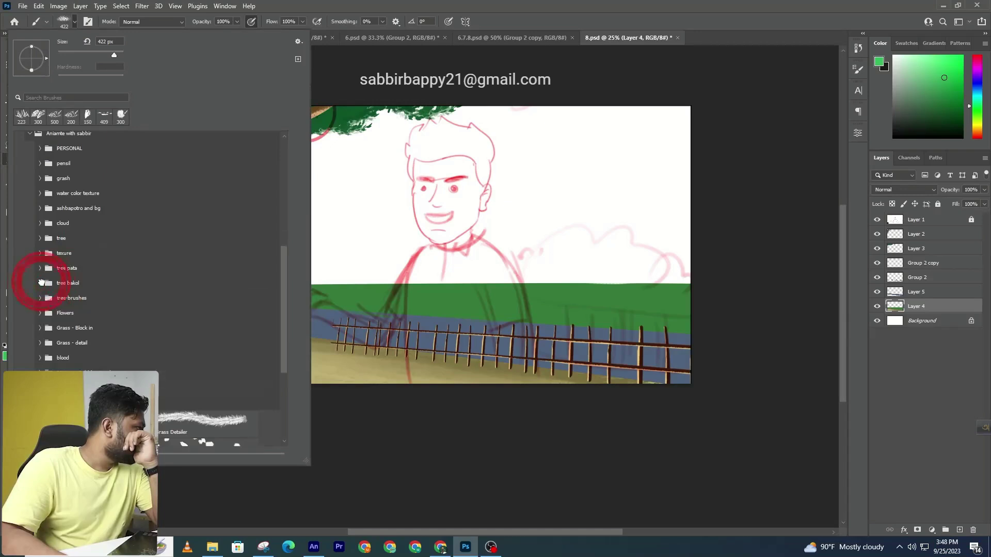
pyautogui.click(41, 328)
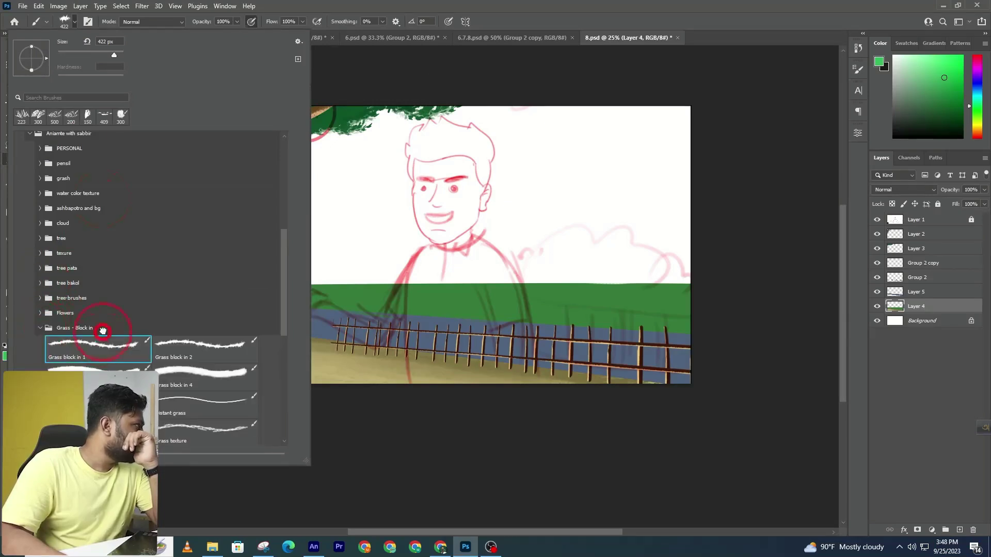
pyautogui.click(66, 21)
pyautogui.press('[')
pyautogui.press('[')
pyautogui.press('[')
# - Try a bright green grass stroke on the ground below the fence, and undo it
pyautogui.moveTo(493, 369); pyautogui.dragTo(580, 384)
pyautogui.hotkey('ctrl', 'z')
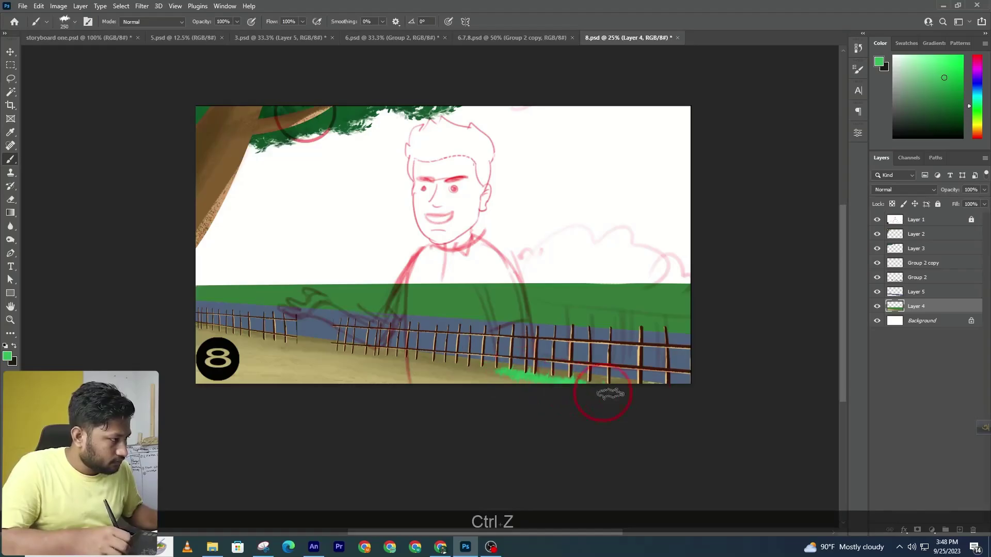
pyautogui.hotkey('ctrl', 'z')
pyautogui.hotkey('ctrl', 'z')
pyautogui.hotkey('ctrl', 'z')
pyautogui.hotkey('ctrl', 'z')
pyautogui.hotkey('ctrl', 'z')
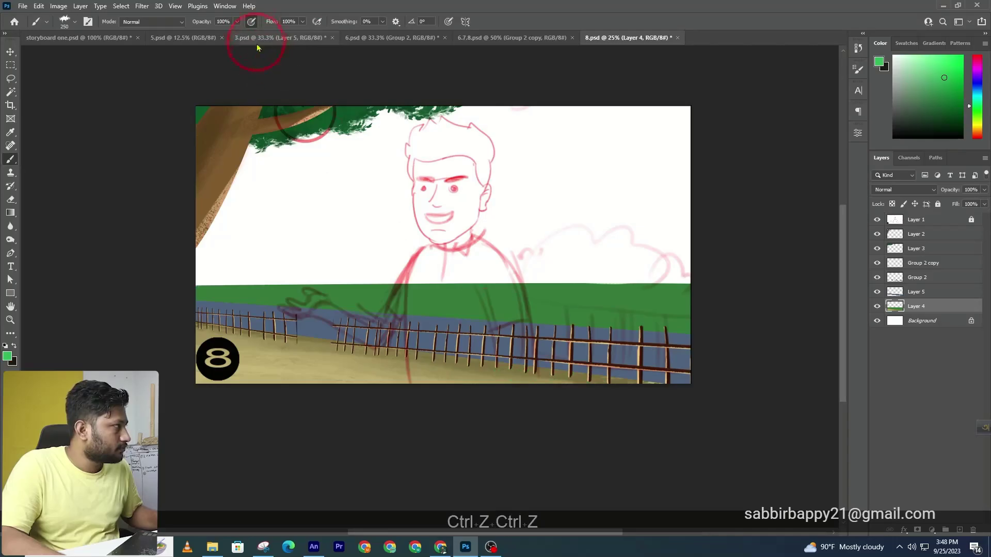
# - Add a new layer directly above Group 2 for the grass and reduce the brush size to 175 px
pyautogui.click(912, 281)
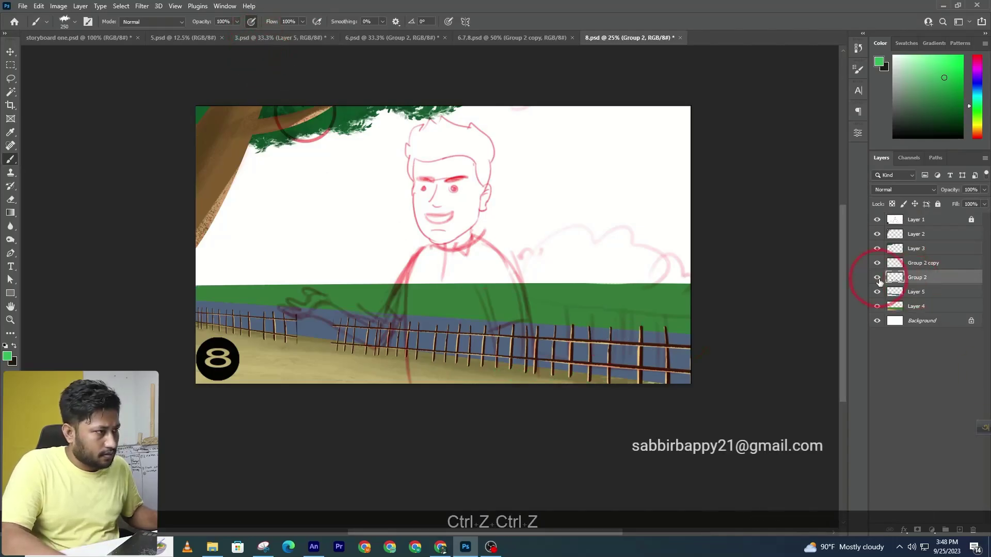
pyautogui.click(959, 529)
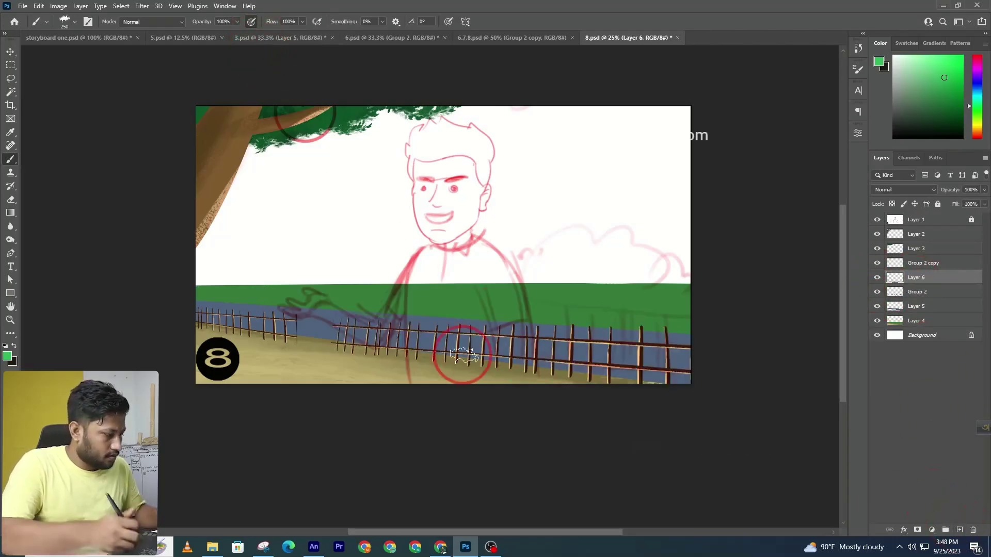
pyautogui.press('[')
pyautogui.press('[')
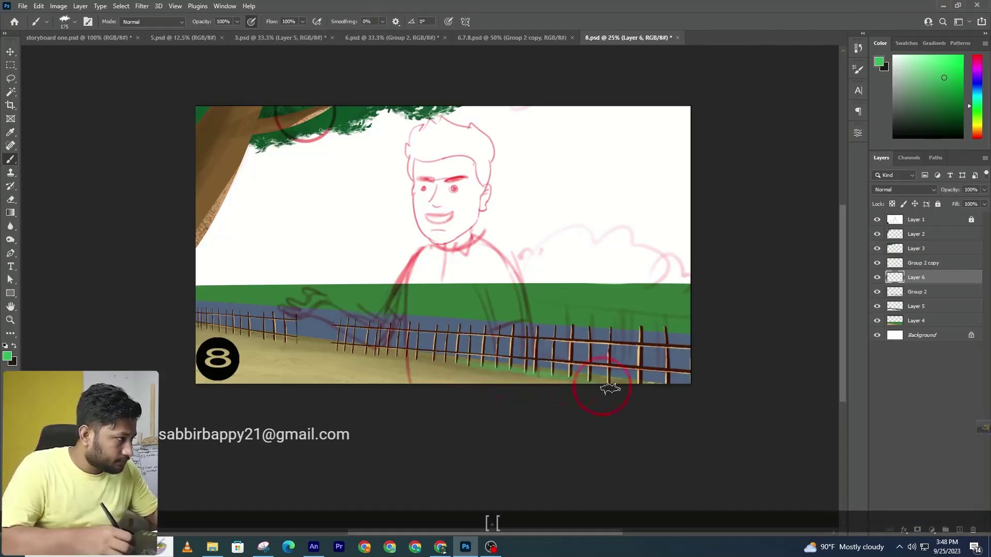
# - Paint green grass along the ground at the base of both fence sections, undoing the stray strokes
pyautogui.moveTo(461, 360)
pyautogui.mouseDown()
pyautogui.moveTo(567, 375)
pyautogui.moveTo(379, 361)
pyautogui.mouseUp()
pyautogui.moveTo(503, 375); pyautogui.dragTo(307, 351)
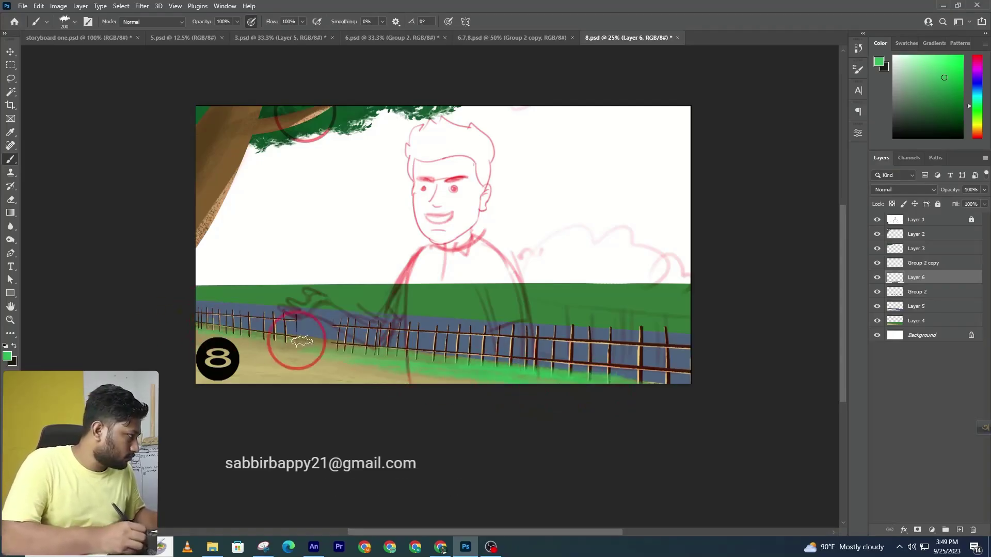
pyautogui.click(318, 338)
pyautogui.hotkey('ctrl', 'z')
pyautogui.hotkey('ctrl', 'z')
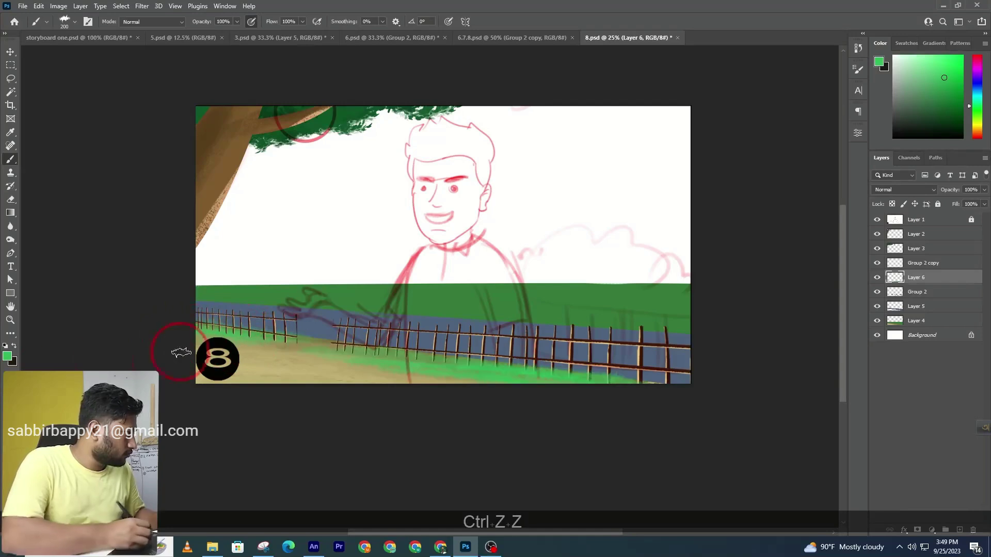
# - Set the foreground colour to the light yellowish green 77db3b
pyautogui.click(8, 356)
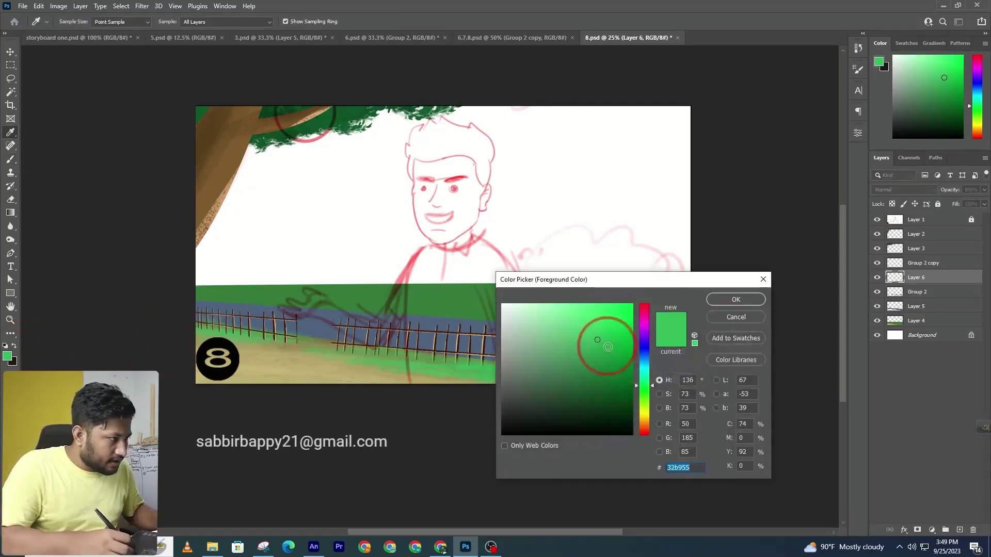
pyautogui.moveTo(646, 395); pyautogui.dragTo(645, 400)
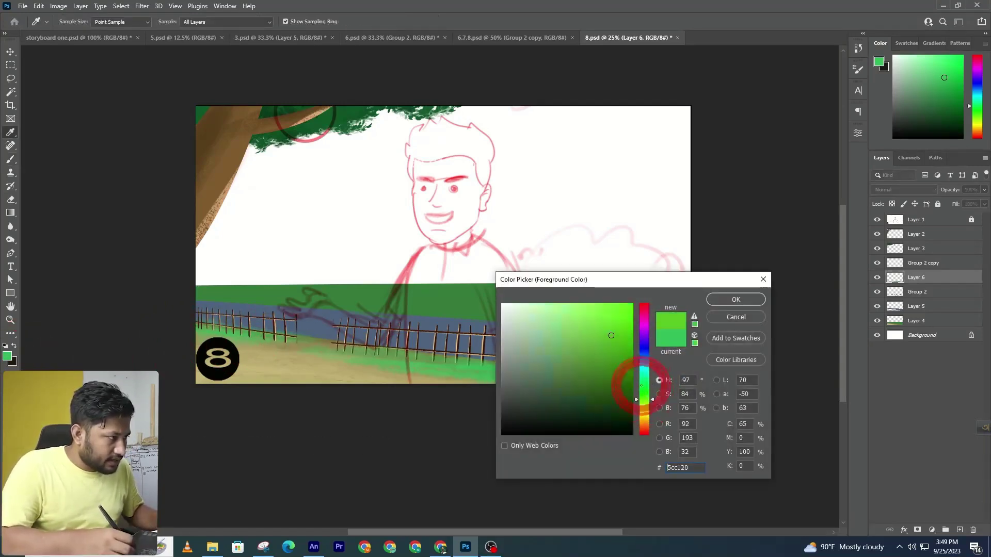
pyautogui.click(597, 321)
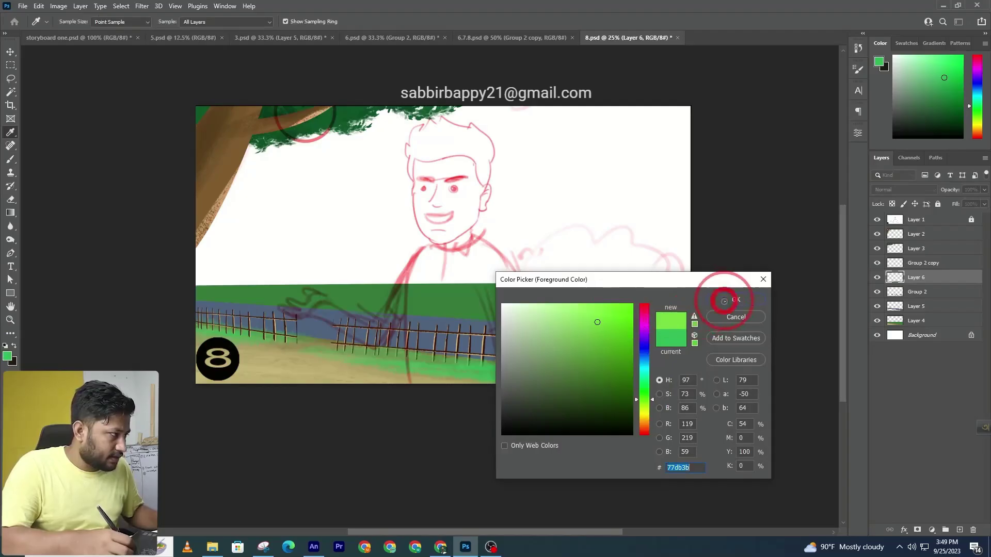
pyautogui.click(720, 305)
# - Paint light green highlights over the grass along the base of the fence, undoing the last stroke
pyautogui.moveTo(526, 373); pyautogui.dragTo(424, 365)
pyautogui.moveTo(262, 323); pyautogui.dragTo(248, 333)
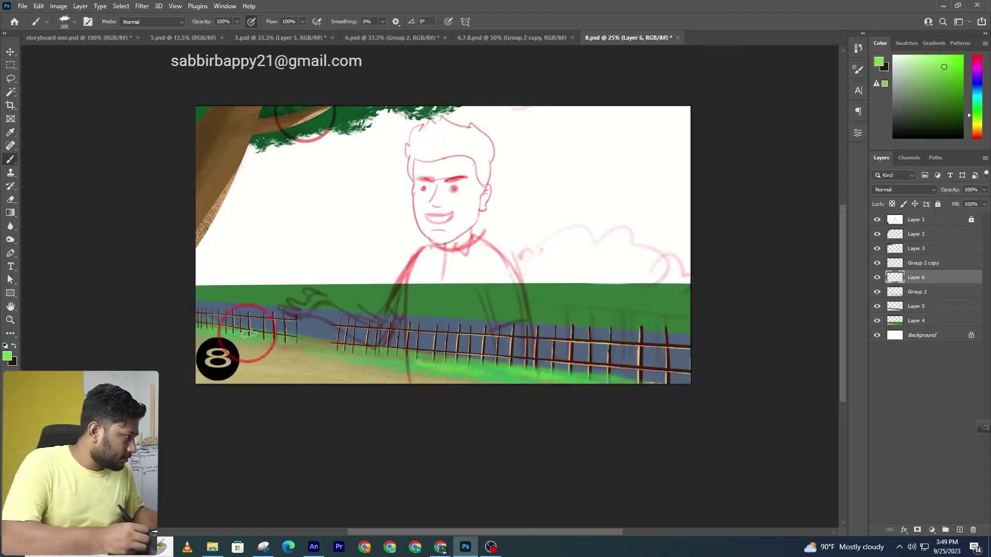
pyautogui.hotkey('ctrl', 'z')
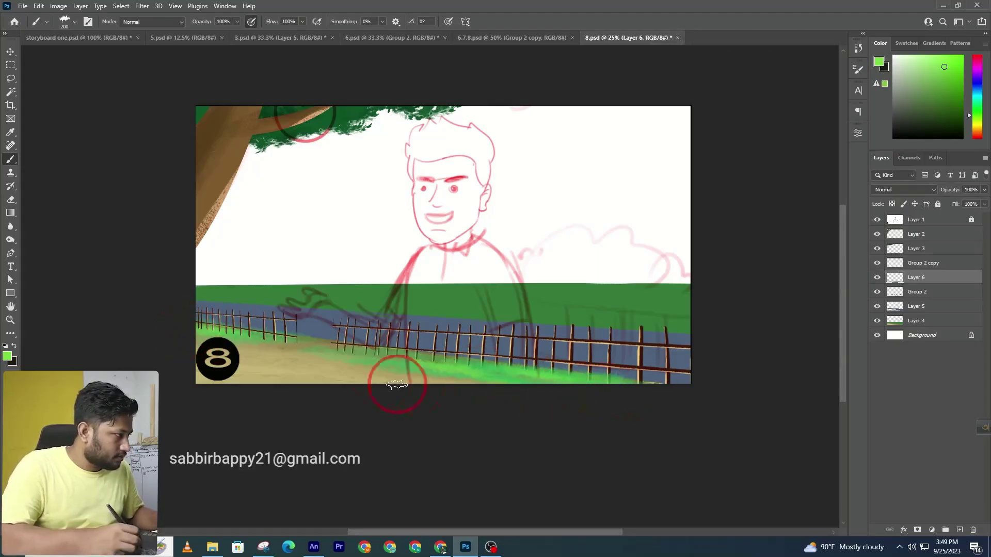
# - Sample the olive brown of the sandy ground and blend the grass edge along the path with it, undoing unwanted strokes
pyautogui.keyDown('alt'); pyautogui.click(294, 358); pyautogui.keyUp('alt')
pyautogui.click(8, 356)
pyautogui.click(733, 299)
pyautogui.hotkey('ctrl', 'z')
pyautogui.hotkey('ctrl', 'z')
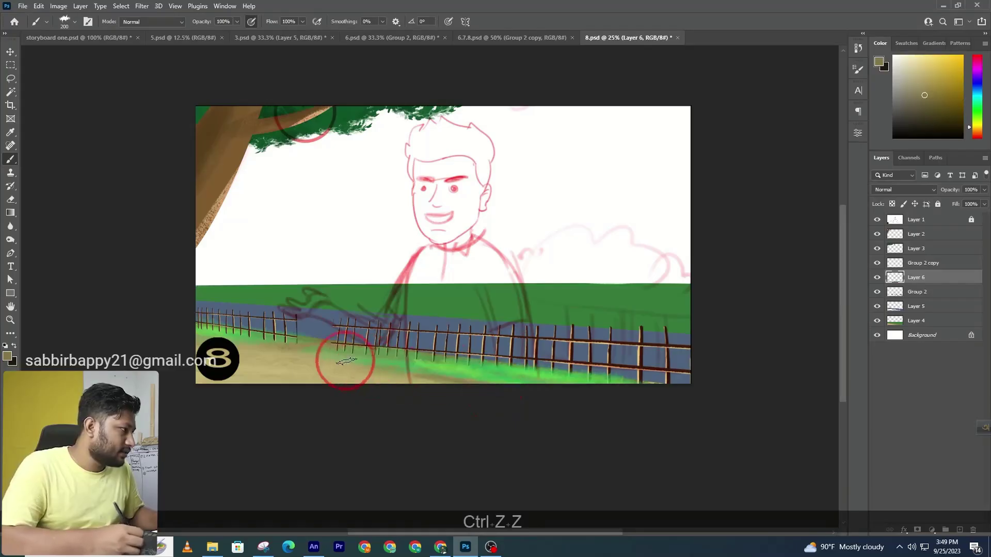
pyautogui.hotkey('ctrl', 'z')
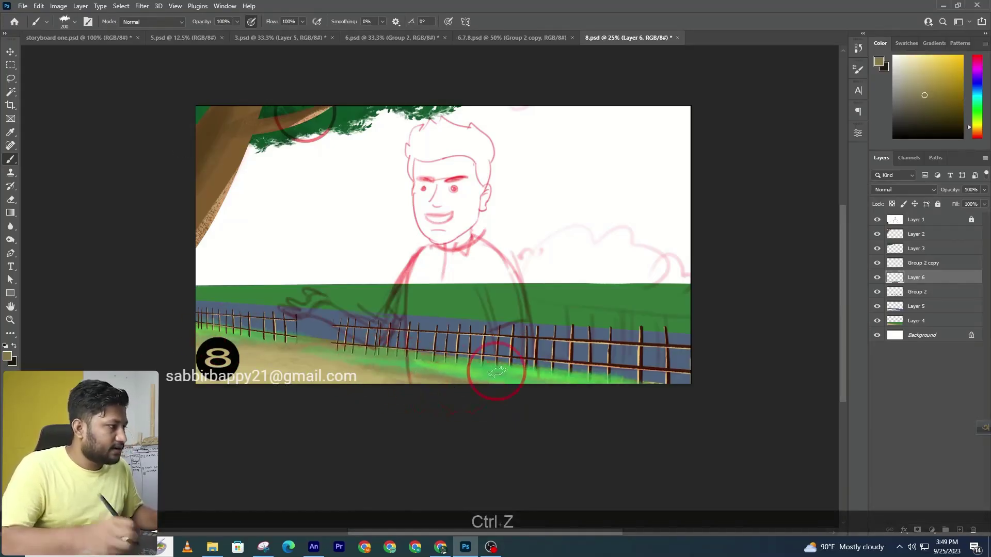
# - Try moving the ground layer, Layer 4, slightly upward, and undo the move
pyautogui.keyDown('ctrl'); pyautogui.keyDown('alt'); pyautogui.click(523, 369); pyautogui.keyUp('alt'); pyautogui.keyUp('ctrl')
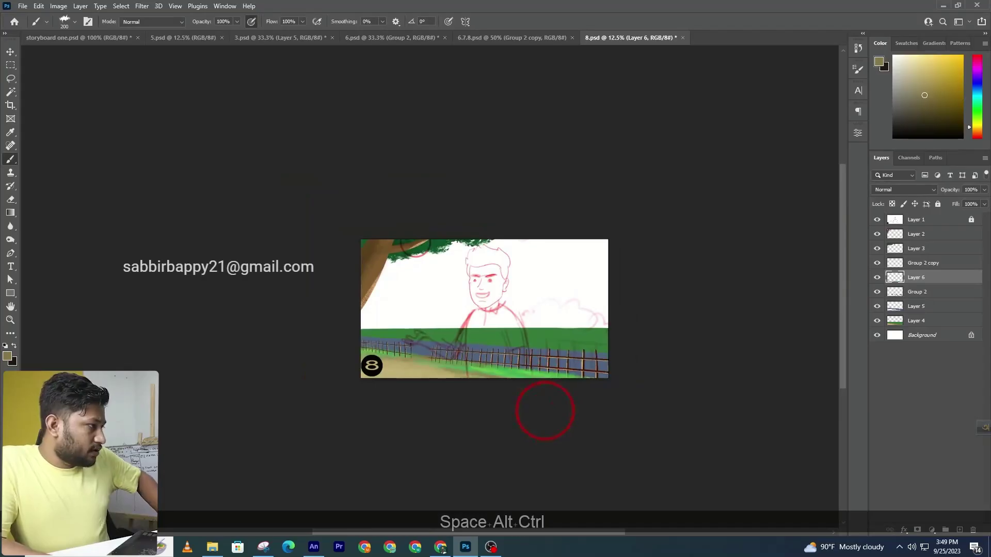
pyautogui.keyDown('ctrl'); pyautogui.click(451, 337); pyautogui.keyUp('ctrl')
pyautogui.keyDown('ctrl'); pyautogui.click(583, 335); pyautogui.keyUp('ctrl')
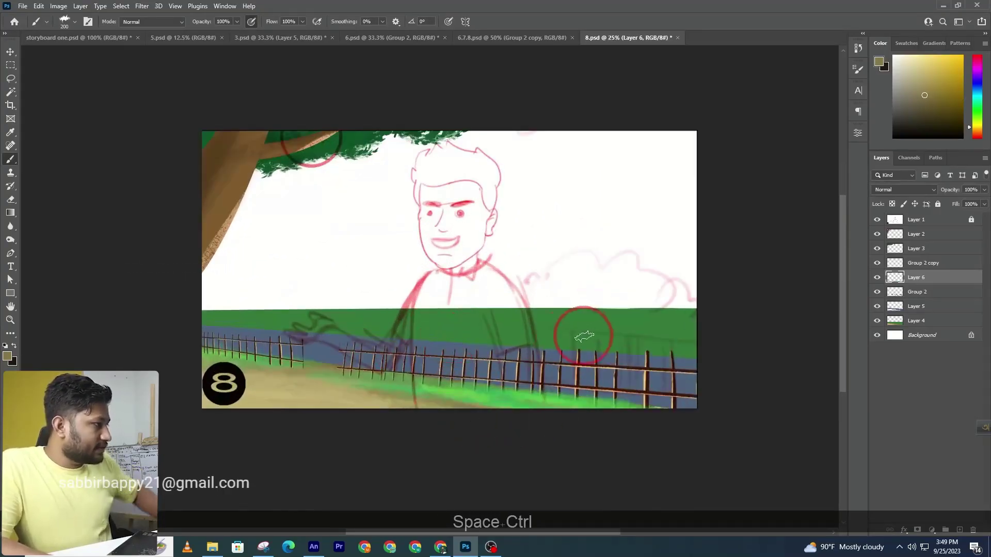
pyautogui.press('v')
pyautogui.moveTo(578, 337); pyautogui.dragTo(585, 320)
pyautogui.hotkey('ctrl', 'z')
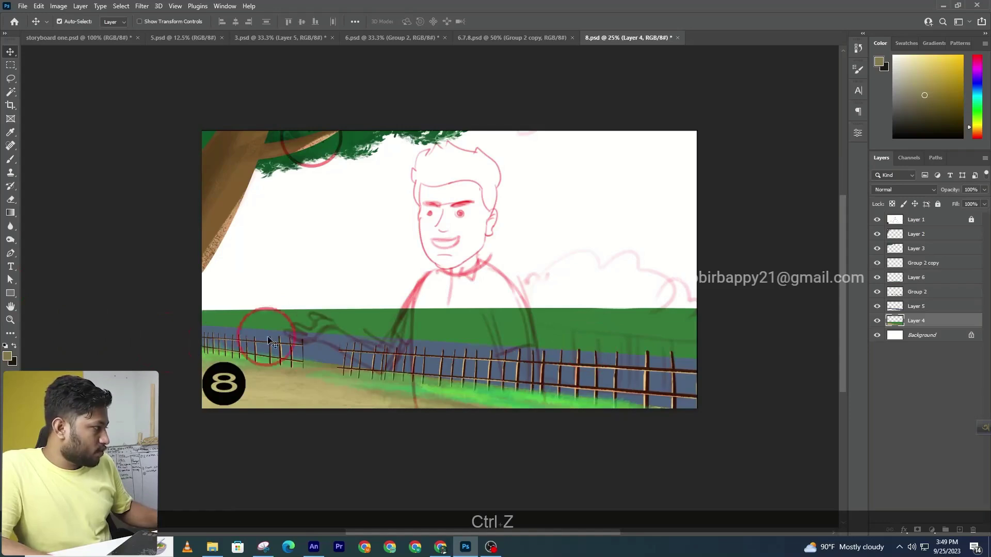
# - Return to the Brush tool, add a new layer and place it directly below Layer 5
pyautogui.click(9, 160)
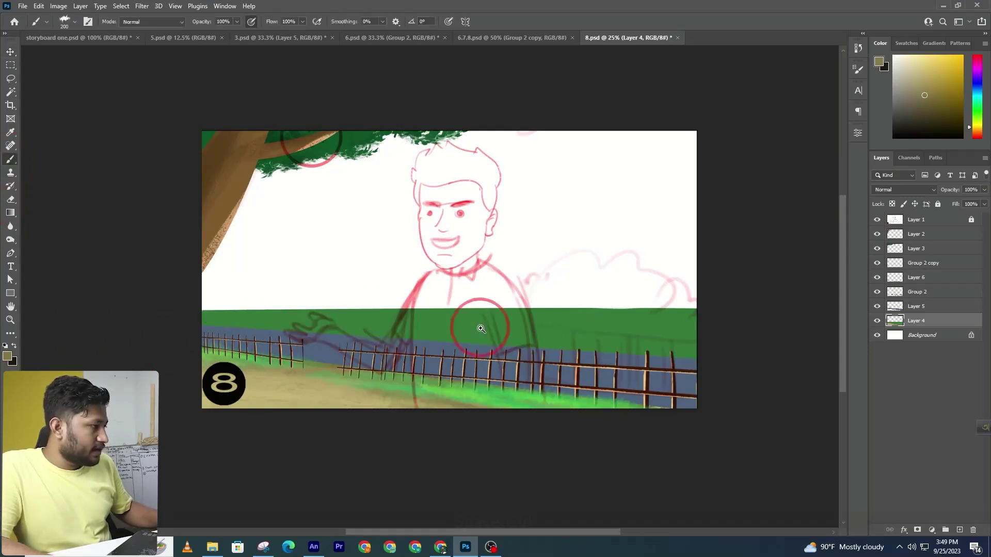
pyautogui.keyDown('ctrl'); pyautogui.click(481, 327); pyautogui.keyUp('ctrl')
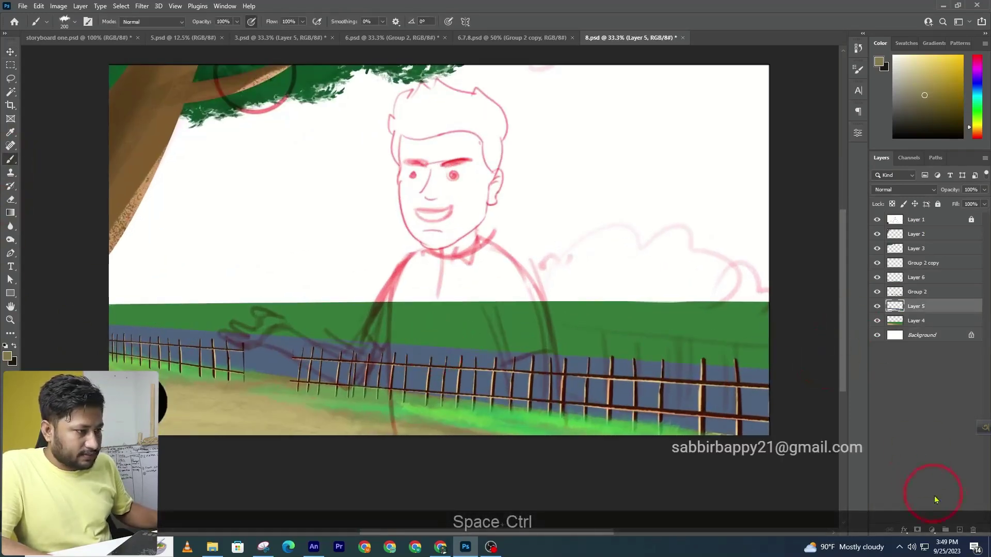
pyautogui.click(959, 530)
pyautogui.moveTo(916, 307); pyautogui.dragTo(917, 322)
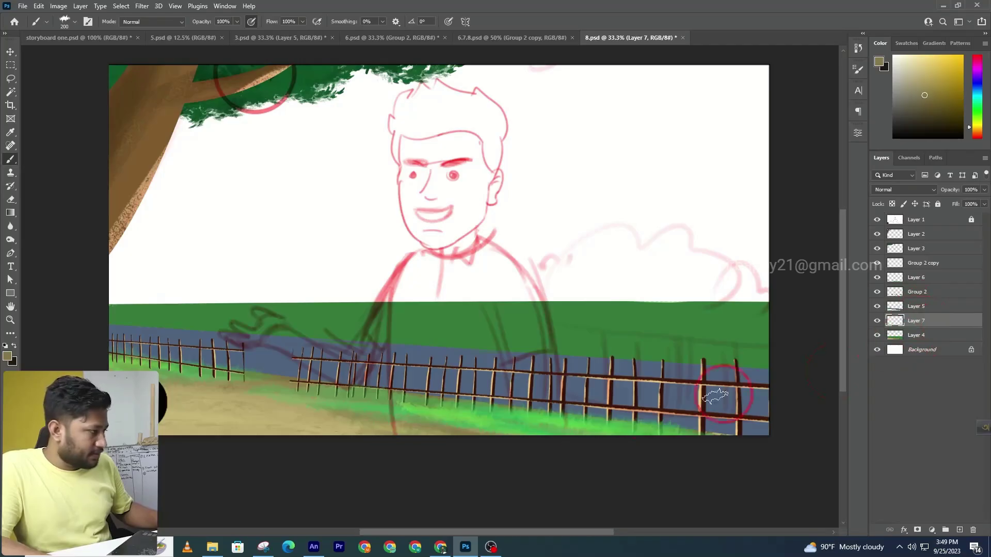
# - Sample the green of the grass, reduce the brush to 100 px and paint grass along the blue strip's upper edge, undoing the last stroke
pyautogui.keyDown('alt'); pyautogui.click(544, 413); pyautogui.keyUp('alt')
pyautogui.press('[')
pyautogui.press('[')
pyautogui.press('[')
pyautogui.press('[')
pyautogui.moveTo(751, 368)
pyautogui.mouseDown()
pyautogui.moveTo(720, 352)
pyautogui.moveTo(462, 356)
pyautogui.mouseUp()
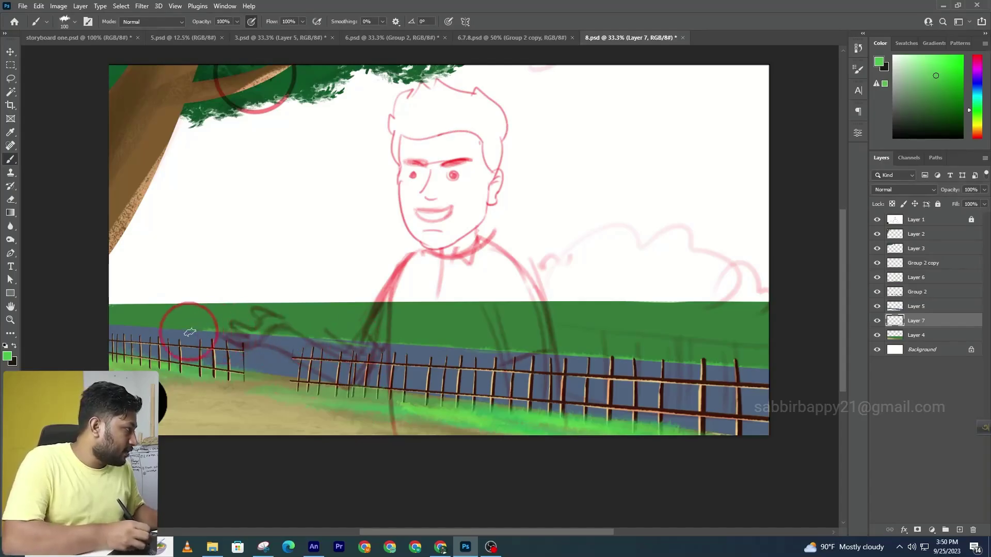
pyautogui.hotkey('ctrl', 'z')
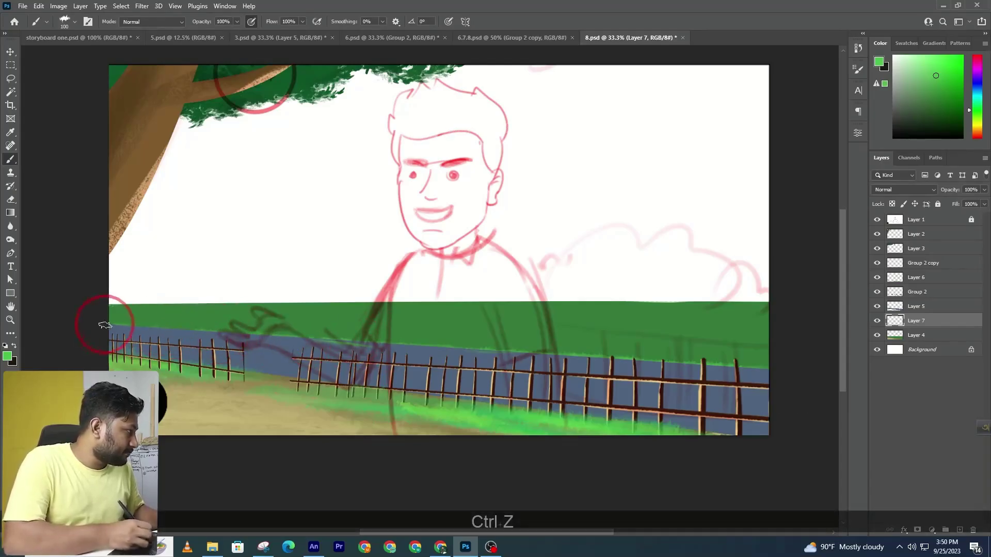
# - Switch to the Polygonal Lasso tool and add a new layer directly above Layer 4
pyautogui.keyDown('ctrl'); pyautogui.keyDown('alt'); pyautogui.click(226, 328); pyautogui.keyUp('alt'); pyautogui.keyUp('ctrl')
pyautogui.keyDown('ctrl'); pyautogui.keyDown('alt'); pyautogui.click(226, 328); pyautogui.keyUp('alt'); pyautogui.keyUp('ctrl')
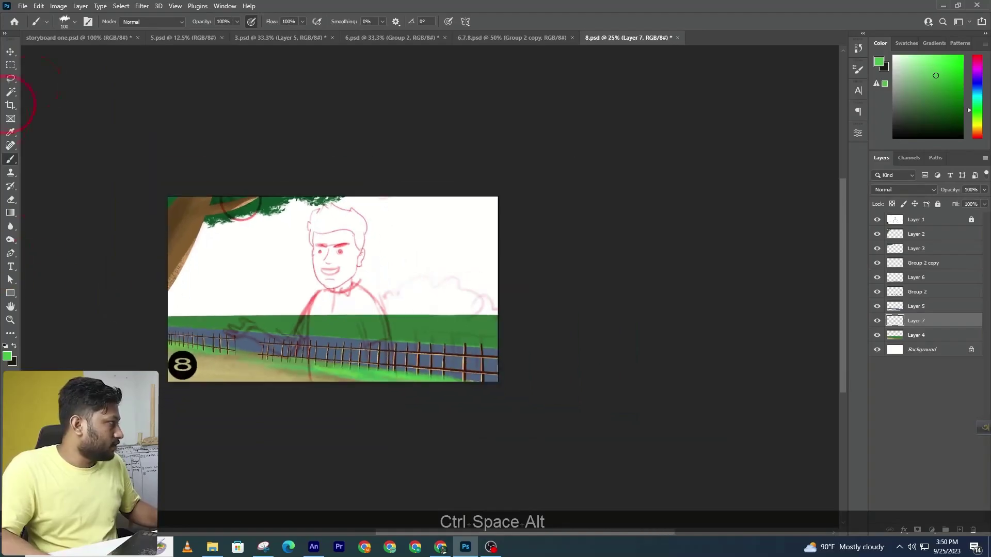
pyautogui.click(11, 79)
pyautogui.click(39, 91)
pyautogui.click(153, 295)
pyautogui.click(974, 356)
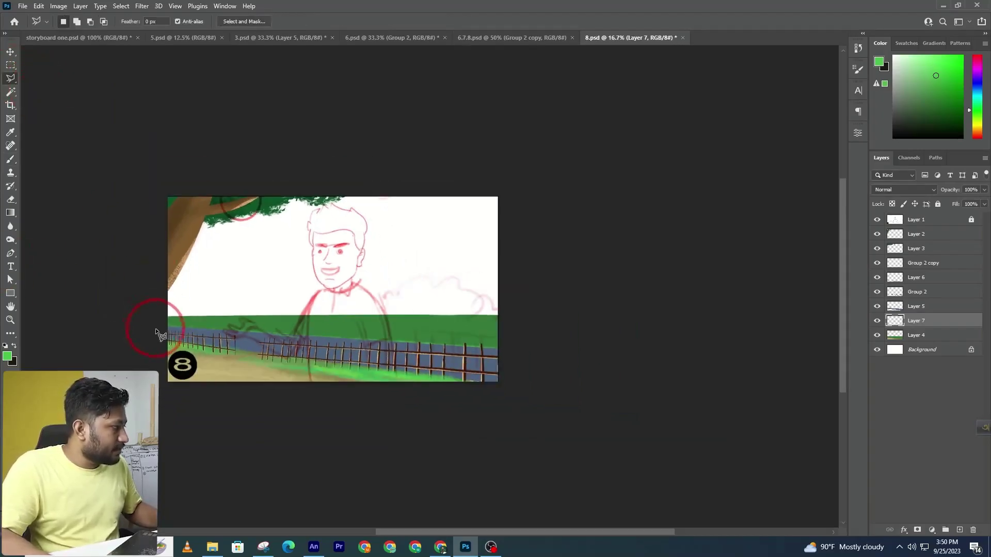
pyautogui.click(923, 334)
pyautogui.click(960, 531)
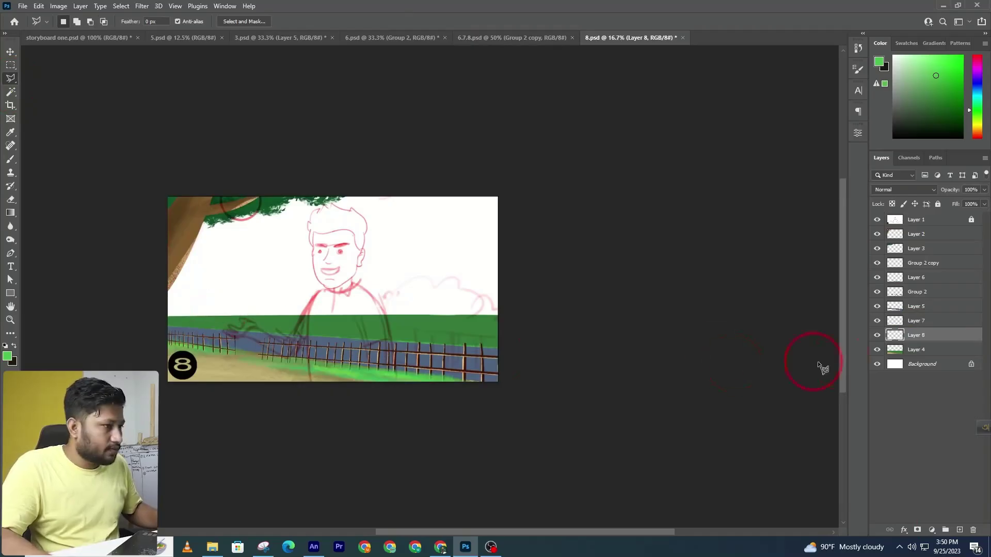
pyautogui.click(158, 335)
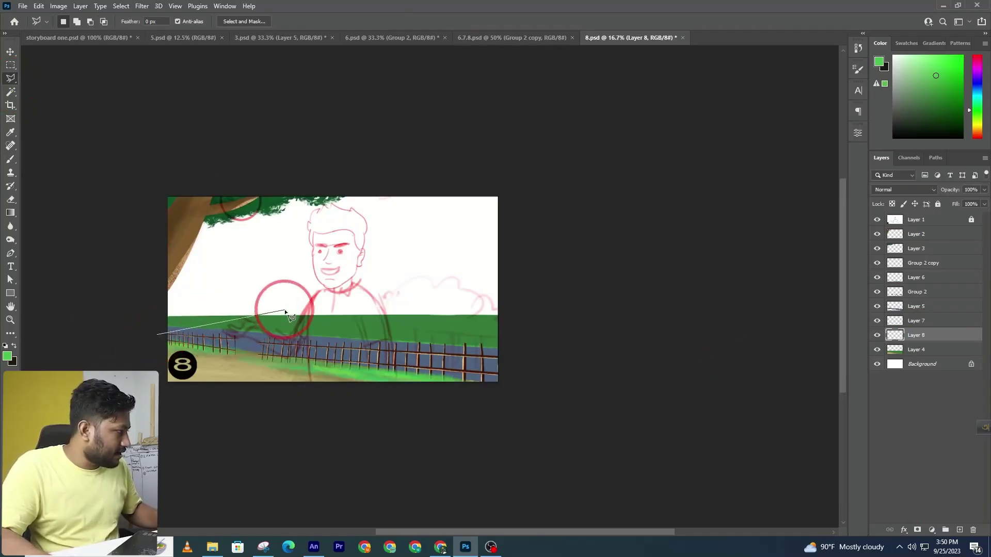
pyautogui.hotkey('ctrl', 'z')
pyautogui.click(138, 326)
pyautogui.click(254, 305)
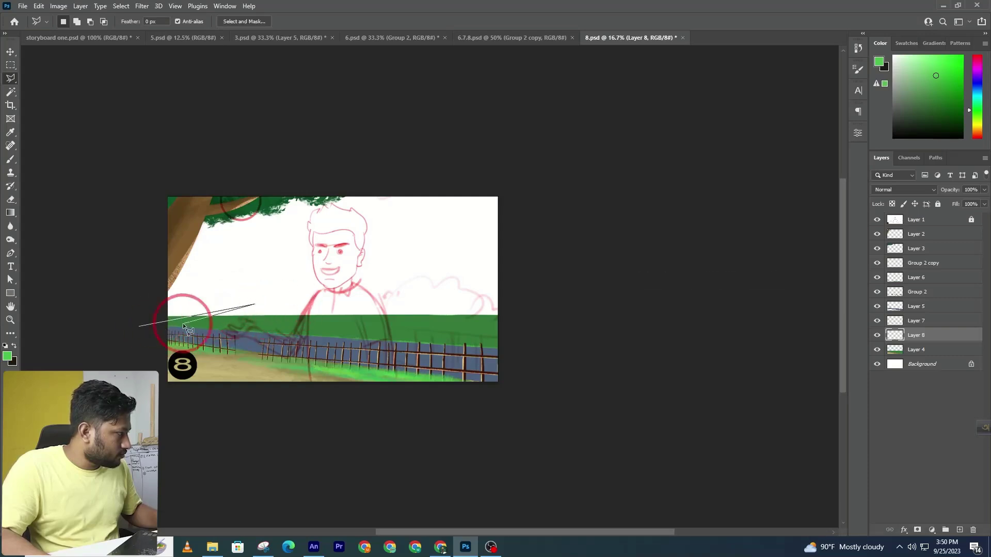
pyautogui.hotkey('ctrl', 'z')
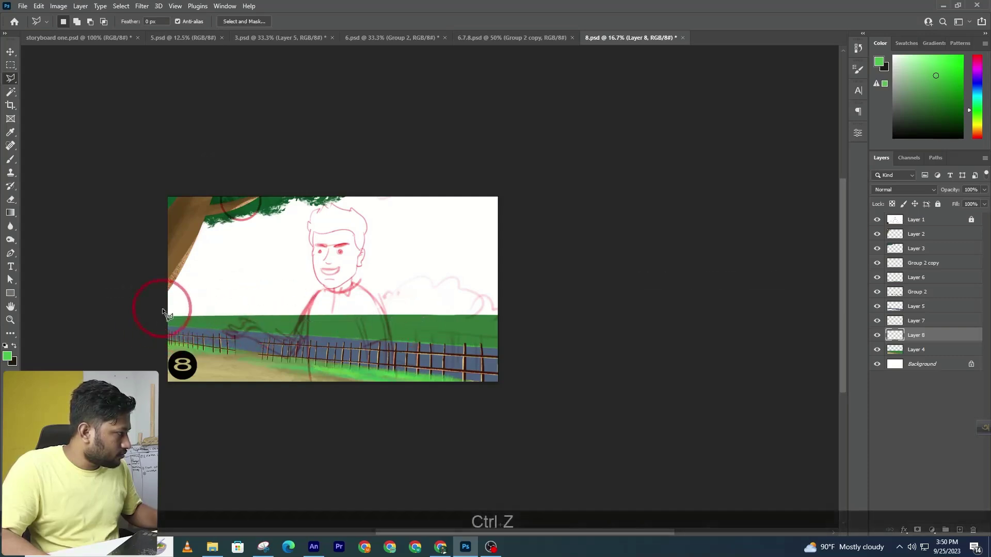
# - Outline a polygonal selection around the green field and blue water strip, from just above the horizon down to the foreground
pyautogui.click(162, 308)
pyautogui.click(515, 312)
pyautogui.click(523, 367)
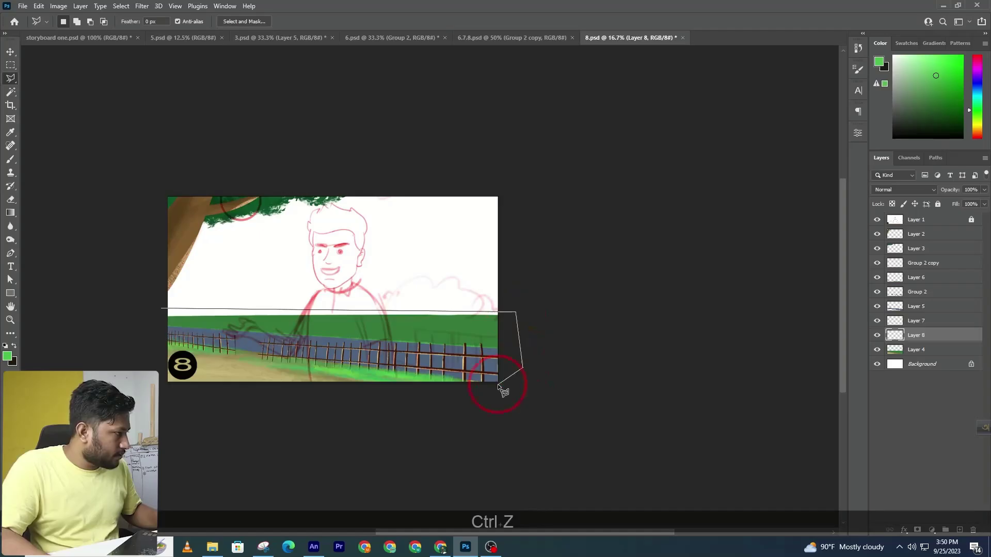
pyautogui.doubleClick(107, 345)
pyautogui.click(155, 328)
pyautogui.press('alt')
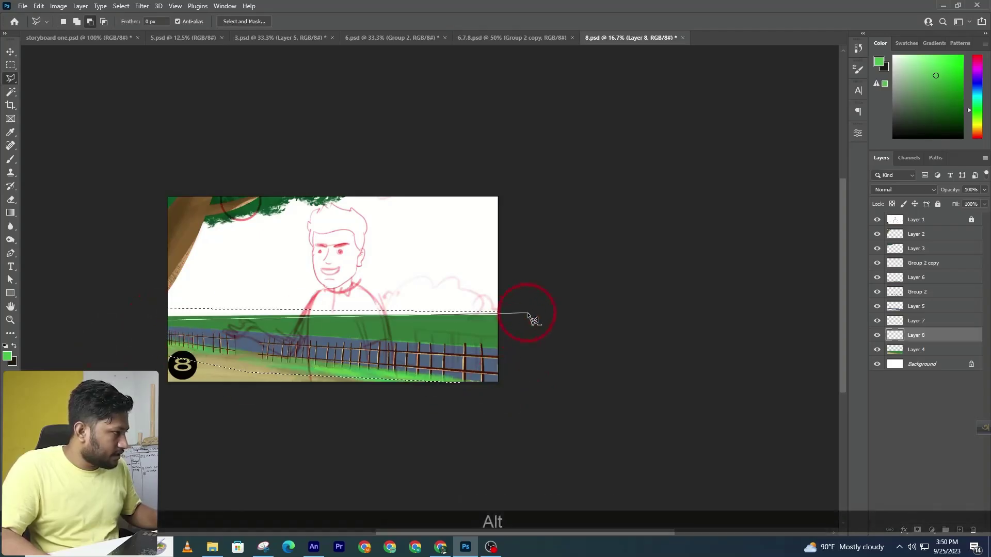
pyautogui.click(203, 270)
pyautogui.click(96, 287)
pyautogui.doubleClick(207, 323)
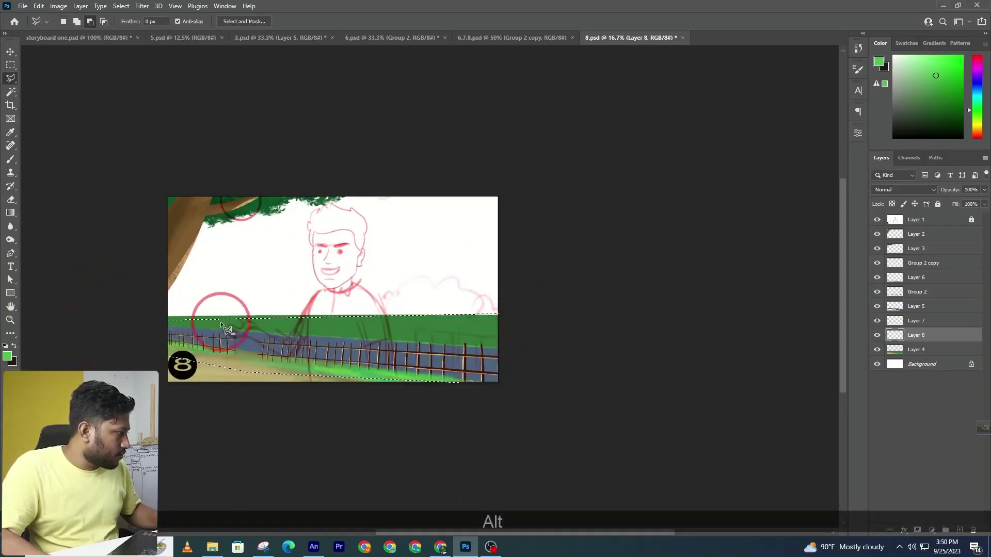
pyautogui.hotkey('ctrl', 'alt', 'z')
# - Subtract the white area above the horizon so the selection's upper edge follows the green field
pyautogui.press('alt')
pyautogui.click(161, 309)
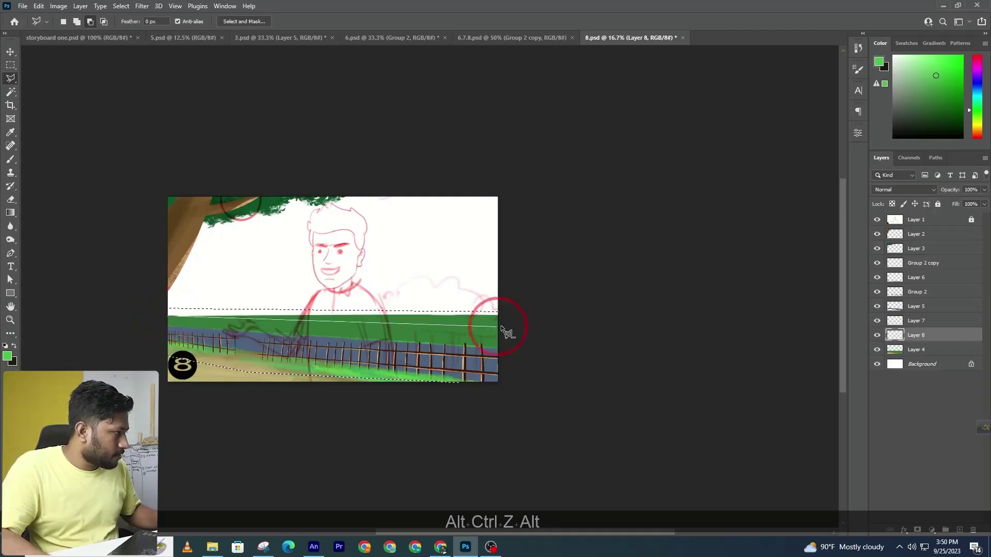
pyautogui.doubleClick(80, 275)
pyautogui.click(213, 310)
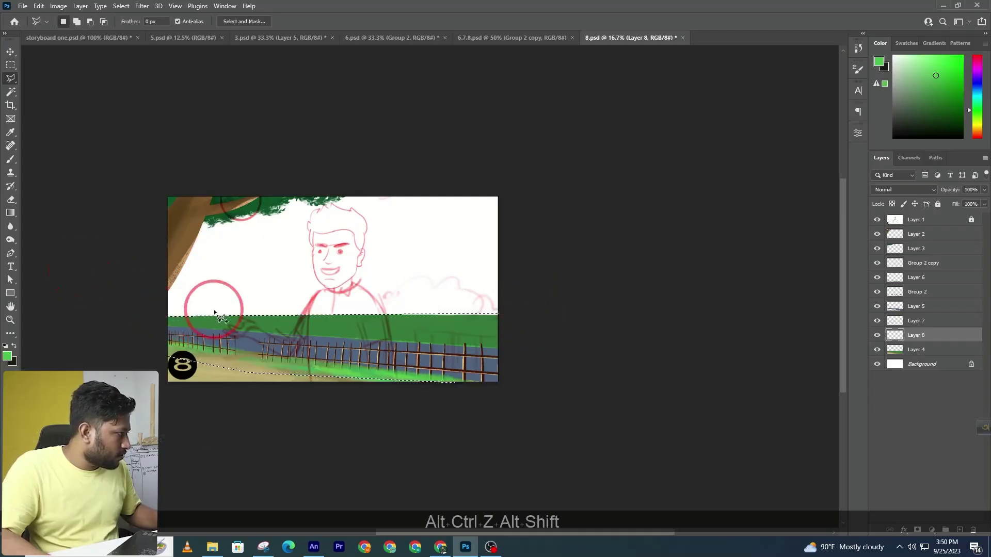
pyautogui.press('shift')
pyautogui.press('alt')
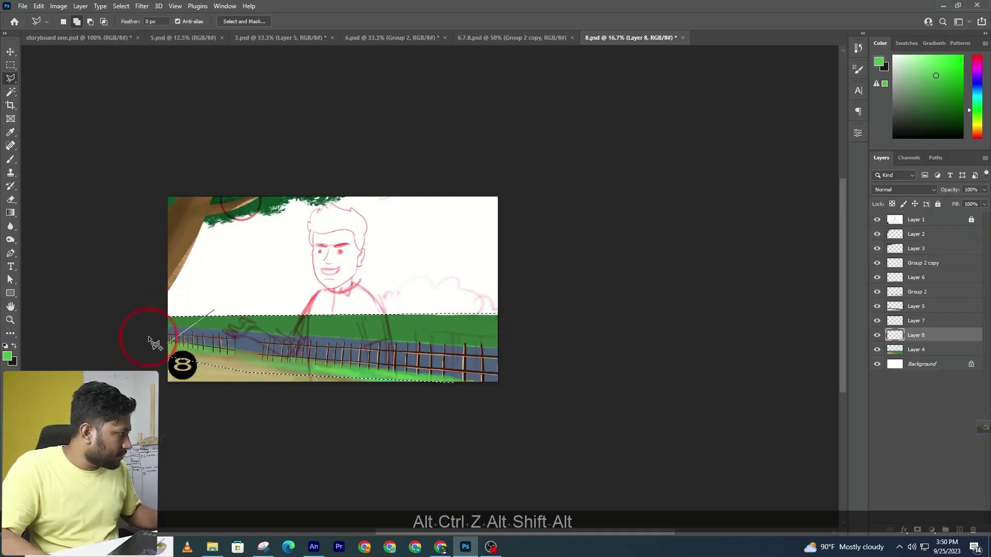
pyautogui.click(167, 329)
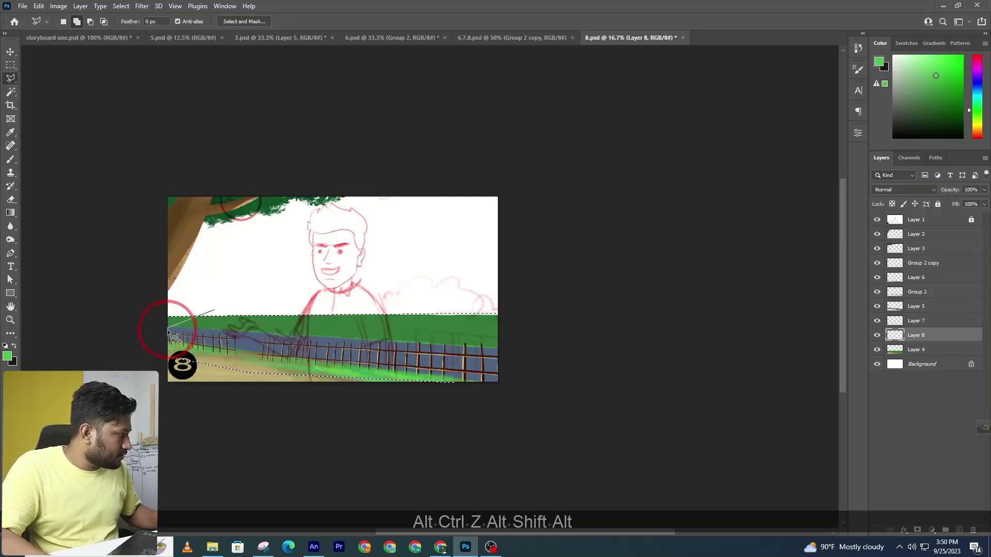
pyautogui.click(214, 310)
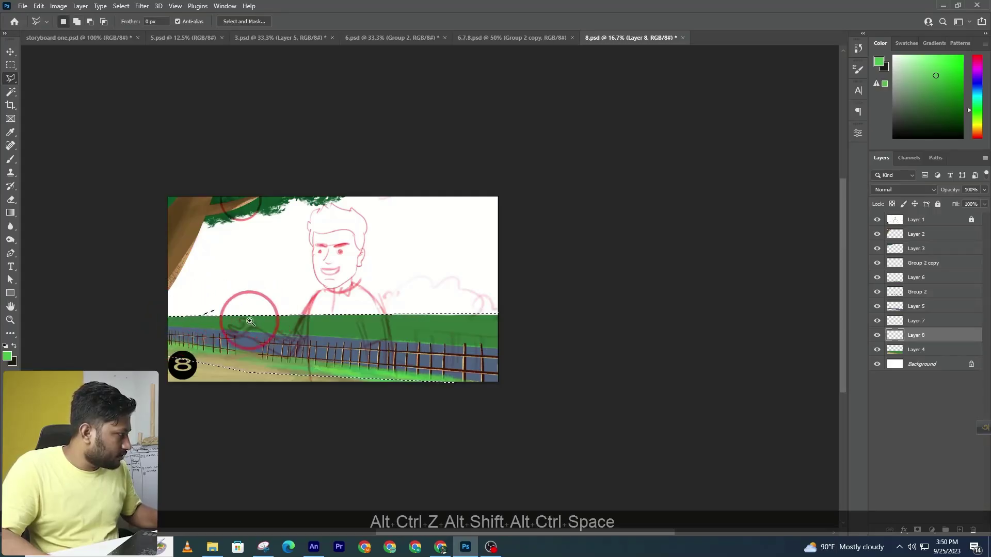
pyautogui.keyDown('ctrl'); pyautogui.click(229, 314); pyautogui.keyUp('ctrl')
pyautogui.hotkey('ctrl', 'z')
# - Subtract three thin diagonal strips from the left half of the selection, slanting from the horizon down across the water
pyautogui.keyDown('alt'); pyautogui.click(234, 310); pyautogui.keyUp('alt')
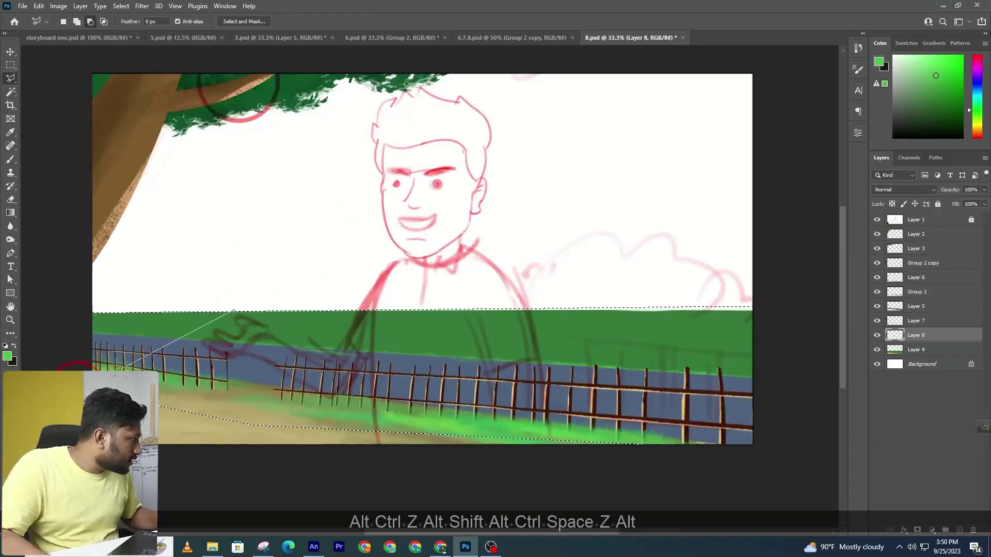
pyautogui.click(77, 390)
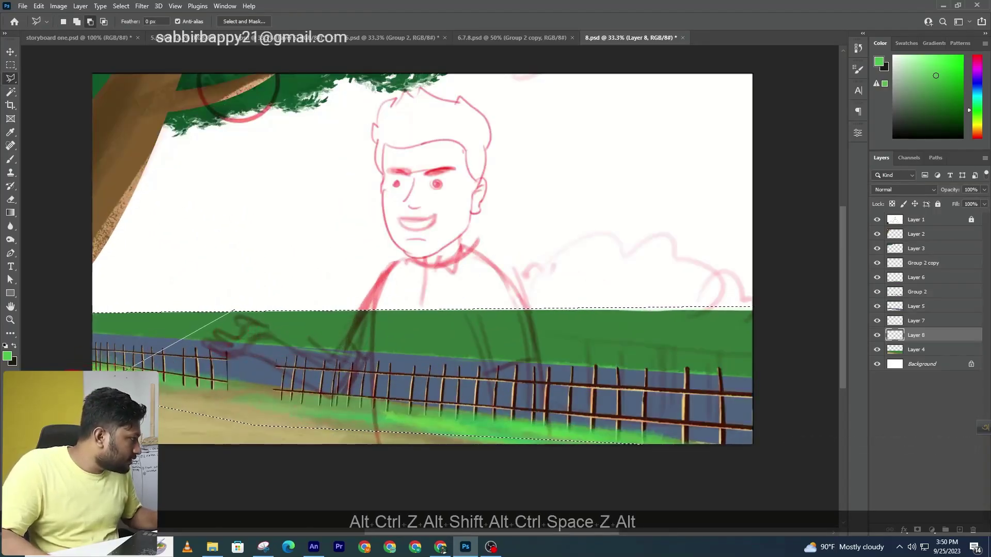
pyautogui.doubleClick(260, 298)
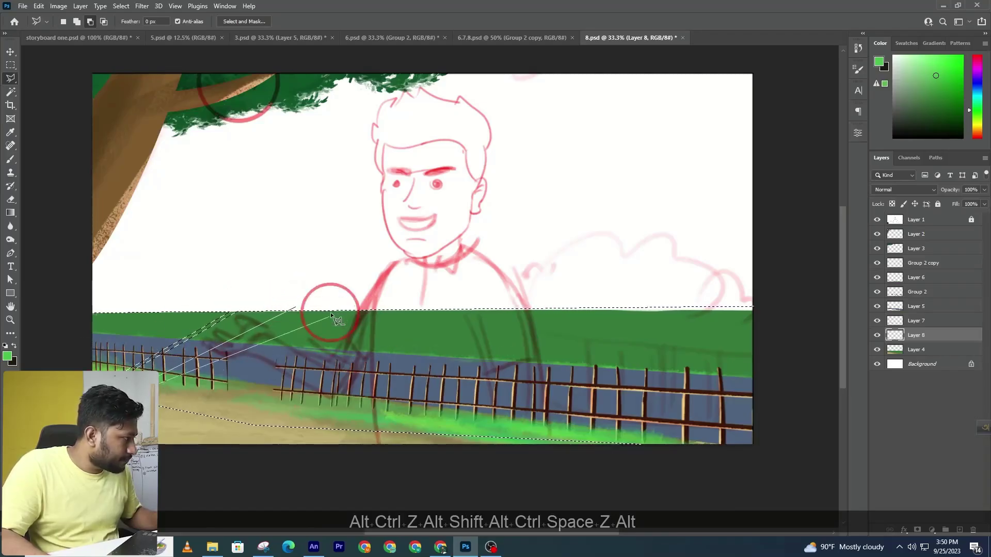
pyautogui.doubleClick(393, 295)
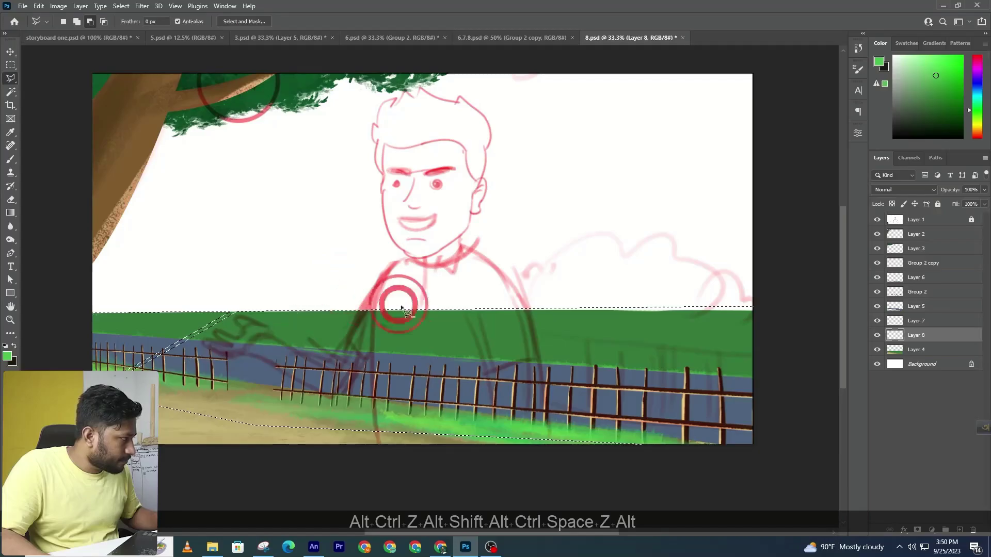
pyautogui.click(520, 305)
pyautogui.click(176, 420)
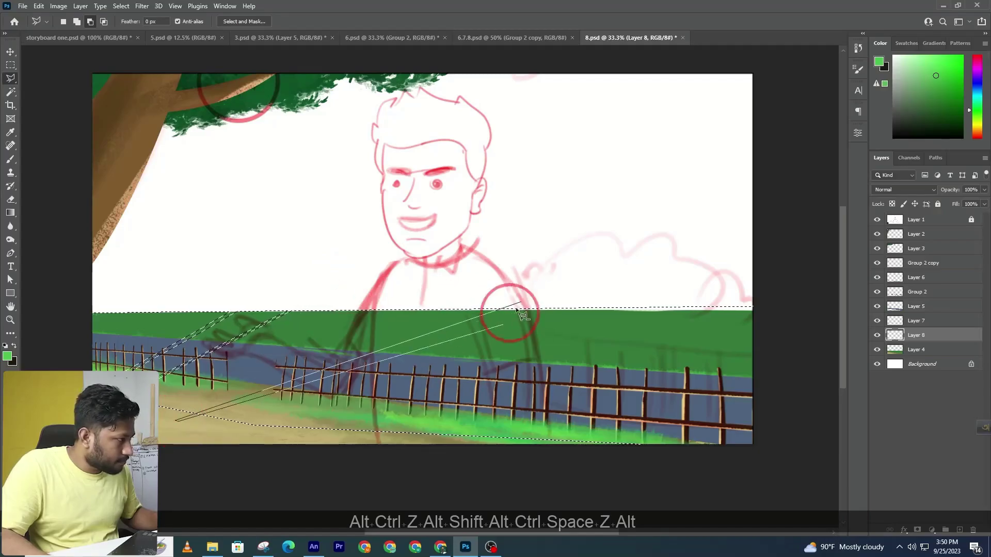
pyautogui.doubleClick(536, 298)
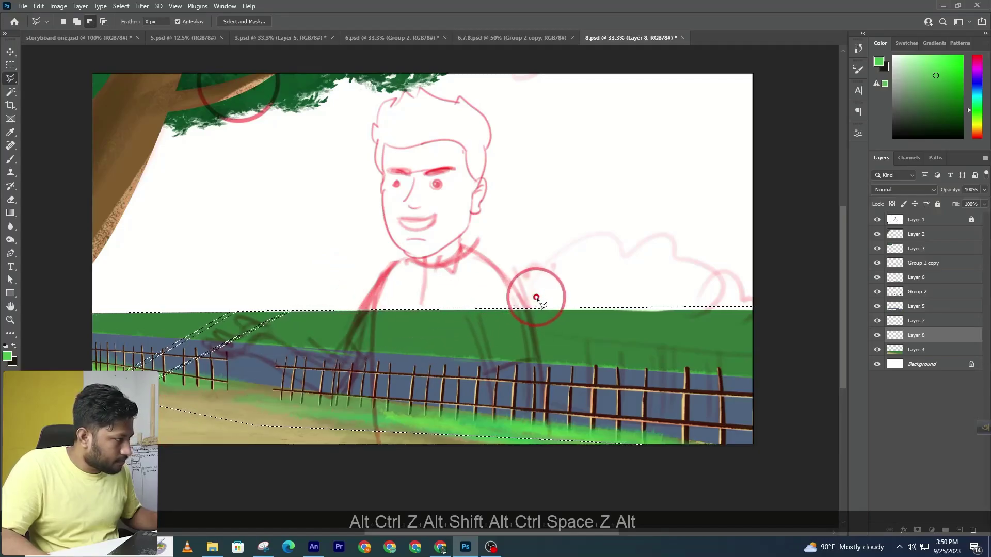
# - Subtract four more thin diagonal strips from the right half of the selection, roughly parallel and reaching the foreground edge
pyautogui.click(648, 300)
pyautogui.click(271, 450)
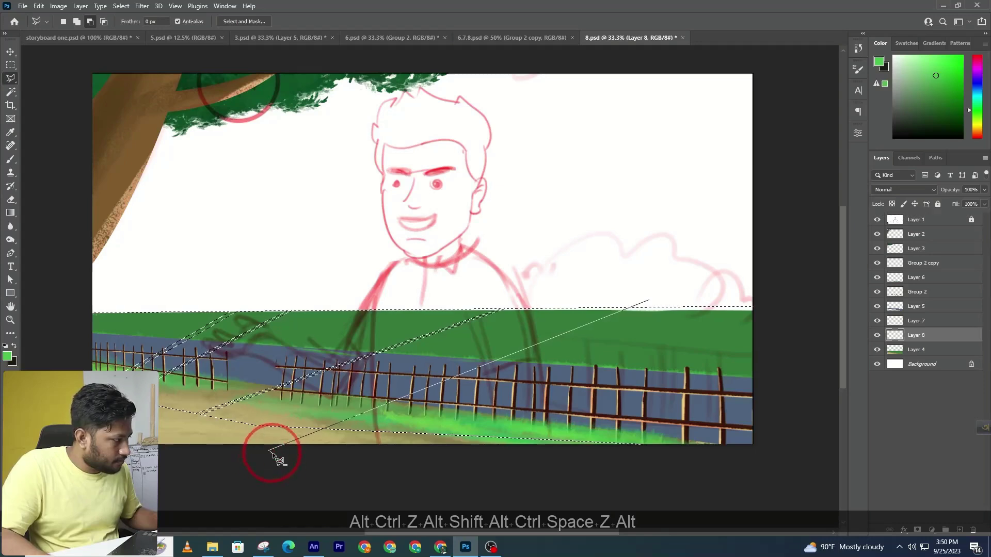
pyautogui.doubleClick(697, 282)
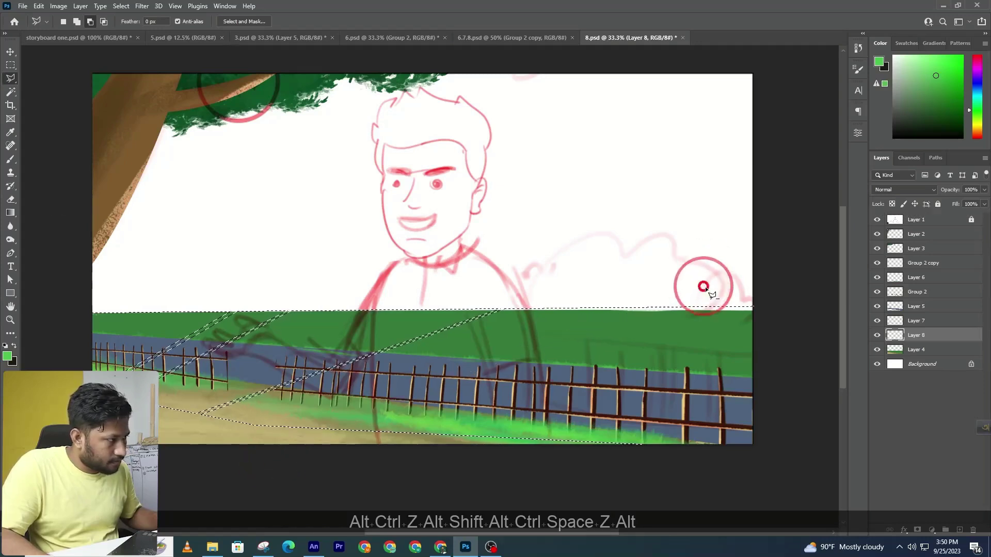
pyautogui.click(732, 292)
pyautogui.click(424, 462)
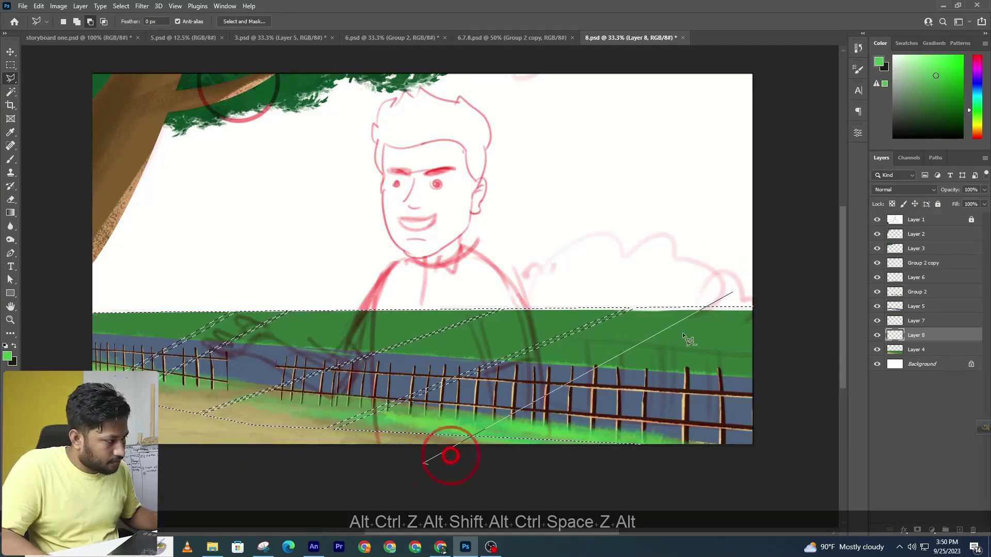
pyautogui.doubleClick(734, 295)
pyautogui.click(676, 403)
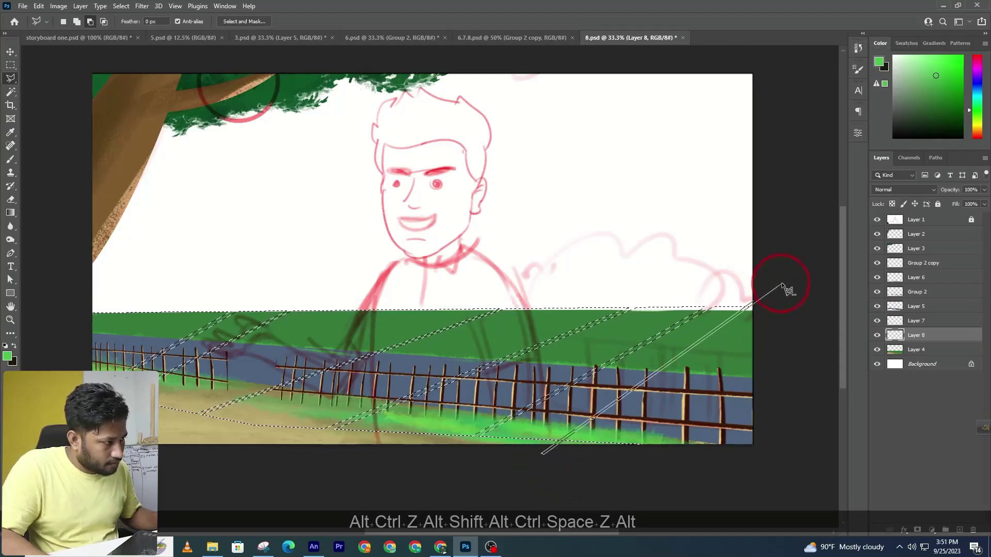
pyautogui.doubleClick(795, 320)
pyautogui.click(790, 339)
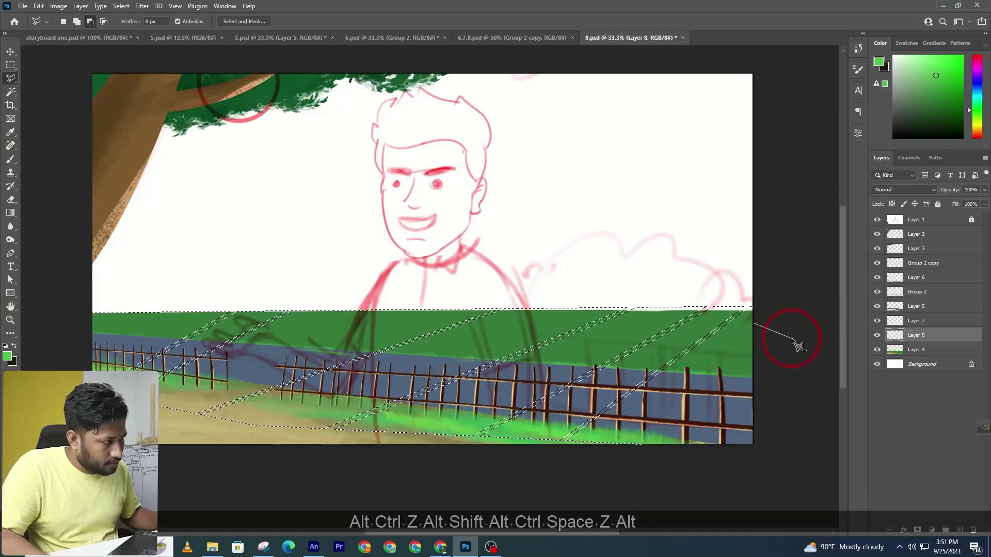
pyautogui.click(601, 458)
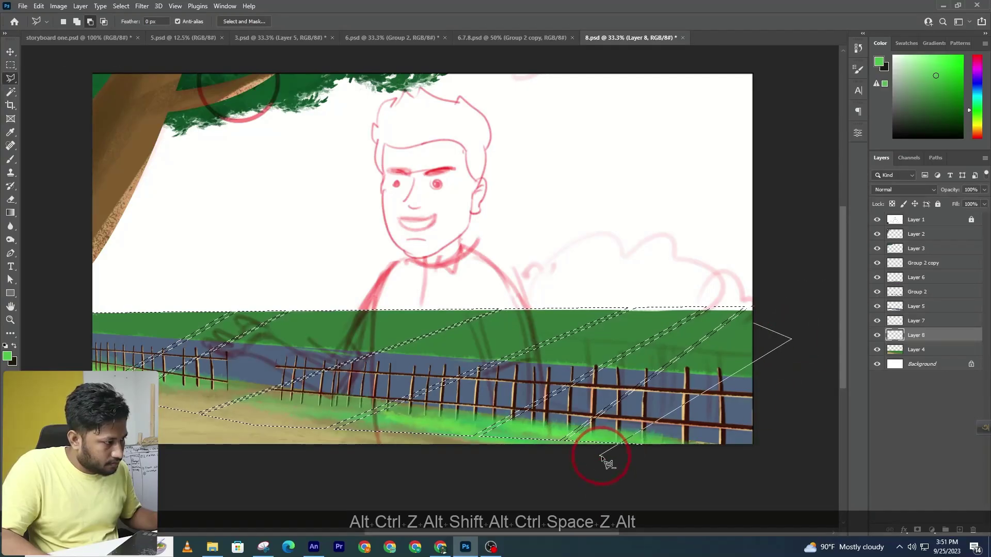
pyautogui.doubleClick(797, 347)
# - Subtract two shorter diagonal slivers from the green field between the long strips, ending at the water's upper edge
pyautogui.click(555, 311)
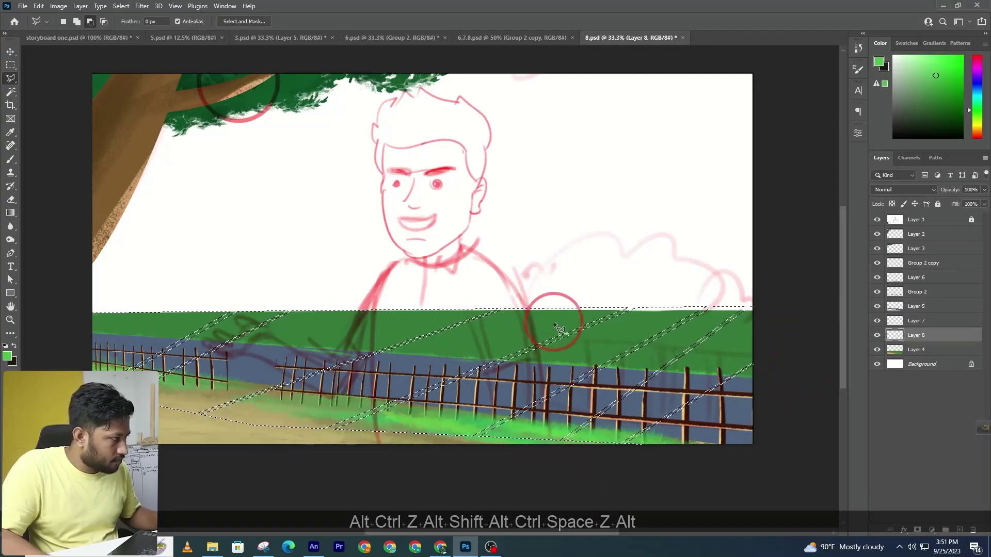
pyautogui.click(395, 385)
pyautogui.doubleClick(443, 356)
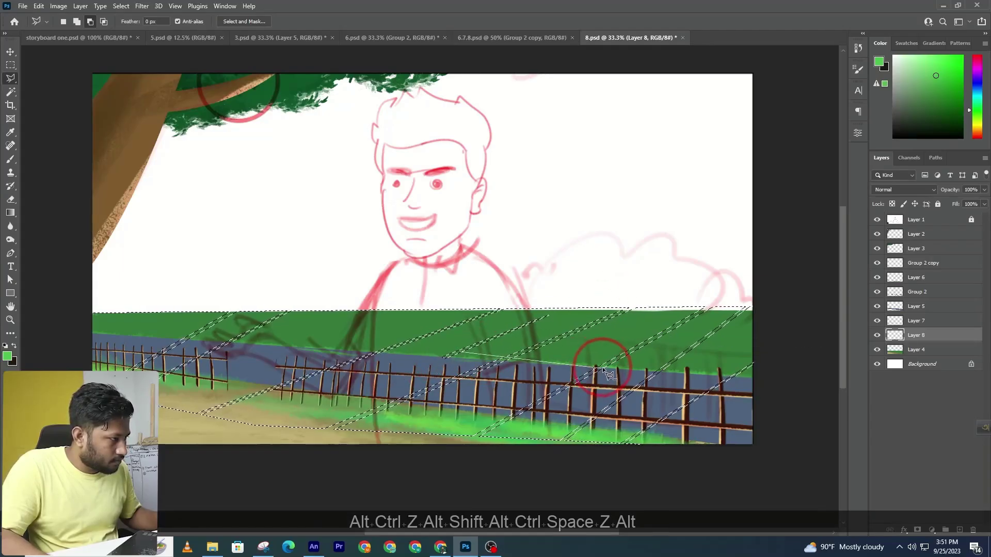
pyautogui.click(570, 361)
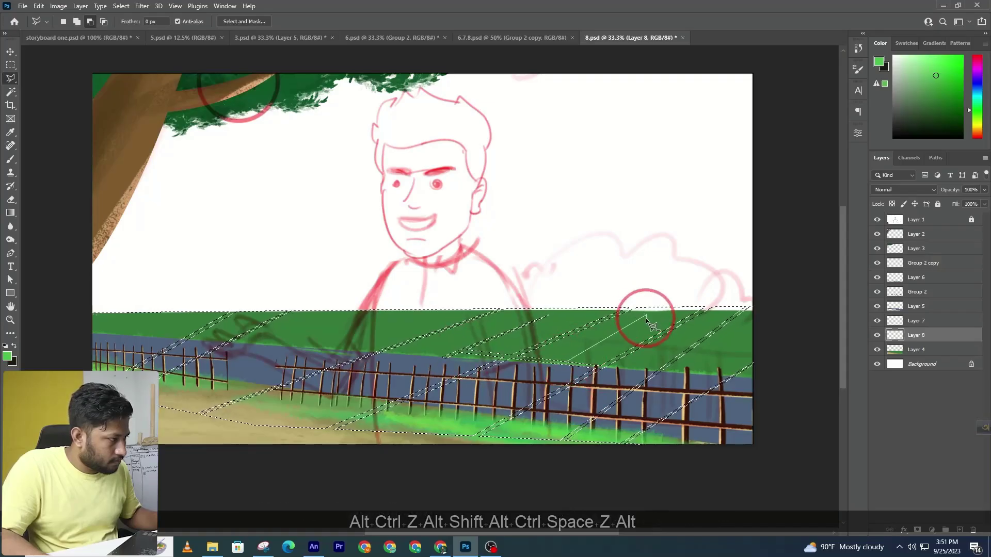
pyautogui.click(570, 367)
pyautogui.click(562, 369)
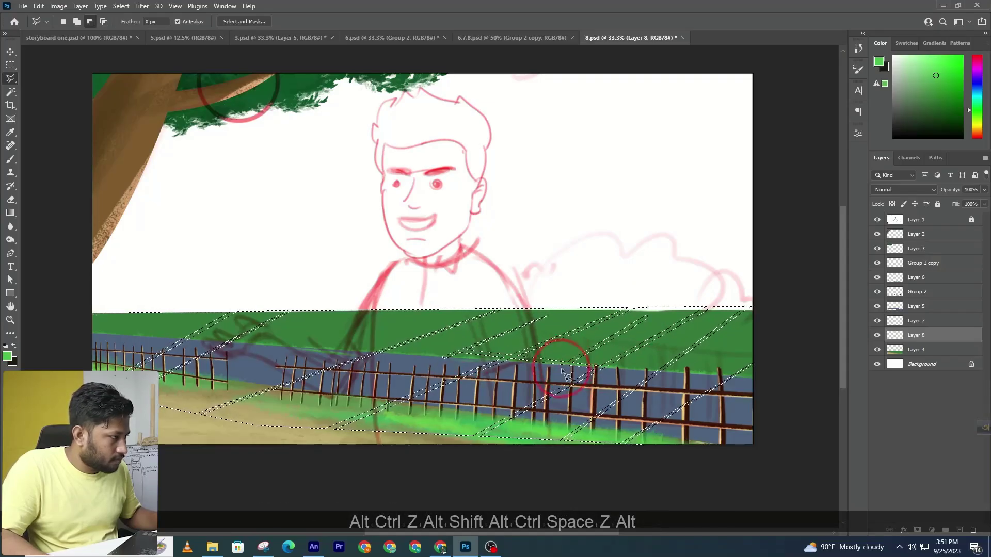
# - Subtract a long narrow sliver from the selection over the water behind the middle of the fence
pyautogui.click(421, 387)
pyautogui.click(489, 403)
pyautogui.click(519, 411)
pyautogui.click(531, 407)
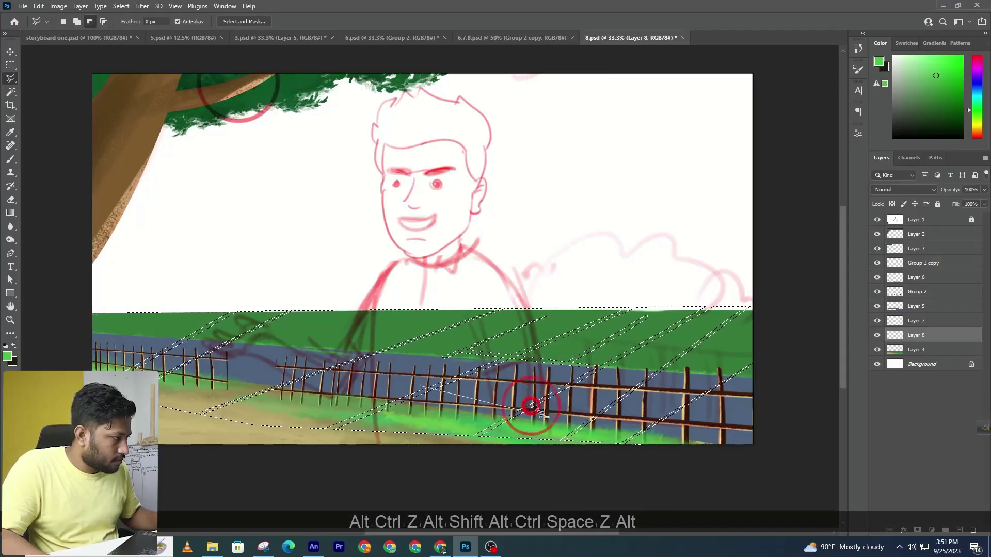
pyautogui.click(421, 387)
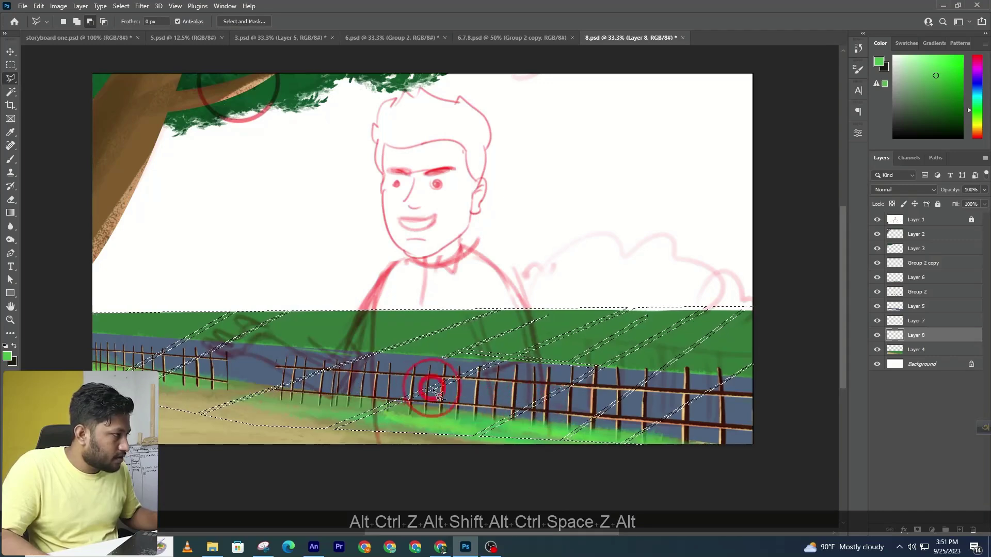
# - Subtract two narrow horizontal slivers from the green field across the sketched figure's torso
pyautogui.click(454, 326)
pyautogui.click(525, 326)
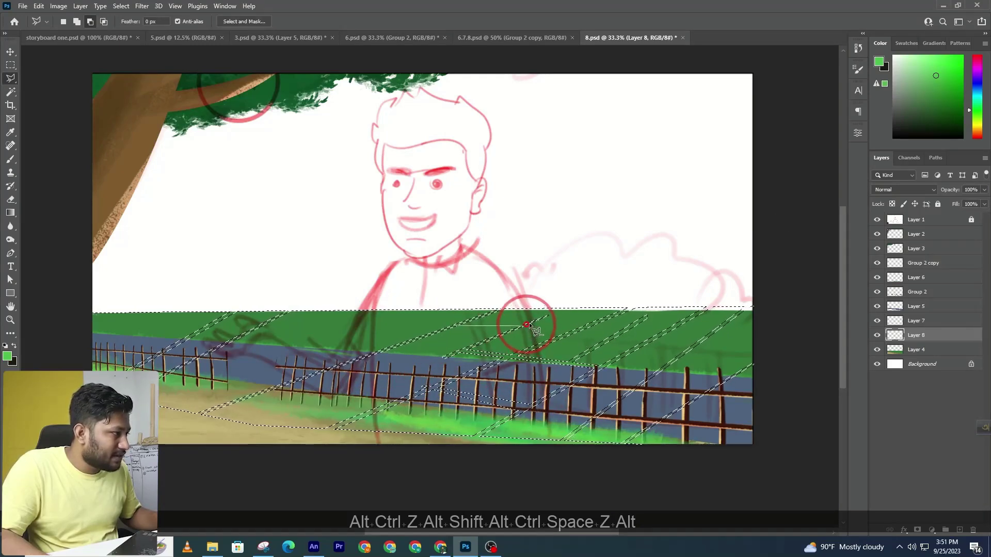
pyautogui.click(462, 324)
pyautogui.click(456, 325)
pyautogui.click(387, 345)
pyautogui.click(467, 341)
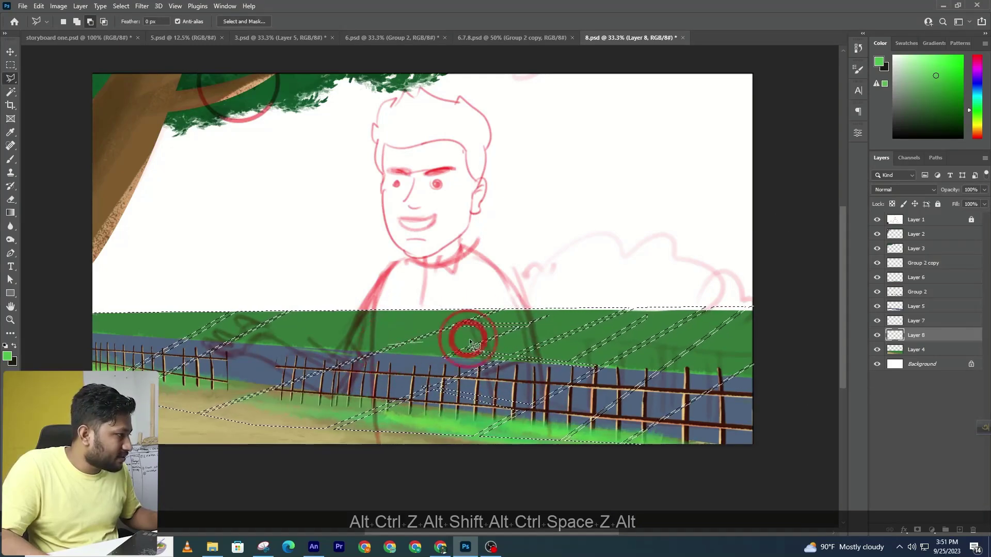
pyautogui.click(411, 343)
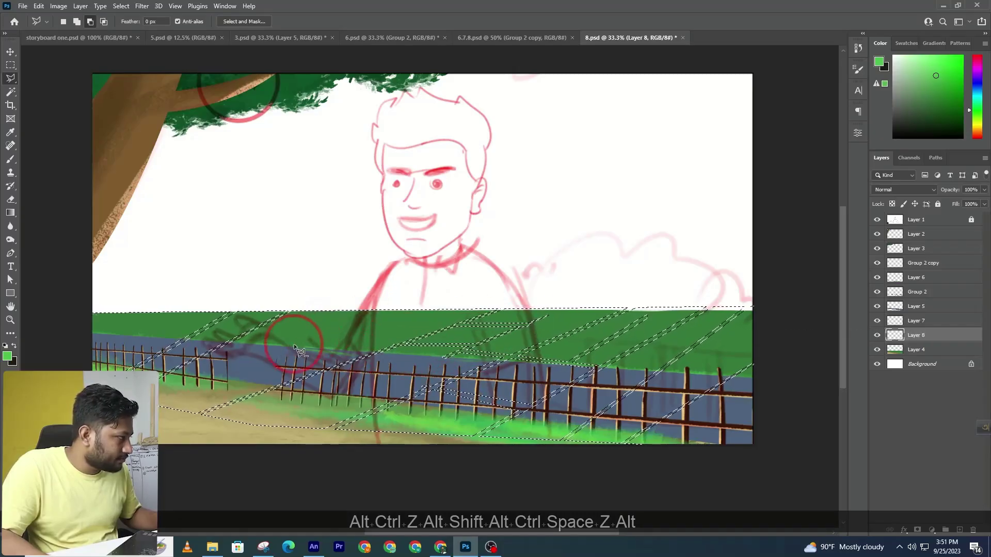
# - Subtract another thin diagonal strip by the figure's forearm and several small horizontal slivers from the green field around it
pyautogui.click(351, 323)
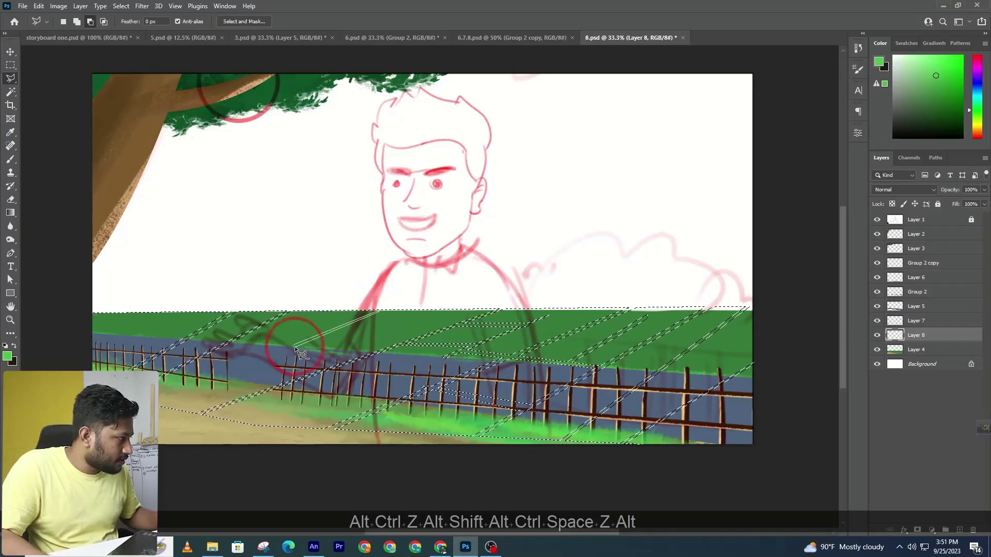
pyautogui.click(395, 334)
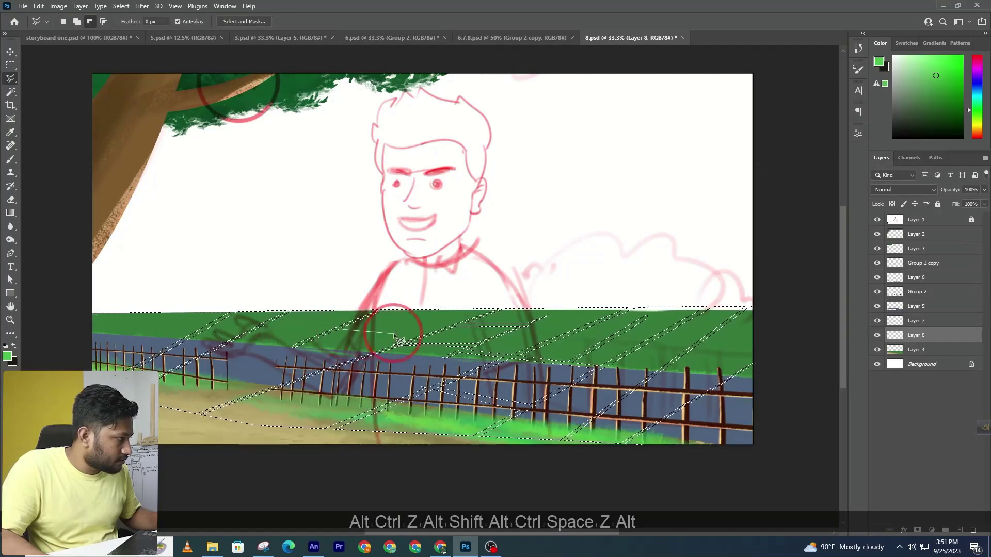
pyautogui.click(380, 316)
pyautogui.click(410, 314)
pyautogui.click(367, 319)
pyautogui.click(399, 324)
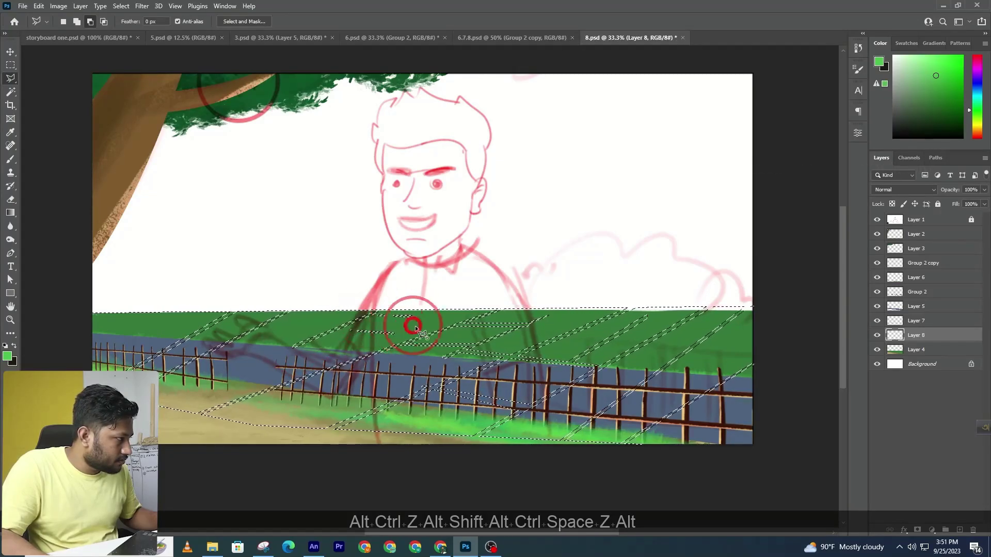
pyautogui.click(403, 323)
pyautogui.click(448, 312)
pyautogui.click(456, 312)
pyautogui.doubleClick(426, 323)
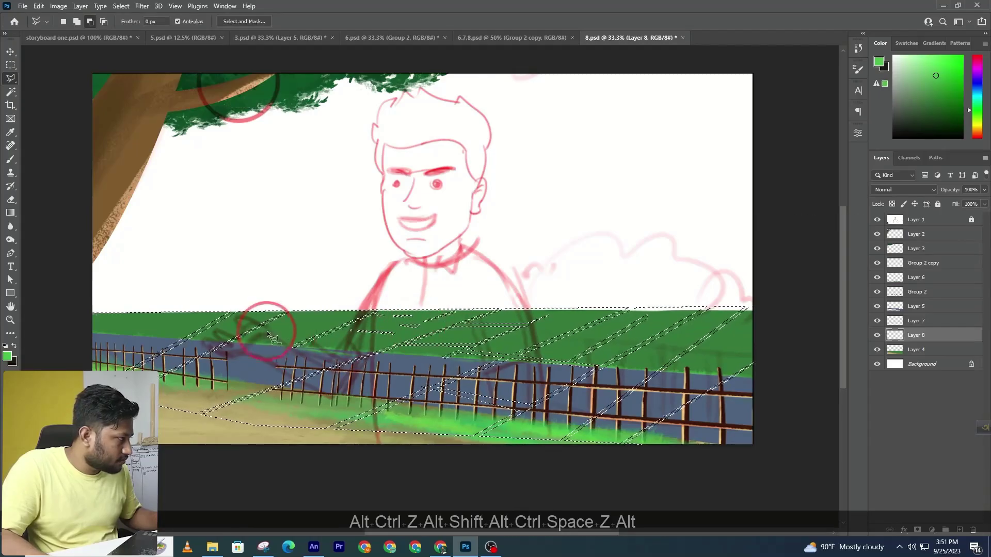
# - Subtract a short horizontal sliver from the field selection near the horizon, between the sketched hand and shoulder
pyautogui.click(310, 321)
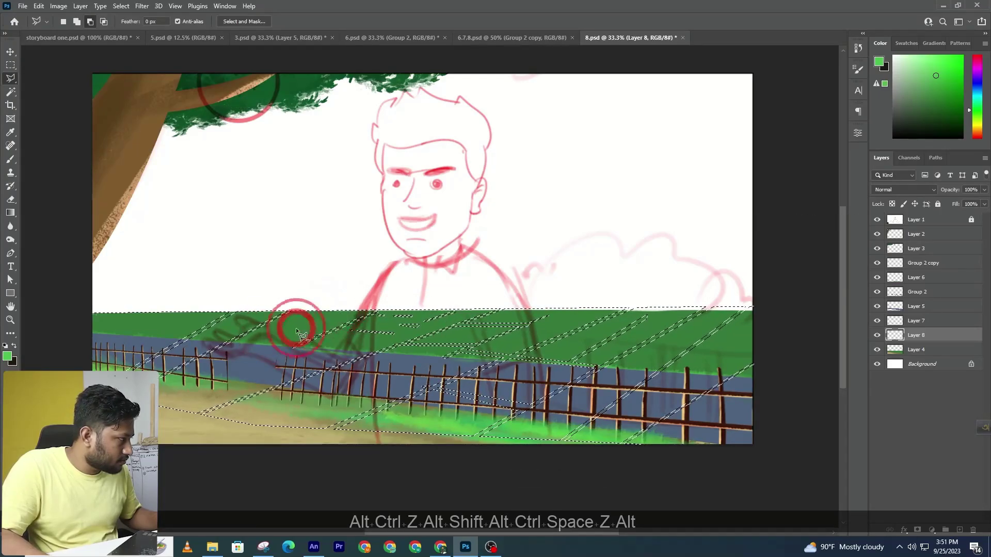
pyautogui.click(303, 322)
pyautogui.click(326, 323)
pyautogui.click(326, 322)
pyautogui.click(303, 322)
# - Subtract two thin horizontal slivers from the field selection across the sketched figure's hand and forearm
pyautogui.click(253, 329)
pyautogui.click(277, 332)
pyautogui.click(252, 329)
pyautogui.click(280, 332)
pyautogui.click(322, 336)
pyautogui.click(321, 336)
pyautogui.click(277, 334)
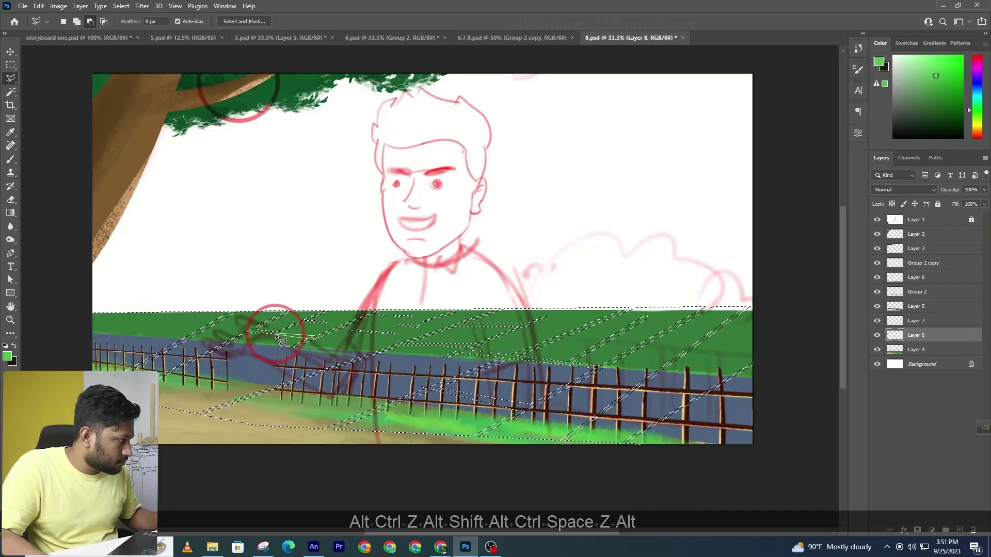
# - Subtract one short and one longer horizontal sliver from the field selection around the figure's torso edge, beside the cloud sketch
pyautogui.click(549, 325)
pyautogui.click(568, 327)
pyautogui.click(549, 325)
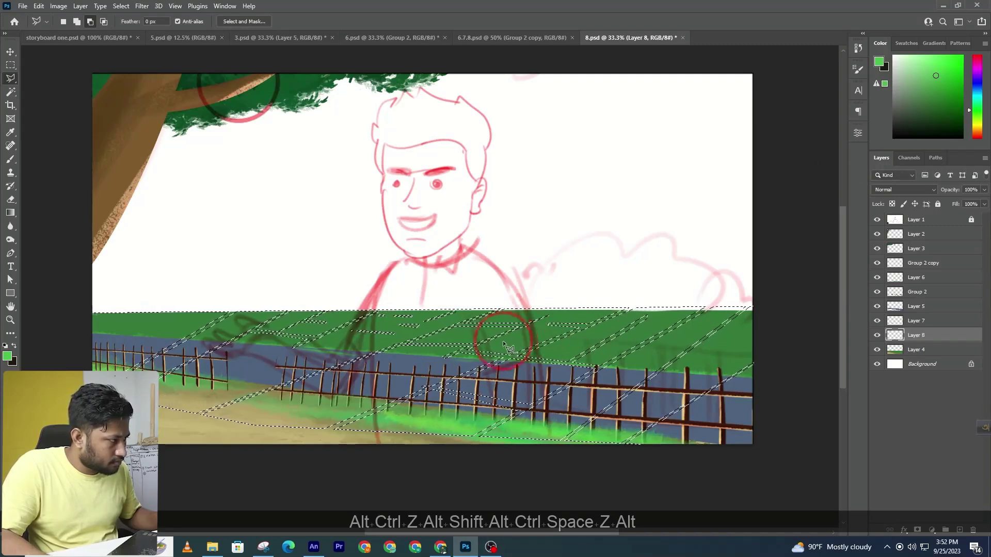
pyautogui.click(496, 338)
pyautogui.click(492, 336)
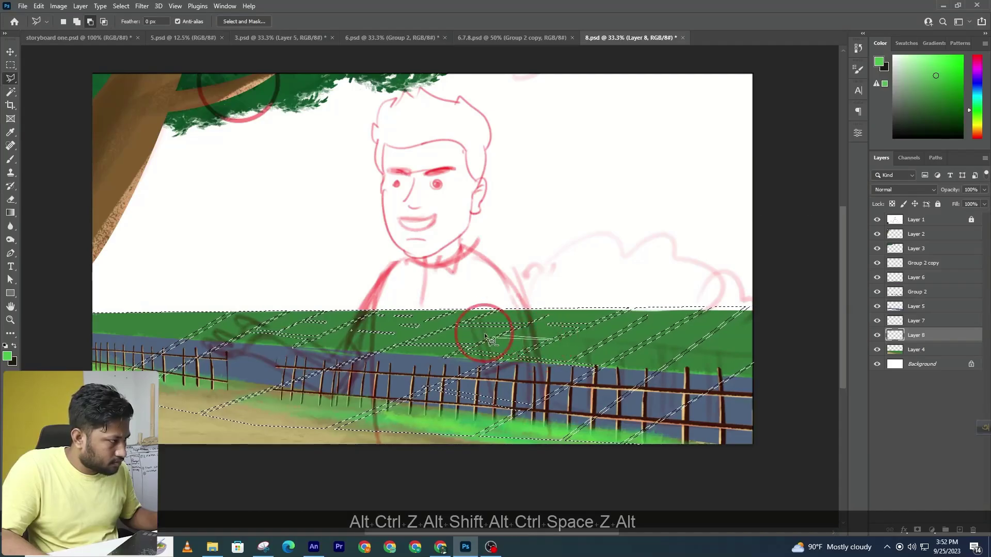
pyautogui.click(576, 337)
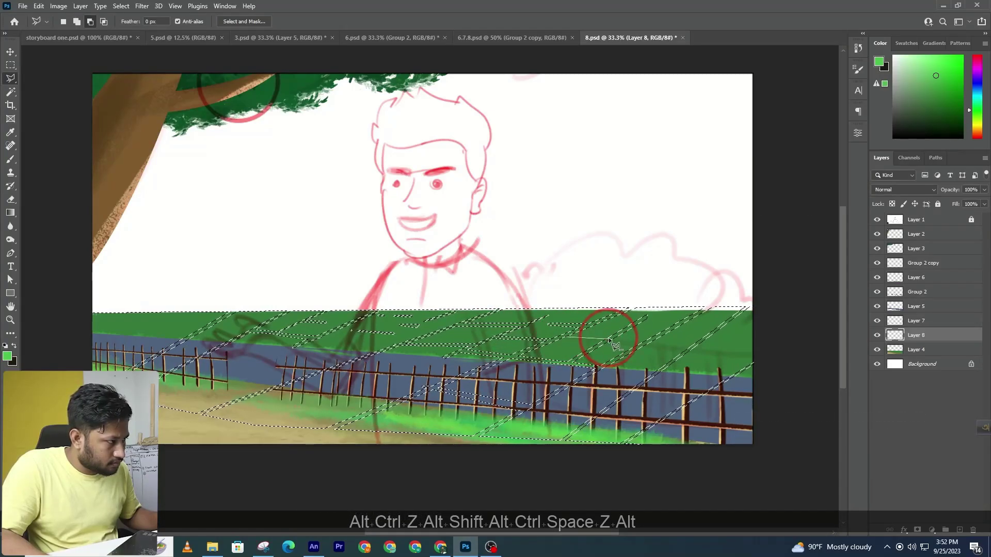
# - Subtract several thin horizontal slivers from the field selection between the two long diagonal strips beyond the figure's torso
pyautogui.click(633, 333)
pyautogui.click(670, 329)
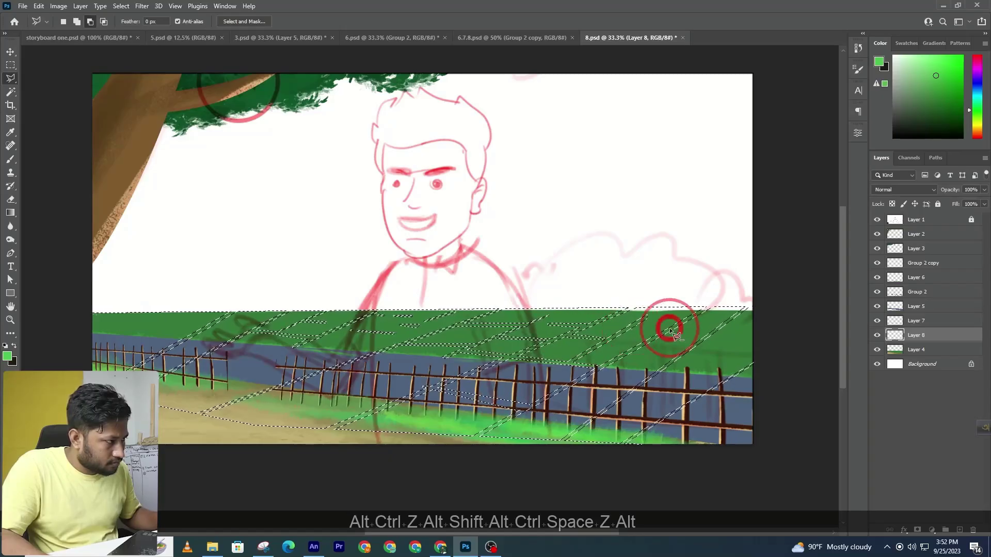
pyautogui.click(628, 325)
pyautogui.click(592, 343)
pyautogui.click(620, 350)
pyautogui.click(639, 342)
pyautogui.click(607, 344)
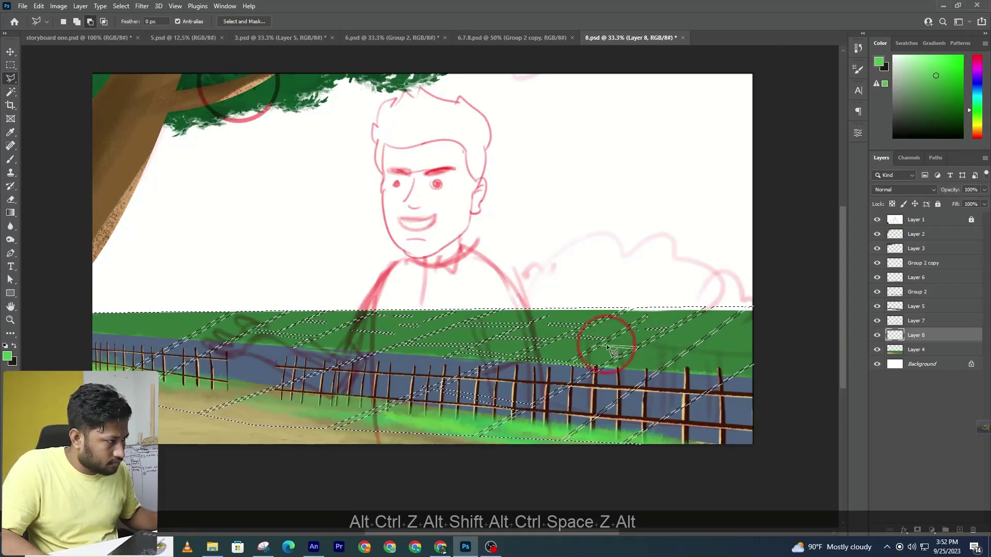
# - Subtract bent slivers from the field's far end, running horizontally and rising diagonally towards the horizon and canvas edge
pyautogui.click(675, 328)
pyautogui.click(706, 330)
pyautogui.click(714, 314)
pyautogui.click(724, 306)
pyautogui.click(691, 336)
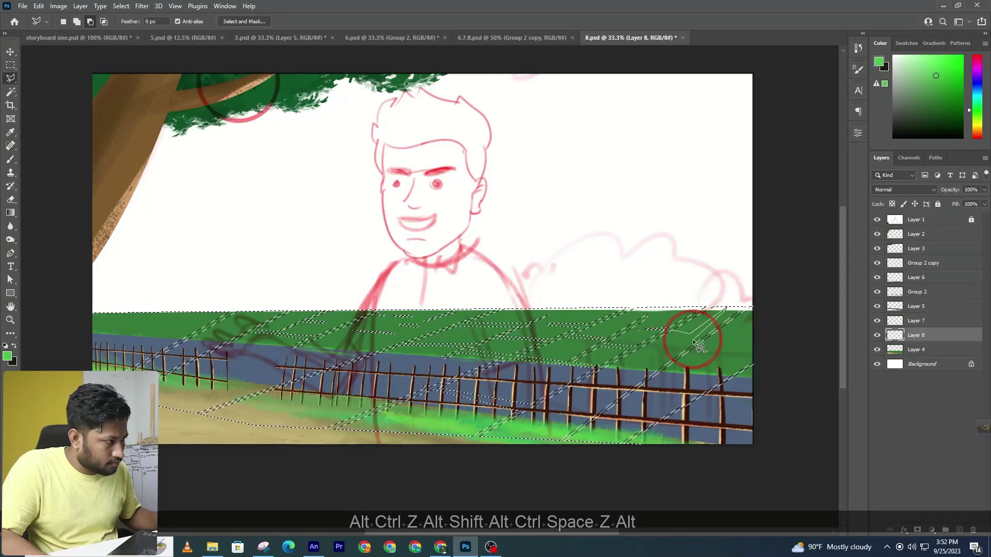
pyautogui.click(671, 336)
pyautogui.click(736, 339)
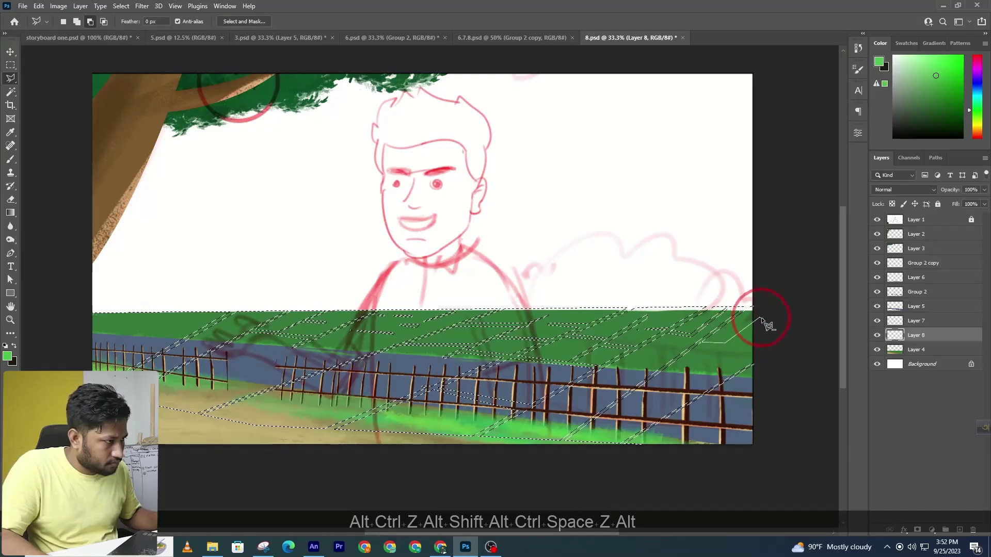
pyautogui.doubleClick(721, 359)
pyautogui.click(738, 338)
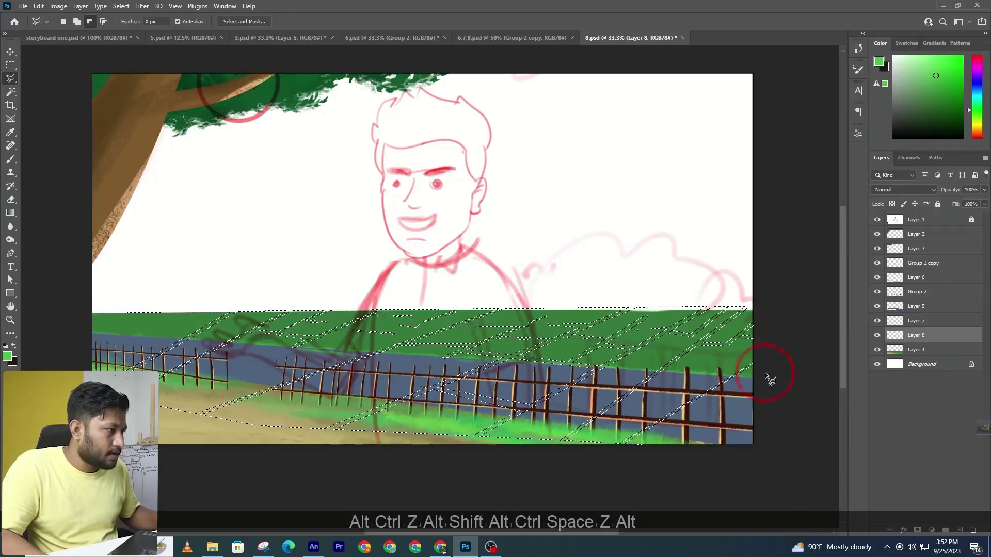
# - Switch to the Brush tool, try a bright green stroke over the selected field, and undo it
pyautogui.keyDown('ctrl'); pyautogui.keyDown('alt'); pyautogui.click(720, 334); pyautogui.keyUp('alt'); pyautogui.keyUp('ctrl')
pyautogui.click(10, 158)
pyautogui.keyDown('ctrl'); pyautogui.click(630, 327); pyautogui.keyUp('ctrl')
pyautogui.keyDown('ctrl'); pyautogui.click(579, 322); pyautogui.keyUp('ctrl')
pyautogui.keyDown('ctrl'); pyautogui.keyDown('alt'); pyautogui.click(580, 327); pyautogui.keyUp('alt'); pyautogui.keyUp('ctrl')
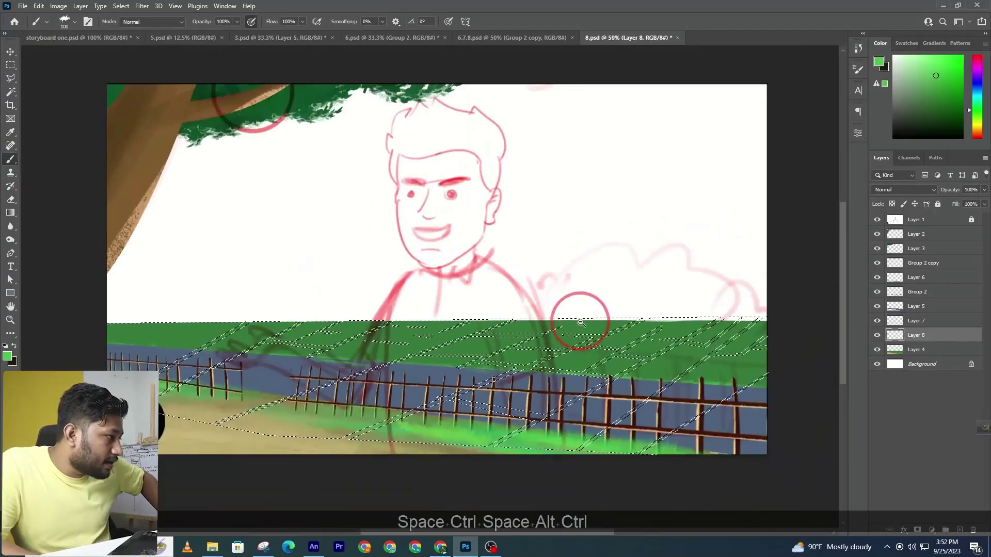
pyautogui.hotkey('ctrl', 'z')
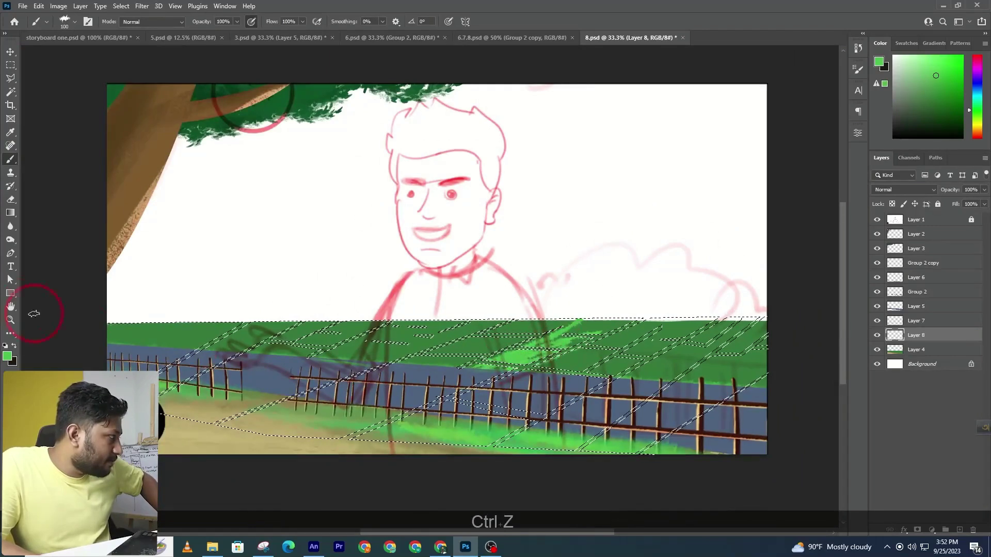
# - Set the foreground colour to a muted light green with a hue of 95°
pyautogui.click(7, 357)
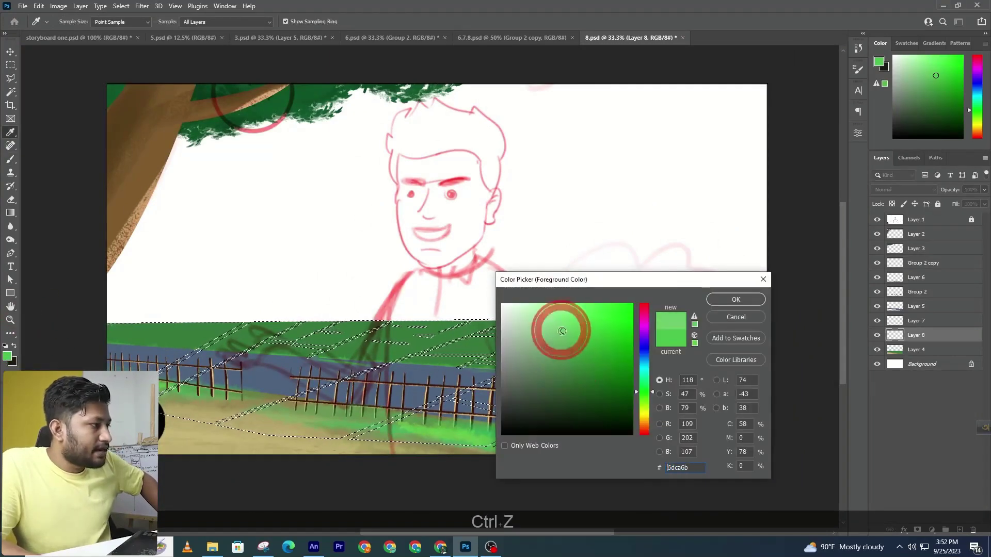
pyautogui.moveTo(562, 331); pyautogui.dragTo(558, 329)
pyautogui.moveTo(646, 403); pyautogui.dragTo(646, 405)
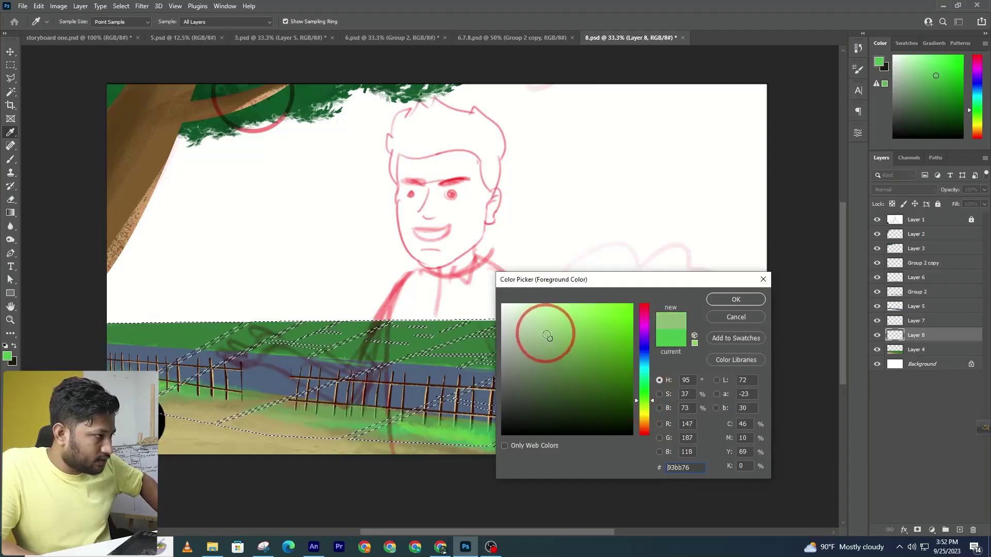
pyautogui.moveTo(545, 331); pyautogui.dragTo(551, 337)
pyautogui.click(735, 300)
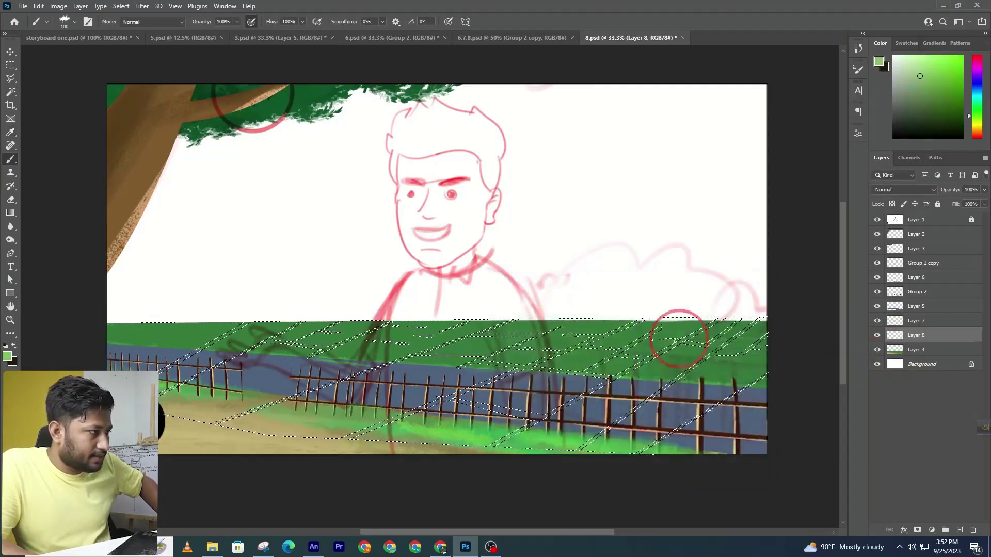
# - Choose the texture paint brush from the "texure" brush folder
pyautogui.click(74, 22)
pyautogui.scroll(2, 84, 201)
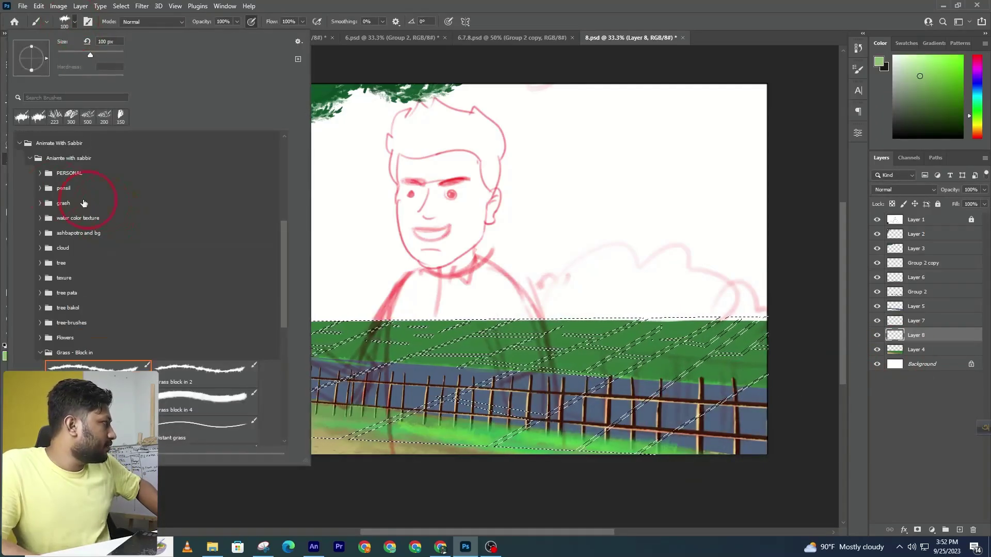
pyautogui.click(41, 182)
pyautogui.click(40, 181)
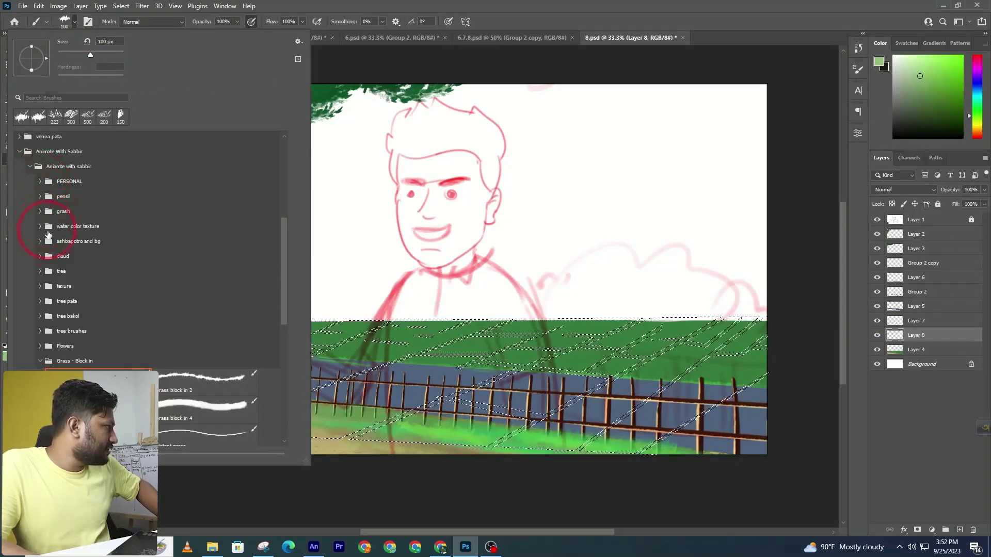
pyautogui.click(41, 288)
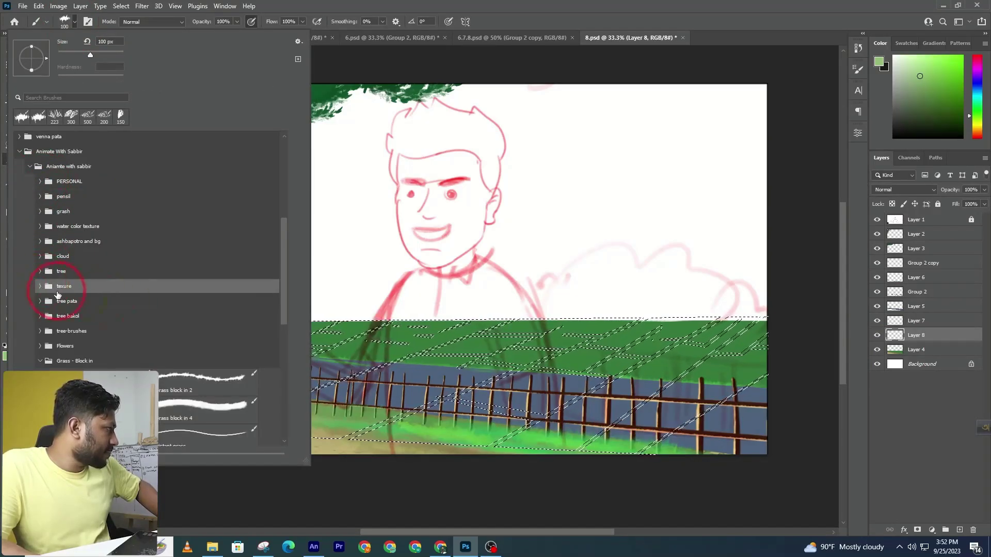
pyautogui.click(42, 287)
pyautogui.scroll(-1, 227, 341)
pyautogui.click(206, 364)
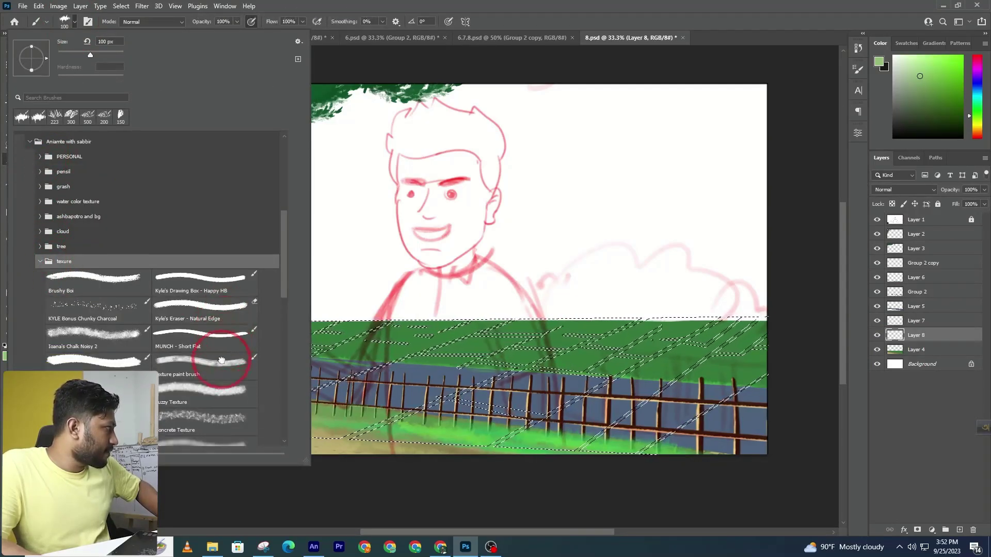
# - Paint the selected field plots with muted light green, reducing the textured brush's size to cover the whole field
pyautogui.click(480, 333)
pyautogui.hotkey('ctrl', 'z')
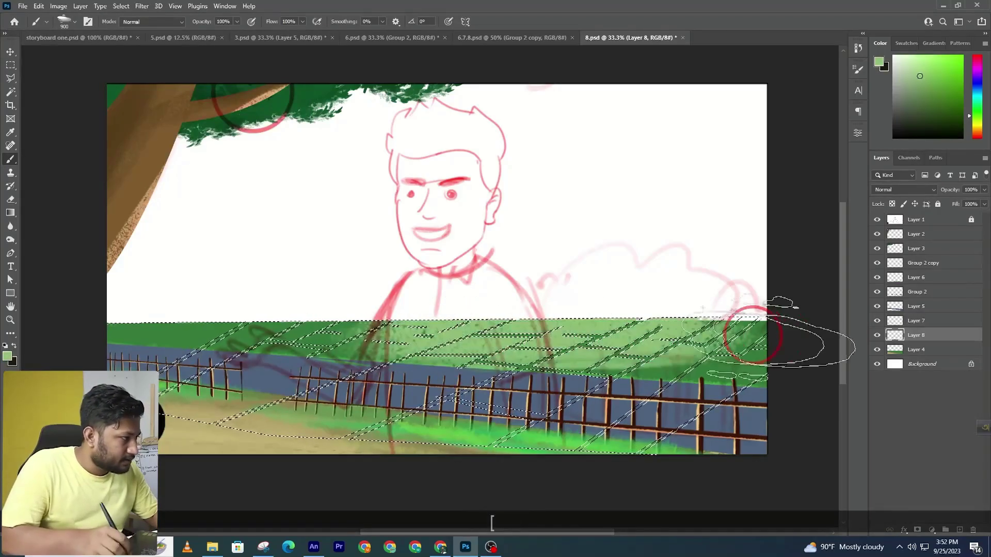
pyautogui.moveTo(576, 354); pyautogui.dragTo(570, 382)
pyautogui.press('[')
pyautogui.press('[')
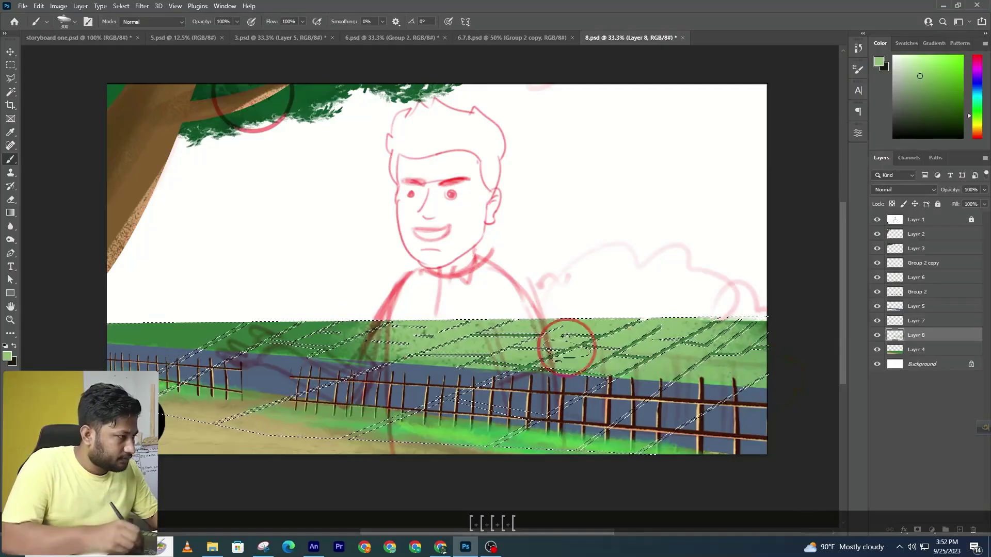
pyautogui.moveTo(296, 336); pyautogui.dragTo(392, 350)
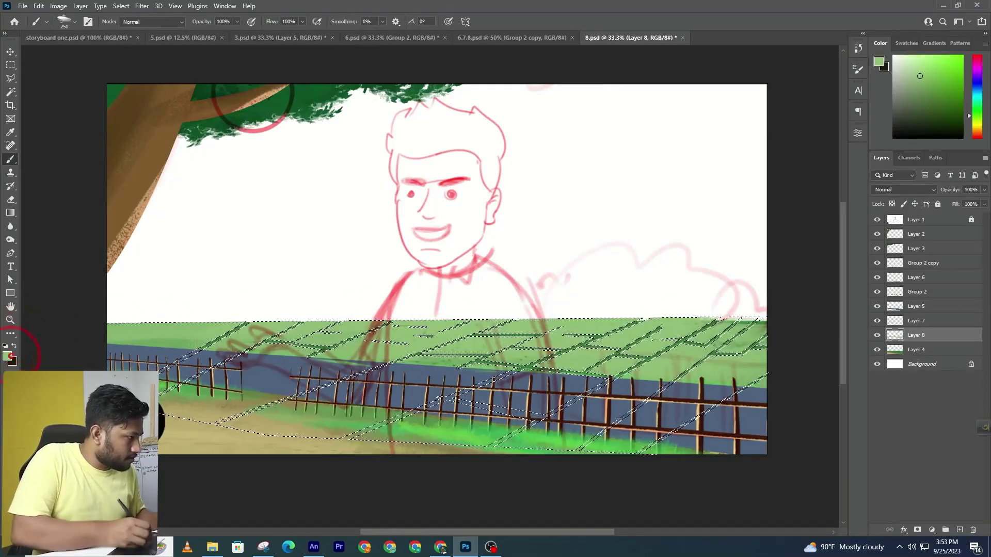
# - Switch to a lighter yellow-green and paint highlight patches over several field plots with the brush reduced to 125 px
pyautogui.click(7, 356)
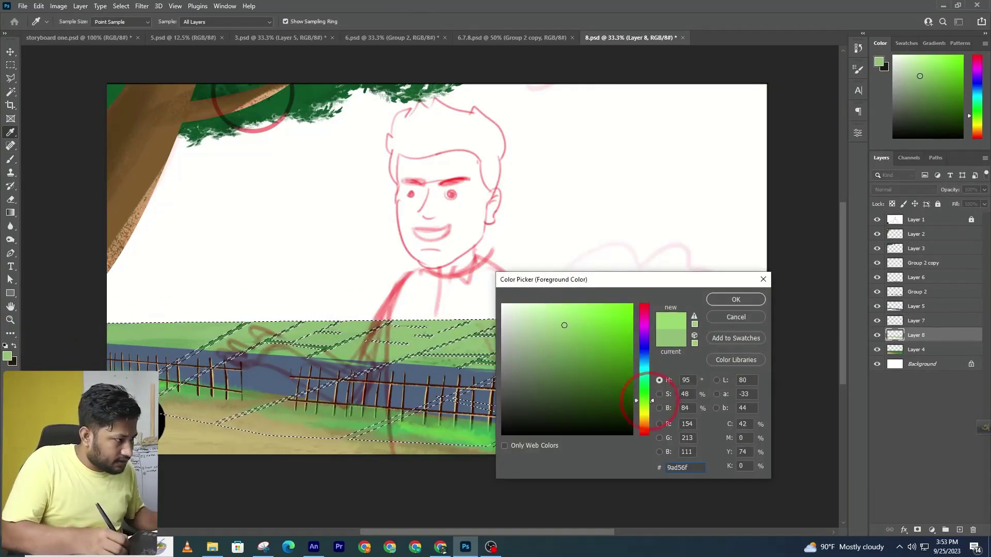
pyautogui.click(734, 299)
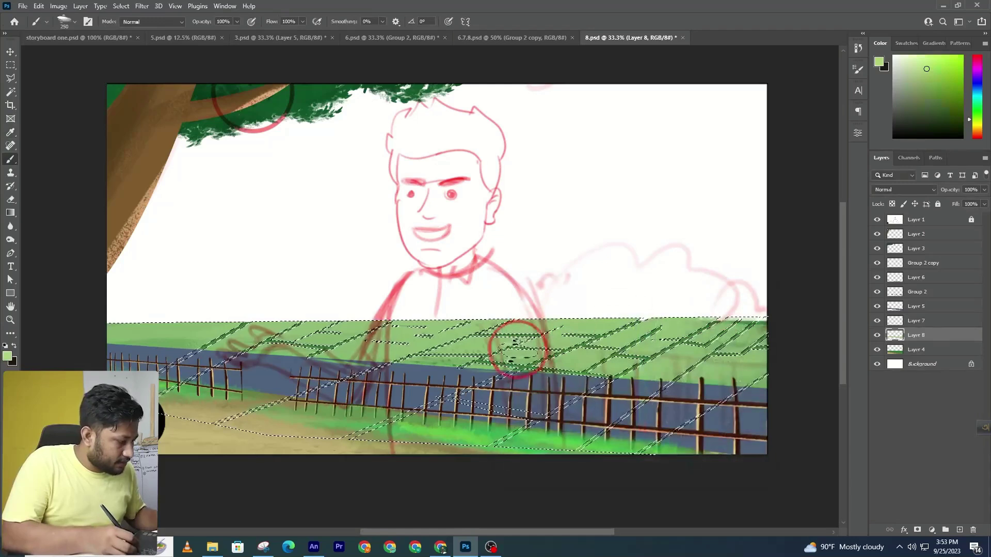
pyautogui.press('[')
pyautogui.press('[')
pyautogui.press('[')
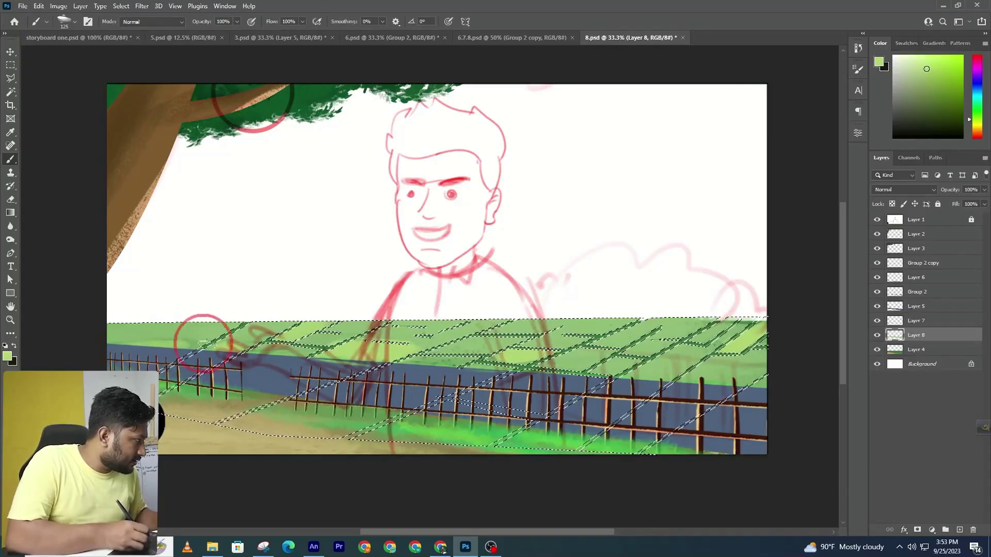
# - Paint darker olive-green patches over some field plots with the same textured brush and clear the selection
pyautogui.click(7, 356)
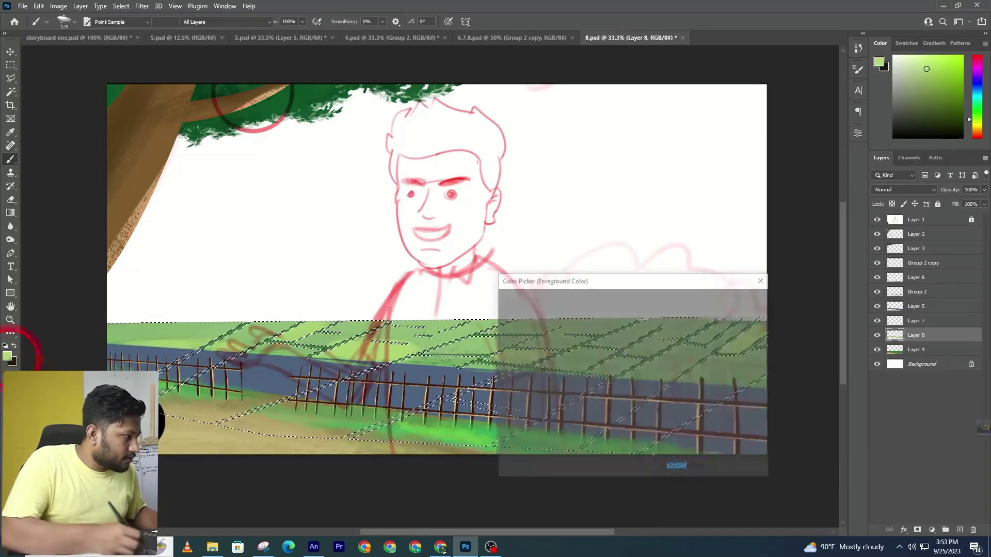
pyautogui.click(577, 361)
pyautogui.click(717, 300)
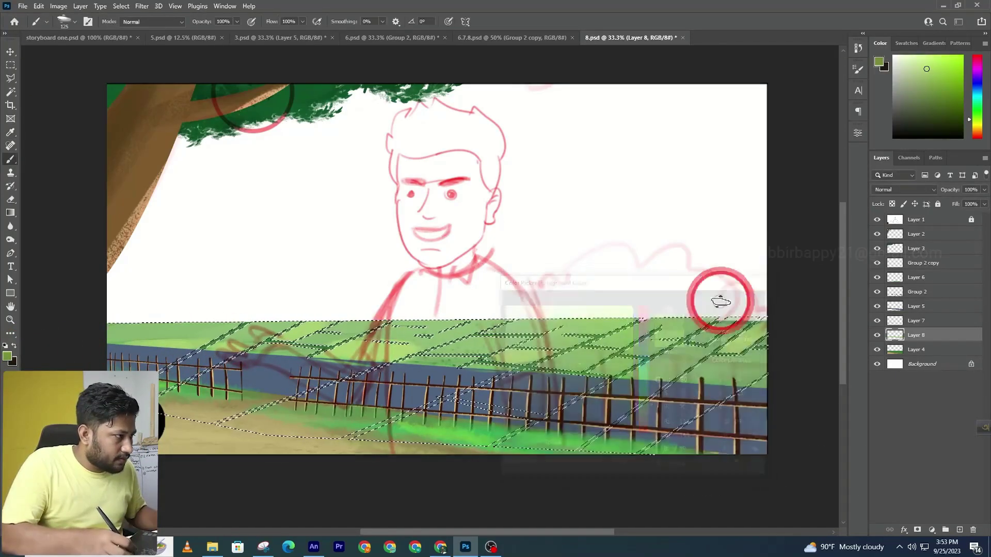
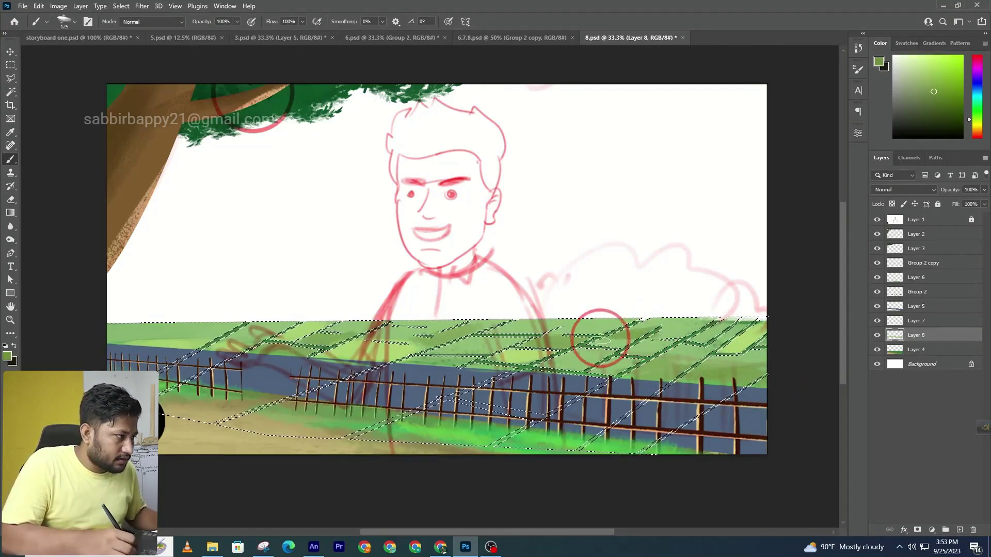
pyautogui.press('ctrl')
pyautogui.hotkey('ctrl', 'd')
# - Activate the freehand Lasso tool and add a new layer between Layer 4 and the Background
pyautogui.keyDown('alt'); pyautogui.click(623, 350); pyautogui.keyUp('alt')
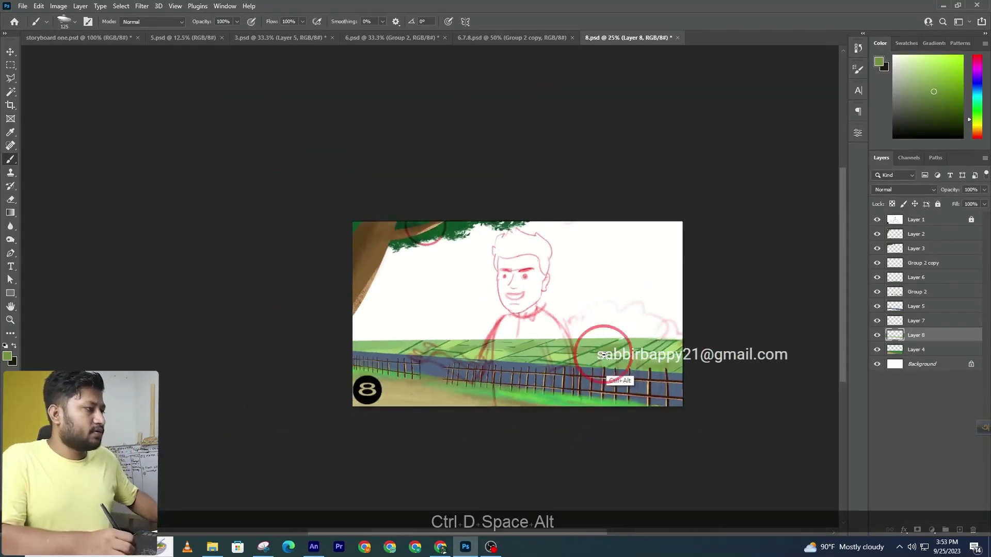
pyautogui.keyDown('ctrl'); pyautogui.click(626, 343); pyautogui.keyUp('ctrl')
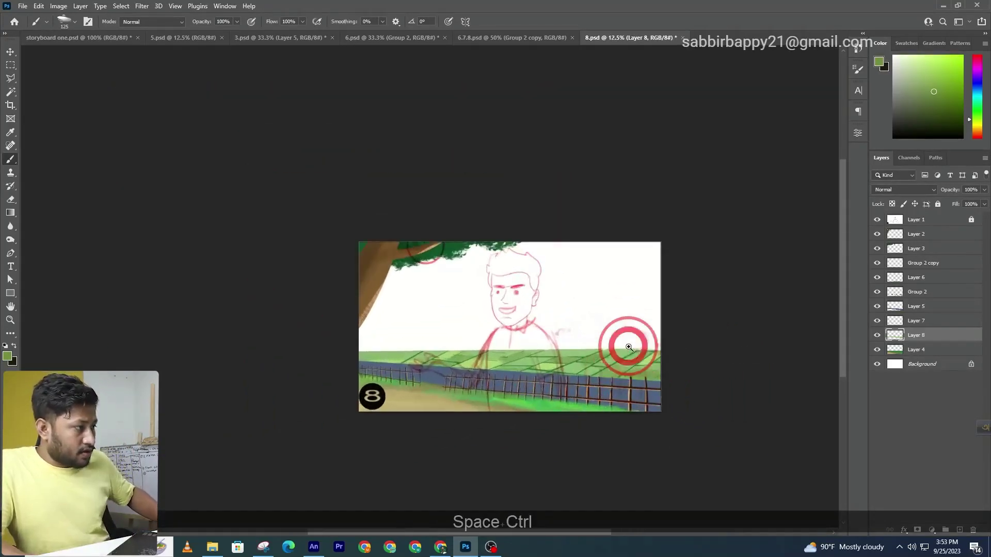
pyautogui.press('ctrl')
pyautogui.moveTo(10, 78); pyautogui.dragTo(44, 78)
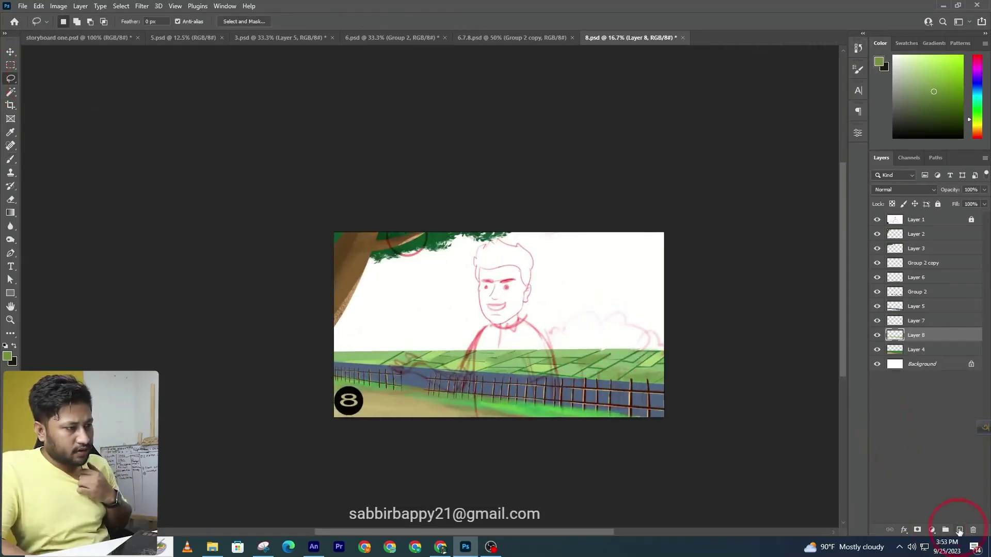
pyautogui.click(958, 530)
pyautogui.moveTo(918, 336); pyautogui.dragTo(915, 371)
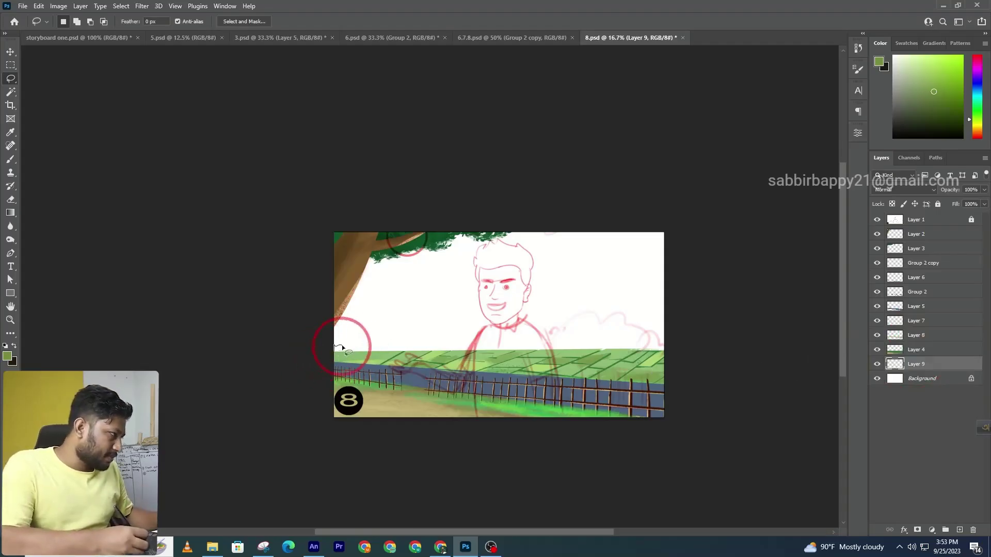
# - Lasso a bumpy treeline shape along the whole horizon, closing the selection behind the field and water
pyautogui.moveTo(387, 335); pyautogui.dragTo(426, 346)
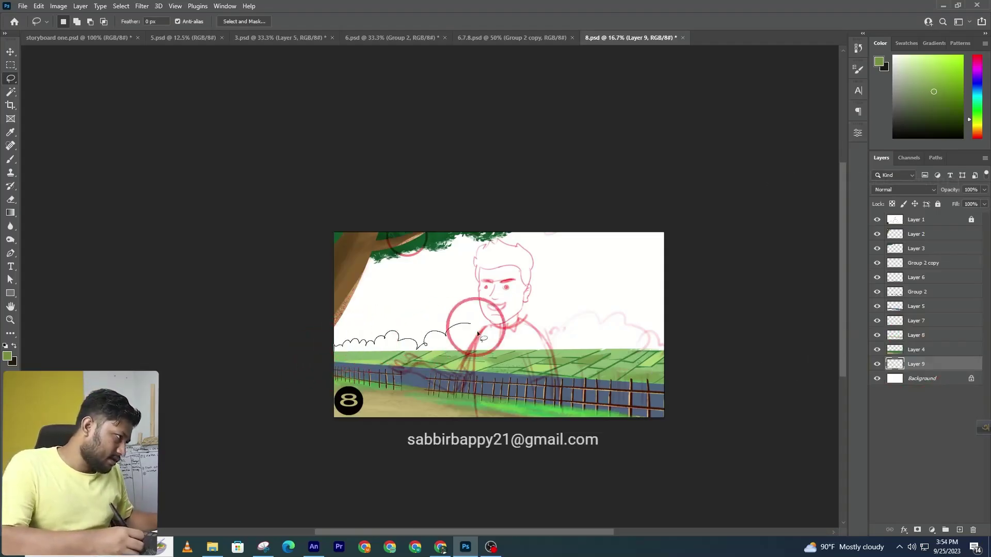
pyautogui.moveTo(555, 322); pyautogui.dragTo(610, 336)
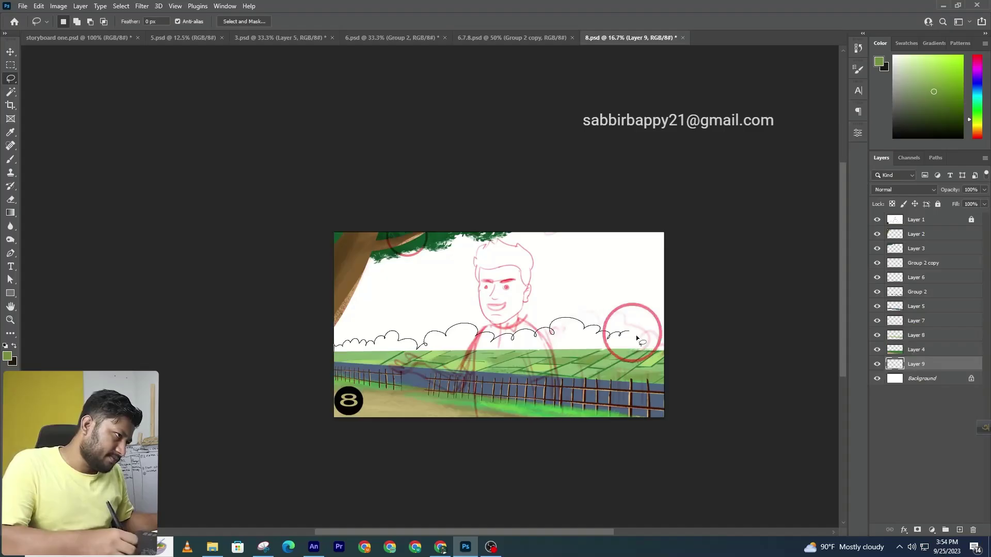
pyautogui.moveTo(329, 391); pyautogui.dragTo(253, 392)
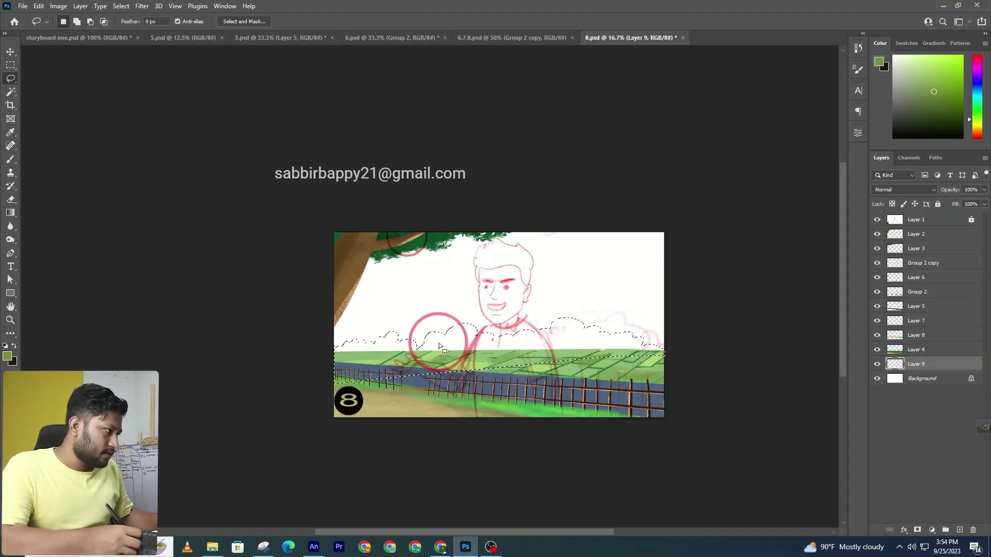
# - Activate the Brush tool and set the foreground colour to a medium blue for the distant treeline
pyautogui.moveTo(331, 356)
pyautogui.mouseDown()
pyautogui.moveTo(623, 365)
pyautogui.moveTo(610, 383)
pyautogui.moveTo(335, 426)
pyautogui.mouseUp()
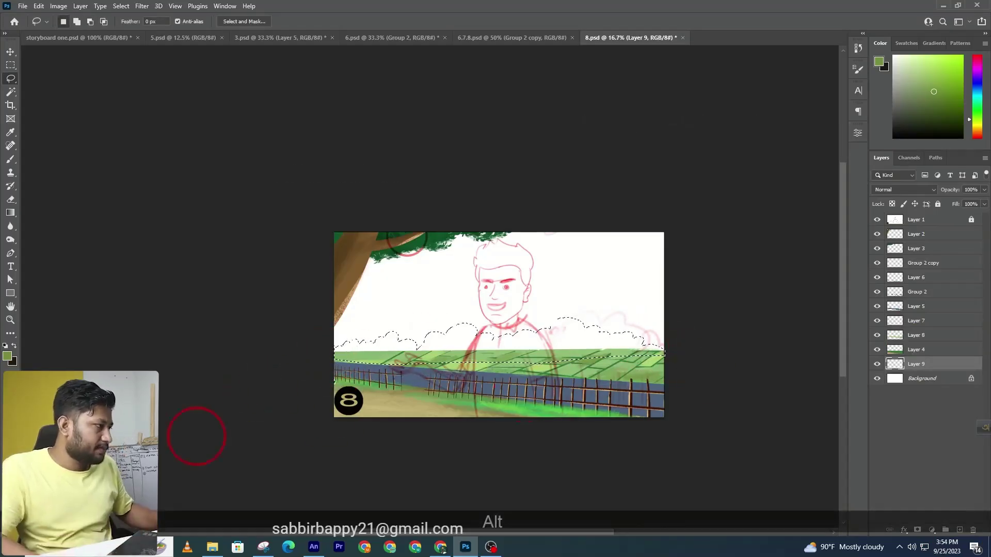
pyautogui.click(10, 159)
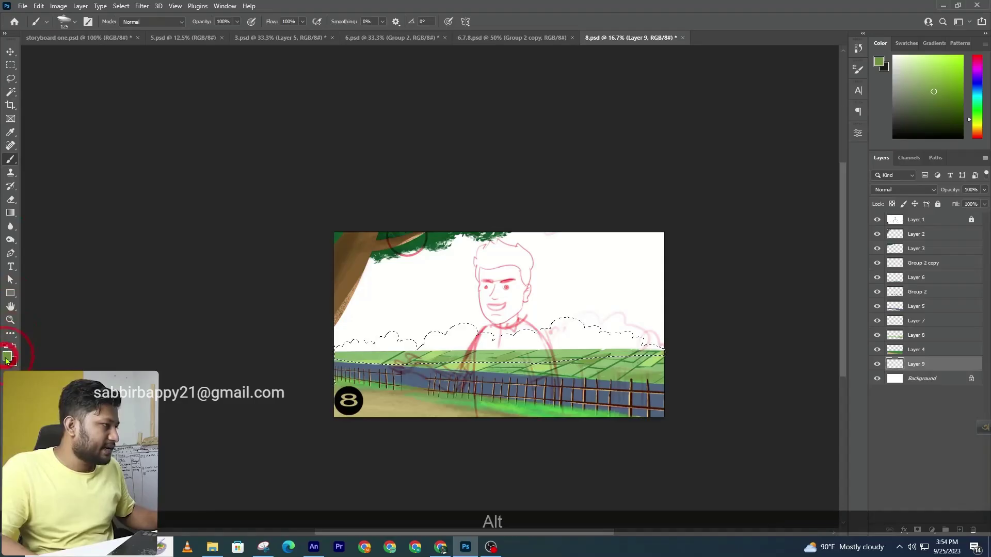
pyautogui.click(7, 356)
pyautogui.click(643, 362)
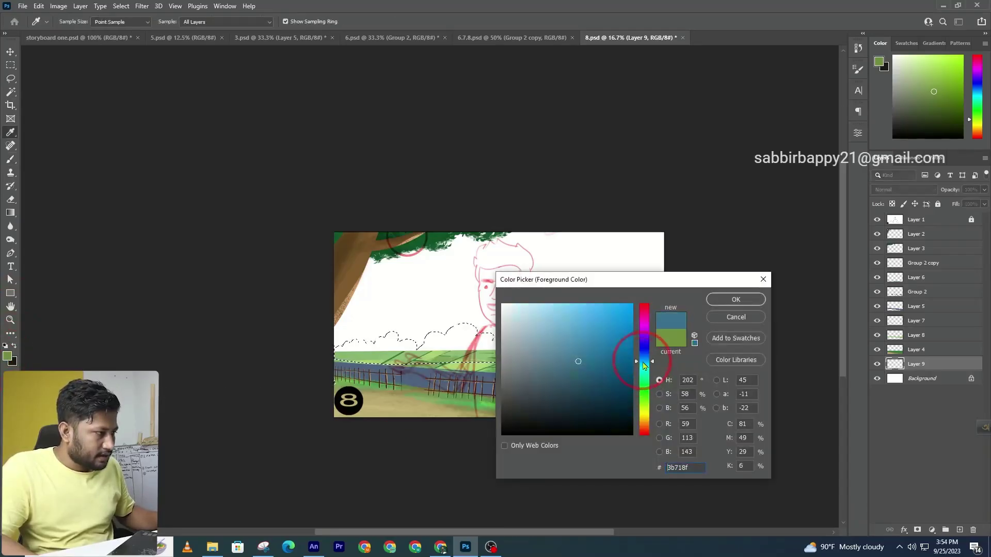
pyautogui.click(736, 300)
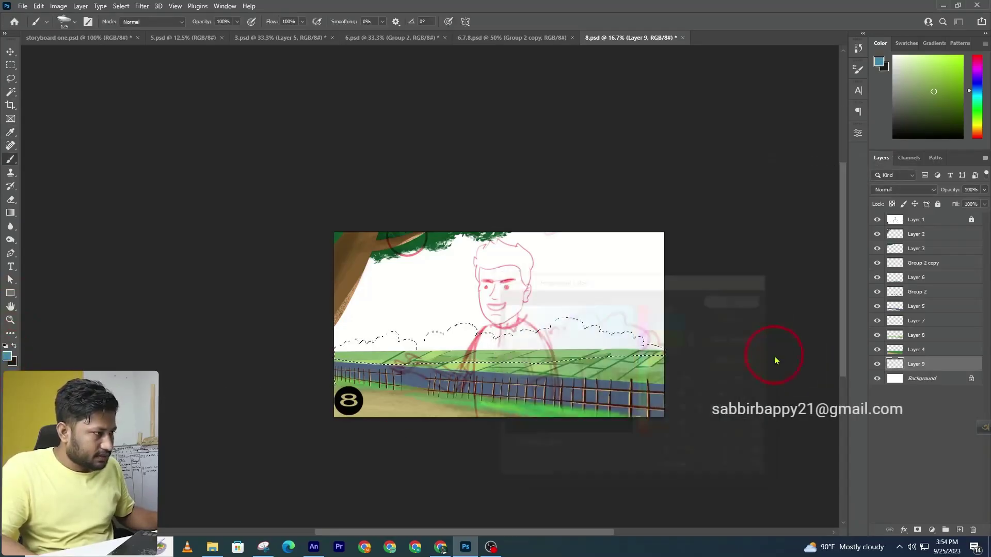
# - Fill the lassoed treeline selection with blue using a 700 px brush and clear the selection
pyautogui.moveTo(670, 349)
pyautogui.mouseDown()
pyautogui.moveTo(498, 336)
pyautogui.moveTo(339, 343)
pyautogui.mouseUp()
pyautogui.hotkey('ctrl', 'd')
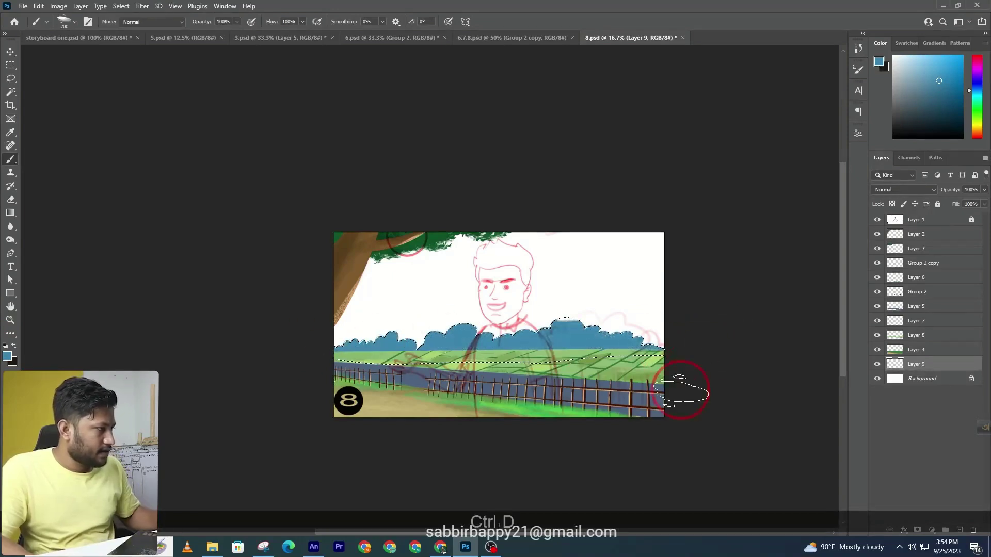
pyautogui.keyDown('alt'); pyautogui.click(609, 364); pyautogui.keyUp('alt')
pyautogui.press('z')
pyautogui.hotkey('ctrl', 'd')
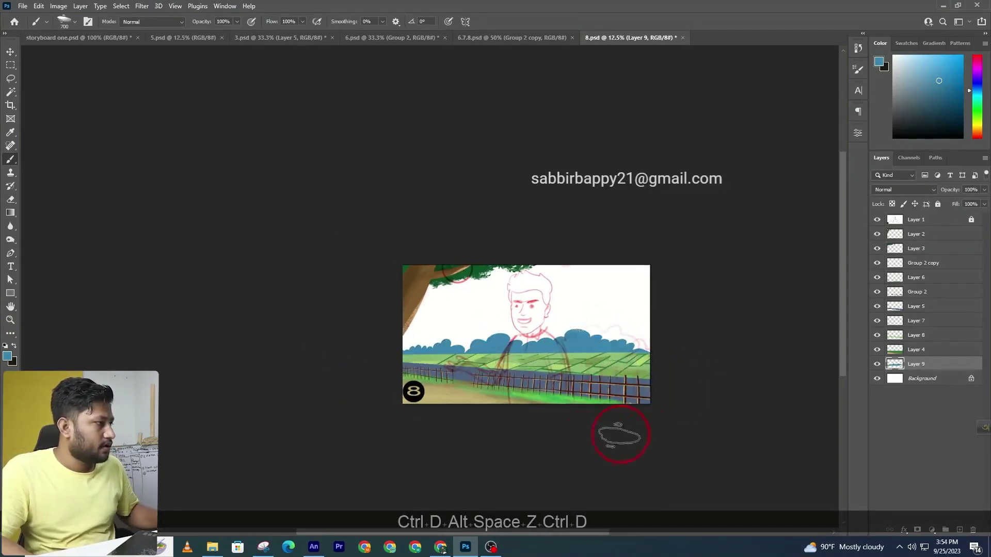
# - Marquee-select the sky area across the canvas, add a new layer just above the Background, and clear the selection
pyautogui.click(15, 66)
pyautogui.moveTo(336, 232)
pyautogui.mouseDown()
pyautogui.moveTo(380, 261)
pyautogui.moveTo(738, 382)
pyautogui.mouseUp()
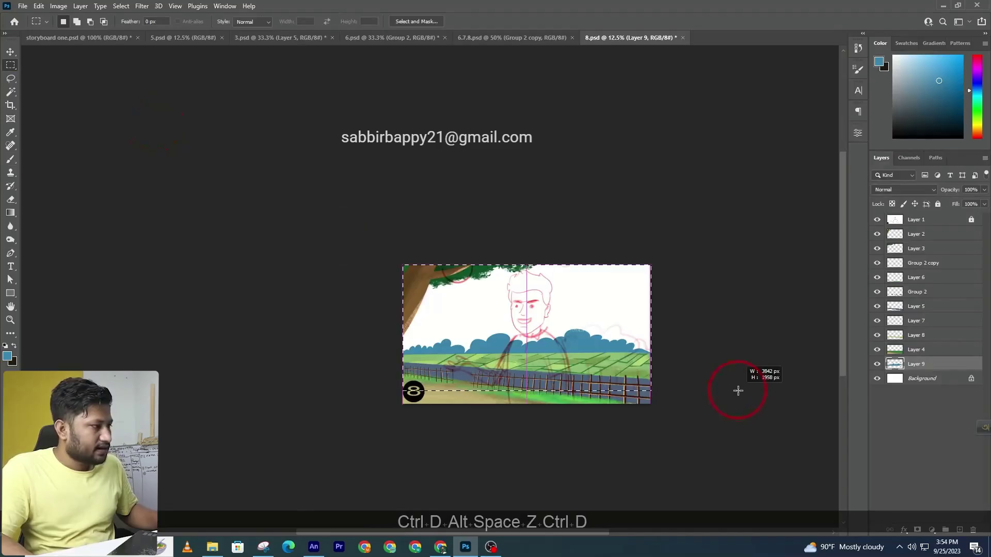
pyautogui.click(939, 378)
pyautogui.click(957, 522)
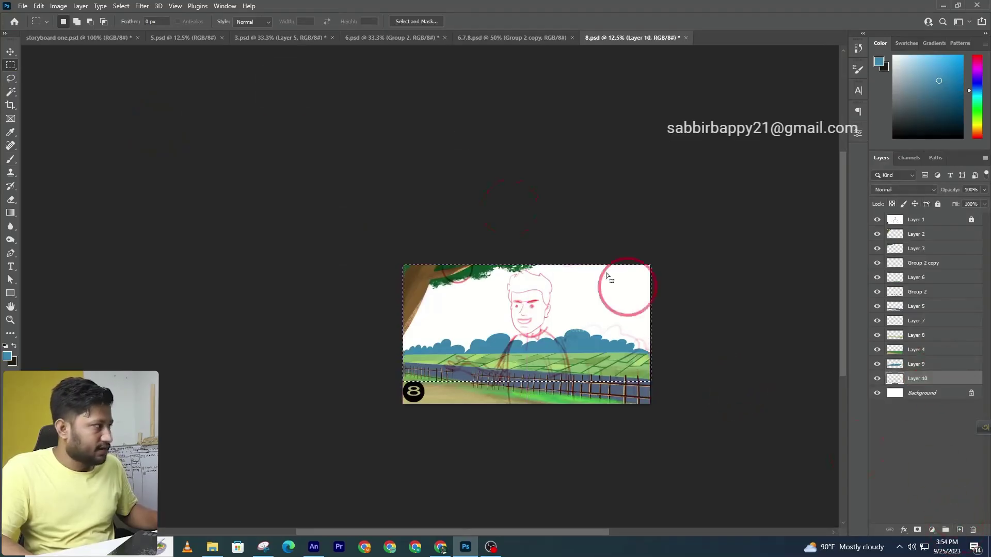
pyautogui.hotkey('ctrl', 'd')
# - Bring the sky and cloud layers from another open storyboard document into 8.psd, behind the treeline
pyautogui.press('v')
pyautogui.click(495, 37)
pyautogui.moveTo(360, 71); pyautogui.dragTo(510, 289)
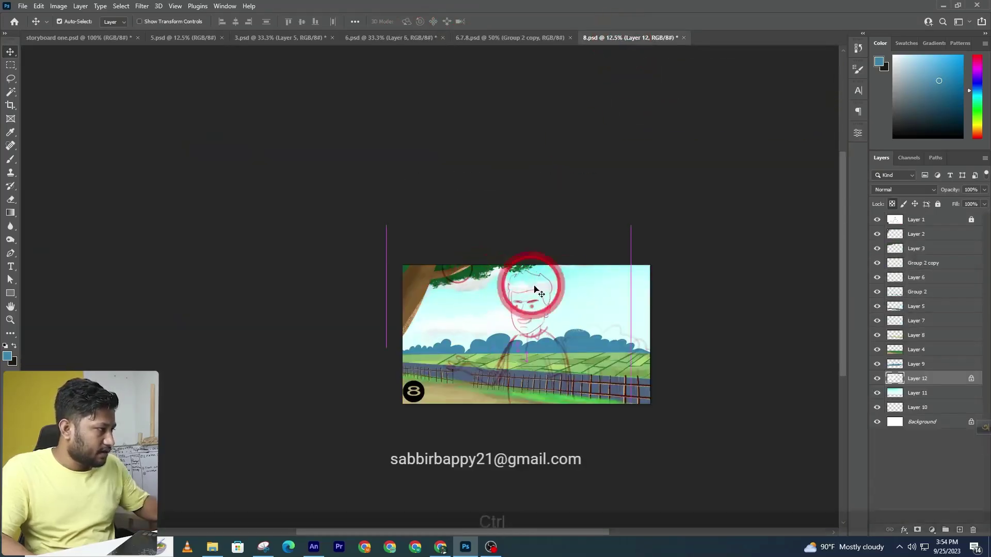
# - Free-transform the cloud layer to fit the scene's sky and nudge it upward
pyautogui.hotkey('ctrl', 't')
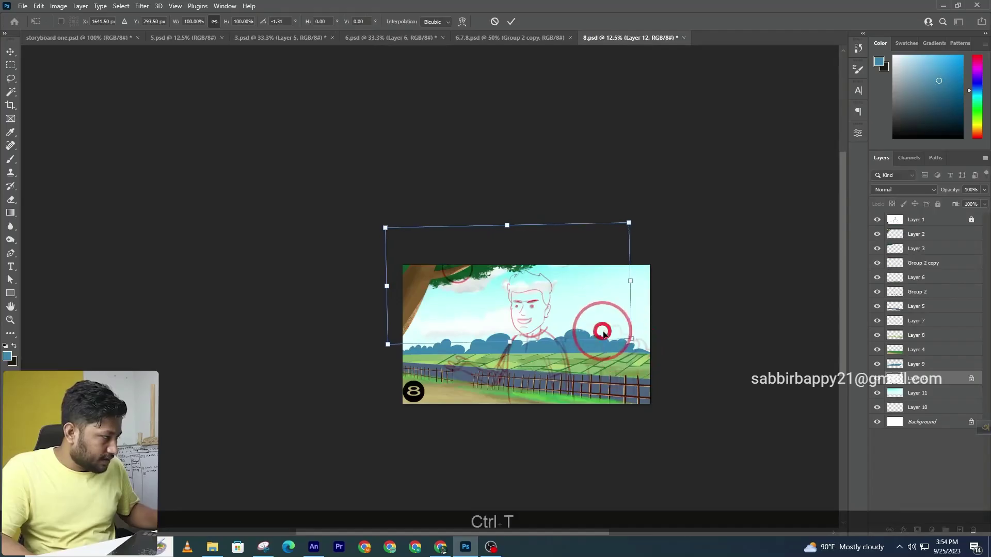
pyautogui.moveTo(629, 339); pyautogui.dragTo(579, 301)
pyautogui.press('Return')
pyautogui.press('Up')
pyautogui.press('Up')
pyautogui.press('Up')
pyautogui.press('Up')
pyautogui.press('Up')
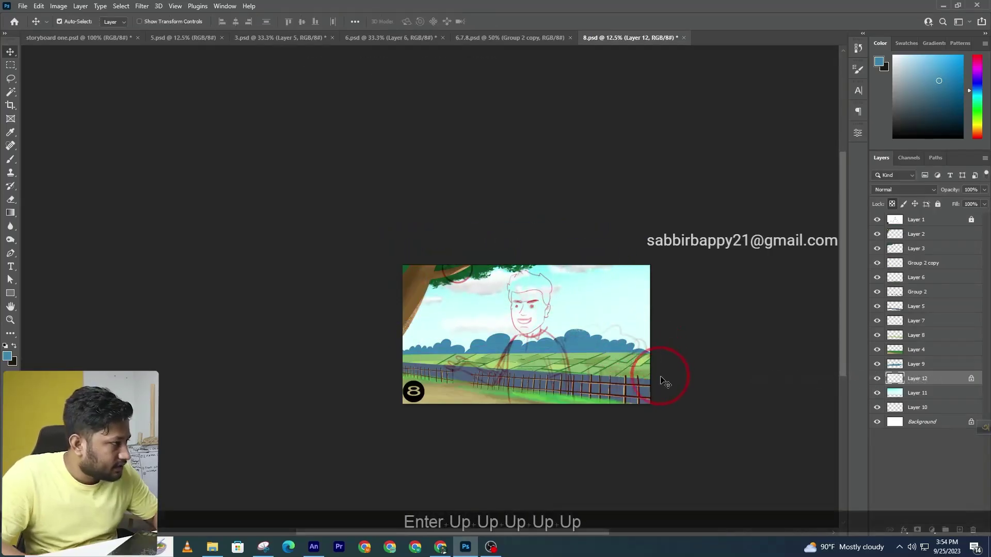
# - Try to reposition and flatten the solid blue treeline along the horizon
pyautogui.click(603, 345)
pyautogui.moveTo(602, 346); pyautogui.dragTo(527, 365)
pyautogui.hotkey('ctrl', 't')
pyautogui.press('Return')
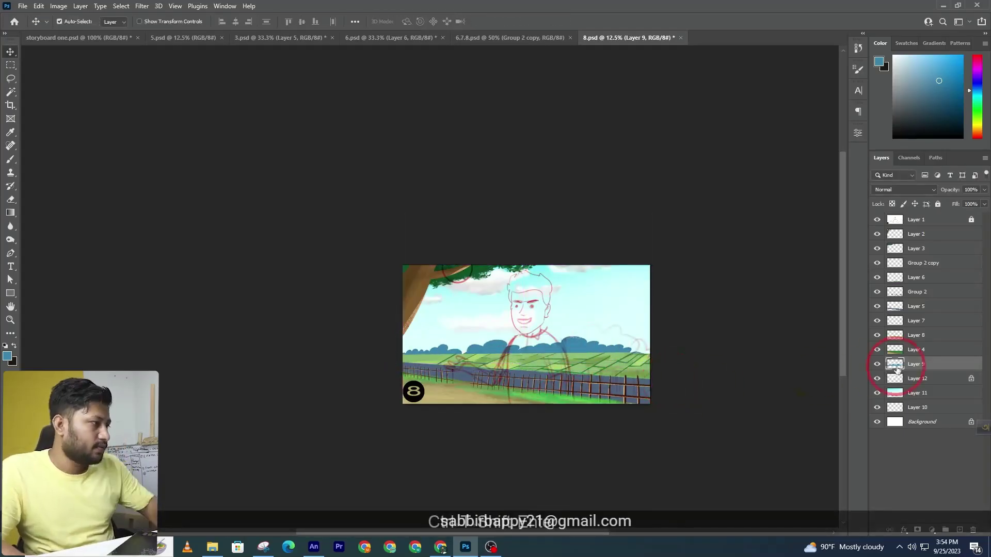
# - Delete the solid blue treeline layer and choose the "Bushes and leaves" brush from the tree brush folder
pyautogui.press('Delete')
pyautogui.hotkey('ctrl', 'space')
pyautogui.click(470, 328)
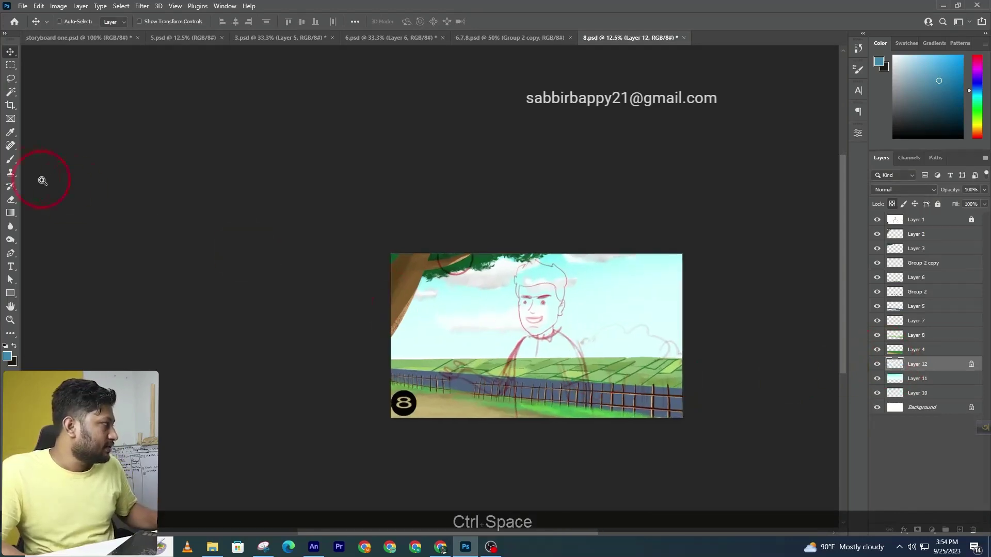
pyautogui.click(12, 160)
pyautogui.click(67, 23)
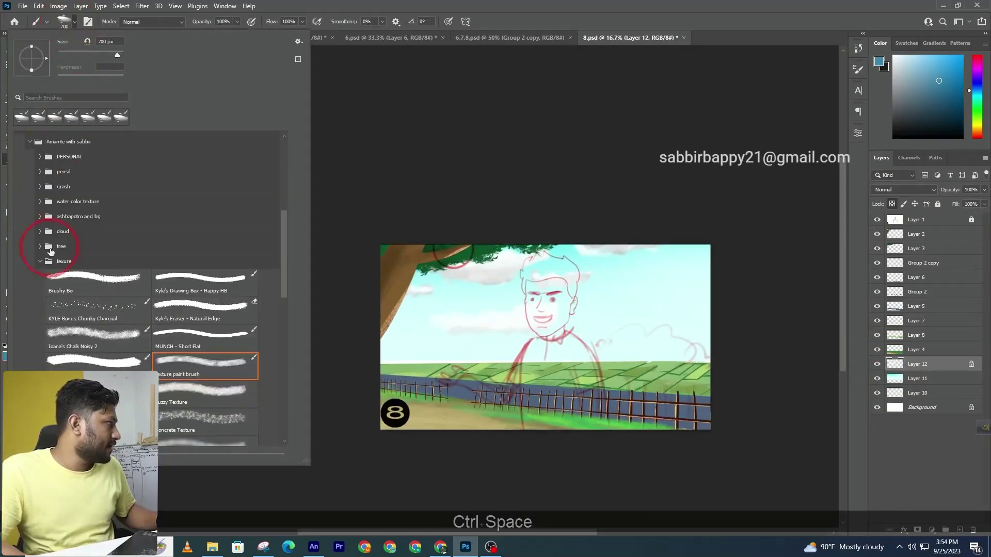
pyautogui.click(41, 261)
pyautogui.click(39, 246)
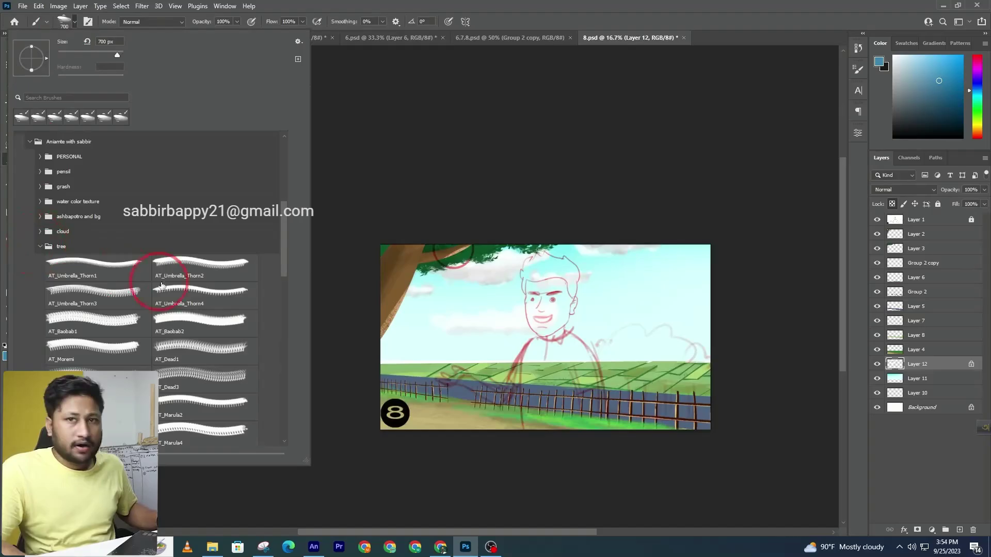
pyautogui.scroll(-5, 232, 320)
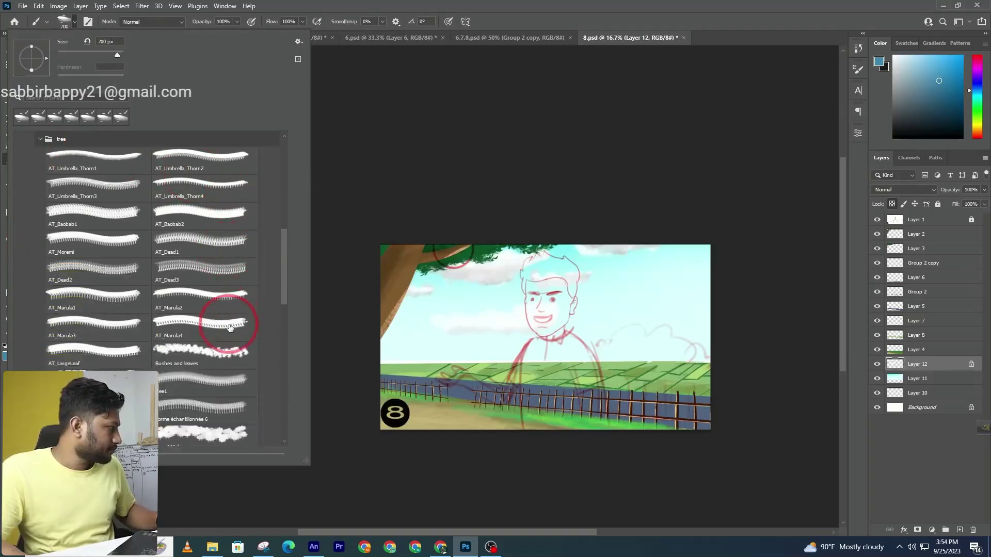
pyautogui.click(210, 338)
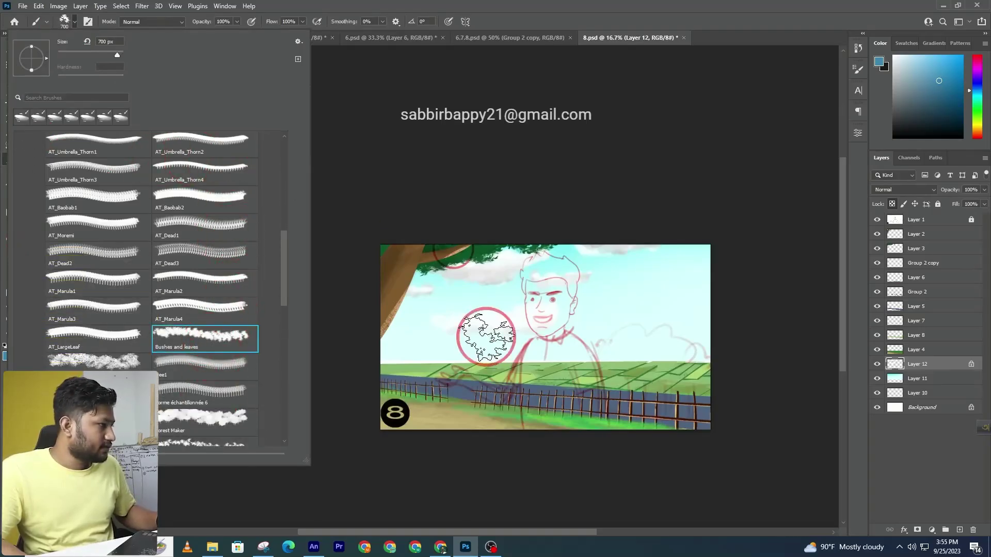
# - Undo the test dab, reduce the bush brush to 90 px, and add a new layer above Layer 12
pyautogui.click(485, 336)
pyautogui.hotkey('ctrl', 'z')
pyautogui.press('[')
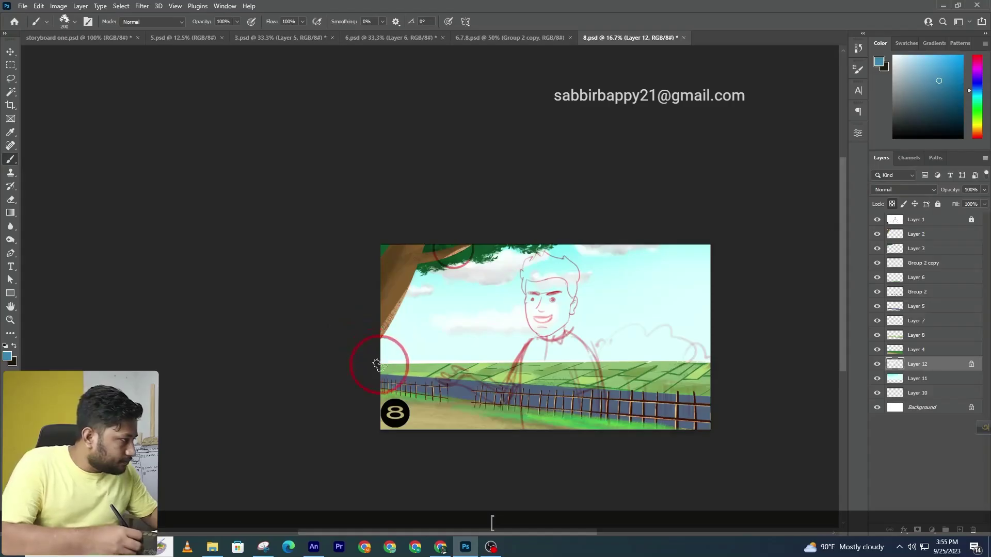
pyautogui.press('[')
pyautogui.press('[')
pyautogui.press('[')
pyautogui.press('[')
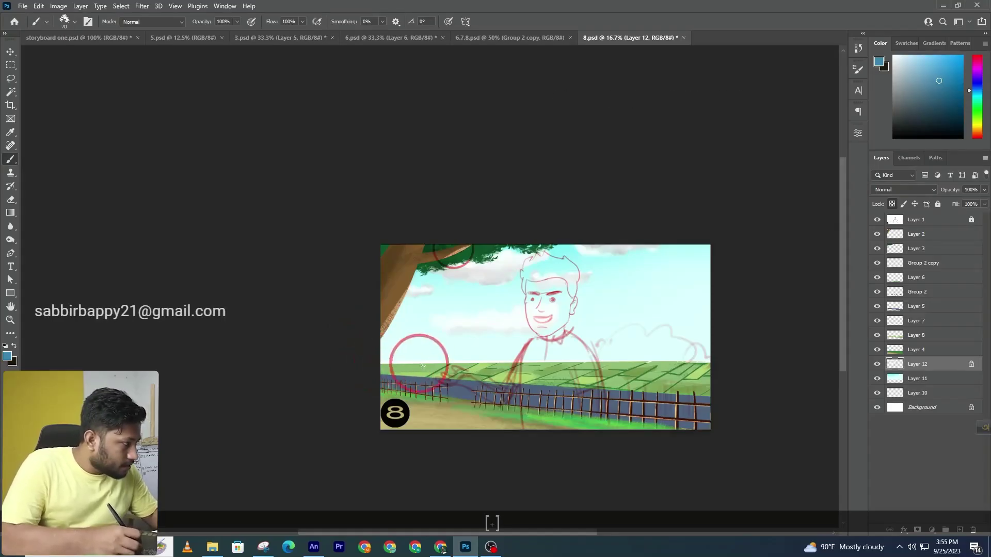
pyautogui.press(']')
pyautogui.press(']')
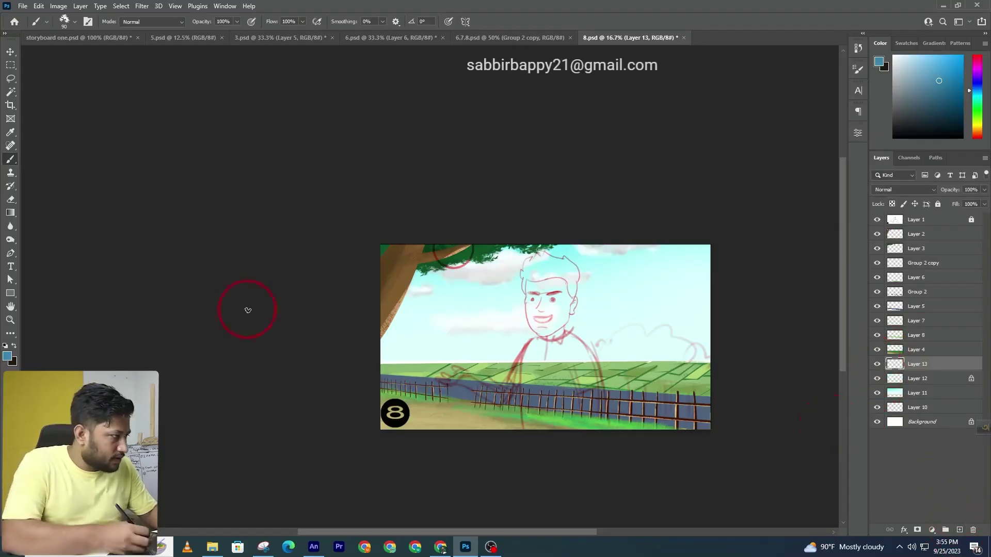
# - Paint a textured blue treeline along the whole horizon on Layer 13, enlarging the brush up to 200 px
pyautogui.press(']')
pyautogui.moveTo(399, 355); pyautogui.dragTo(687, 357)
pyautogui.press(']')
pyautogui.press(']')
pyautogui.press(']')
pyautogui.press(']')
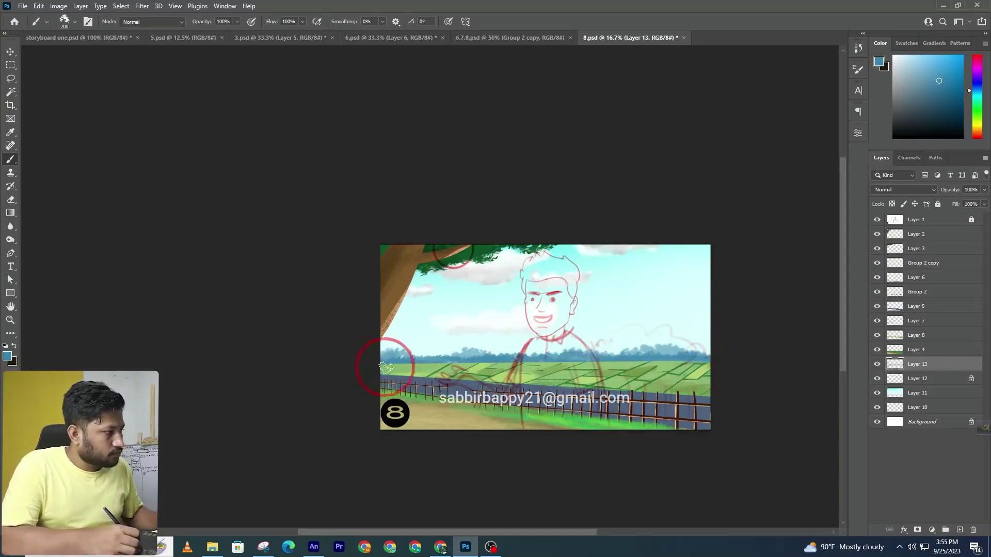
pyautogui.keyDown('ctrl'); pyautogui.keyDown('alt'); pyautogui.click(445, 365); pyautogui.keyUp('alt'); pyautogui.keyUp('ctrl')
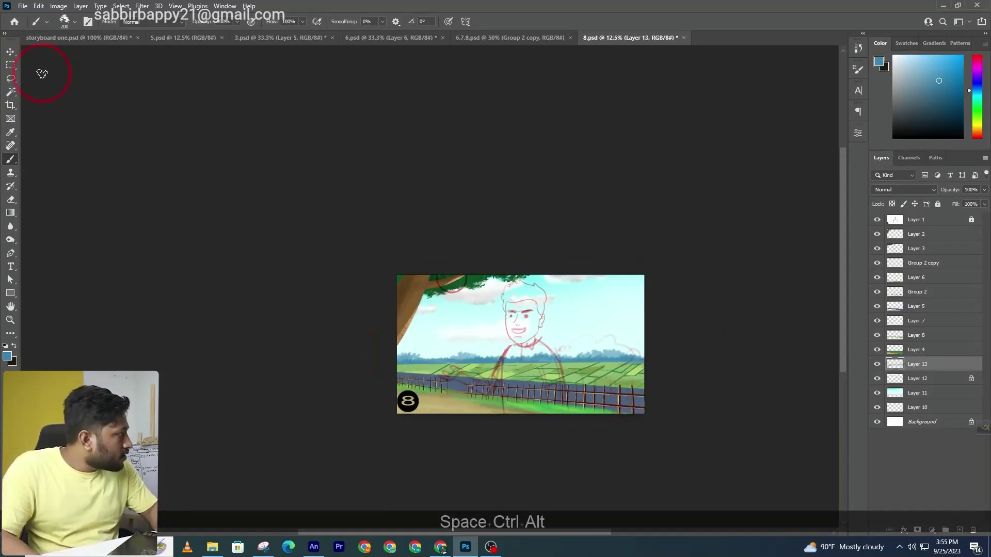
# - Nudge the painted treeline slightly down behind the field and hide the Layer 1 character sketch
pyautogui.click(11, 52)
pyautogui.click(688, 368)
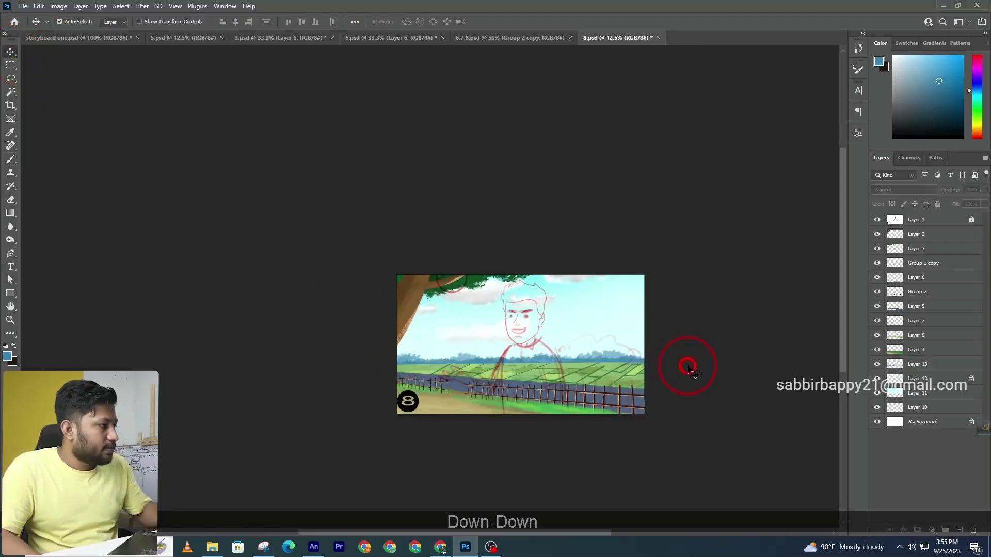
pyautogui.click(621, 489)
pyautogui.click(524, 398)
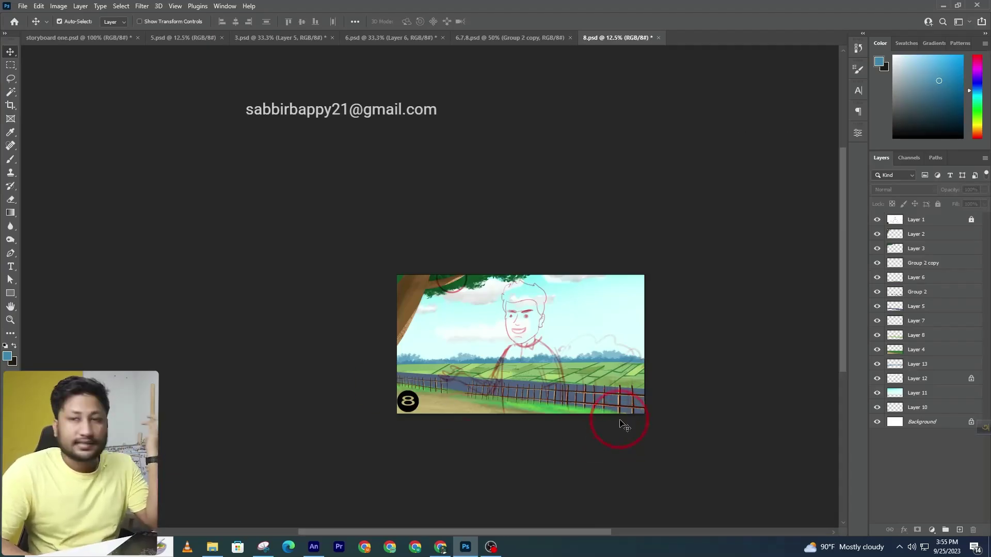
pyautogui.click(877, 220)
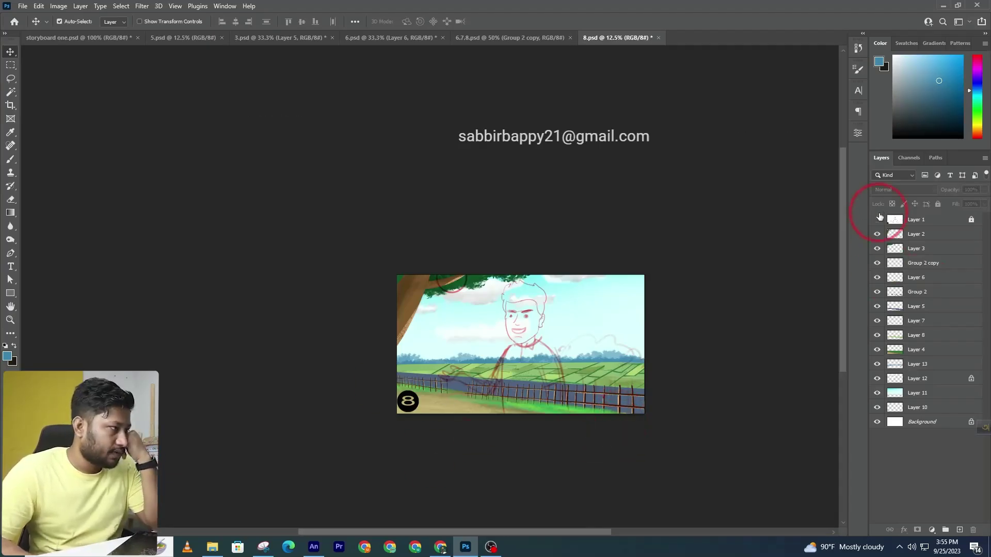
# - Open the 1 POTH FRONT PSD from the VILLAGE folder to examine its background elements, and close it
pyautogui.click(222, 547)
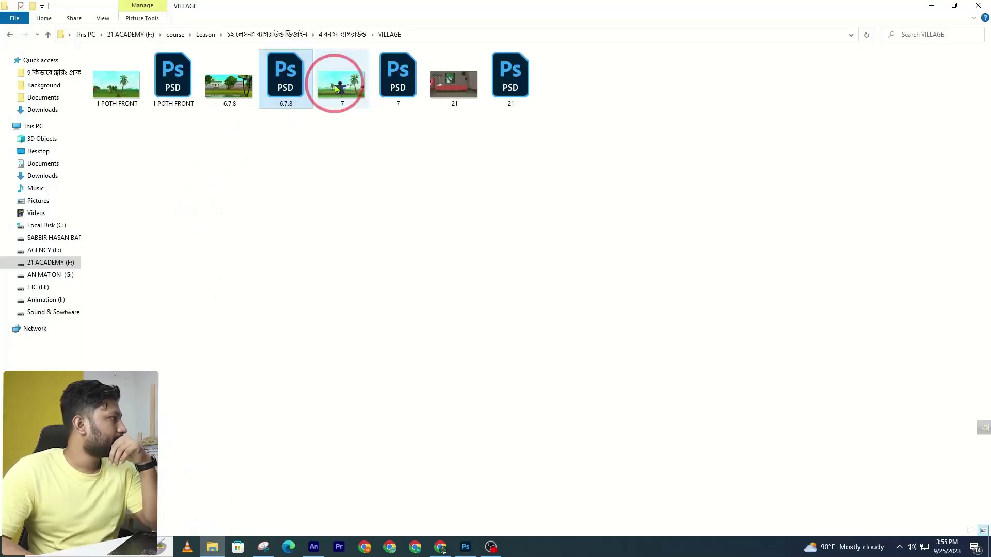
pyautogui.doubleClick(180, 100)
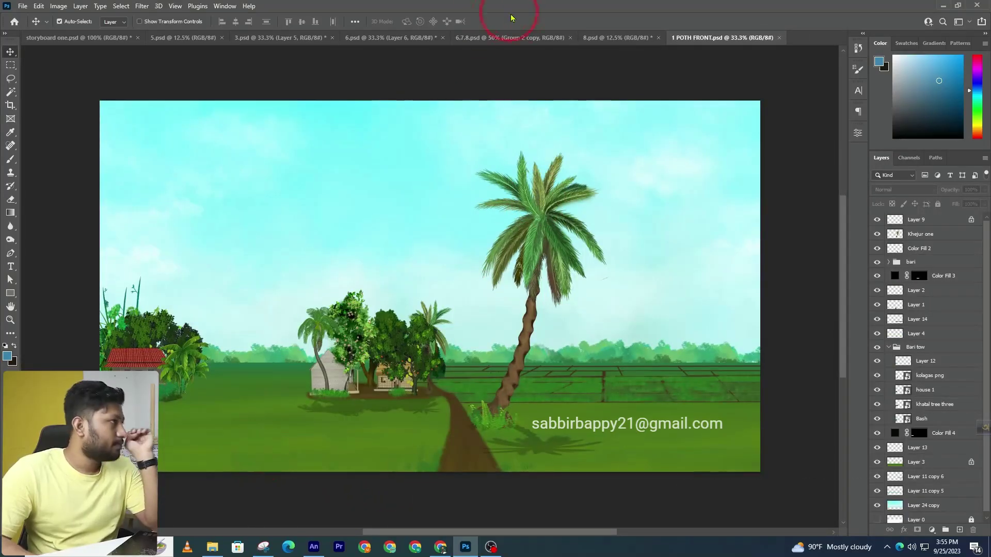
pyautogui.click(778, 39)
# - Switch to File Explorer and open the Tal gass folder inside BACKROUND INSTRUMENT's Tree folder
pyautogui.click(212, 546)
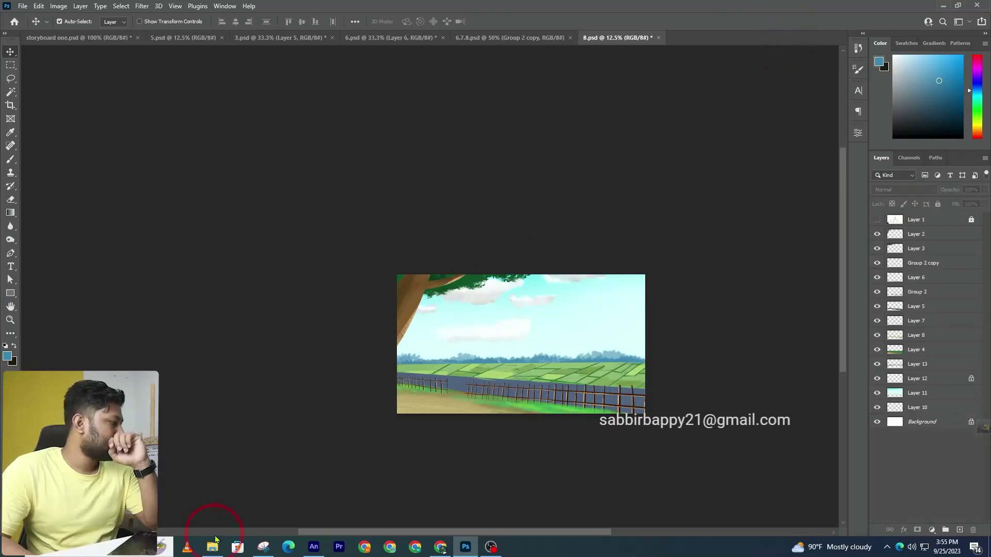
pyautogui.click(326, 89)
pyautogui.click(325, 35)
pyautogui.click(195, 72)
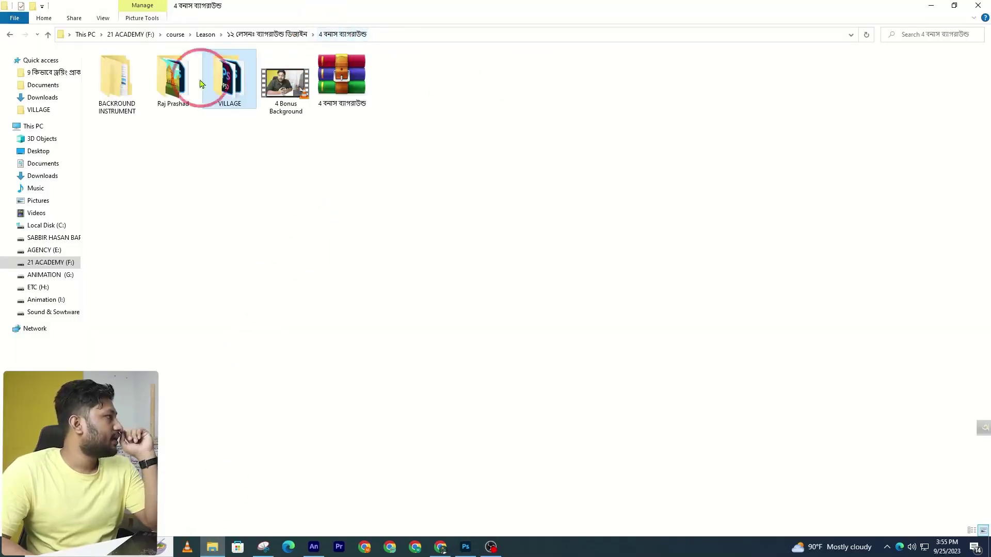
pyautogui.doubleClick(115, 73)
pyautogui.click(309, 97)
pyautogui.doubleClick(342, 85)
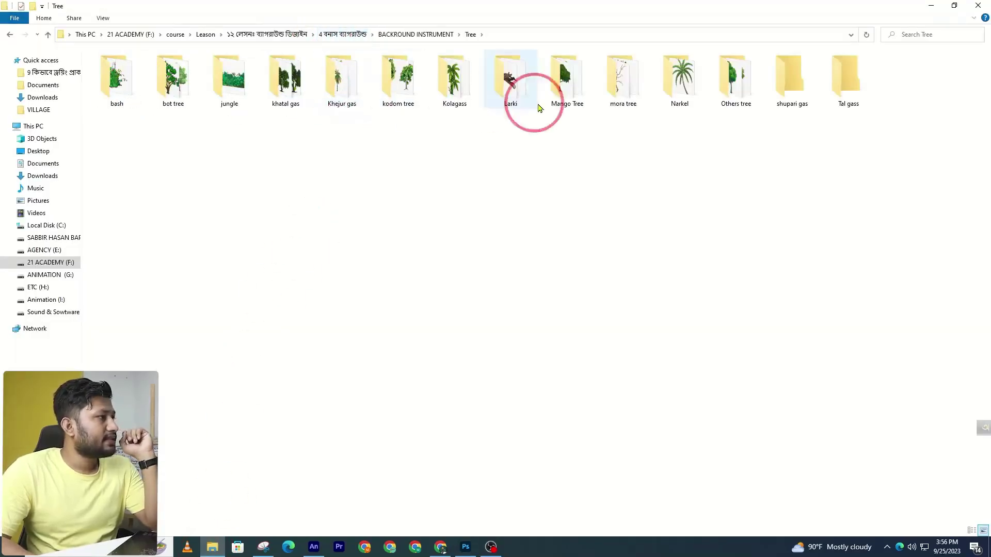
pyautogui.doubleClick(857, 96)
# - Place the first Tal gass palm image behind the left fence gap, moving its layer below Layer 7 and nudging it up
pyautogui.moveTo(118, 77); pyautogui.dragTo(454, 344)
pyautogui.press('Return')
pyautogui.moveTo(949, 221); pyautogui.dragTo(912, 334)
pyautogui.press('Up')
pyautogui.press('Up')
pyautogui.press('Up')
pyautogui.press('Up')
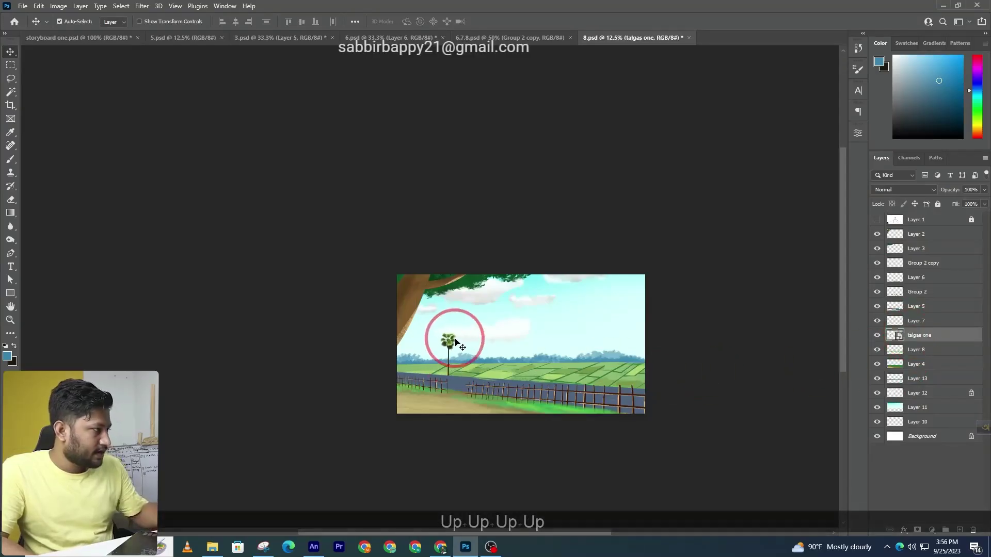
# - Duplicate the palm twice, scaling the copies smaller for the distant mid-field and the field's right side
pyautogui.moveTo(448, 349); pyautogui.dragTo(522, 356)
pyautogui.hotkey('ctrl', 'alt', 't')
pyautogui.press('Return')
pyautogui.hotkey('ctrl', 't')
pyautogui.press('Return')
pyautogui.press('Up')
pyautogui.press('Up')
pyautogui.press('Up')
pyautogui.press('Up')
pyautogui.press('Up')
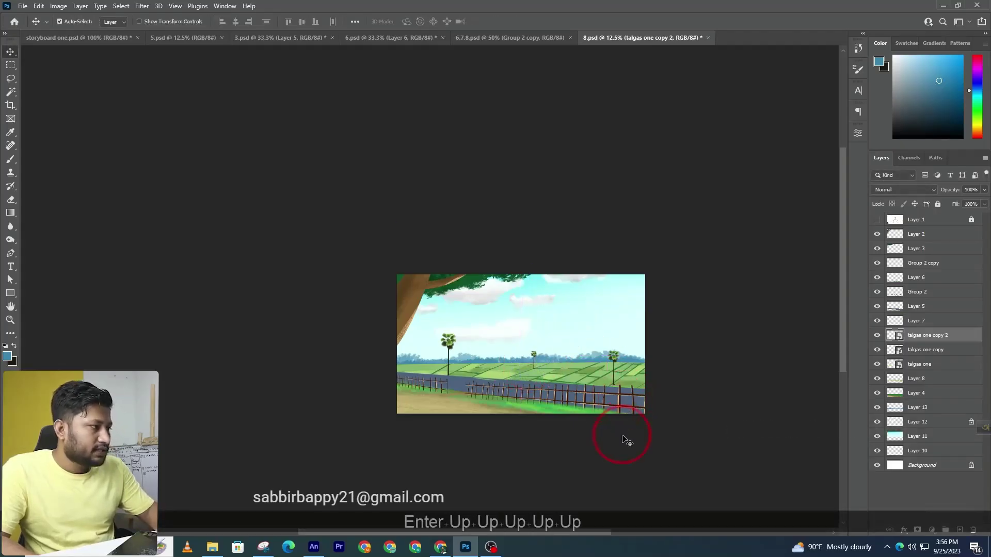
pyautogui.press('Down')
# - Select Layer 8 and outline the horizon patch above the diagonal ridge left of the right-hand palm with the Polygonal Lasso
pyautogui.keyDown('ctrl'); pyautogui.click(577, 374); pyautogui.keyUp('ctrl')
pyautogui.keyDown('ctrl'); pyautogui.click(577, 374); pyautogui.keyUp('ctrl')
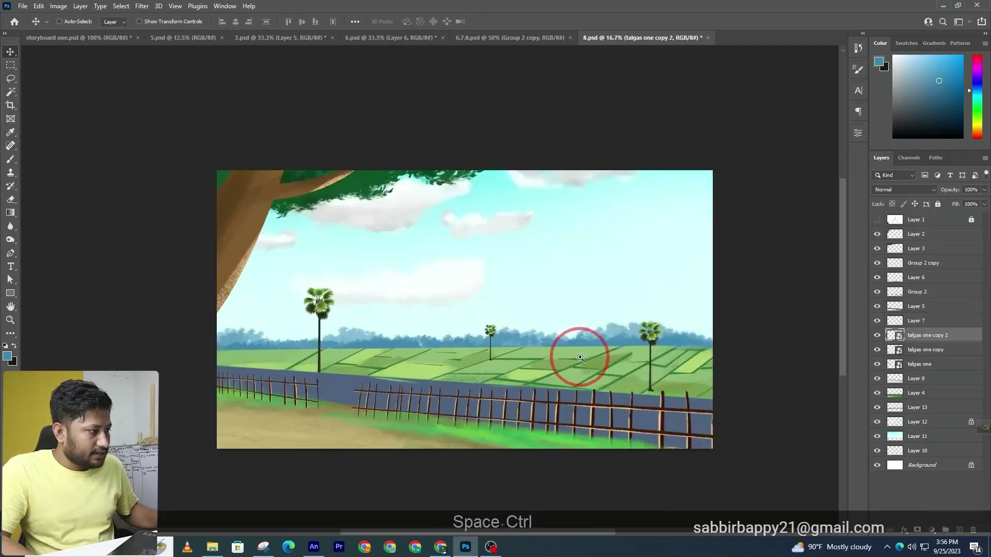
pyautogui.keyDown('ctrl'); pyautogui.click(583, 359); pyautogui.keyUp('ctrl')
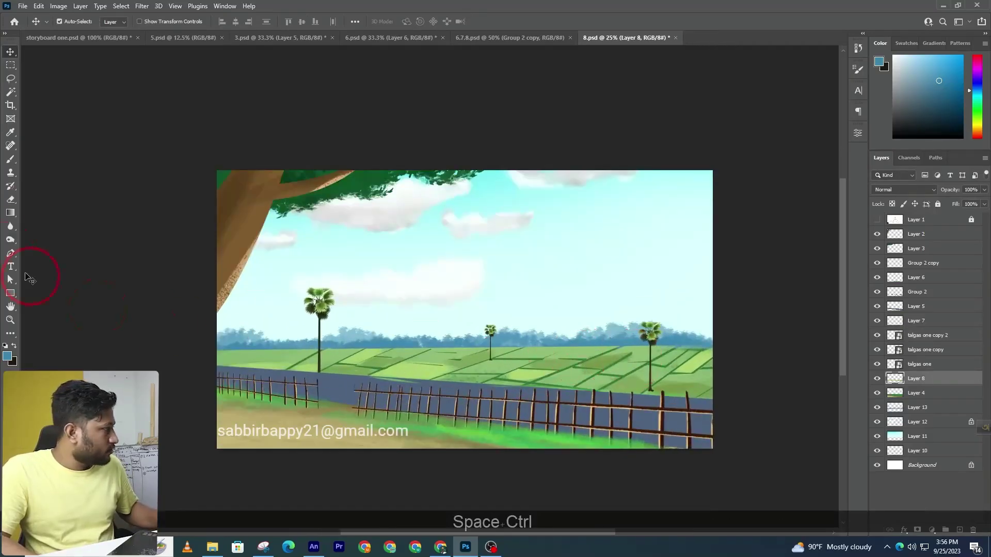
pyautogui.rightClick(10, 84)
pyautogui.click(49, 89)
pyautogui.keyDown('ctrl'); pyautogui.click(555, 333); pyautogui.keyUp('ctrl')
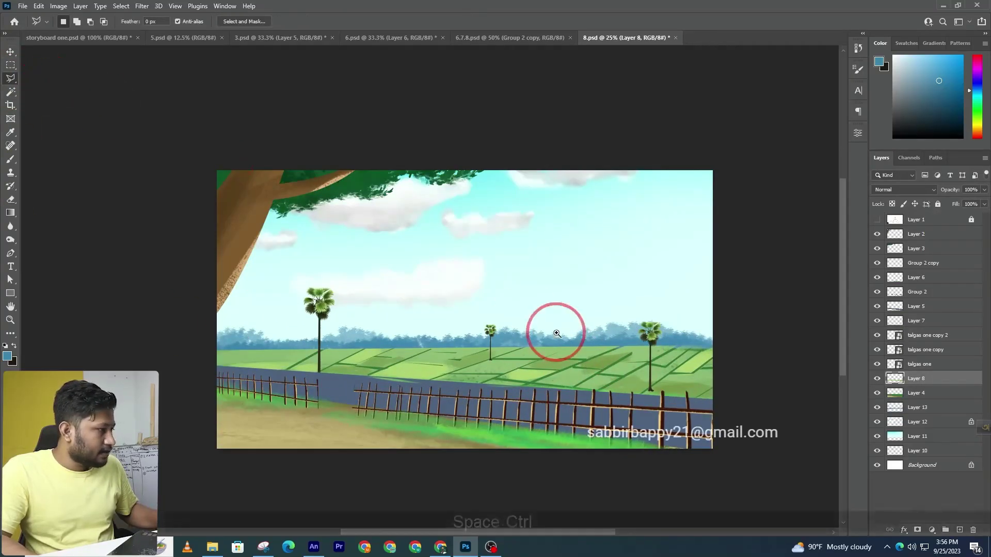
pyautogui.keyDown('ctrl'); pyautogui.click(639, 371); pyautogui.keyUp('ctrl')
pyautogui.keyDown('ctrl'); pyautogui.click(578, 377); pyautogui.keyUp('ctrl')
pyautogui.keyDown('ctrl'); pyautogui.click(545, 383); pyautogui.keyUp('ctrl')
pyautogui.click(638, 351)
pyautogui.click(640, 332)
pyautogui.click(545, 331)
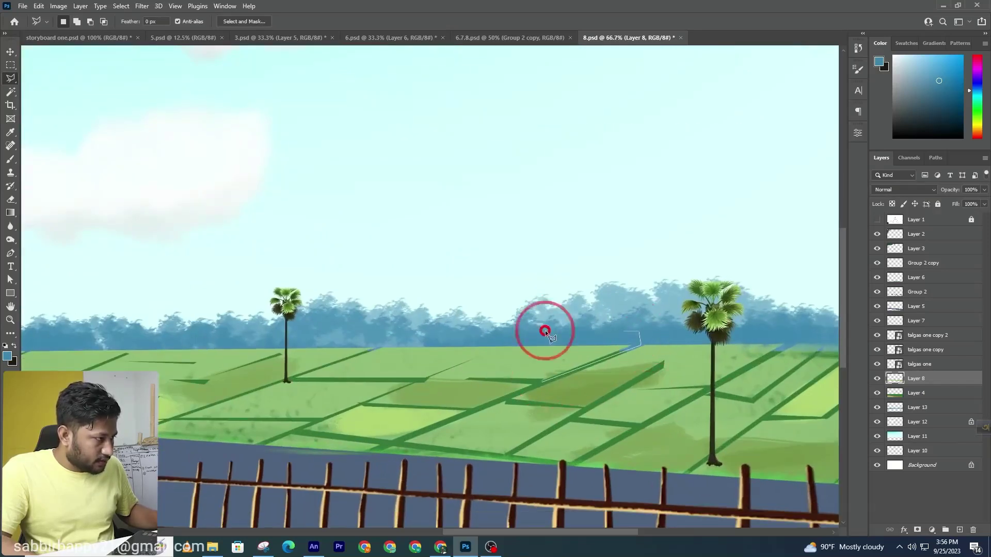
pyautogui.doubleClick(512, 336)
# - Add the ridge area behind the right-hand palm and the narrow strip just beyond it to the polygonal selection
pyautogui.moveTo(743, 368); pyautogui.dragTo(563, 364)
pyautogui.keyDown('shift'); pyautogui.click(517, 388); pyautogui.keyUp('shift')
pyautogui.keyDown('shift'); pyautogui.click(600, 354); pyautogui.keyUp('shift')
pyautogui.click(611, 341)
pyautogui.click(580, 331)
pyautogui.doubleClick(516, 366)
pyautogui.keyDown('shift'); pyautogui.click(575, 387); pyautogui.keyUp('shift')
pyautogui.keyDown('shift'); pyautogui.click(574, 391); pyautogui.keyUp('shift')
pyautogui.click(646, 343)
pyautogui.click(646, 330)
pyautogui.click(627, 336)
pyautogui.click(577, 390)
# - Add two thin strips along the diagonal ridges near the field's right edge to the selection
pyautogui.click(591, 410)
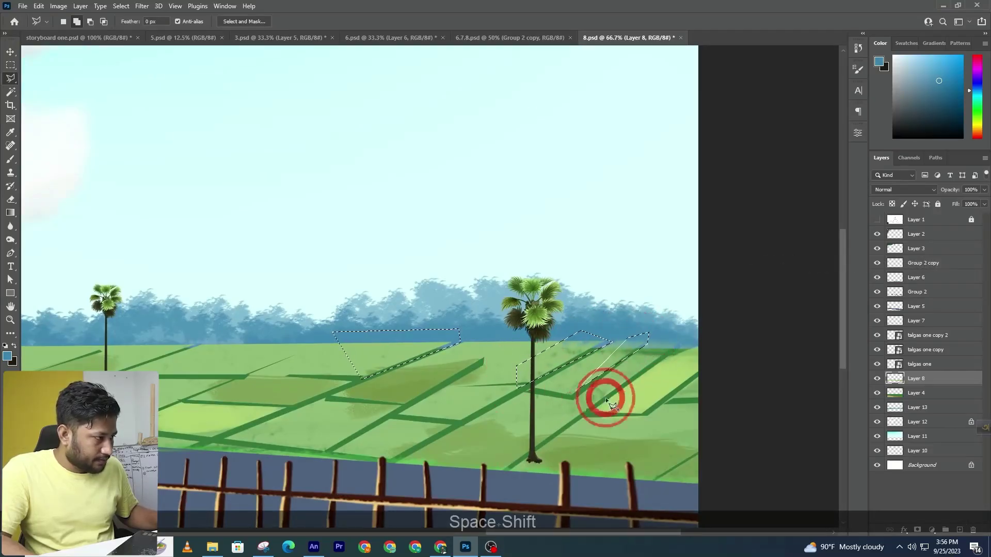
pyautogui.click(677, 344)
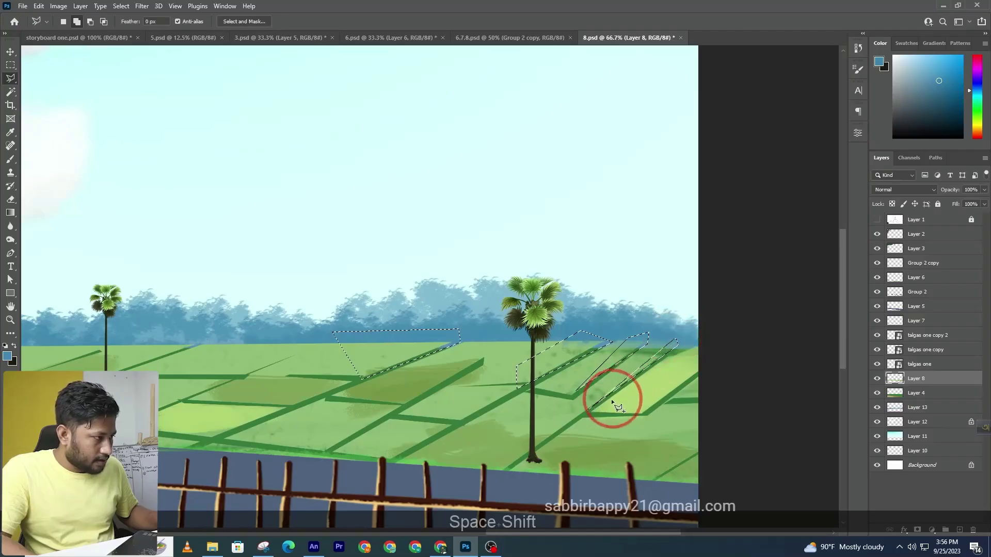
pyautogui.click(600, 409)
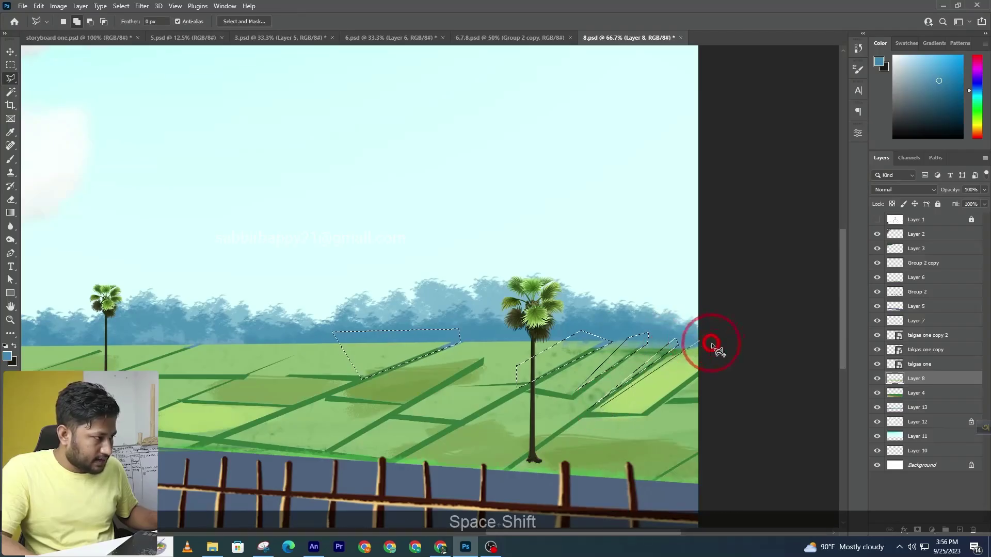
pyautogui.keyDown('shift'); pyautogui.click(599, 404); pyautogui.keyUp('shift')
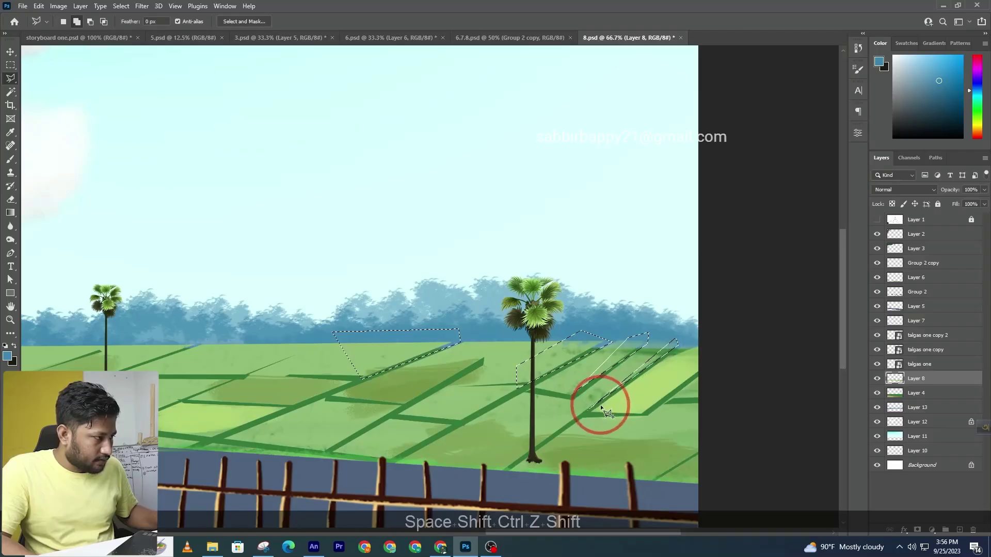
pyautogui.click(602, 401)
# - Add the field patch right of the small mid-field palm and a small sliver behind its trunk to the selection
pyautogui.moveTo(227, 385); pyautogui.dragTo(595, 343)
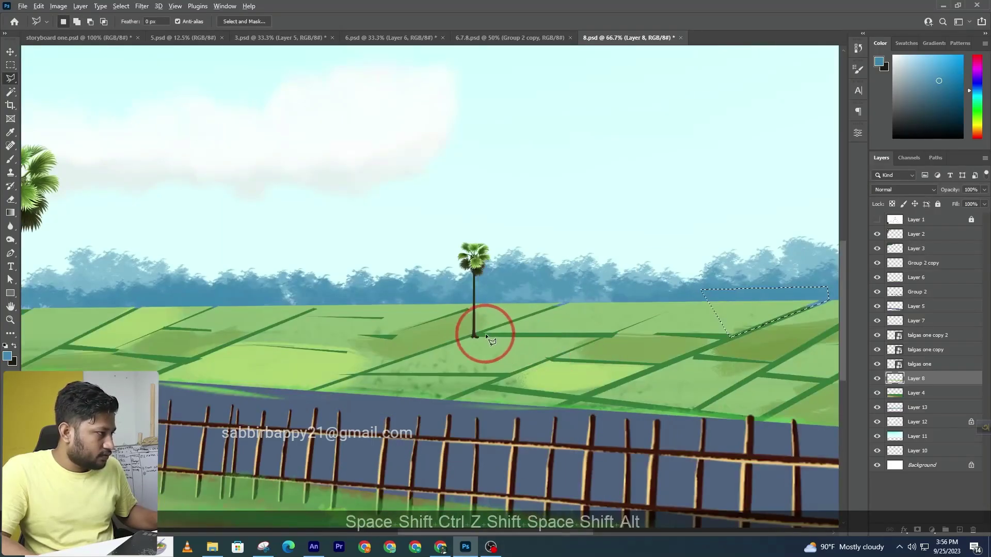
pyautogui.keyDown('shift'); pyautogui.click(478, 334); pyautogui.keyUp('shift')
pyautogui.keyDown('shift'); pyautogui.click(633, 342); pyautogui.keyUp('shift')
pyautogui.click(700, 303)
pyautogui.click(634, 306)
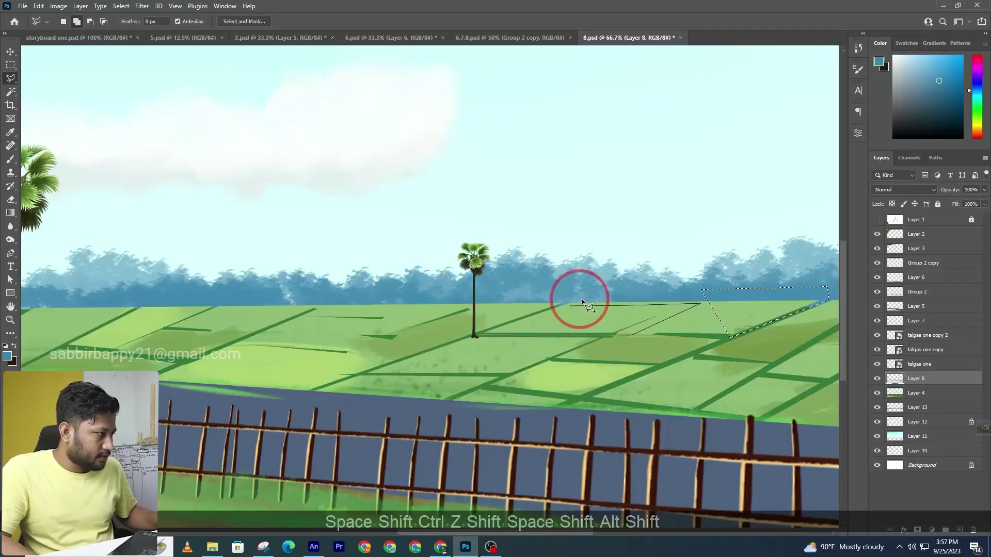
pyautogui.click(565, 300)
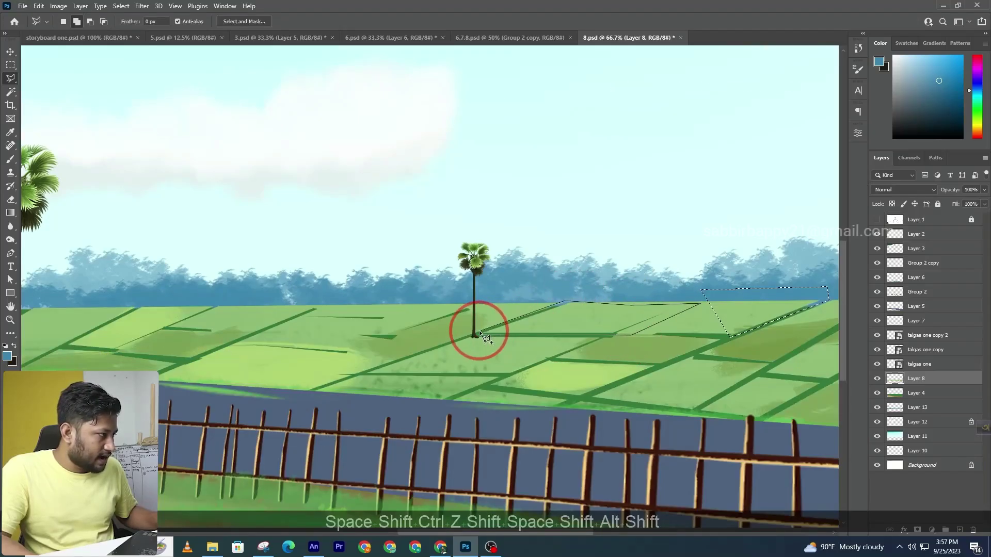
pyautogui.click(478, 332)
pyautogui.click(420, 323)
pyautogui.click(476, 322)
pyautogui.doubleClick(516, 309)
# - Add two patches beside the diagonal ridges between the left palm and the small mid-field palm to the selection
pyautogui.moveTo(267, 349); pyautogui.dragTo(419, 343)
pyautogui.press('shift')
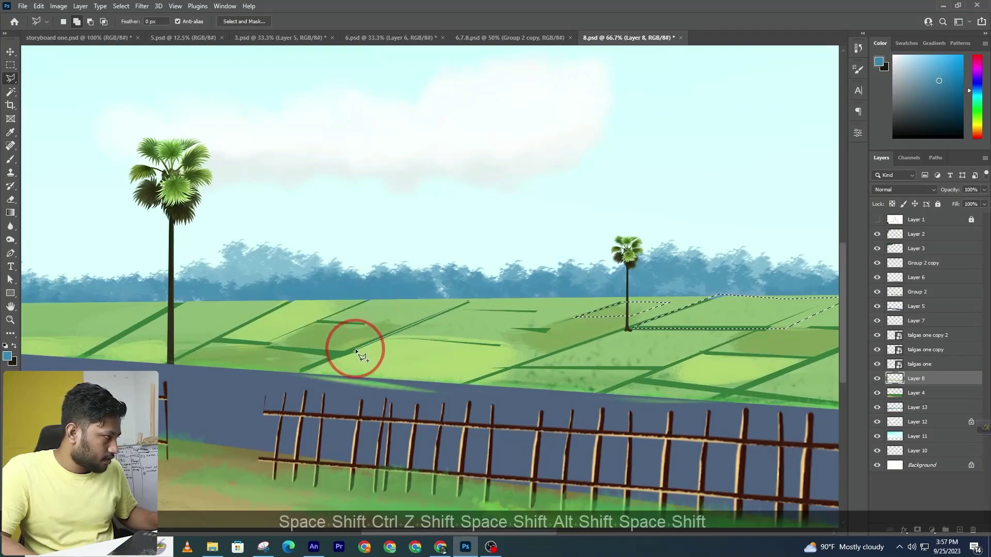
pyautogui.click(321, 320)
pyautogui.click(413, 310)
pyautogui.click(390, 299)
pyautogui.click(367, 300)
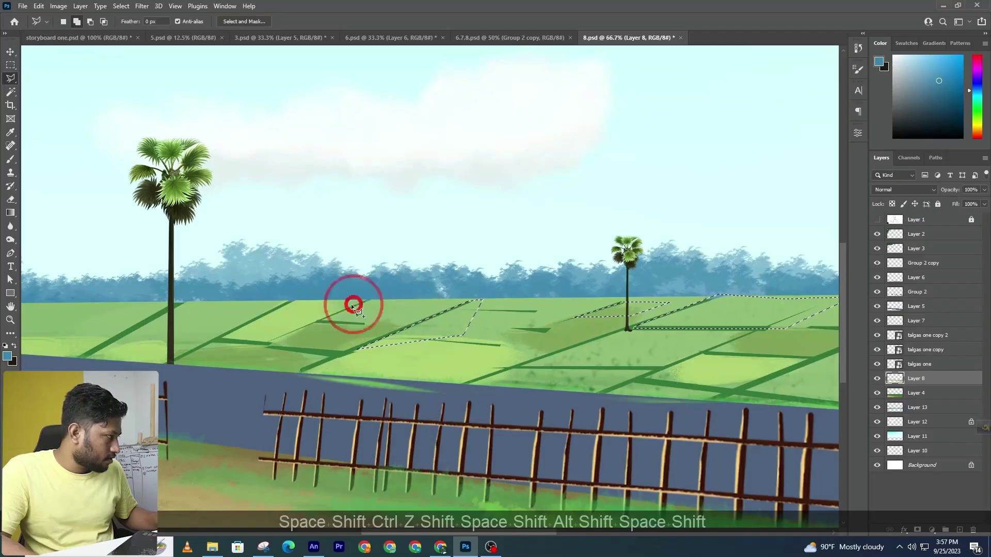
# - Add narrow strips along the ridge right of the left palm and the ridge behind its trunk to the selection
pyautogui.click(290, 299)
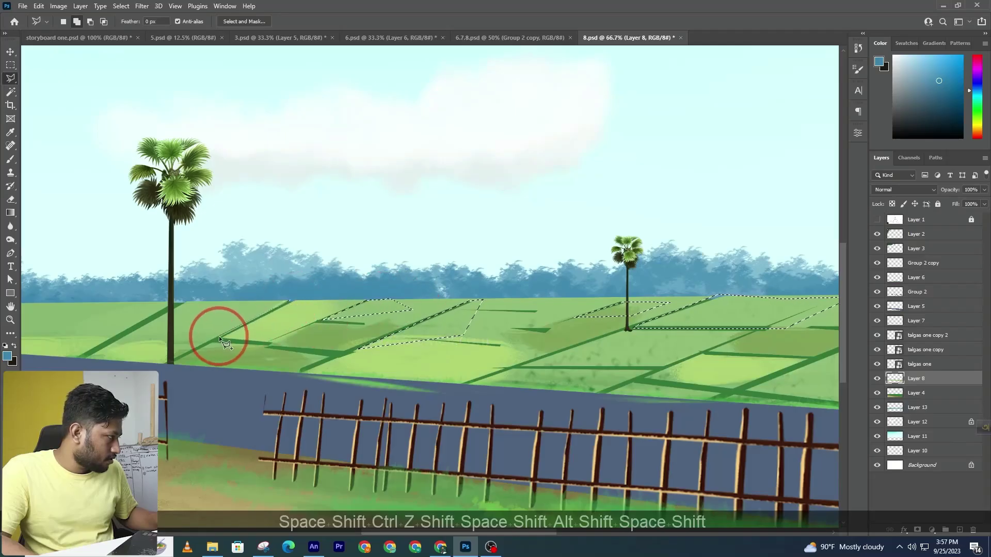
pyautogui.click(219, 336)
pyautogui.click(299, 302)
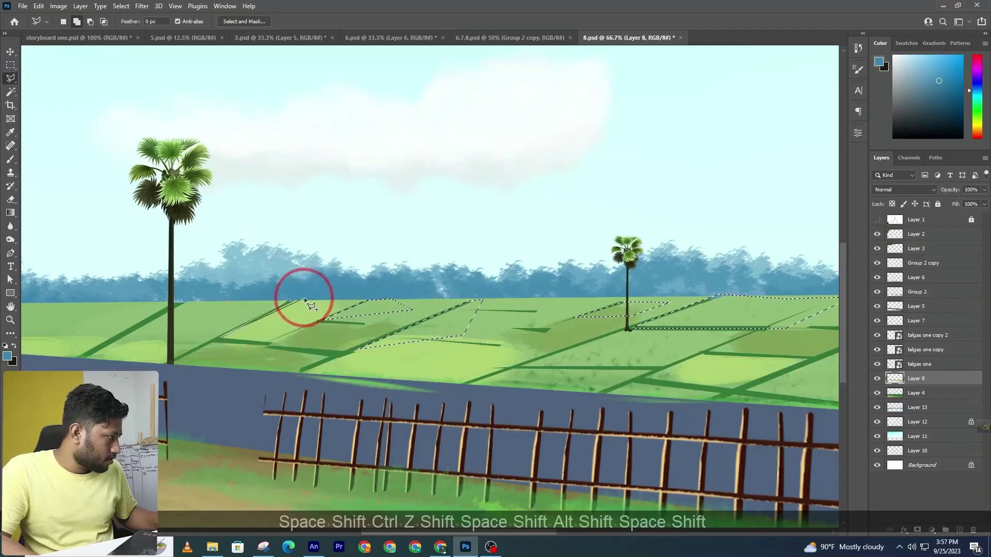
pyautogui.keyDown('alt'); pyautogui.click(302, 301); pyautogui.keyUp('alt')
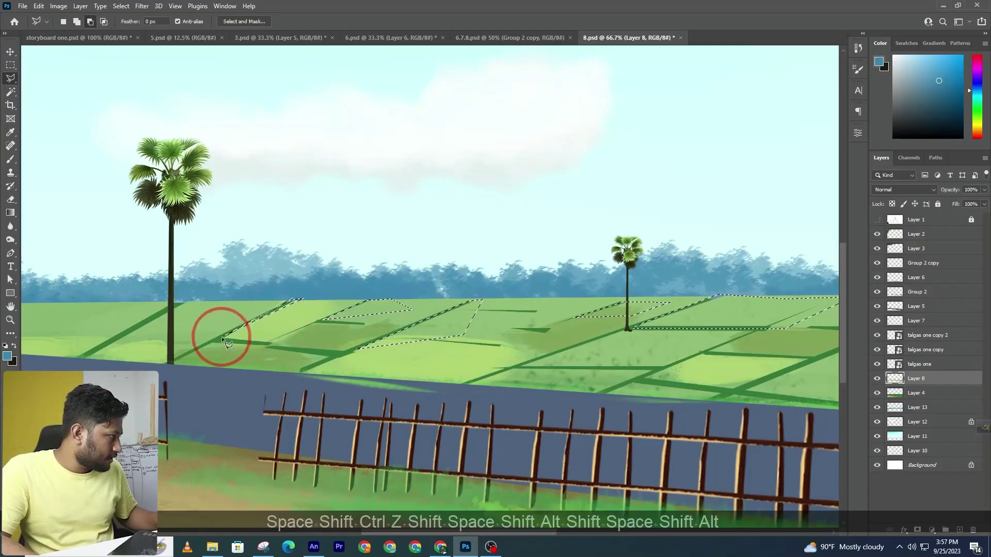
pyautogui.click(179, 301)
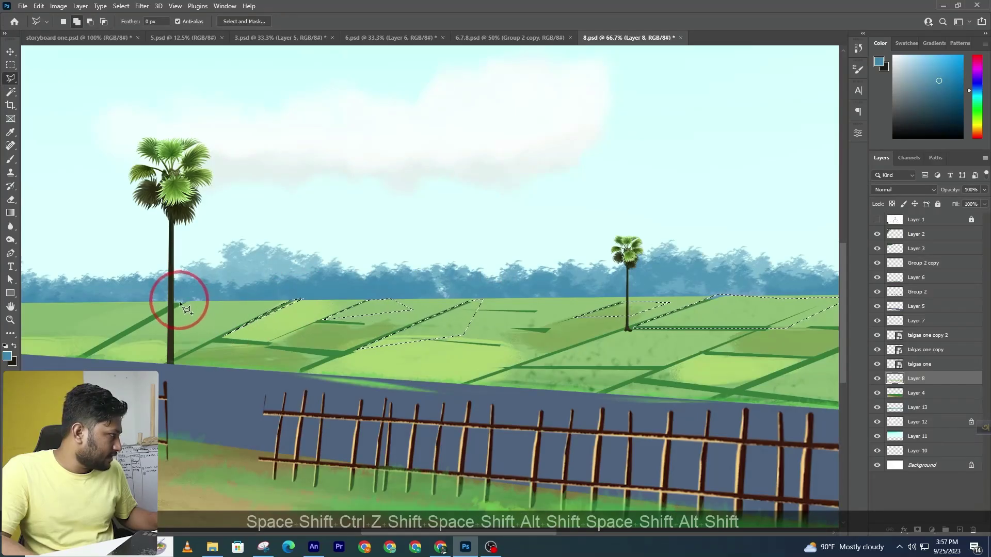
pyautogui.click(85, 358)
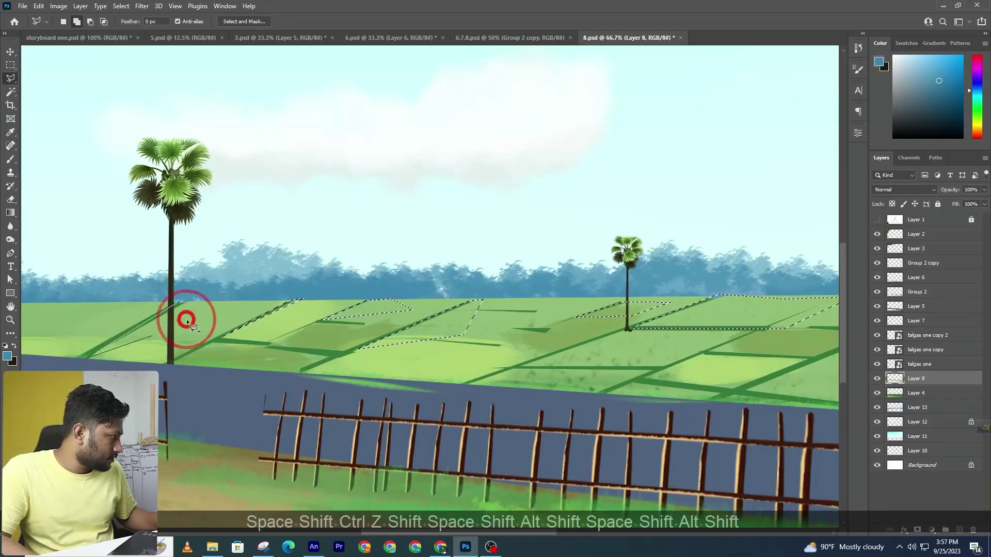
pyautogui.doubleClick(194, 300)
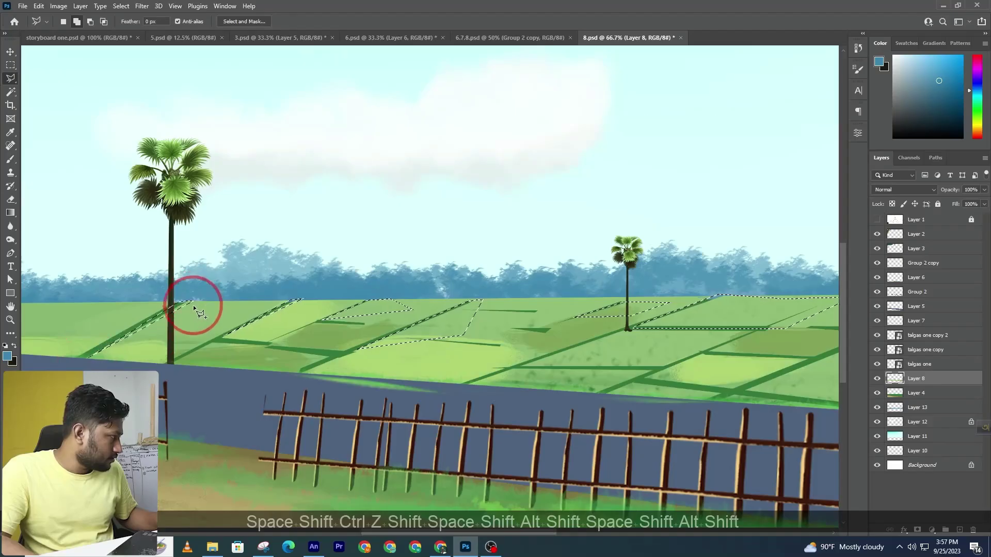
# - Switch to the Brush tool and sample the light green of the field as the painting colour
pyautogui.keyDown('ctrl'); pyautogui.keyDown('alt'); pyautogui.click(331, 319); pyautogui.keyUp('alt'); pyautogui.keyUp('ctrl')
pyautogui.keyDown('ctrl'); pyautogui.keyDown('alt'); pyautogui.click(315, 302); pyautogui.keyUp('alt'); pyautogui.keyUp('ctrl')
pyautogui.click(10, 160)
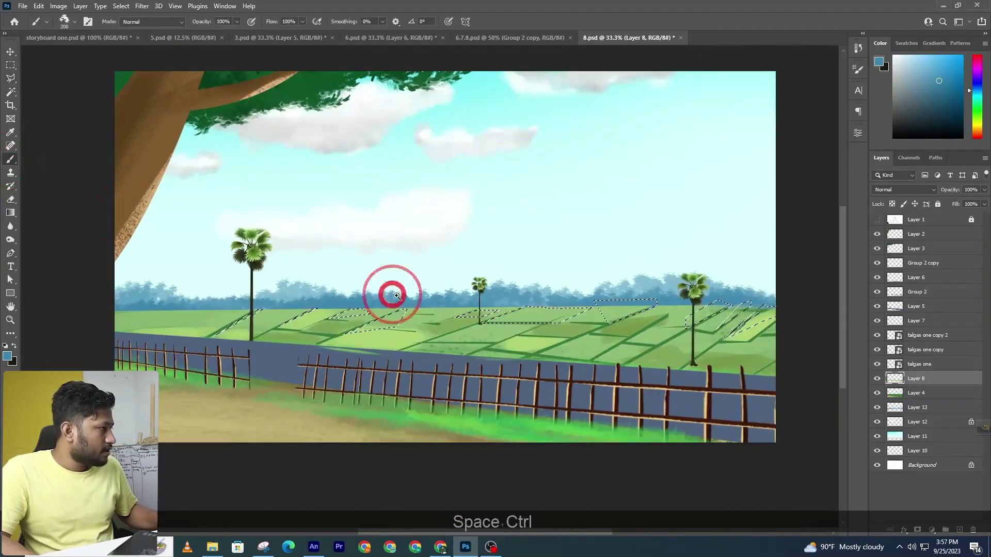
pyautogui.keyDown('ctrl'); pyautogui.click(391, 295); pyautogui.keyUp('ctrl')
pyautogui.keyDown('alt'); pyautogui.click(558, 328); pyautogui.keyUp('alt')
pyautogui.keyDown('ctrl'); pyautogui.click(565, 316); pyautogui.keyUp('ctrl')
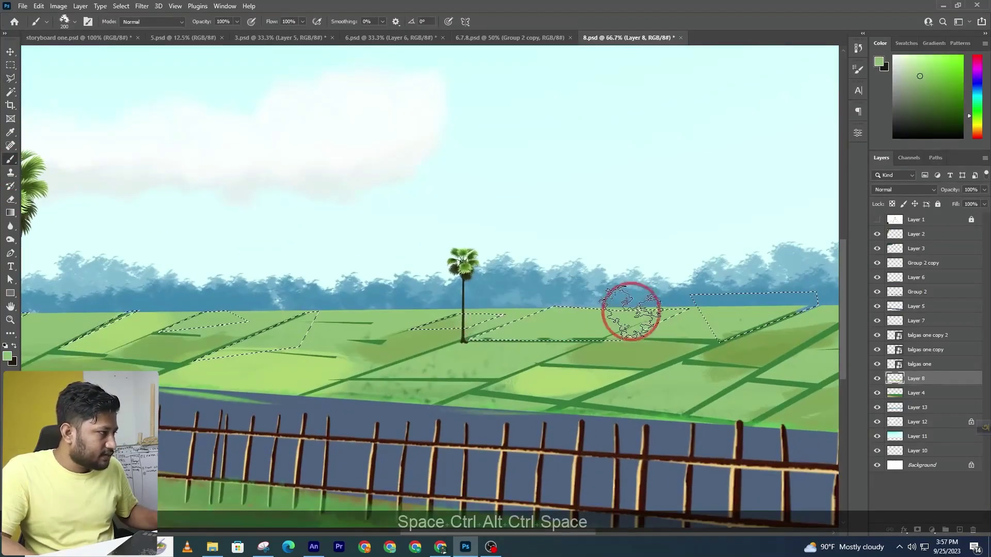
pyautogui.click(619, 313)
pyautogui.click(747, 304)
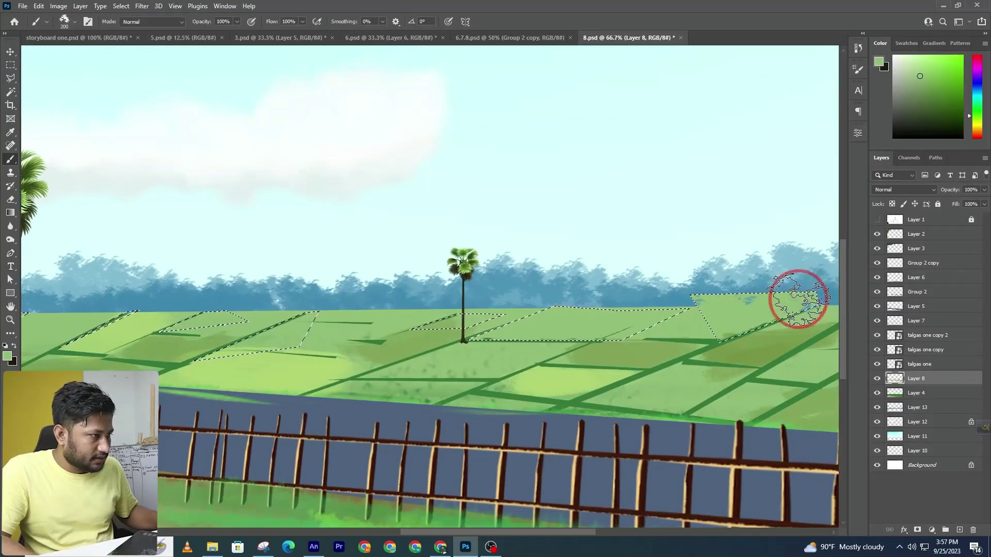
pyautogui.hotkey('ctrl', 'z')
# - Reduce the brush size to 50 and paint sampled greens along the selected ridge edges on the field's right side
pyautogui.press('space')
pyautogui.press('[')
pyautogui.press('[')
pyautogui.press('[')
pyautogui.press('[')
pyautogui.press('[')
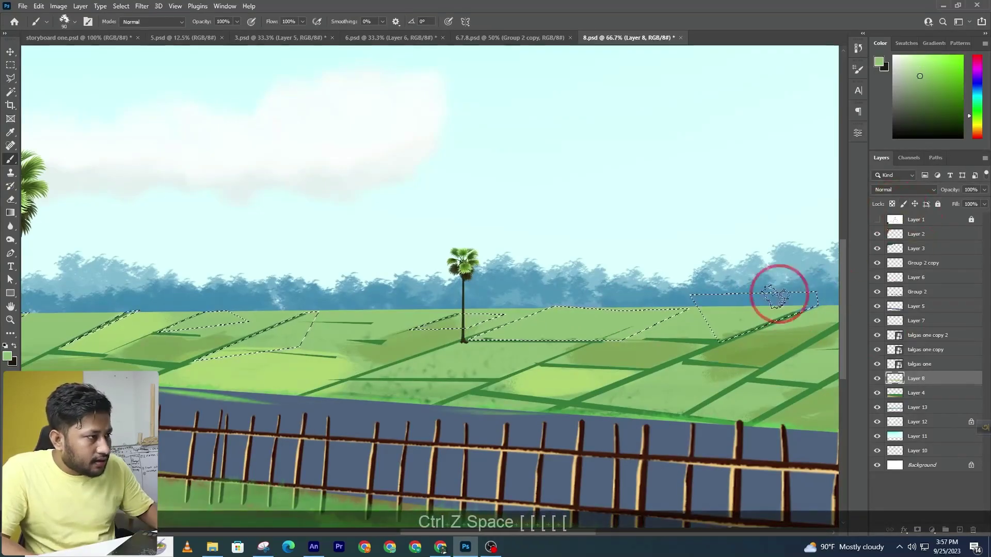
pyautogui.press('[')
pyautogui.press('[')
pyautogui.press('[')
pyautogui.press('[')
pyautogui.moveTo(807, 309); pyautogui.dragTo(546, 336)
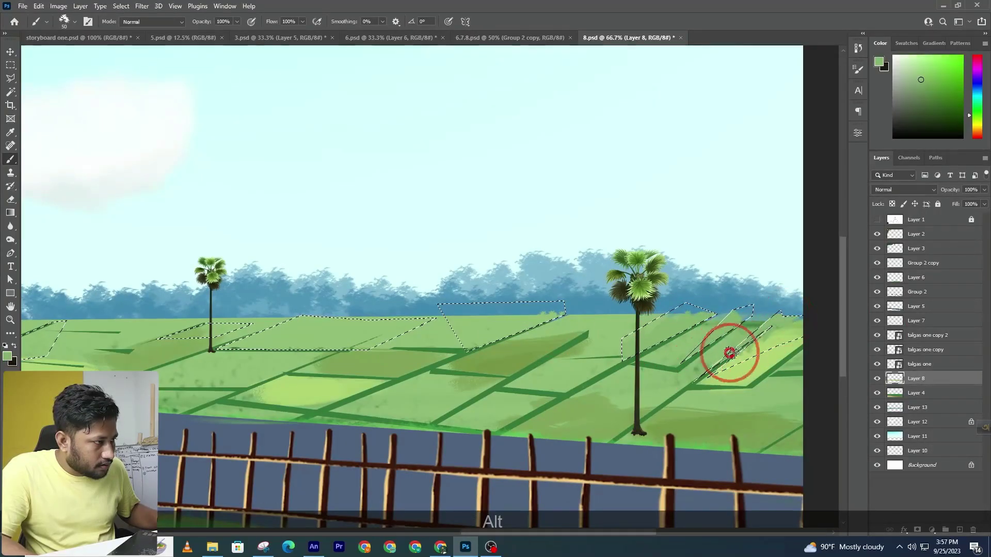
pyautogui.hotkey('ctrl', 'z')
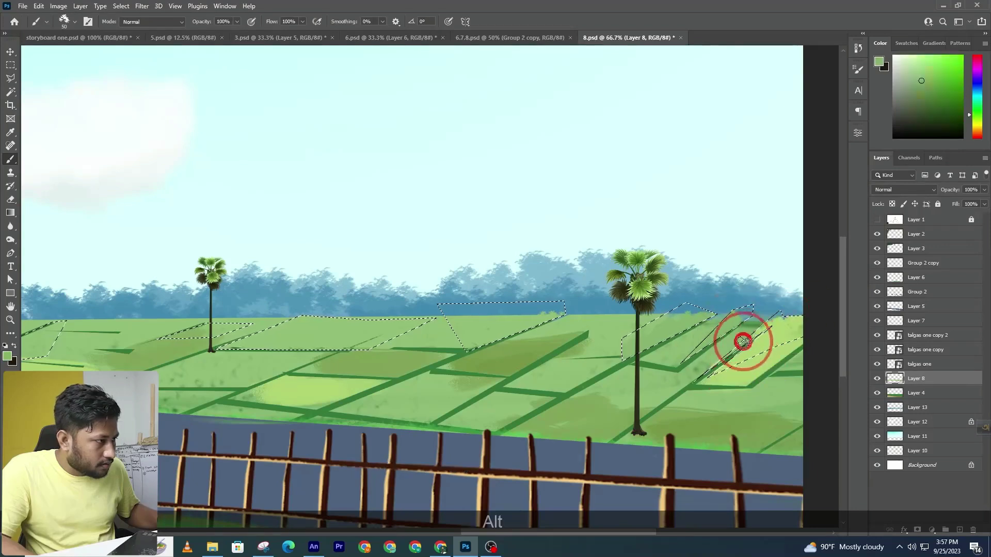
pyautogui.moveTo(739, 343)
pyautogui.mouseDown()
pyautogui.moveTo(522, 332)
pyautogui.moveTo(576, 325)
pyautogui.mouseUp()
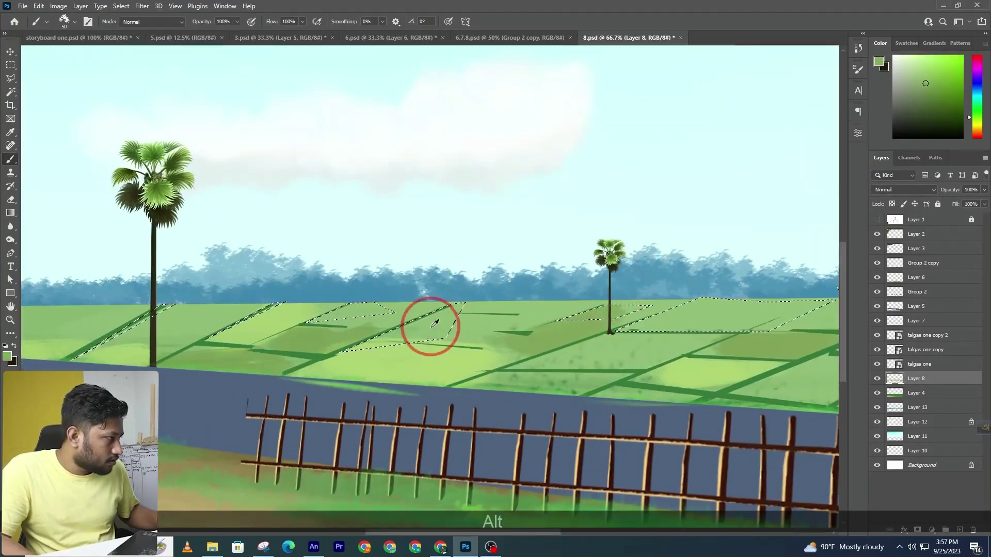
# - Paint sampled greens along the selected ridge edges on the field's left side, and clear the selection
pyautogui.moveTo(365, 336)
pyautogui.mouseDown()
pyautogui.moveTo(443, 334)
pyautogui.moveTo(305, 343)
pyautogui.moveTo(316, 321)
pyautogui.moveTo(348, 307)
pyautogui.mouseUp()
pyautogui.keyDown('alt'); pyautogui.click(356, 341); pyautogui.keyUp('alt')
pyautogui.hotkey('ctrl', 'd')
pyautogui.keyDown('alt'); pyautogui.click(402, 354); pyautogui.keyUp('alt')
pyautogui.keyDown('alt'); pyautogui.click(559, 357); pyautogui.keyUp('alt')
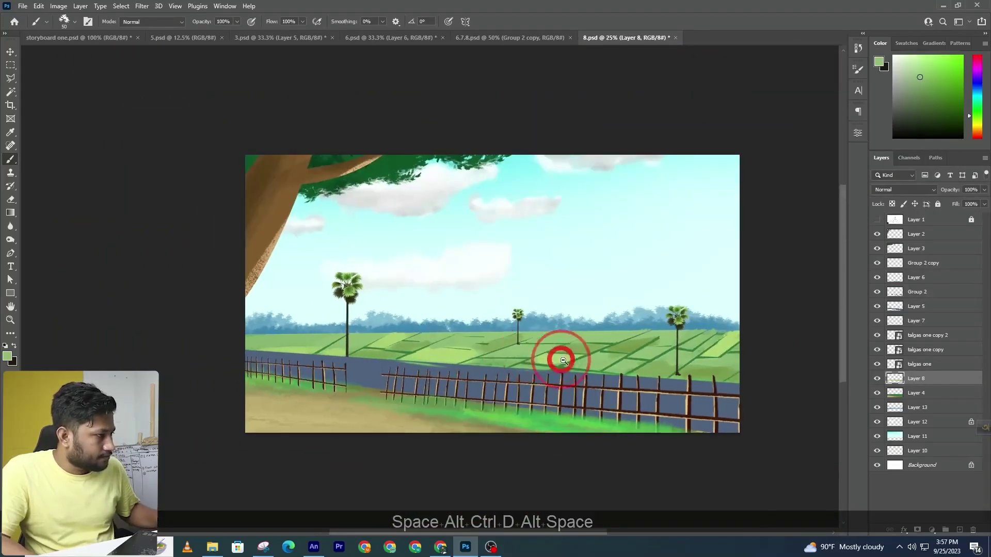
# - Outline a narrow strip along the lower side of the long diagonal ridge left of the right-hand palm with the Polygonal Lasso
pyautogui.keyDown('ctrl'); pyautogui.click(598, 354); pyautogui.keyUp('ctrl')
pyautogui.keyDown('ctrl'); pyautogui.click(625, 338); pyautogui.keyUp('ctrl')
pyautogui.keyDown('ctrl'); pyautogui.click(630, 332); pyautogui.keyUp('ctrl')
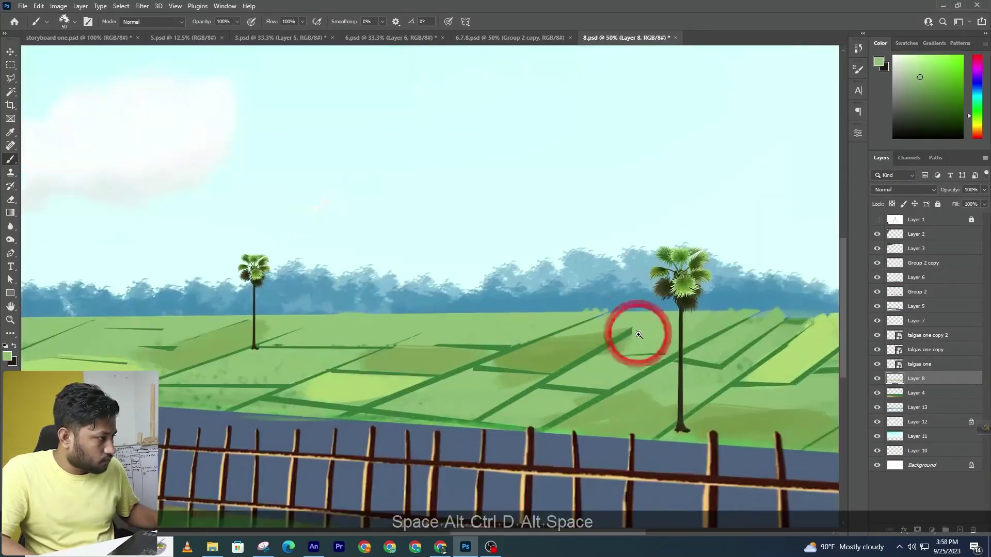
pyautogui.keyDown('ctrl'); pyautogui.click(635, 332); pyautogui.keyUp('ctrl')
pyautogui.click(11, 78)
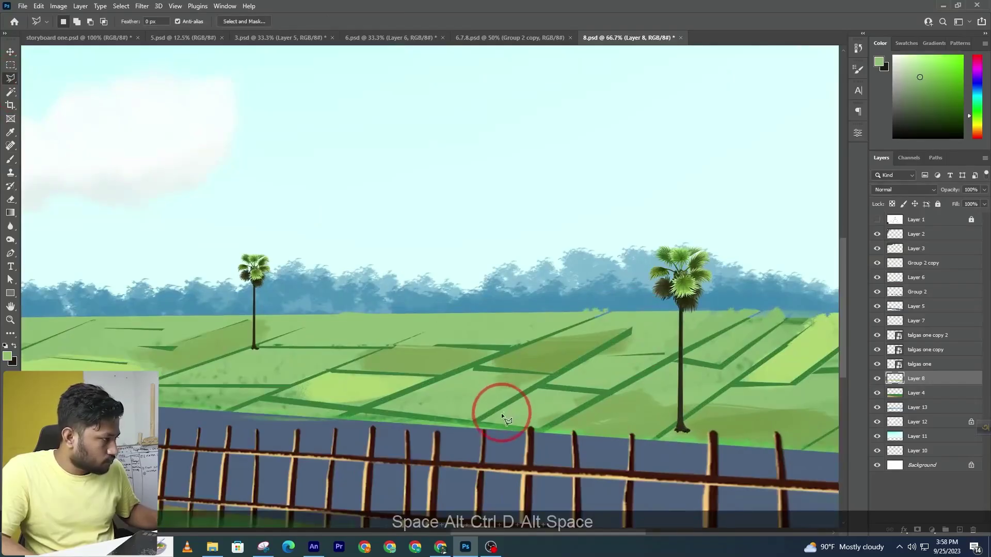
pyautogui.click(481, 421)
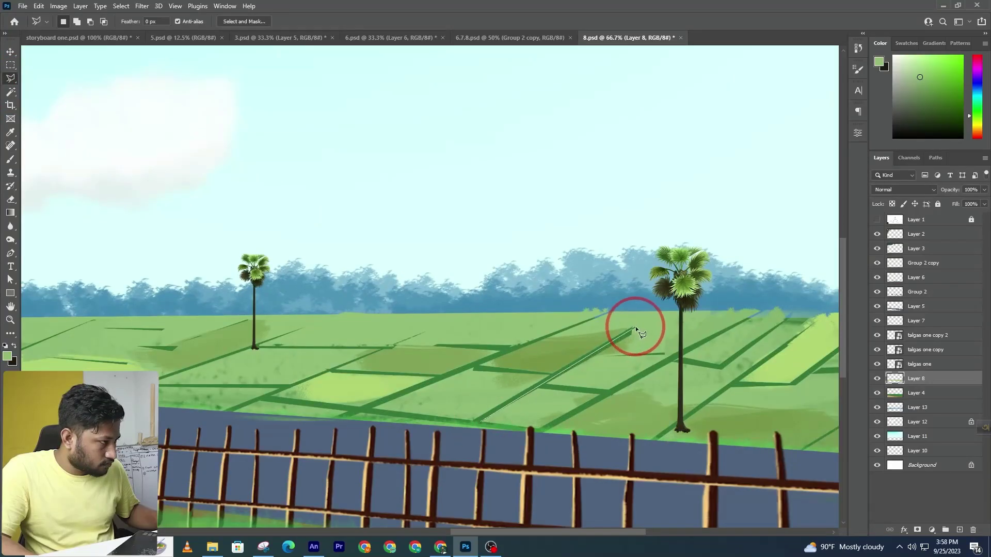
pyautogui.click(638, 326)
pyautogui.click(603, 357)
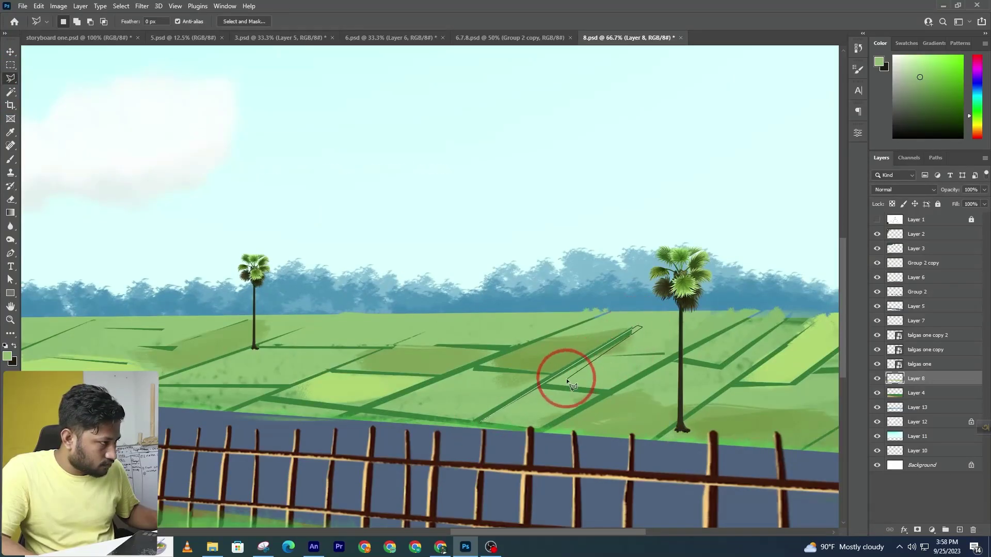
pyautogui.doubleClick(543, 384)
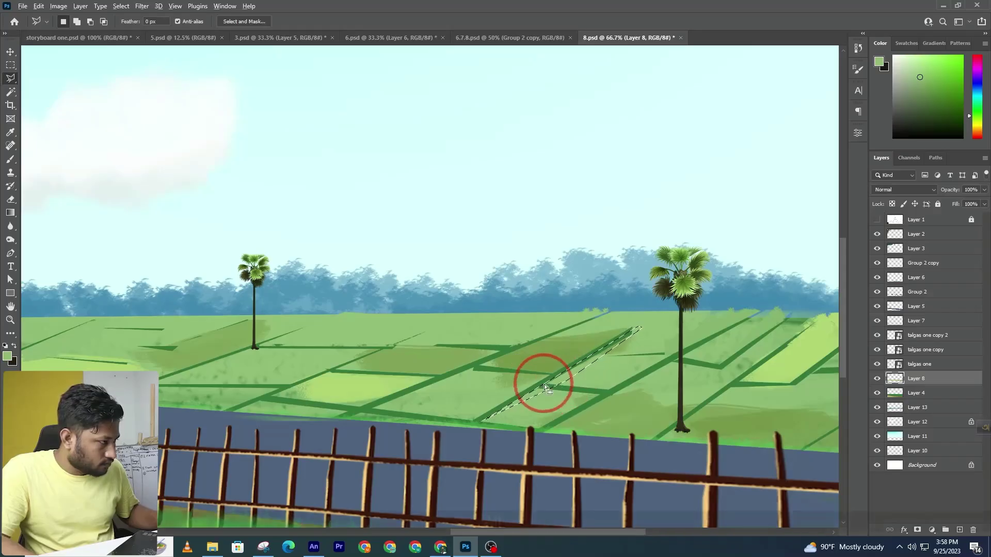
pyautogui.keyDown('alt'); pyautogui.click(543, 384); pyautogui.keyUp('alt')
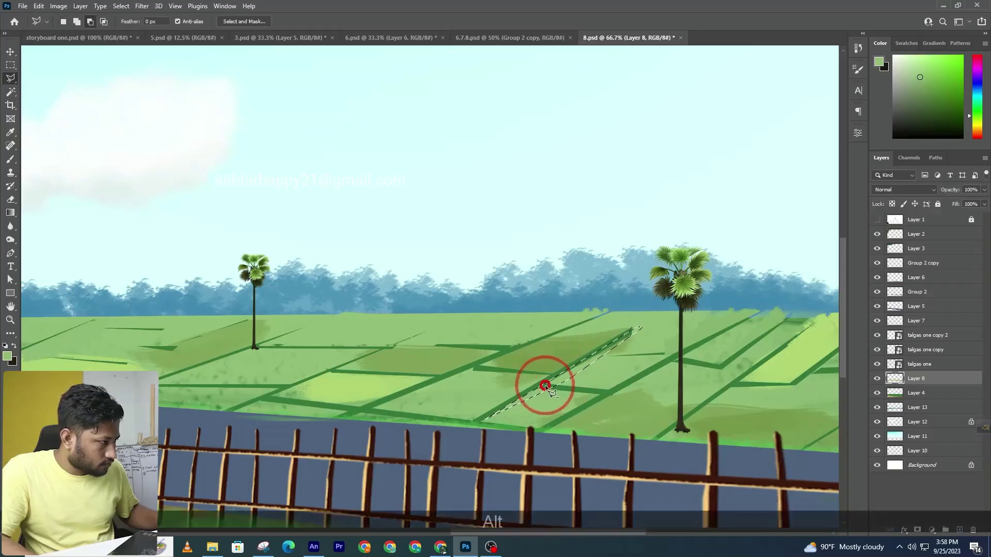
pyautogui.keyDown('alt'); pyautogui.click(609, 391); pyautogui.keyUp('alt')
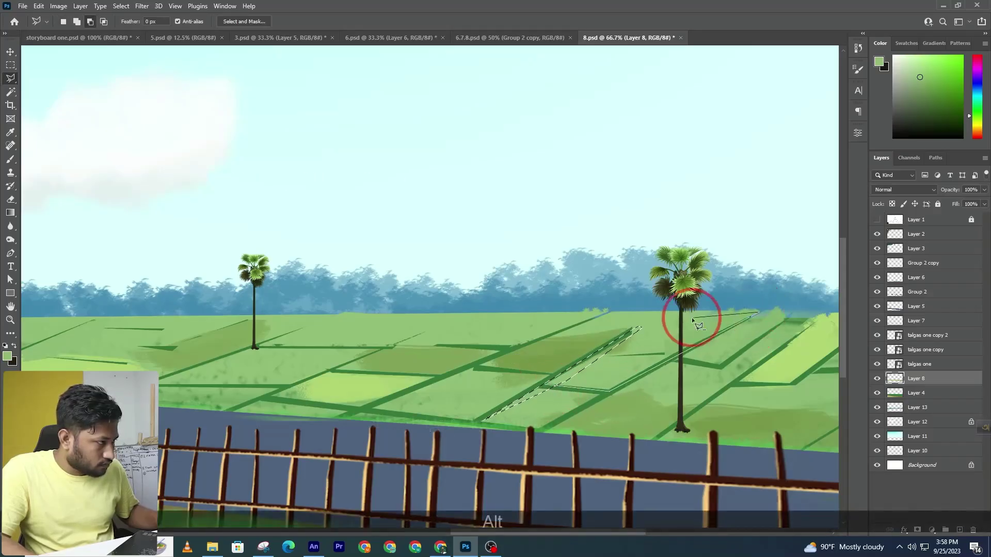
pyautogui.hotkey('ctrl', 'alt', 'z')
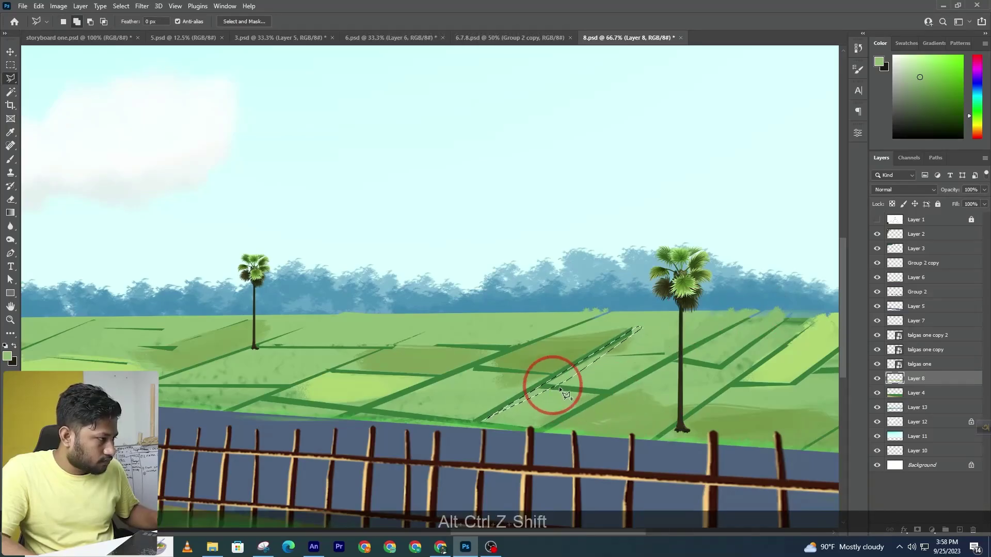
# - Extend the Polygonal Lasso selection along the ridge behind the right-hand palm, switch to the Brush tool, and clear the selection
pyautogui.click(609, 391)
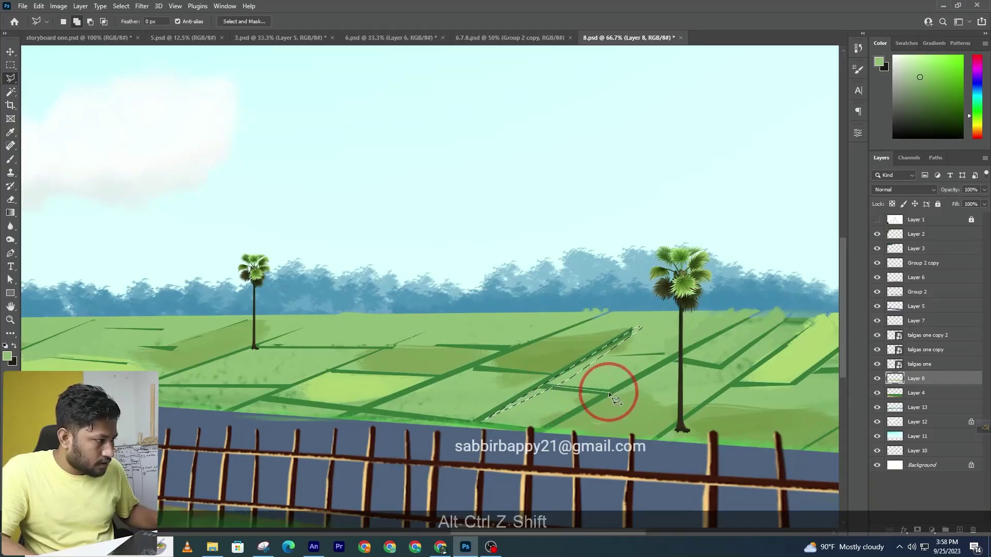
pyautogui.click(758, 311)
pyautogui.doubleClick(685, 322)
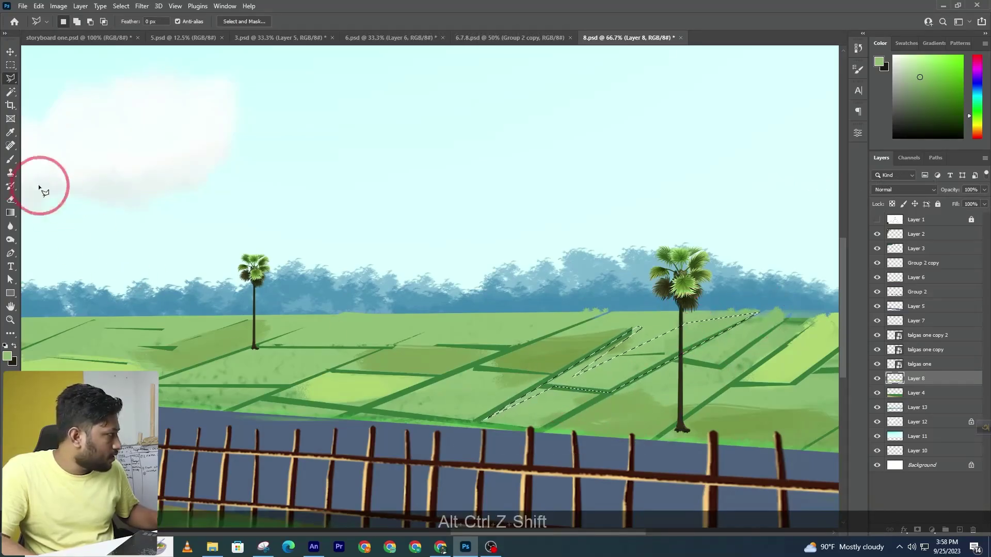
pyautogui.press('b')
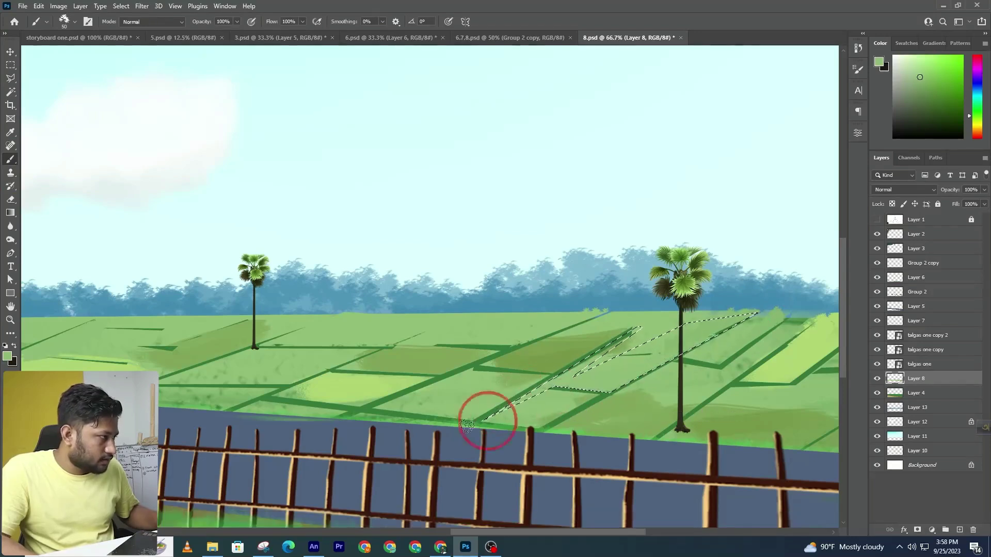
pyautogui.hotkey('ctrl', 'd')
# - Sample the blue of the distant treeline as the painting colour and choose a soft round brush from General Brushes
pyautogui.keyDown('alt'); pyautogui.click(588, 392); pyautogui.keyUp('alt')
pyautogui.keyDown('alt'); pyautogui.click(643, 384); pyautogui.keyUp('alt')
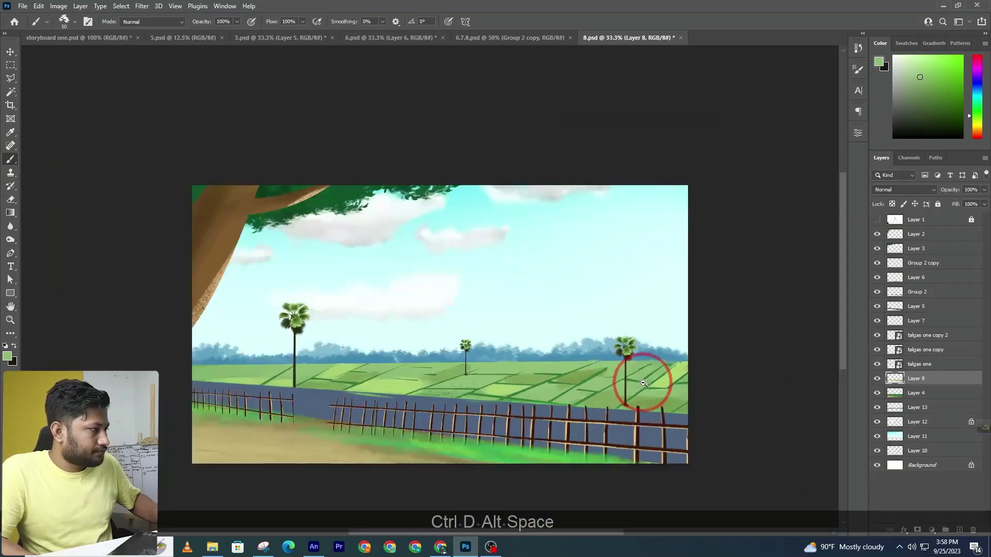
pyautogui.keyDown('alt'); pyautogui.click(643, 383); pyautogui.keyUp('alt')
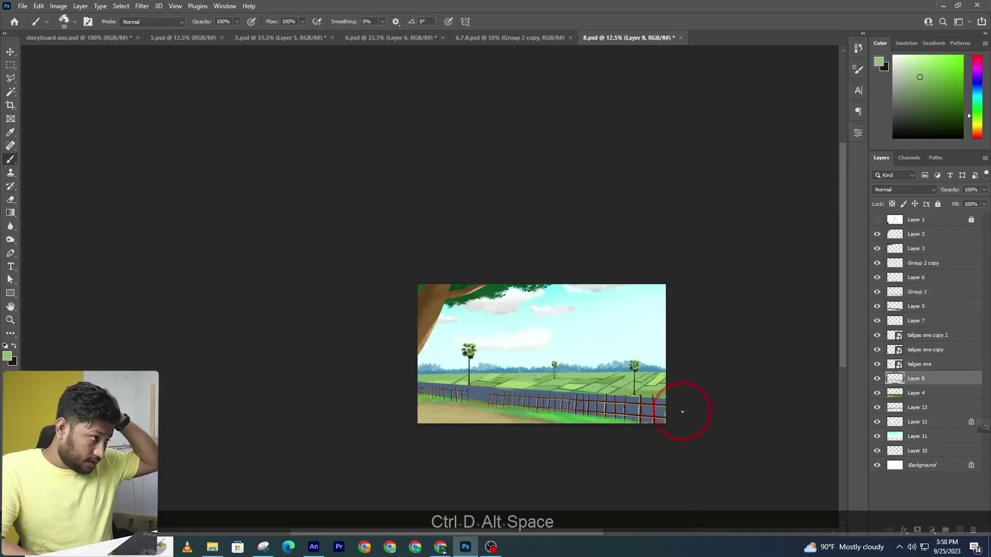
pyautogui.keyDown('alt'); pyautogui.click(489, 369); pyautogui.keyUp('alt')
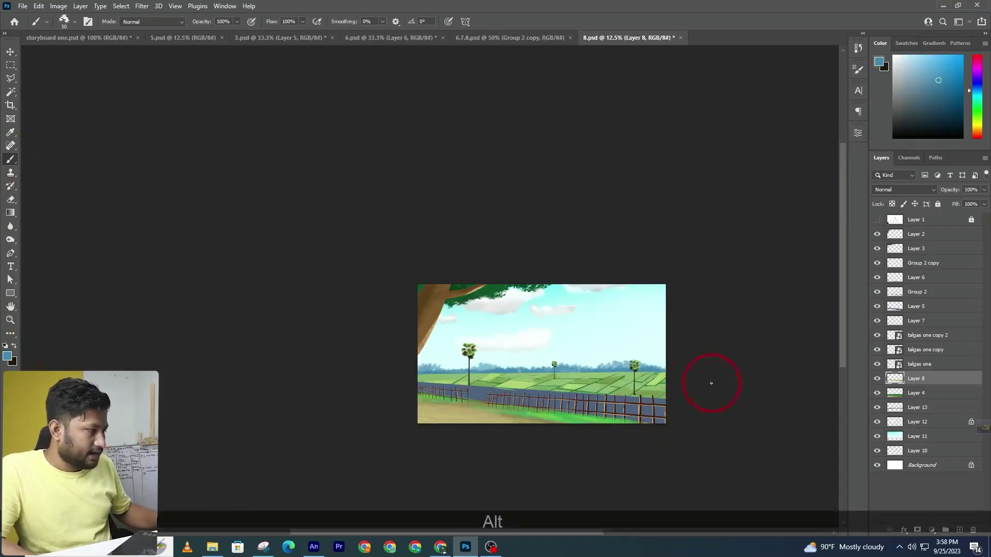
pyautogui.keyDown('ctrl'); pyautogui.click(118, 93); pyautogui.keyUp('ctrl')
pyautogui.click(75, 22)
pyautogui.scroll(5, 161, 203)
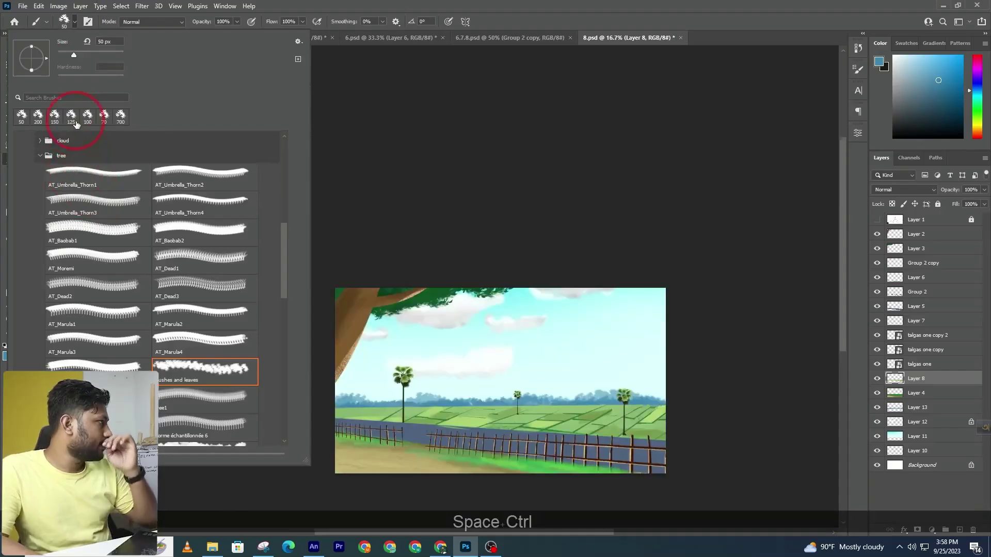
pyautogui.moveTo(282, 206); pyautogui.dragTo(289, 137)
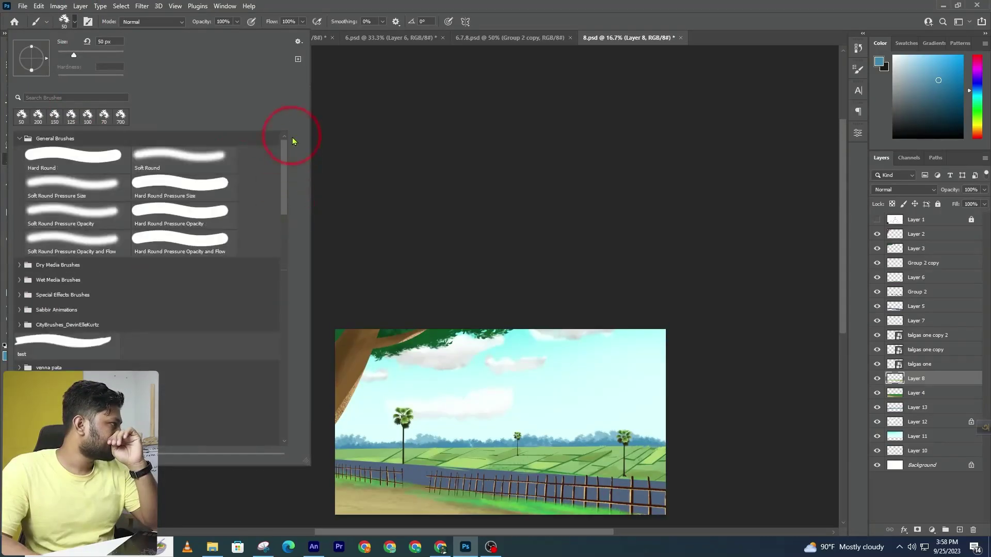
pyautogui.click(75, 23)
# - Enlarge the soft brush to 500 px
pyautogui.moveTo(428, 342); pyautogui.dragTo(436, 238)
pyautogui.keyDown('ctrl'); pyautogui.click(436, 305); pyautogui.keyUp('ctrl')
pyautogui.press(']')
pyautogui.press(']')
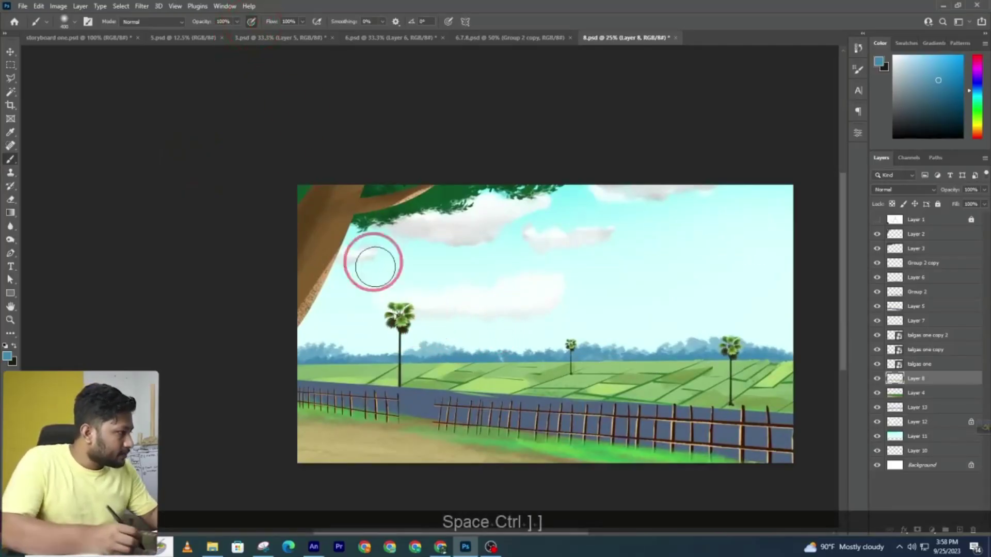
pyautogui.press(']')
pyautogui.press(']')
pyautogui.press('[')
# - Lock the transparent pixels of Layer 8 and brush the sampled blue softly along the far edge of the field, undoing unwanted strokes
pyautogui.moveTo(405, 347); pyautogui.dragTo(557, 348)
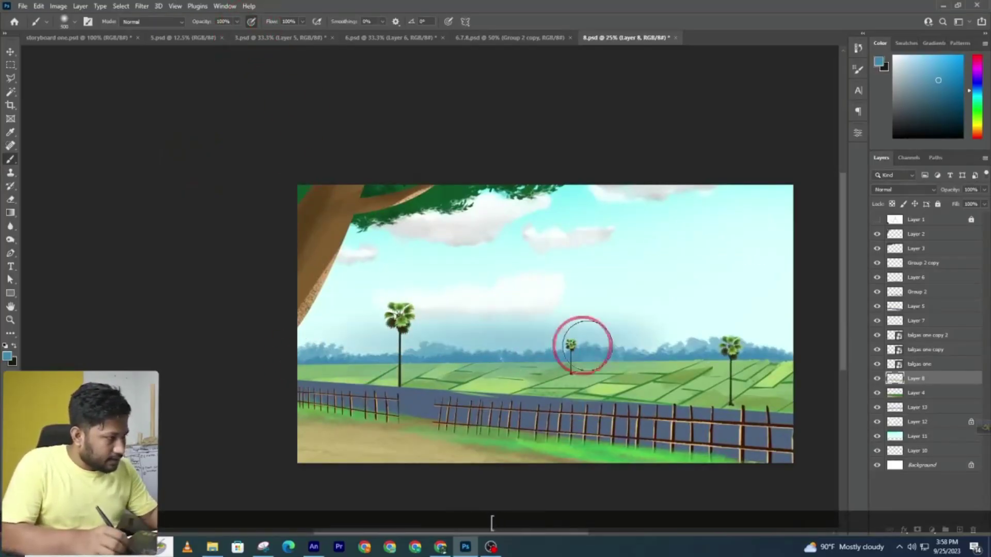
pyautogui.hotkey('ctrl', 'z')
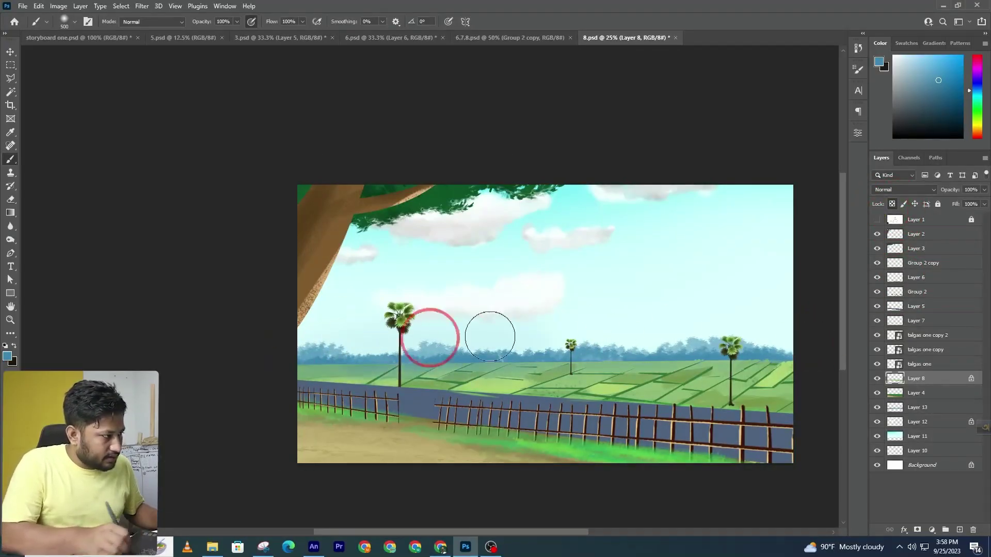
pyautogui.hotkey('ctrl', 'z')
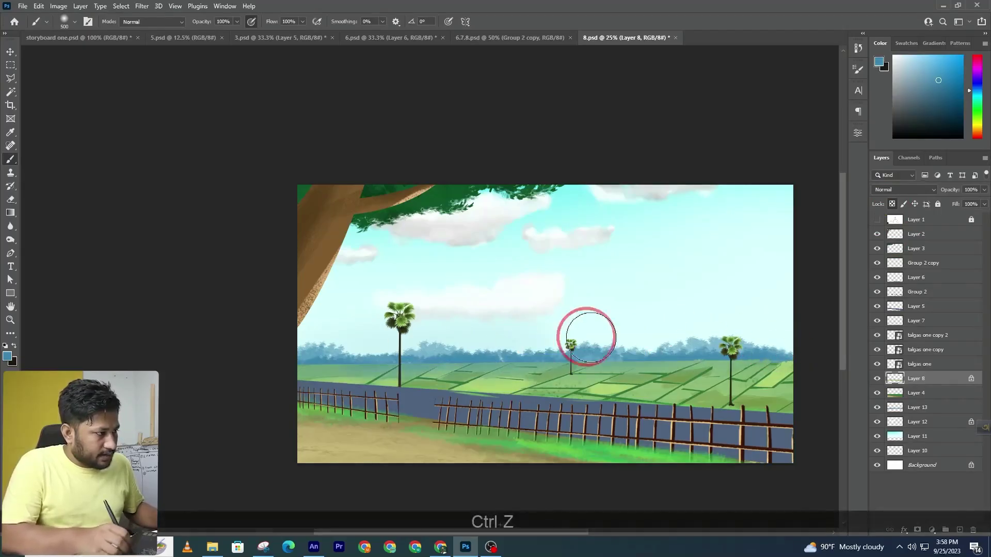
# - Select the long right-hand fence (Group 2) and raise its near-gap end slightly with Free Transform, using 99.61% width and 0.45 vertical skew
pyautogui.keyDown('ctrl'); pyautogui.keyDown('alt'); pyautogui.click(595, 345); pyautogui.keyUp('alt'); pyautogui.keyUp('ctrl')
pyautogui.keyDown('ctrl'); pyautogui.keyDown('alt'); pyautogui.click(602, 348); pyautogui.keyUp('alt'); pyautogui.keyUp('ctrl')
pyautogui.keyDown('ctrl'); pyautogui.keyDown('alt'); pyautogui.click(605, 353); pyautogui.keyUp('alt'); pyautogui.keyUp('ctrl')
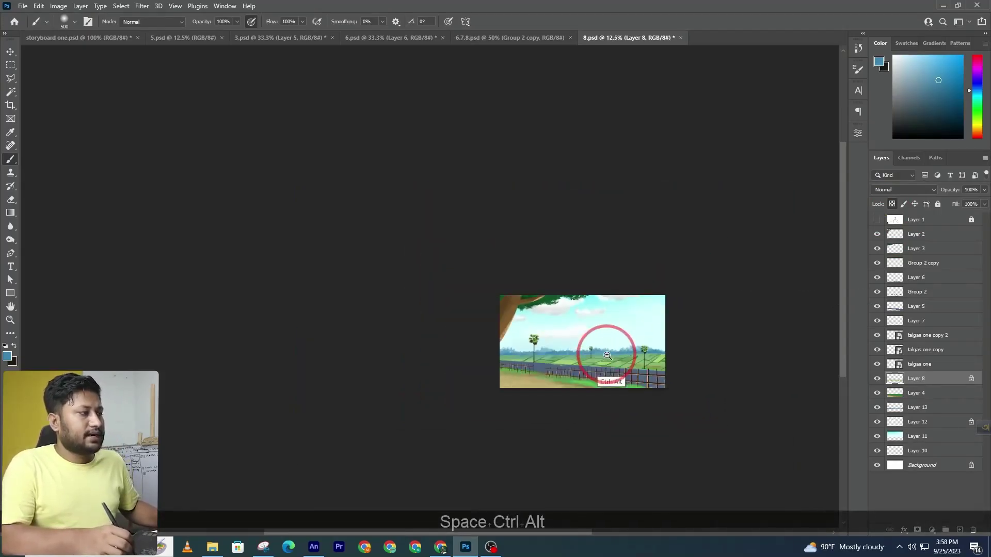
pyautogui.keyDown('ctrl'); pyautogui.keyDown('alt'); pyautogui.click(606, 355); pyautogui.keyUp('alt'); pyautogui.keyUp('ctrl')
pyautogui.press('v')
pyautogui.click(664, 394)
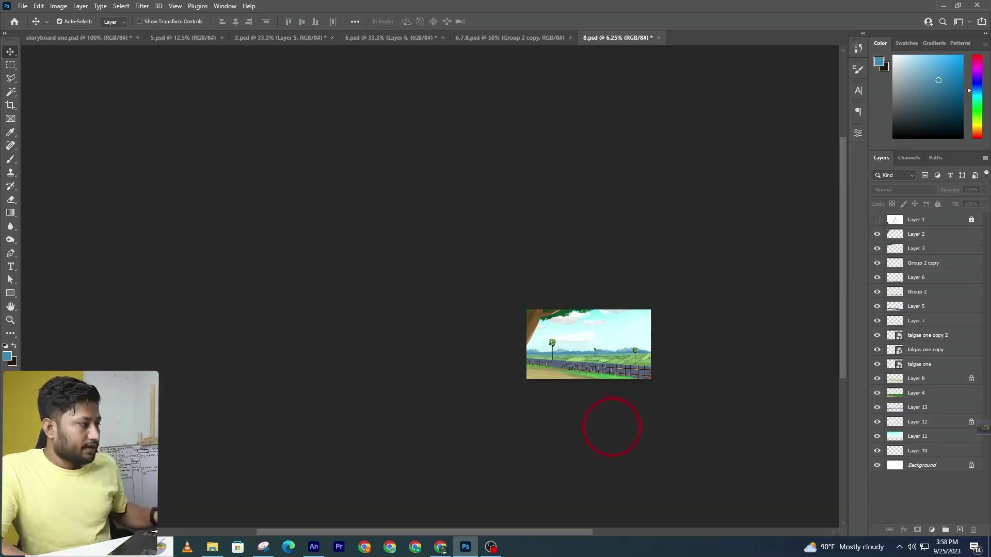
pyautogui.moveTo(568, 394); pyautogui.dragTo(557, 359)
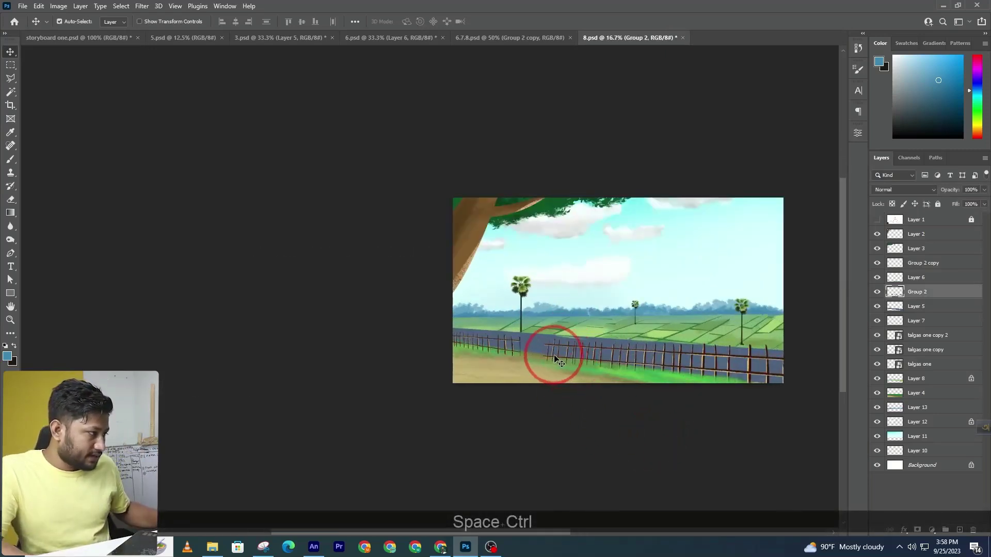
pyautogui.hotkey('ctrl', 't')
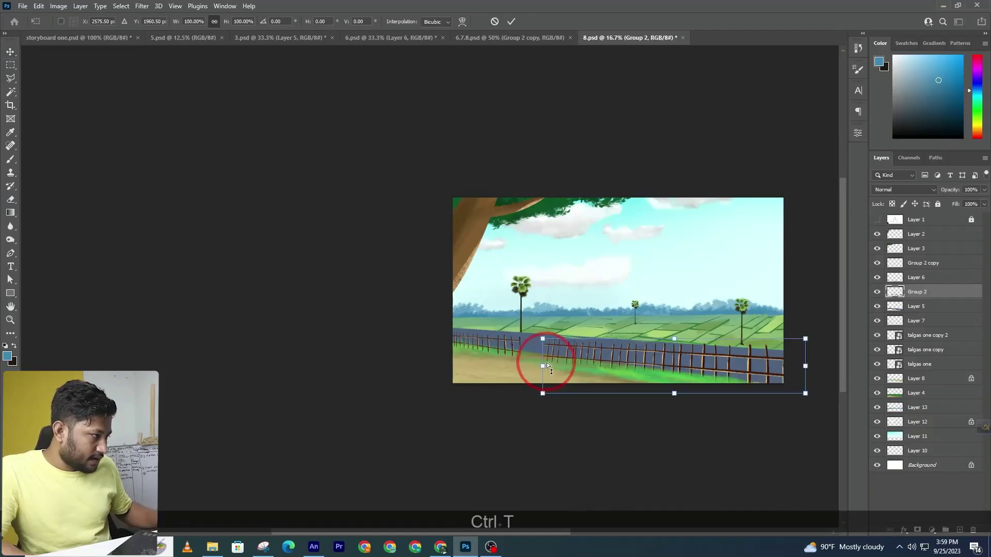
pyautogui.moveTo(543, 366); pyautogui.dragTo(543, 364)
pyautogui.press('Return')
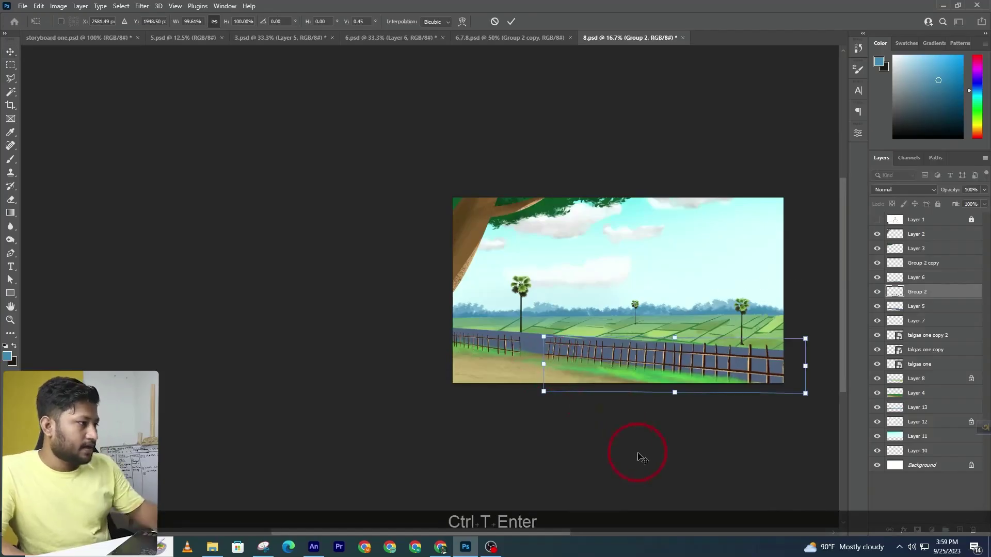
# - Find the tree shadow layer in 5.psd and copy it into 8.psd, placing it over the scene
pyautogui.moveTo(626, 444); pyautogui.dragTo(522, 371)
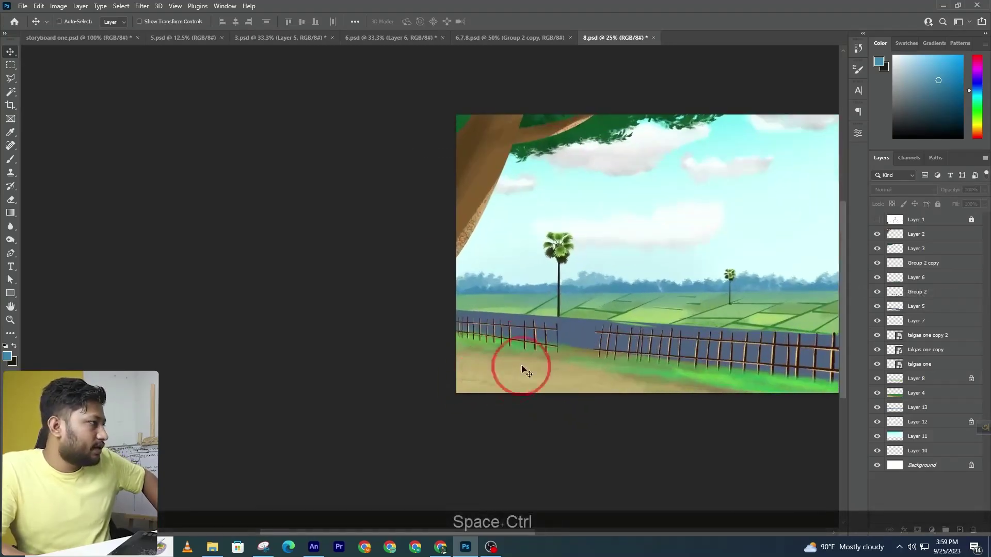
pyautogui.click(502, 38)
pyautogui.click(420, 39)
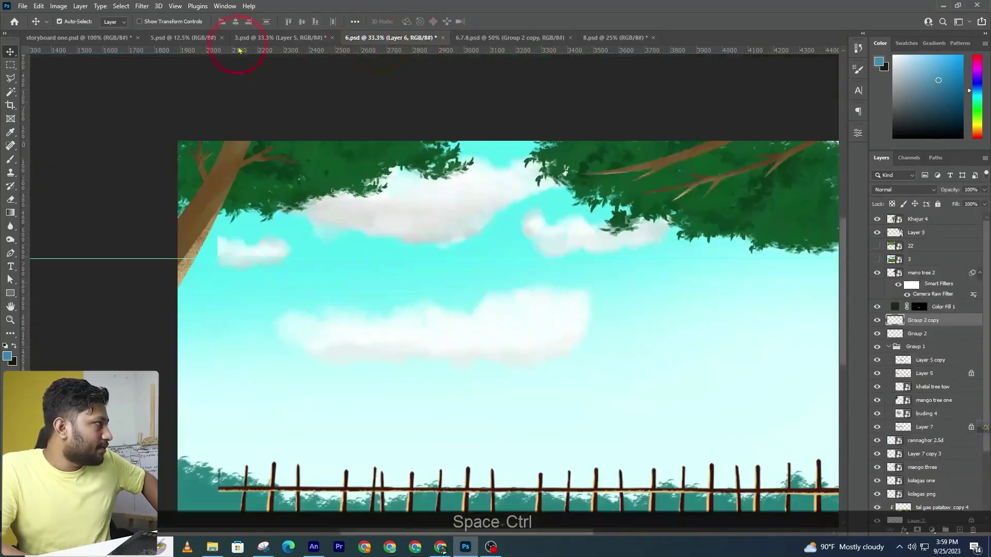
pyautogui.click(246, 38)
pyautogui.click(175, 35)
pyautogui.moveTo(393, 283); pyautogui.dragTo(625, 38)
pyautogui.moveTo(431, 367); pyautogui.dragTo(428, 376)
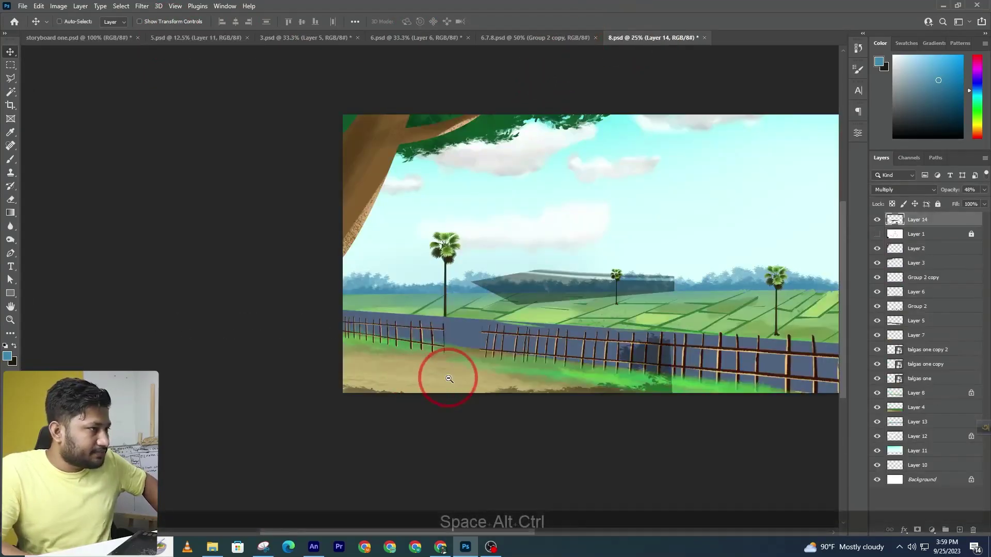
# - Distort the copied shadow with Free Transform so it falls across the dirt path in the foreground, and apply the transform
pyautogui.keyDown('alt'); pyautogui.click(445, 380); pyautogui.keyUp('alt')
pyautogui.hotkey('ctrl', 't')
pyautogui.moveTo(597, 326); pyautogui.dragTo(731, 329)
pyautogui.moveTo(299, 424); pyautogui.dragTo(302, 412)
pyautogui.moveTo(641, 424); pyautogui.dragTo(640, 437)
pyautogui.moveTo(692, 390); pyautogui.dragTo(695, 398)
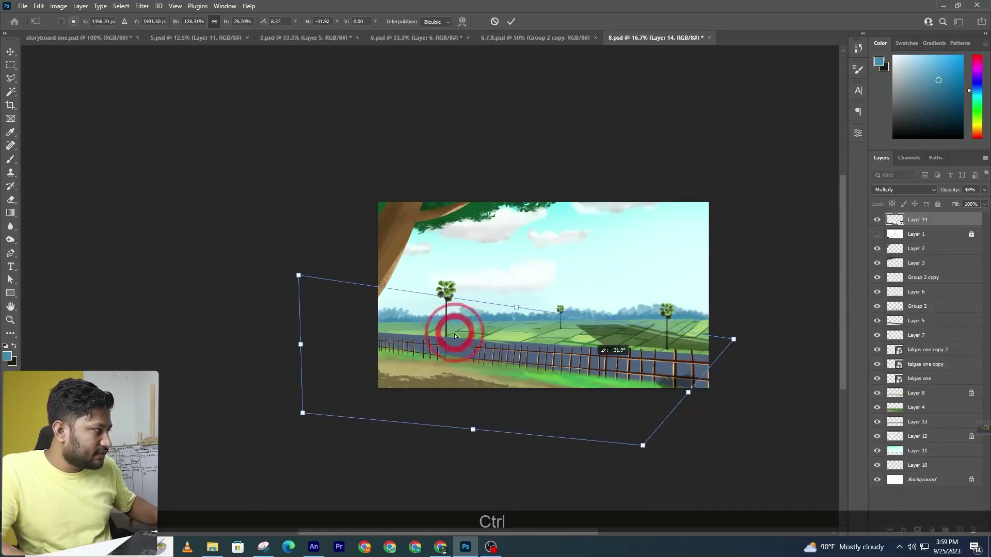
pyautogui.moveTo(295, 283); pyautogui.dragTo(290, 289)
pyautogui.click(624, 385)
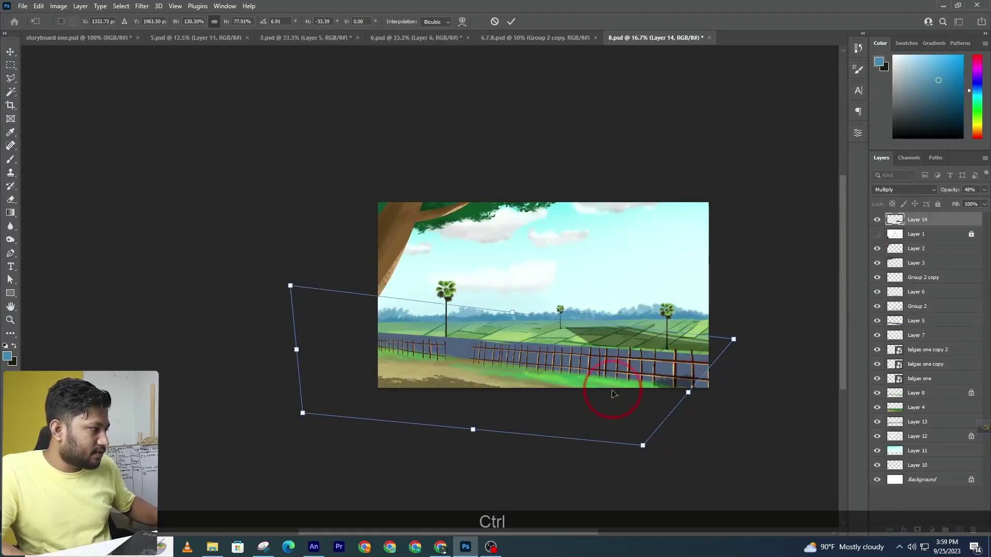
pyautogui.moveTo(518, 316); pyautogui.dragTo(524, 313)
pyautogui.click(599, 402)
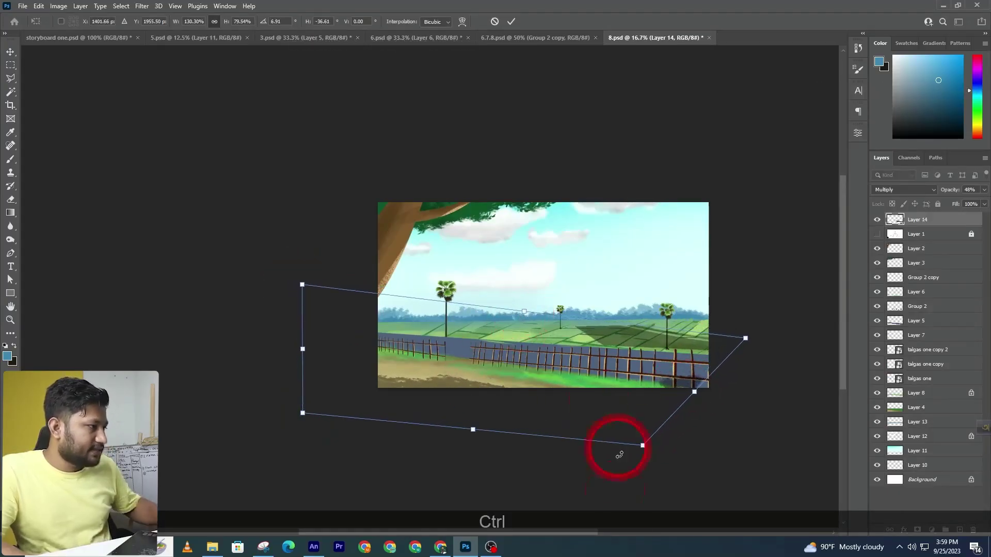
pyautogui.hotkey('ctrl', 'Return')
# - Lasso the part of the shadow lying over the field and river and cut it away
pyautogui.click(10, 78)
pyautogui.click(57, 74)
pyautogui.hotkey('ctrl', 'x')
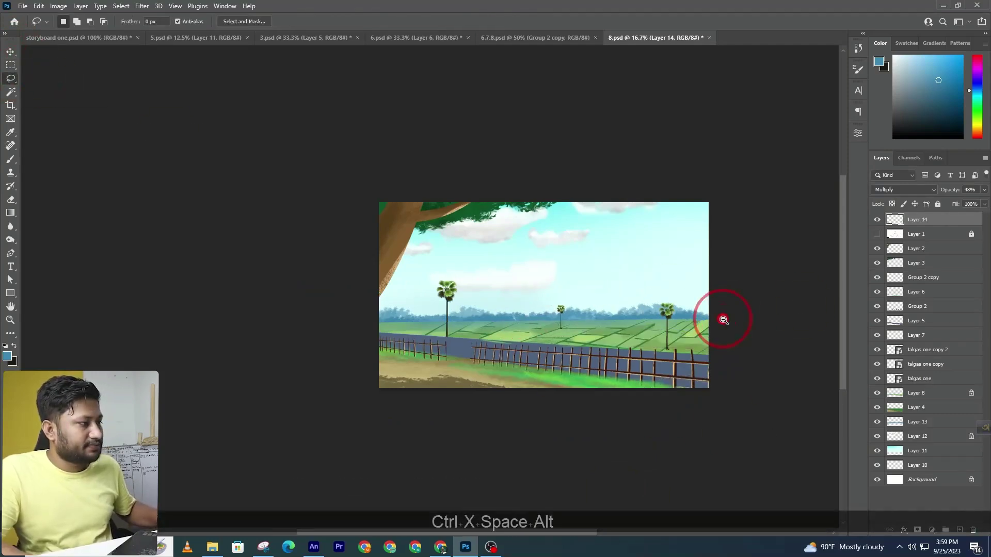
# - Save 8.psd with Maximize Compatibility enabled and deselect all layers with the Move tool
pyautogui.keyDown('alt'); pyautogui.click(759, 337); pyautogui.keyUp('alt')
pyautogui.keyDown('alt'); pyautogui.click(759, 336); pyautogui.keyUp('alt')
pyautogui.hotkey('ctrl', 's')
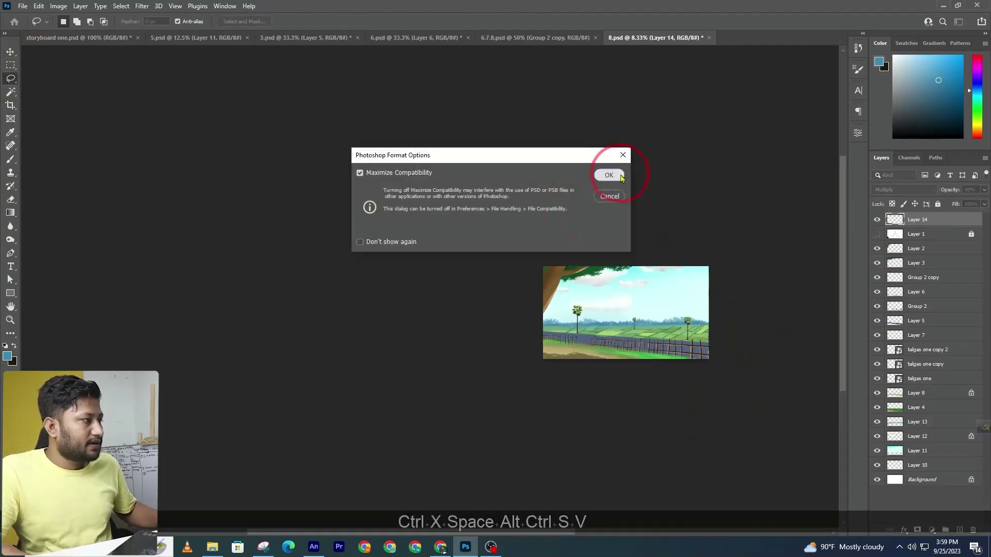
pyautogui.click(608, 172)
pyautogui.moveTo(651, 224); pyautogui.dragTo(572, 210)
pyautogui.keyDown('ctrl'); pyautogui.click(573, 210); pyautogui.keyUp('ctrl')
pyautogui.press('v')
pyautogui.click(206, 95)
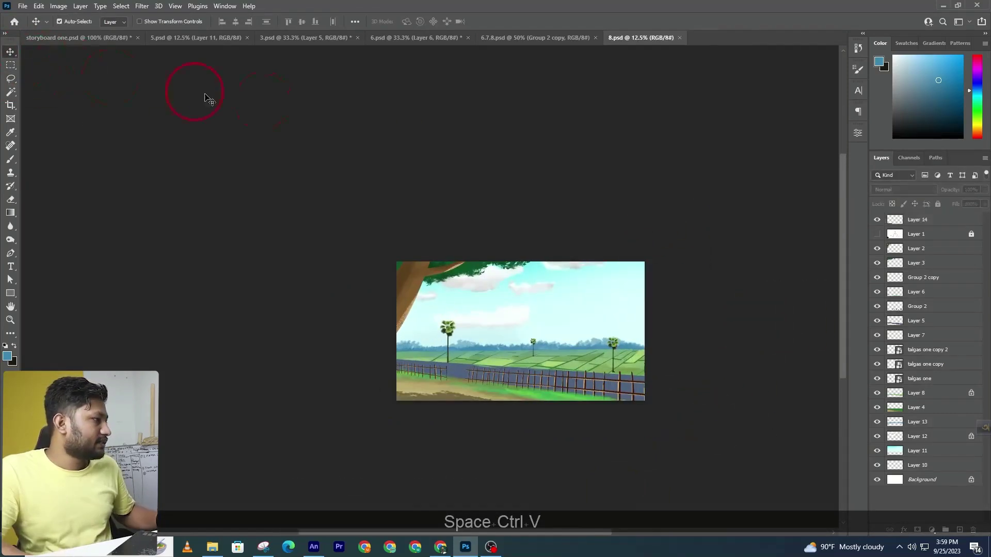
pyautogui.click(34, 22)
pyautogui.click(24, 7)
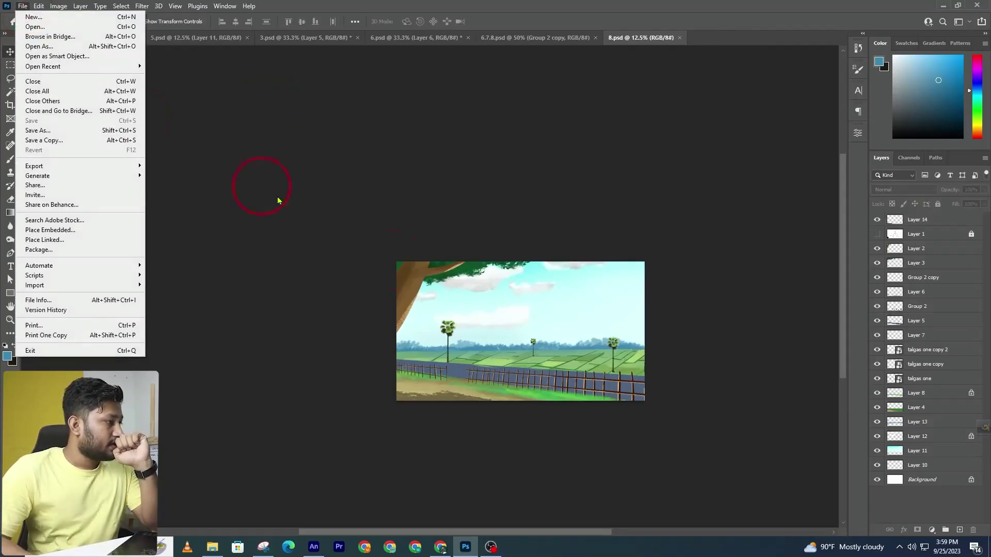
# - Select the small middle palm (talgas one copy 2), rasterize its smart object for painting, and lock its transparent pixels
pyautogui.click(531, 343)
pyautogui.click(469, 331)
pyautogui.click(10, 160)
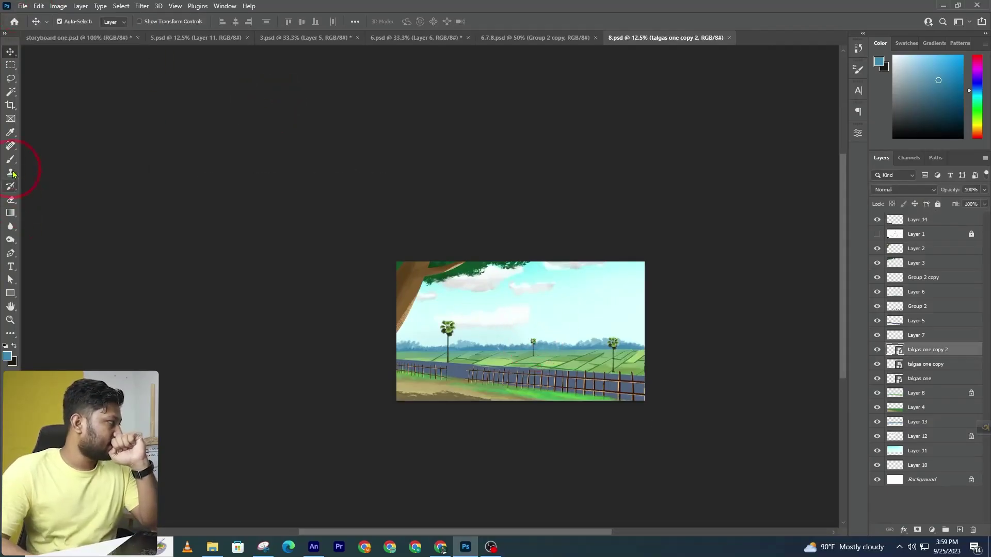
pyautogui.click(535, 318)
pyautogui.click(651, 329)
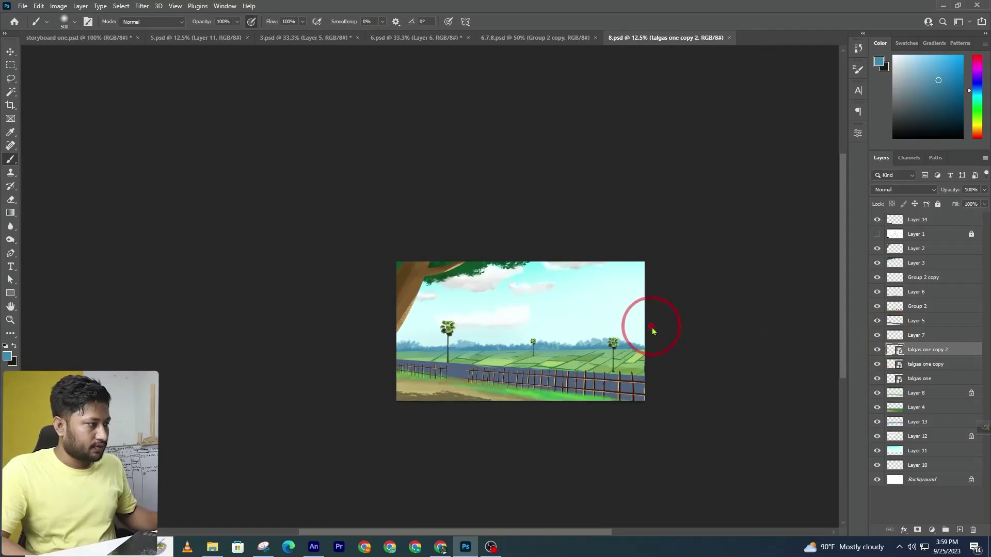
pyautogui.click(481, 209)
pyautogui.click(890, 205)
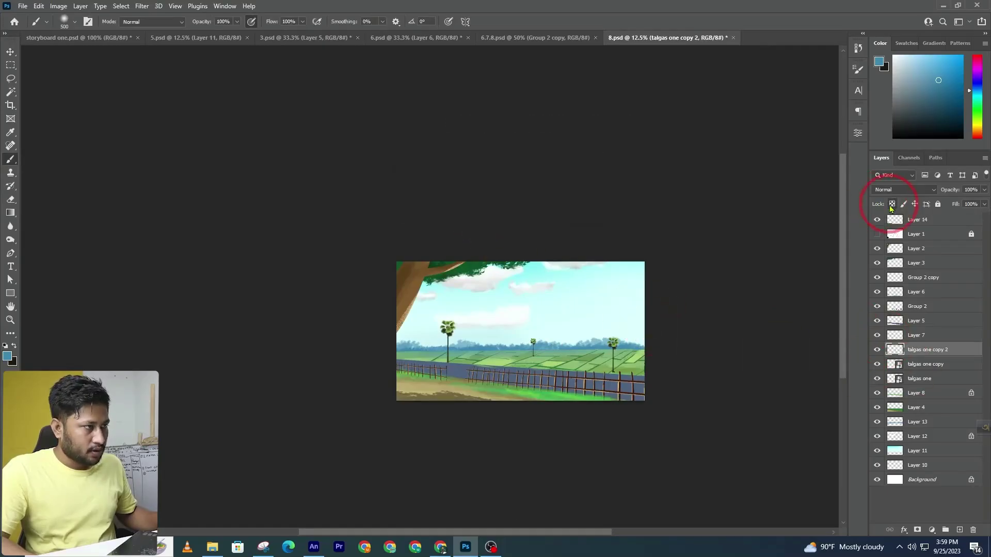
# - Tint the small middle palm lightly with the sampled blue using the soft brush, undoing unwanted strokes
pyautogui.keyDown('ctrl'); pyautogui.click(537, 354); pyautogui.keyUp('ctrl')
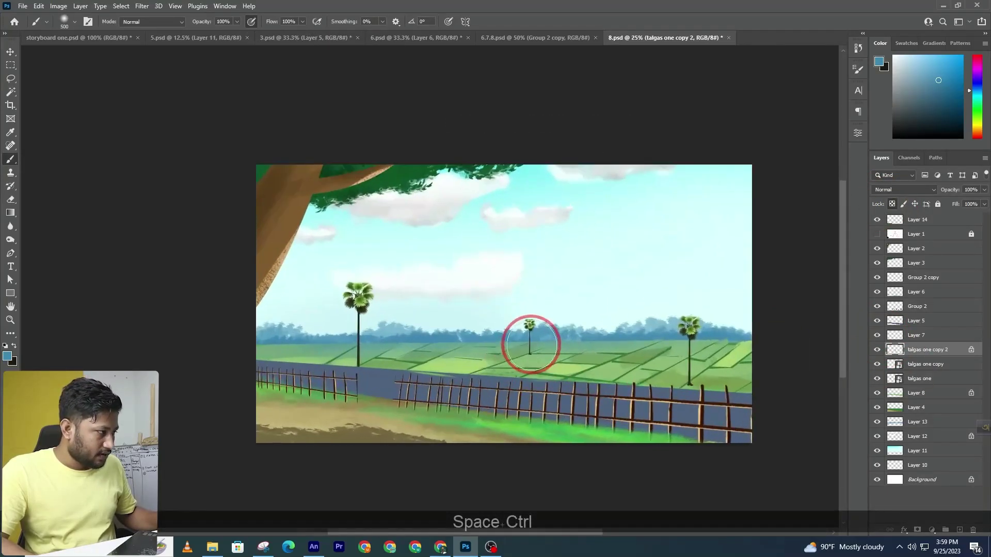
pyautogui.hotkey('ctrl', 'z')
pyautogui.click(542, 325)
pyautogui.hotkey('ctrl', 'z')
pyautogui.click(541, 325)
pyautogui.hotkey('ctrl', 'z')
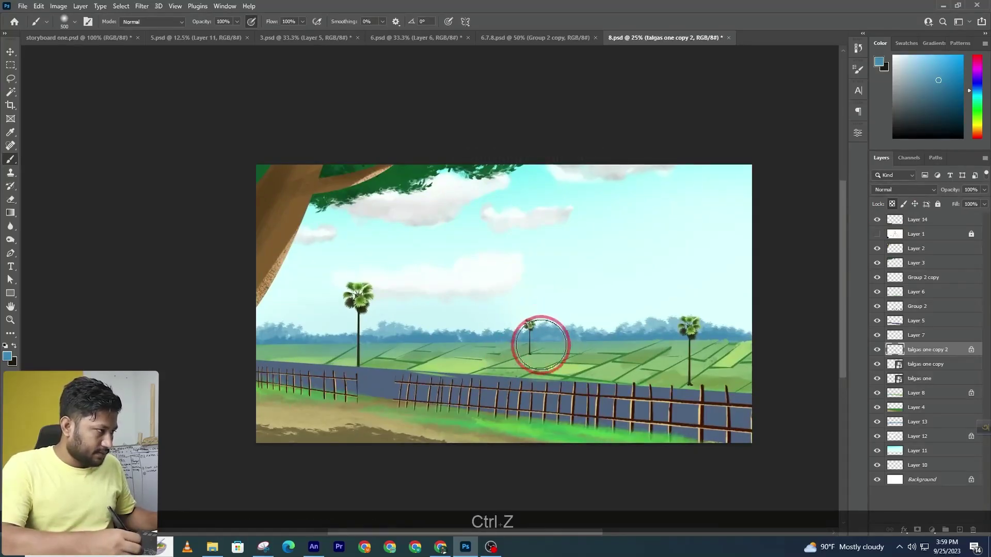
# - Select the right-hand palm (talgas one copy) and rasterize its smart object for painting
pyautogui.keyDown('ctrl'); pyautogui.click(693, 329); pyautogui.keyUp('ctrl')
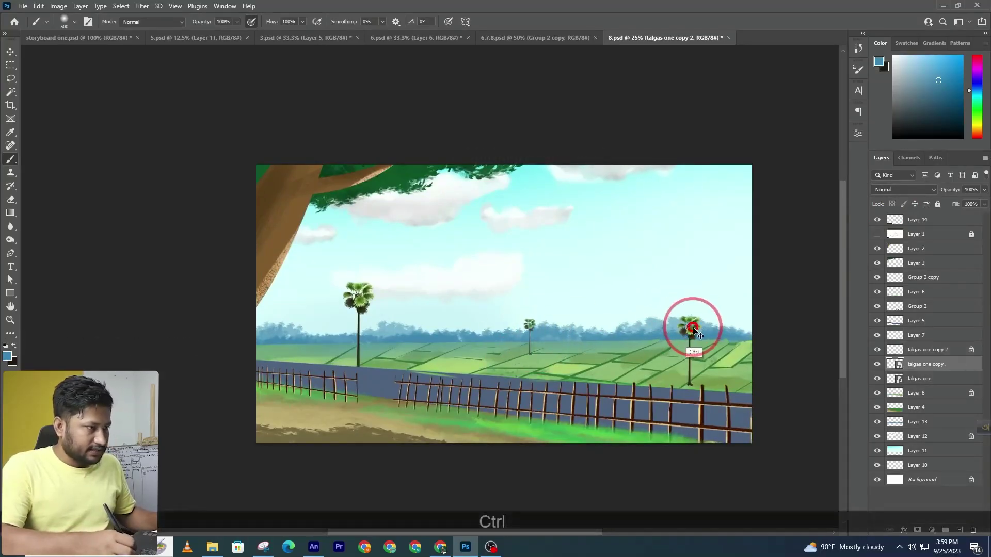
pyautogui.click(687, 327)
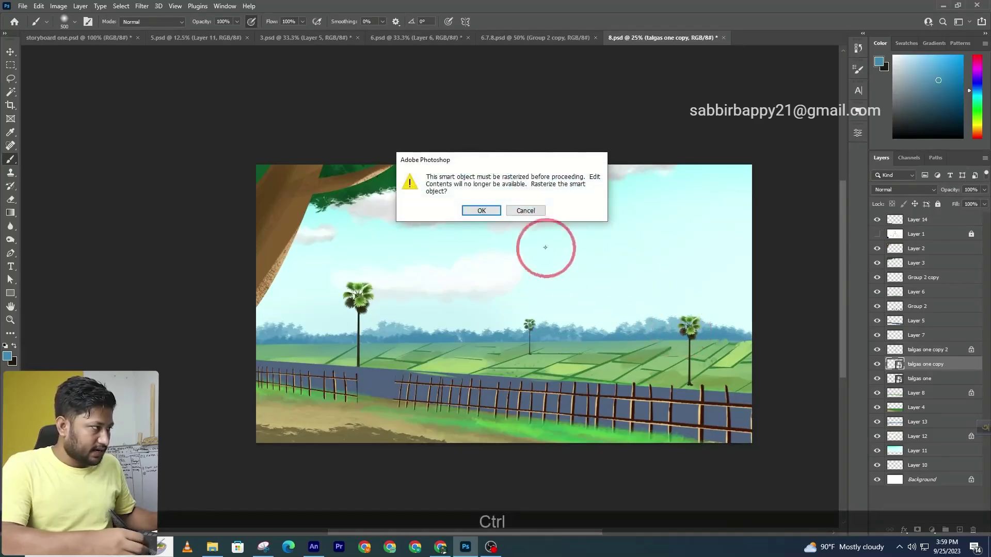
pyautogui.click(480, 209)
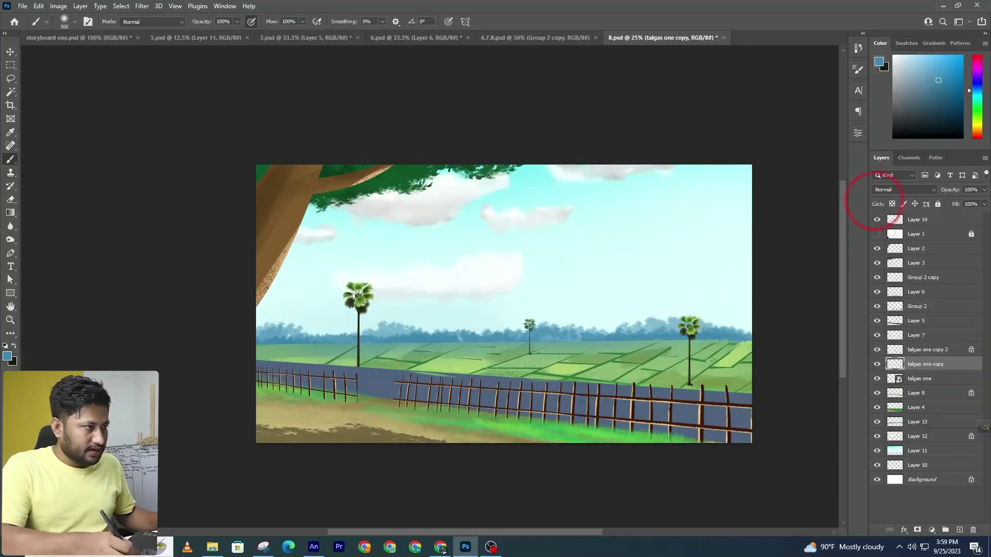
# - Lock the right-hand palm layer's transparent pixels, tint the palm lightly with the soft blue brush, and leave no layer selected
pyautogui.click(891, 204)
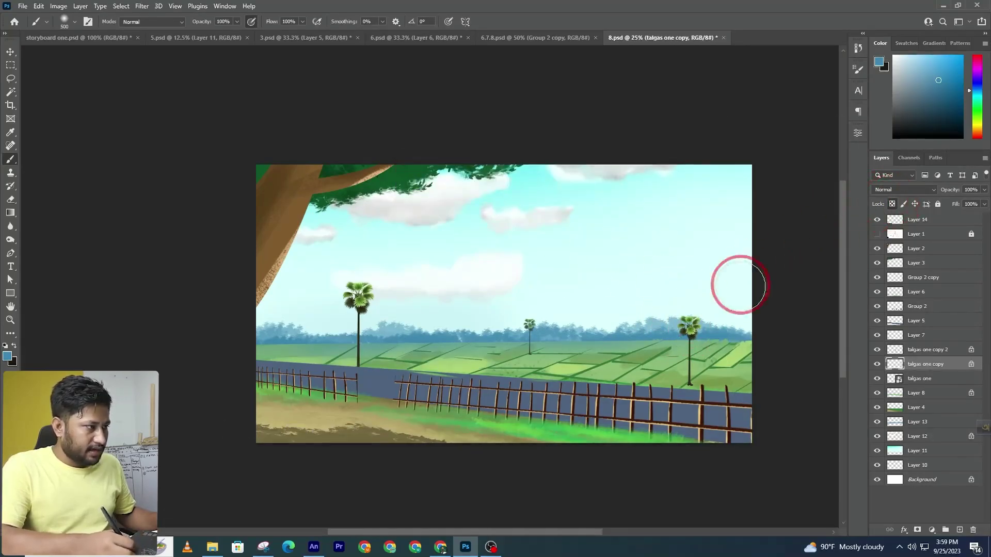
pyautogui.moveTo(688, 350); pyautogui.dragTo(564, 327)
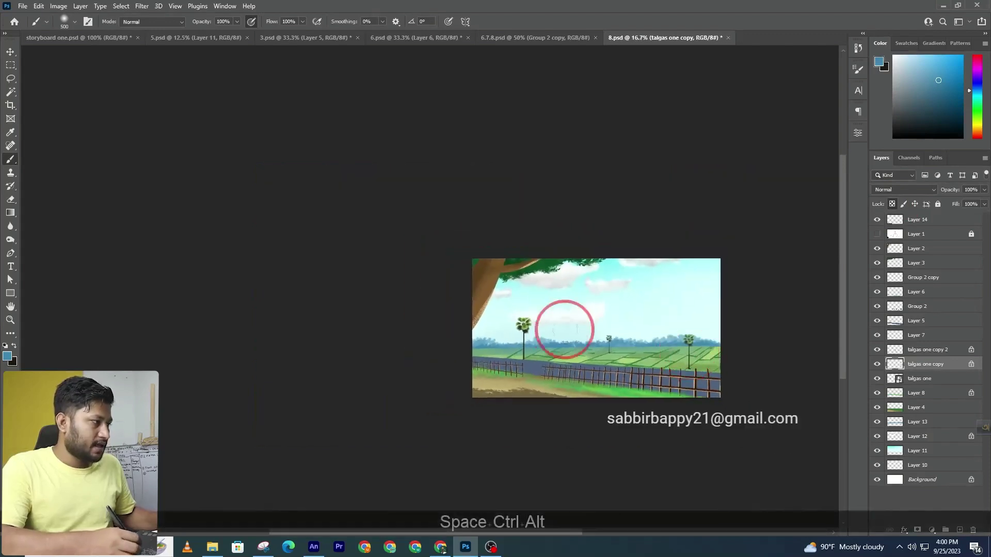
pyautogui.keyDown('ctrl'); pyautogui.keyDown('alt'); pyautogui.click(608, 311); pyautogui.keyUp('alt'); pyautogui.keyUp('ctrl')
pyautogui.press('v')
pyautogui.click(621, 421)
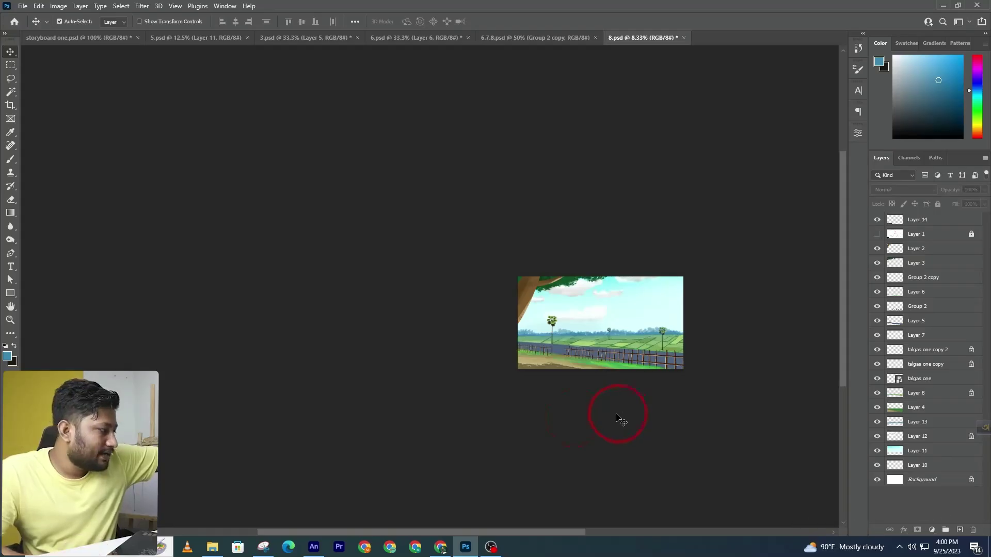
# - Switch to storyboard one.psd and review the panels from scene 8 through the remaining scenes of the storyboard
pyautogui.click(47, 38)
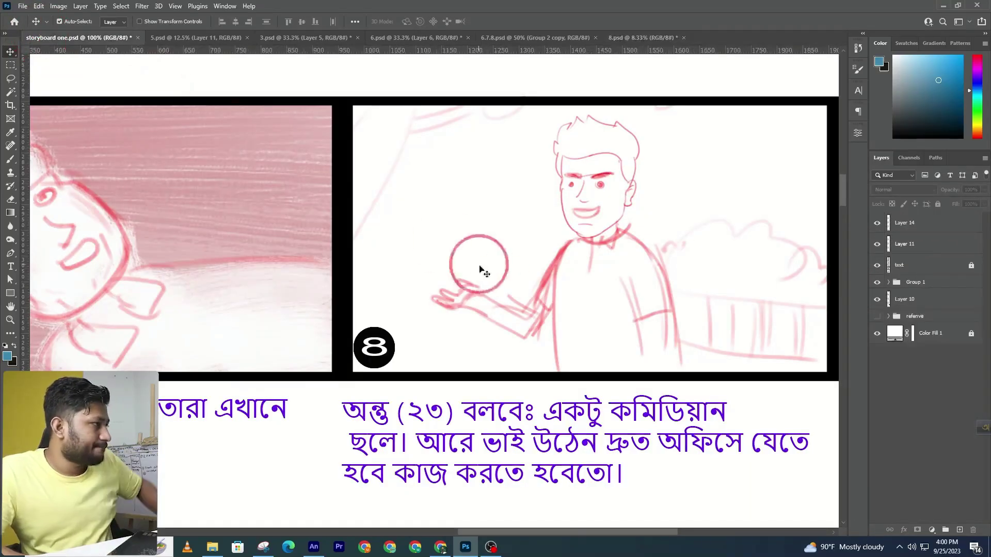
pyautogui.keyDown('ctrl'); pyautogui.keyDown('alt'); pyautogui.click(498, 284); pyautogui.keyUp('alt'); pyautogui.keyUp('ctrl')
pyautogui.keyDown('ctrl'); pyautogui.keyDown('alt'); pyautogui.click(498, 338); pyautogui.keyUp('alt'); pyautogui.keyUp('ctrl')
pyautogui.keyDown('ctrl'); pyautogui.keyDown('alt'); pyautogui.click(431, 443); pyautogui.keyUp('alt'); pyautogui.keyUp('ctrl')
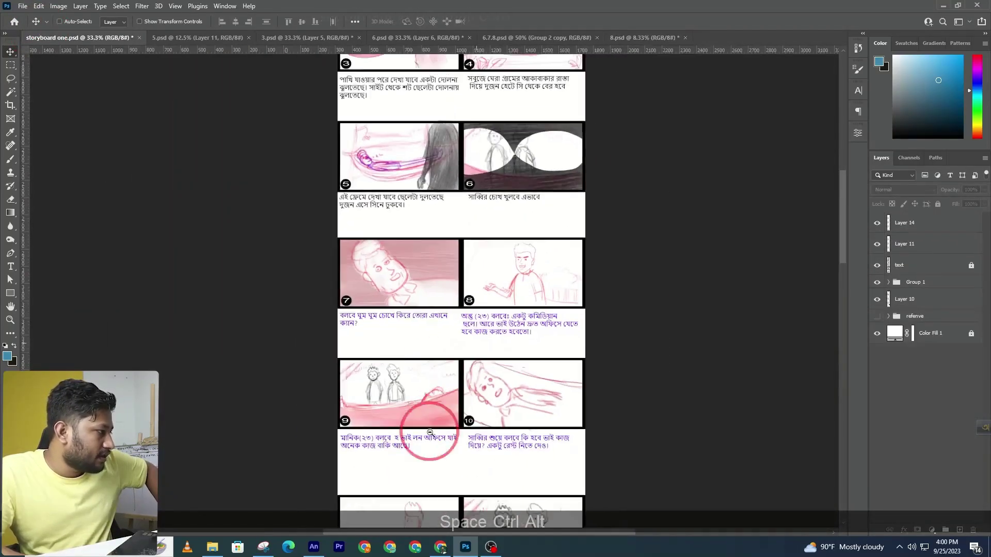
pyautogui.keyDown('ctrl'); pyautogui.keyDown('alt'); pyautogui.click(411, 352); pyautogui.keyUp('alt'); pyautogui.keyUp('ctrl')
pyautogui.keyDown('ctrl'); pyautogui.keyDown('alt'); pyautogui.click(411, 351); pyautogui.keyUp('alt'); pyautogui.keyUp('ctrl')
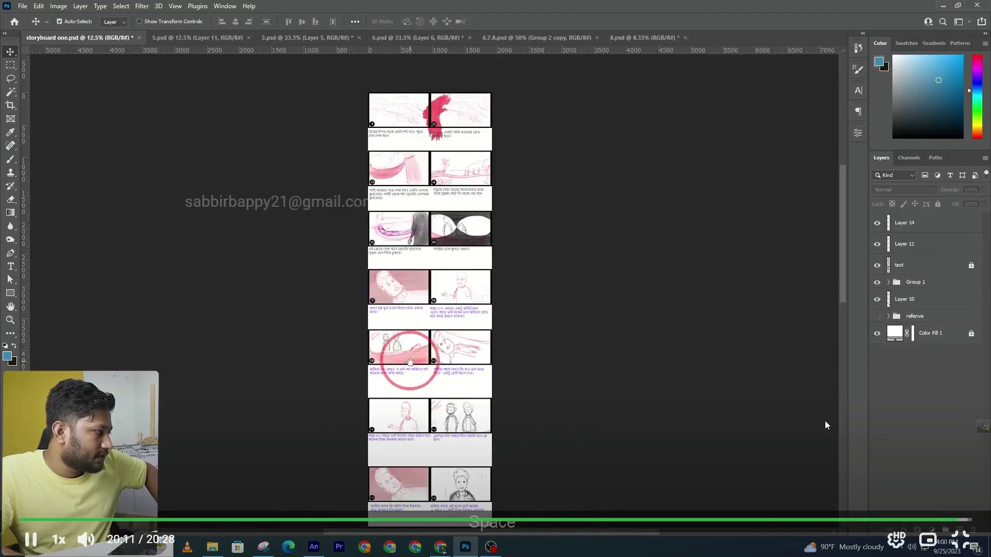
pyautogui.moveTo(410, 361); pyautogui.dragTo(405, 294)
pyautogui.keyDown('ctrl'); pyautogui.click(405, 343); pyautogui.keyUp('ctrl')
pyautogui.moveTo(465, 347); pyautogui.dragTo(393, 196)
pyautogui.moveTo(381, 356); pyautogui.dragTo(393, 259)
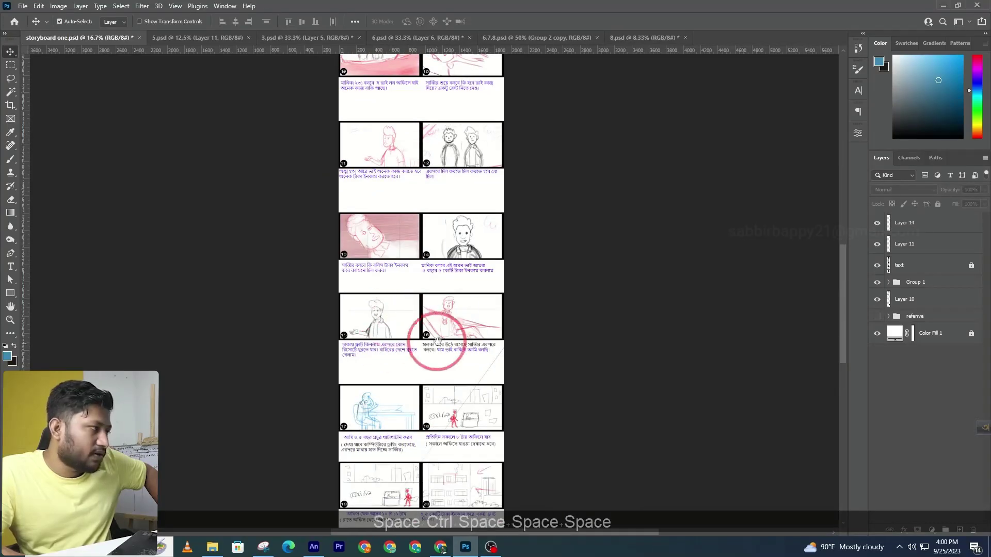
pyautogui.moveTo(428, 341); pyautogui.dragTo(473, 277)
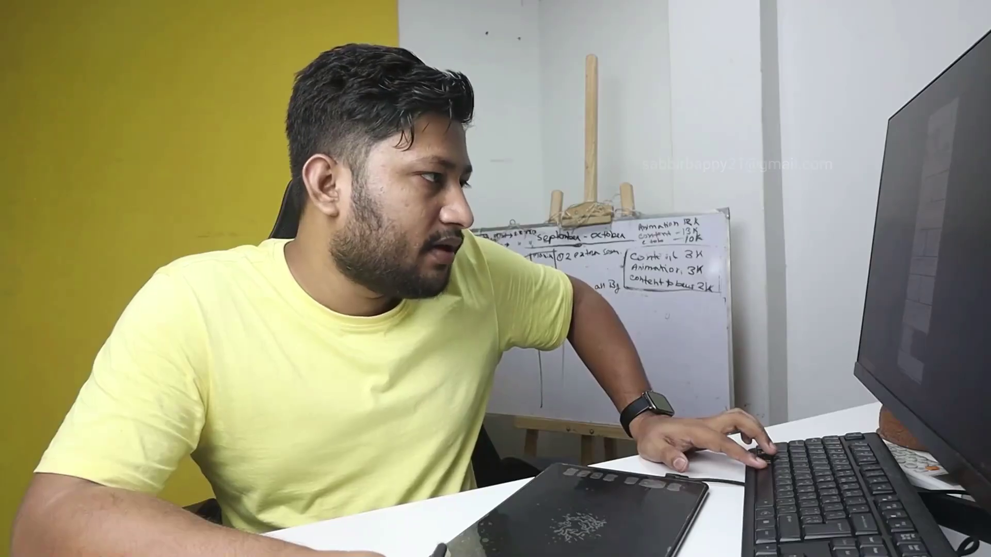